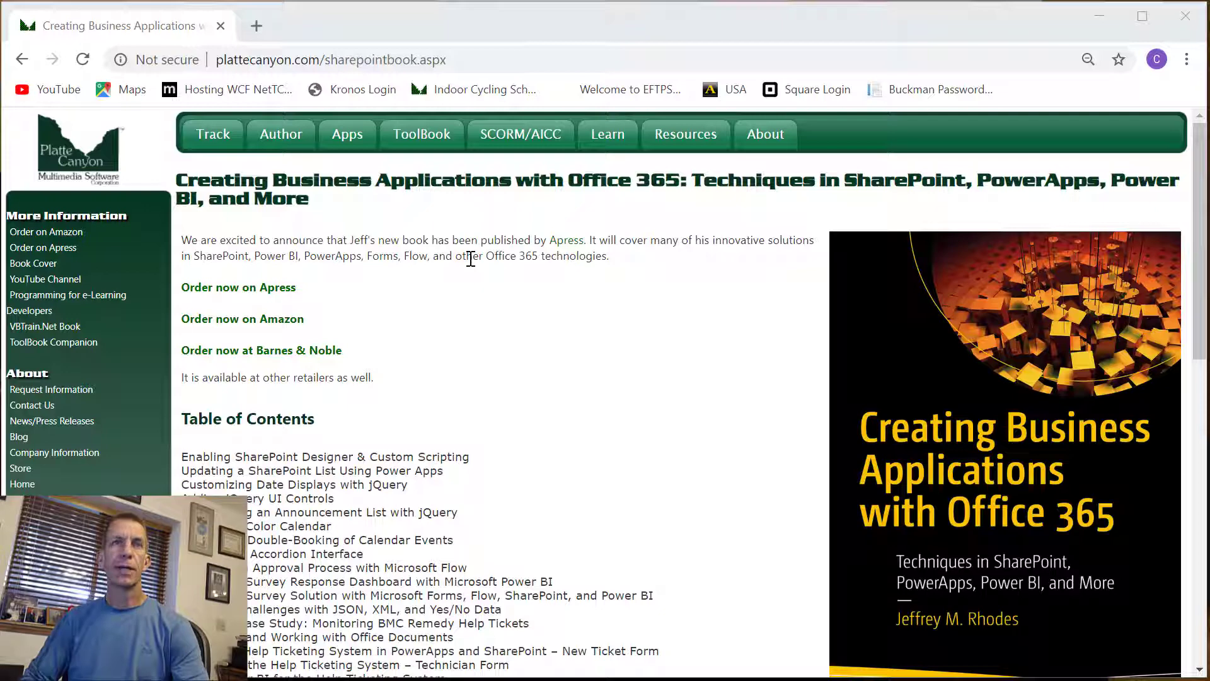
Open the book's Amazon order page, dismiss the charity prompt, and review the listing down to the product details.
left_click(259, 320)
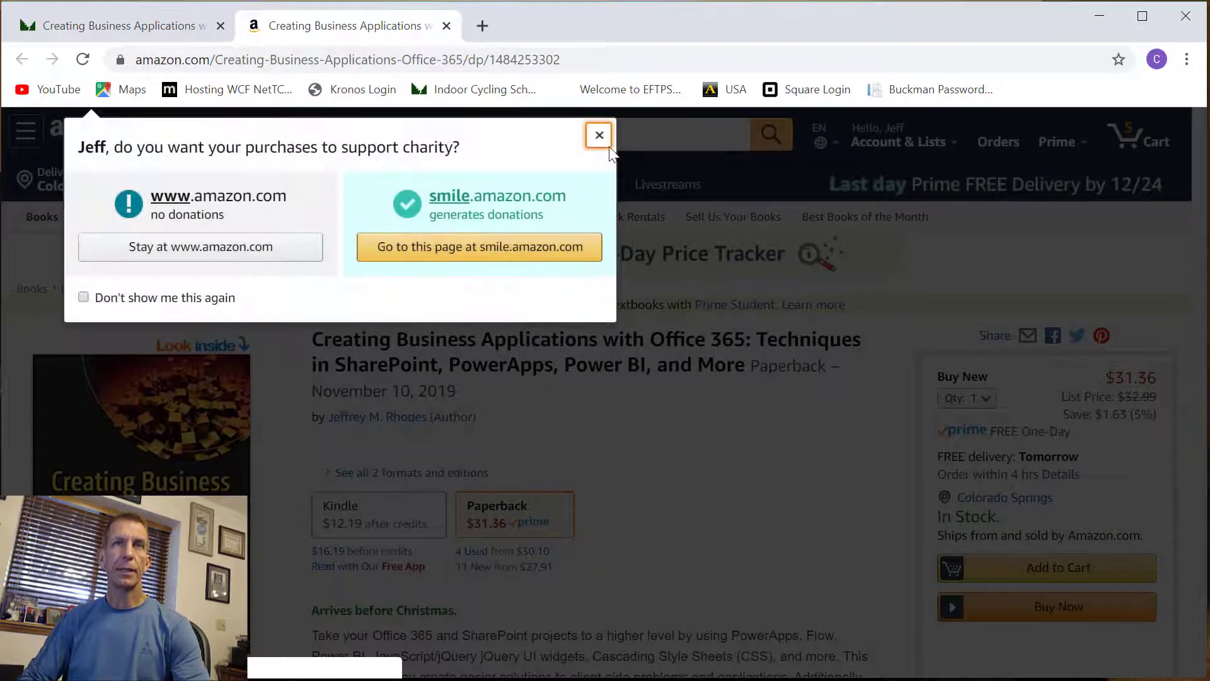
left_click(600, 136)
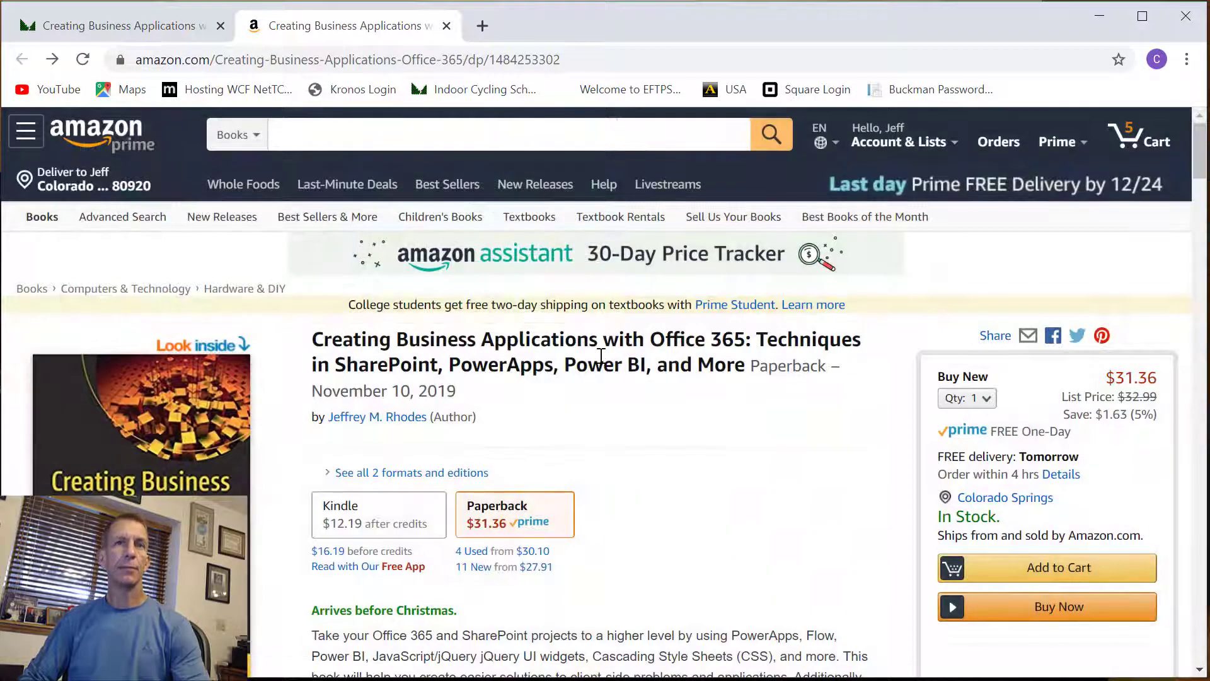
scroll(601, 356, "down", 1)
scroll(601, 356, "down", 2)
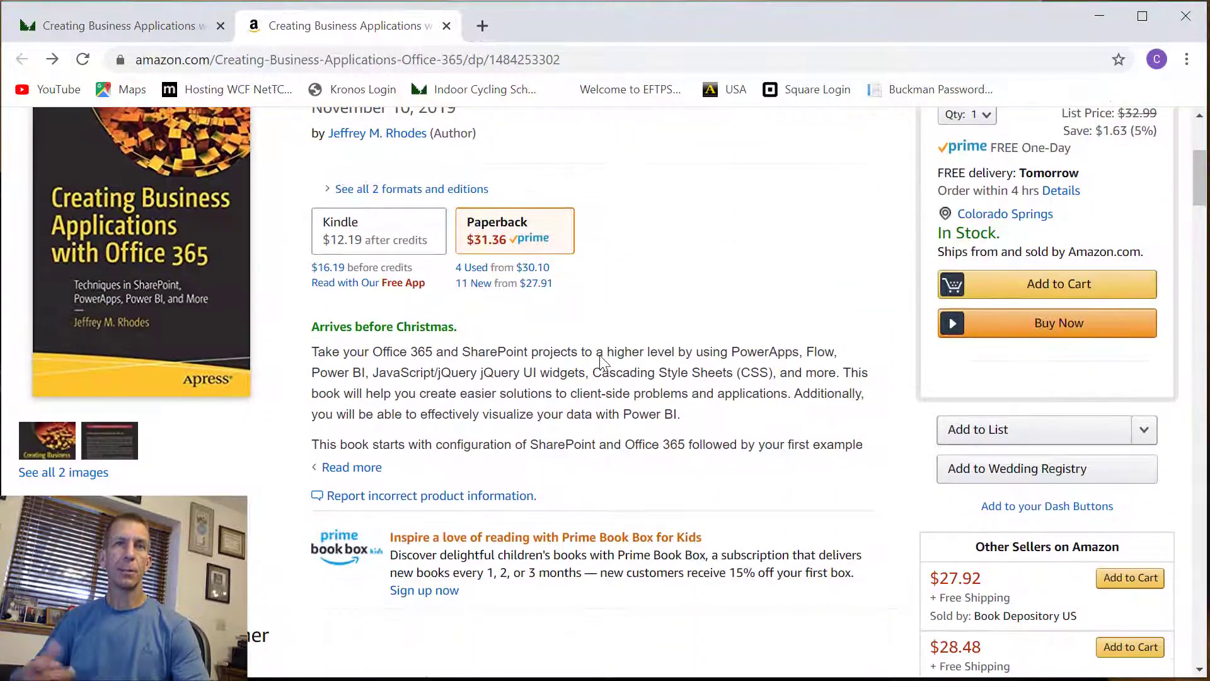
scroll(601, 356, "down", 1)
scroll(600, 356, "down", 15)
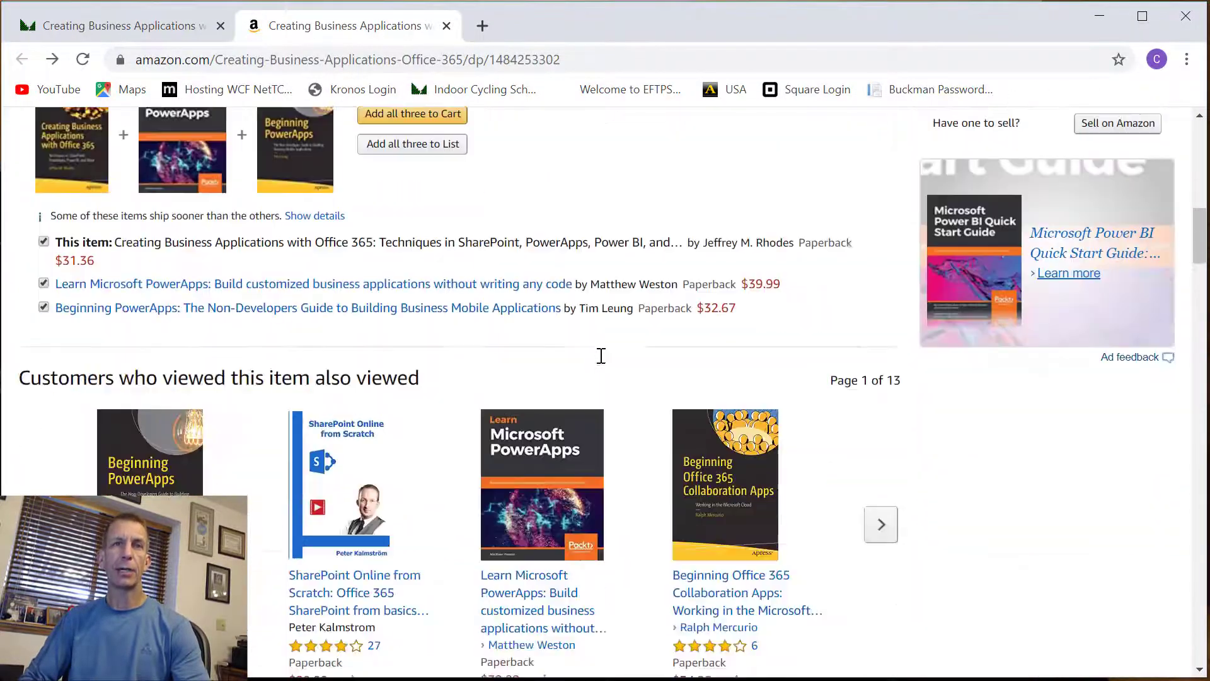
scroll(605, 348, "down", 7)
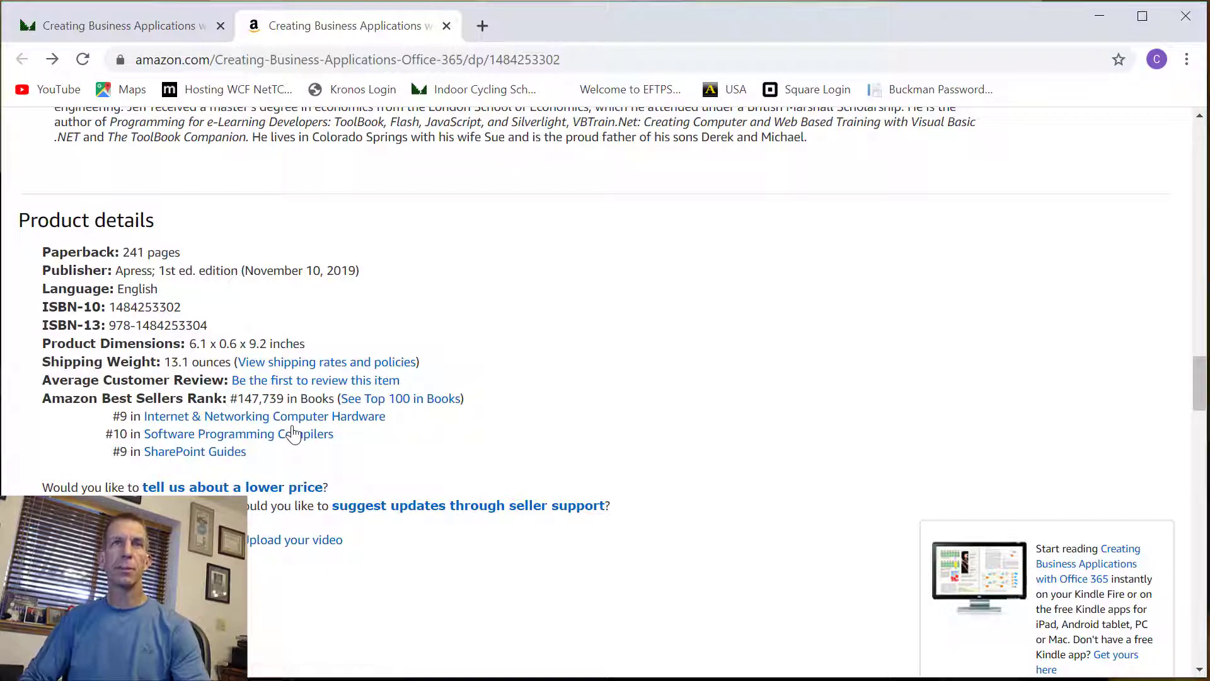
scroll(293, 434, "up", 20)
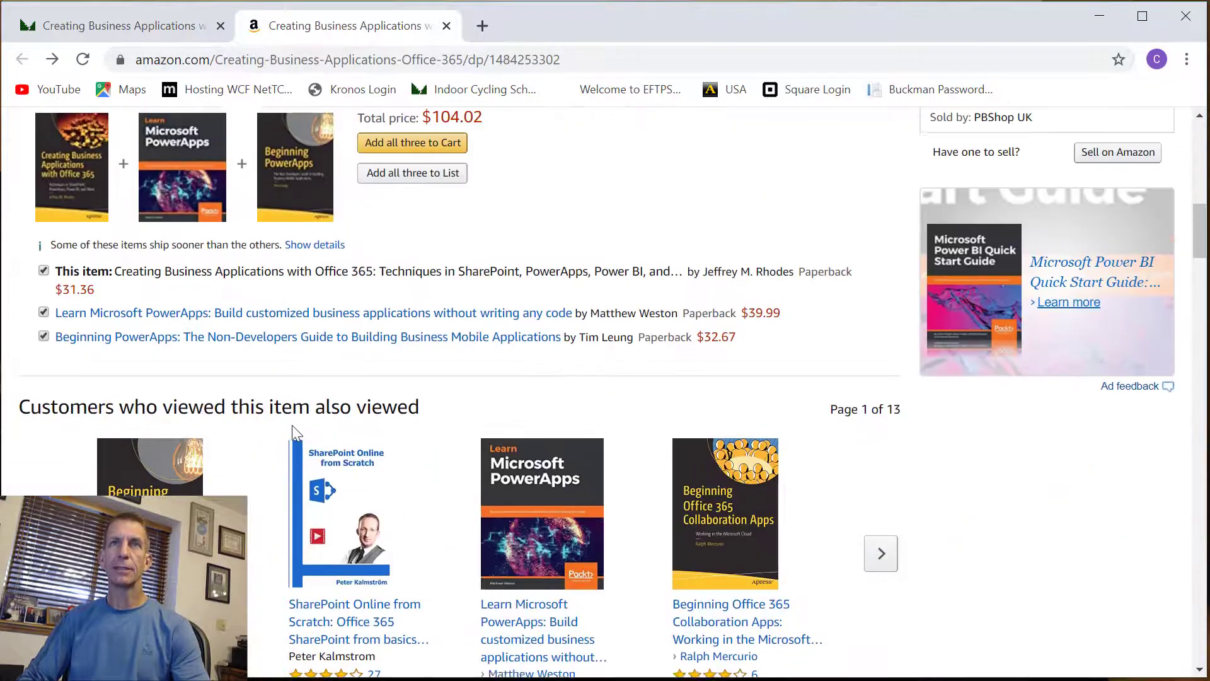
scroll(292, 425, "up", 10)
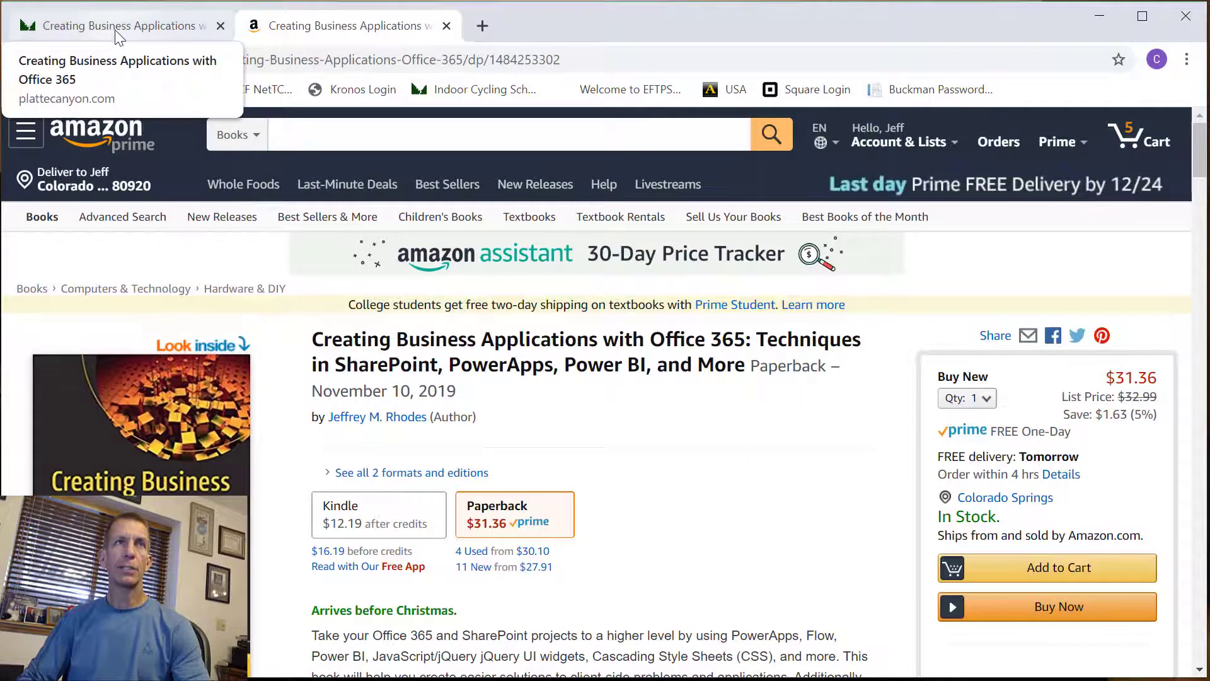
Return to the book's Platte Canyon page and open the linked YouTube channel.
left_click(115, 29)
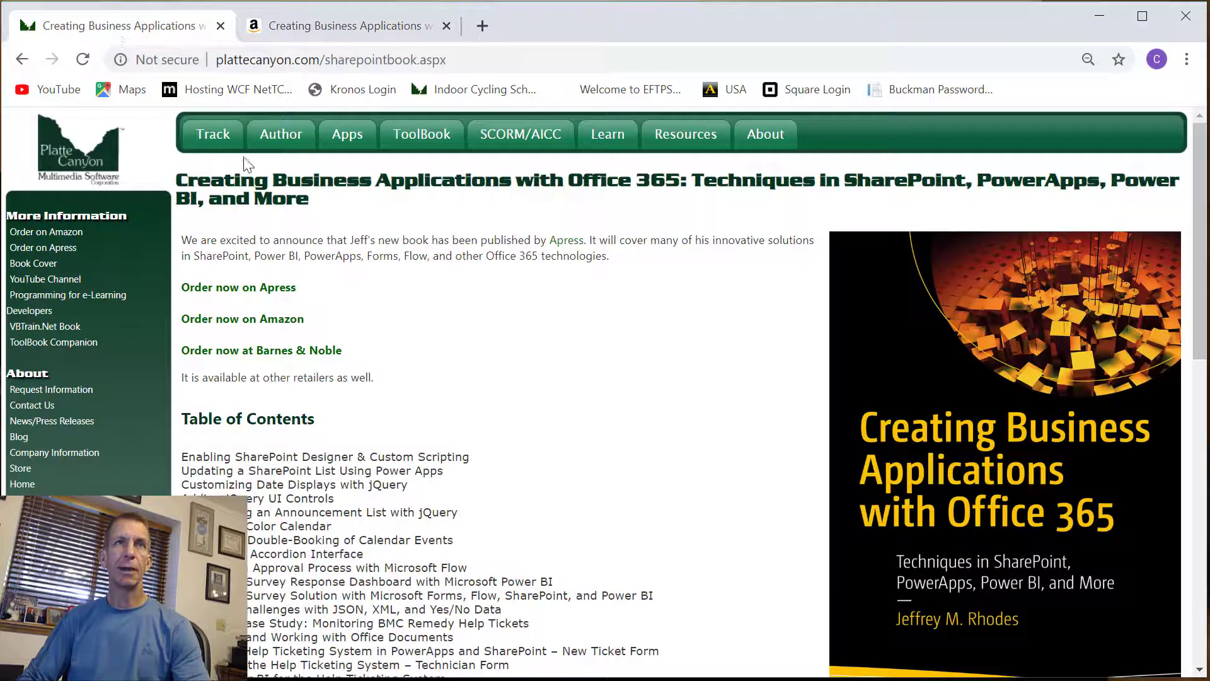
left_click(61, 281)
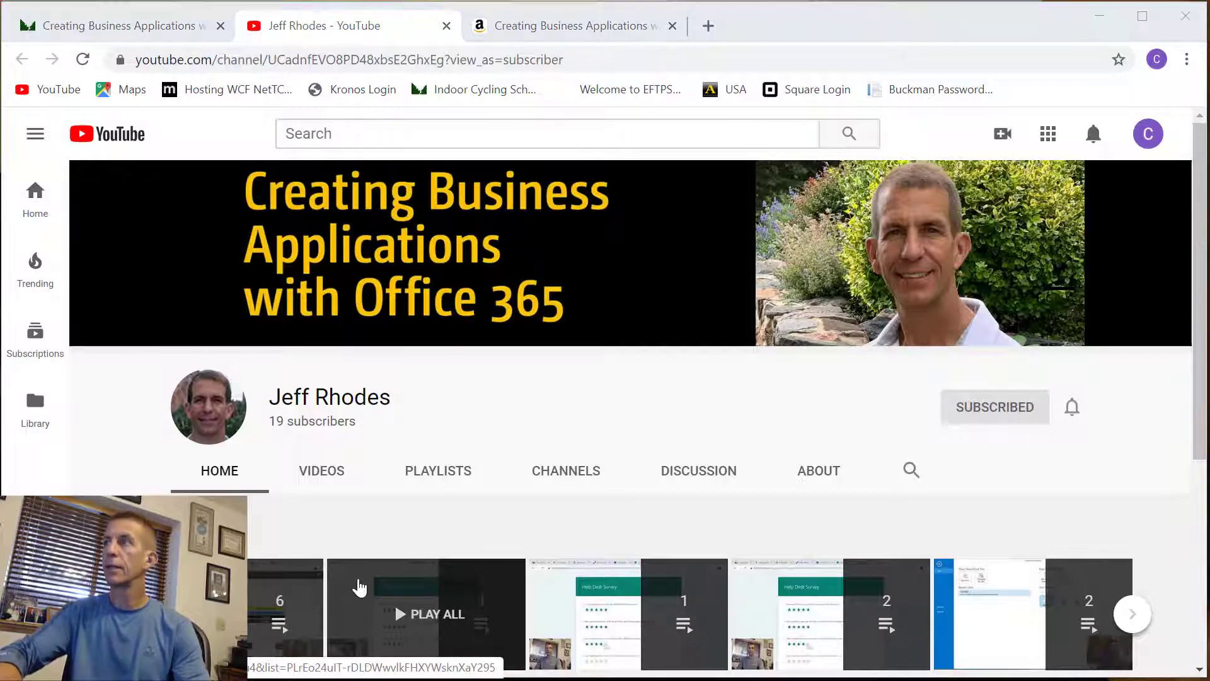
Switch to the Question Results.xlsx workbook in Excel and look through its exam data down to the last rows.
key("alt+Tab")
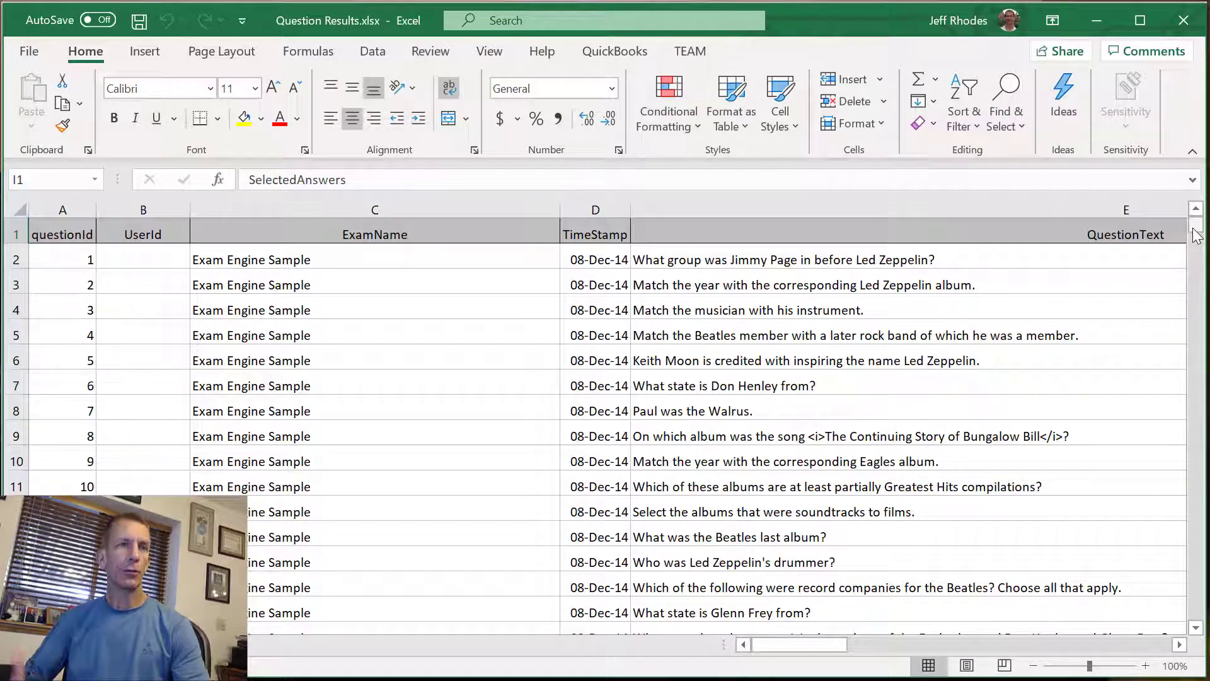
left_click_drag(828, 649, 722, 651)
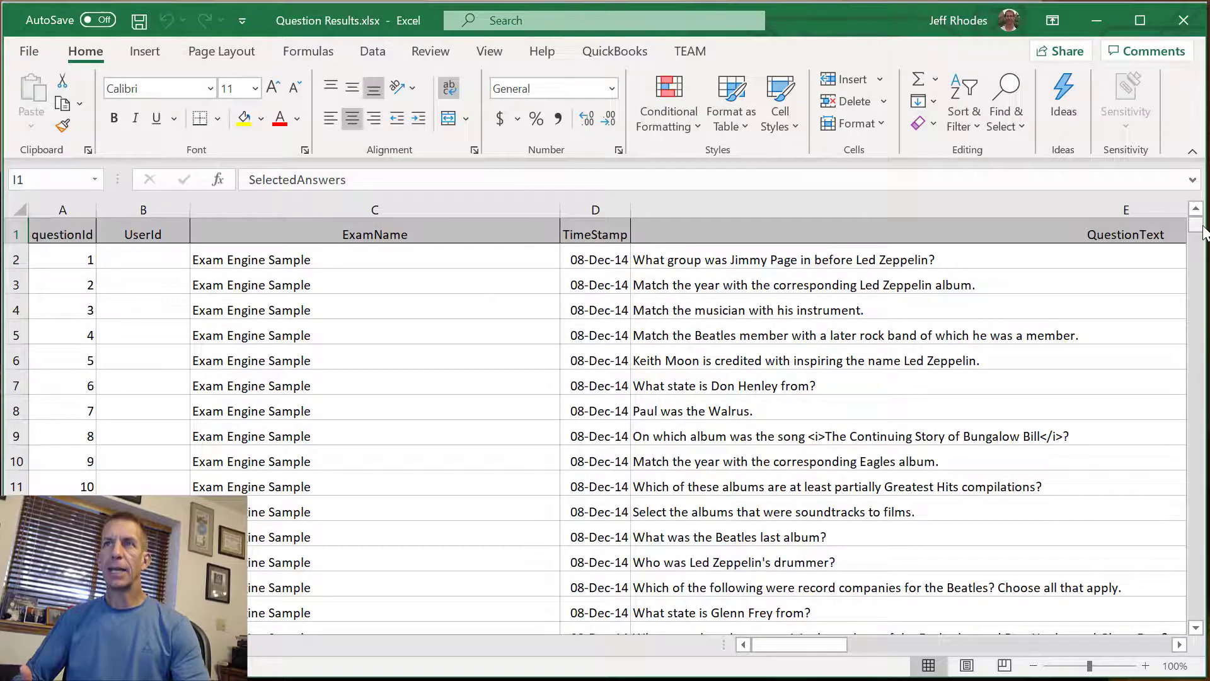
left_click_drag(1196, 224, 1174, 649)
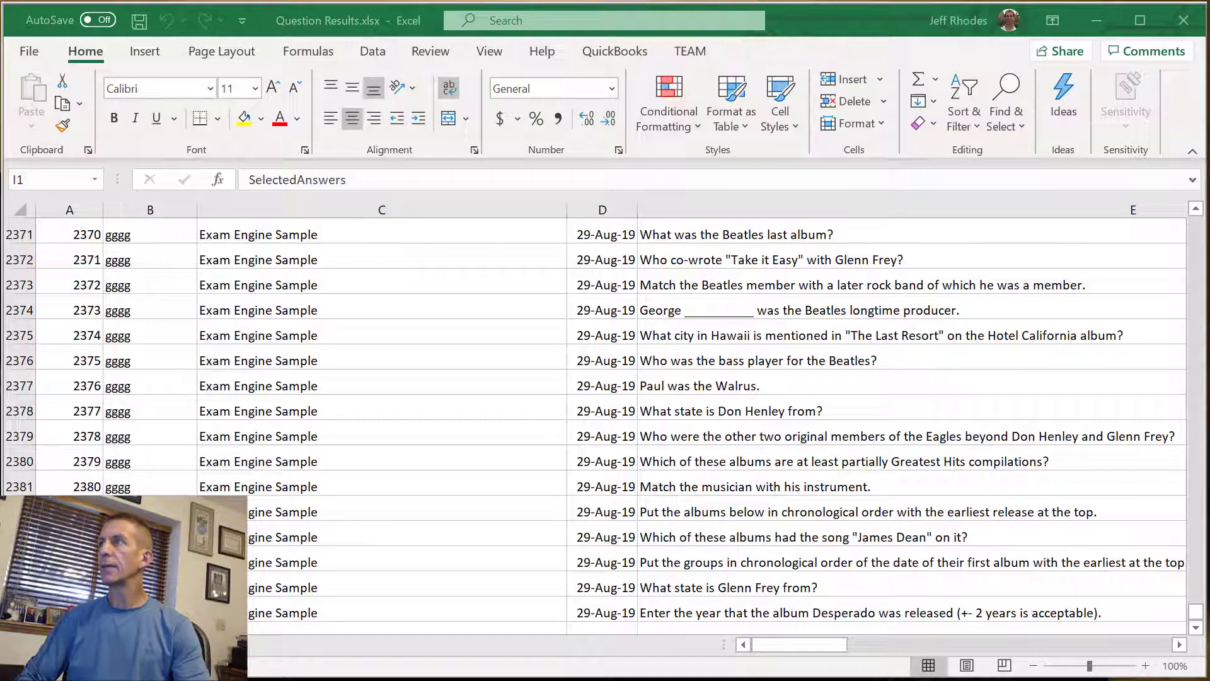
Import Sheet1 of Question Results.xlsx from the Documents > Videos folder into Power BI using the Excel data source.
left_click_drag(0, 214, 286, 40)
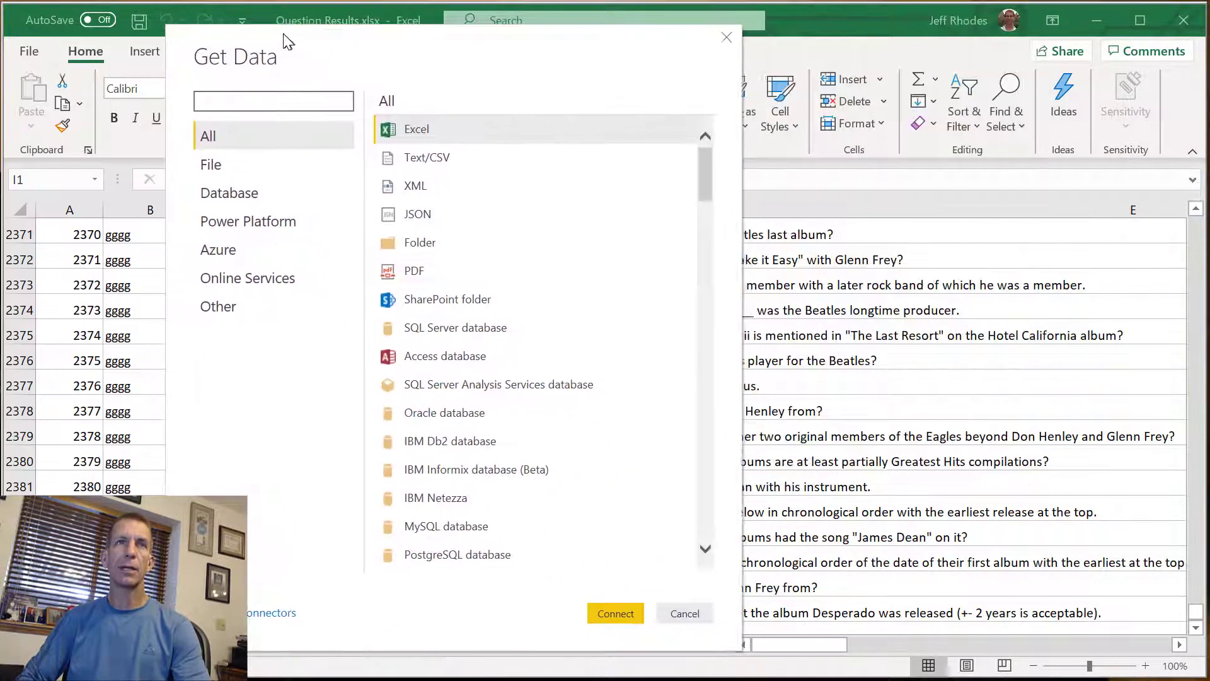
double_click(420, 128)
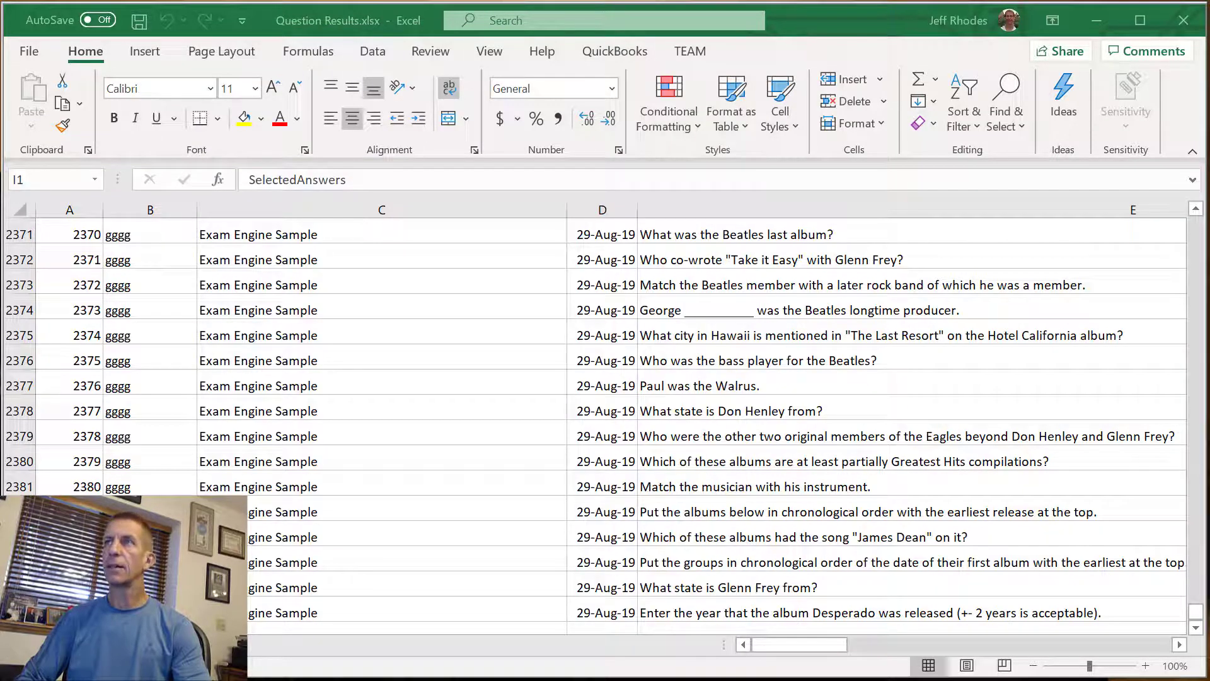
left_click_drag(1209, 157, 269, 132)
left_click(490, 160)
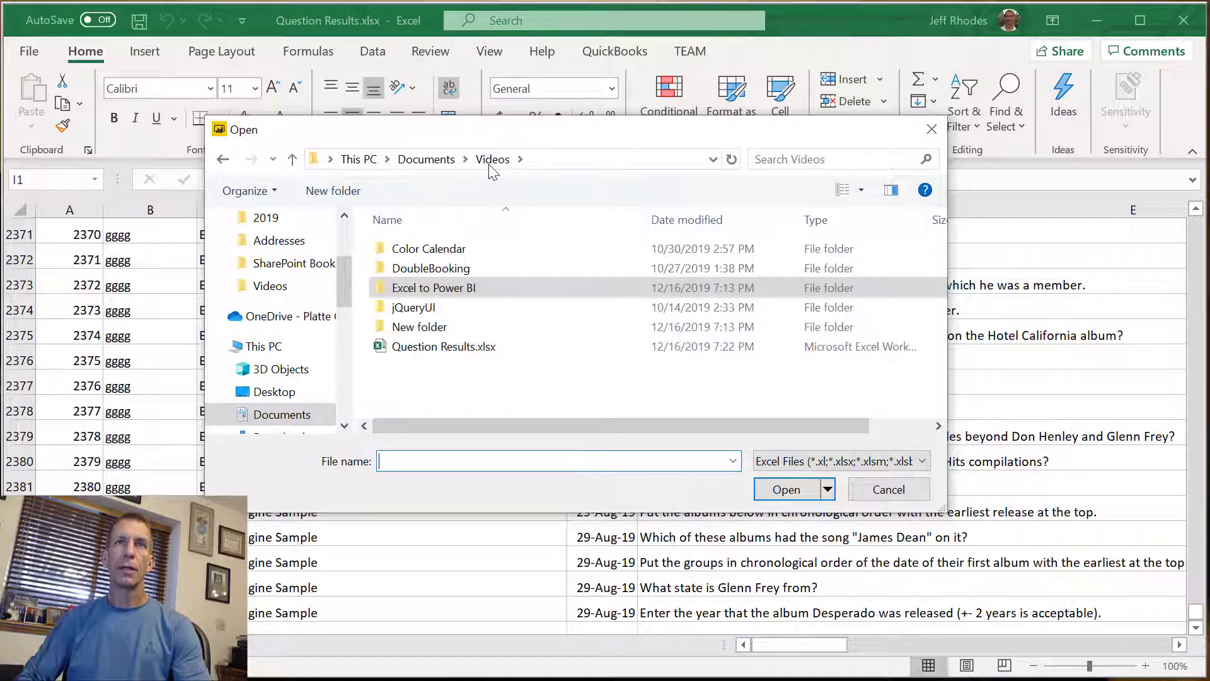
left_click(443, 348)
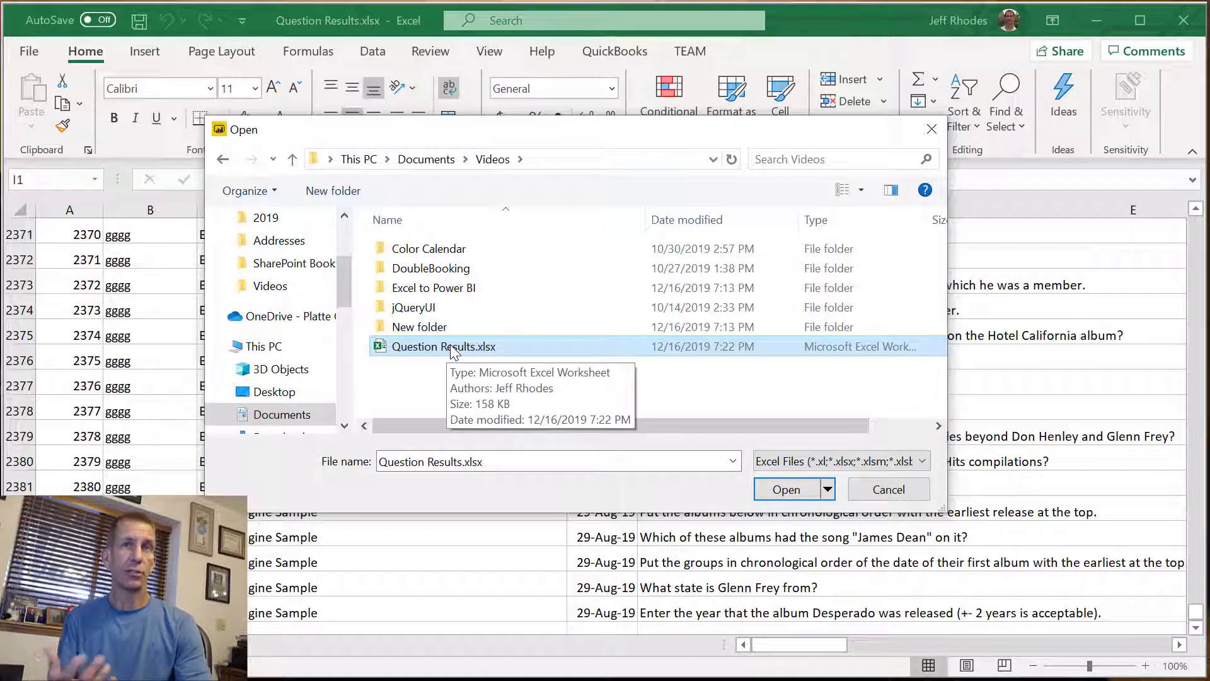
left_click(787, 490)
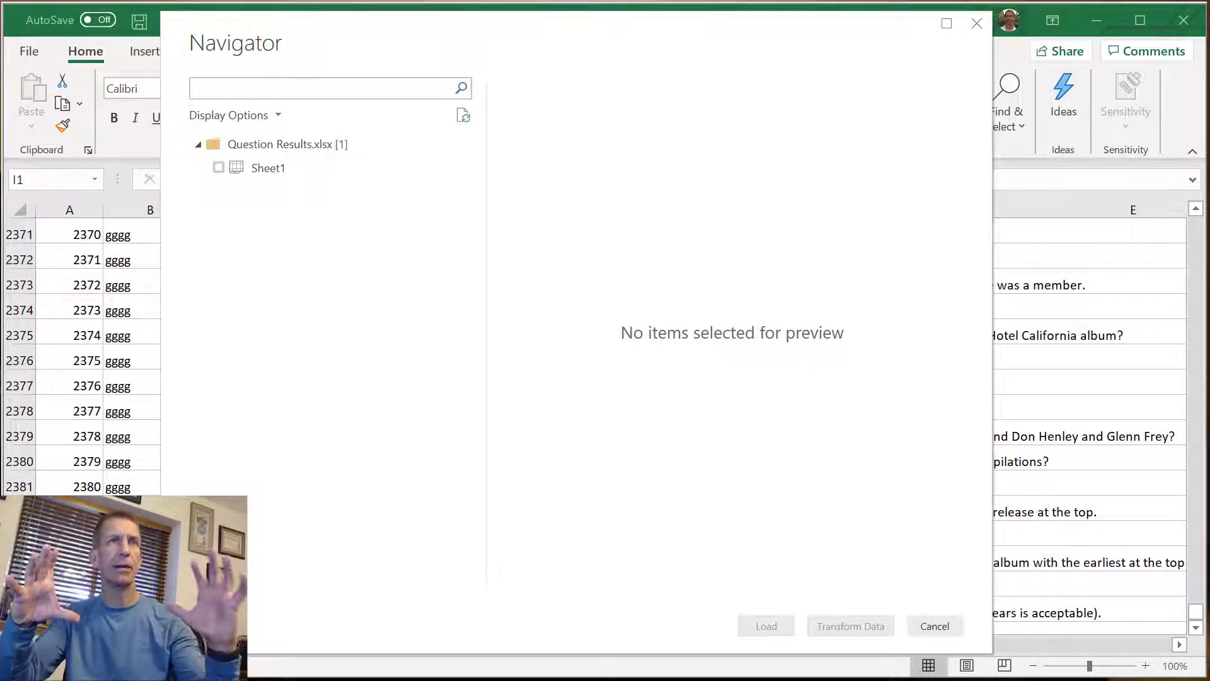
left_click(218, 167)
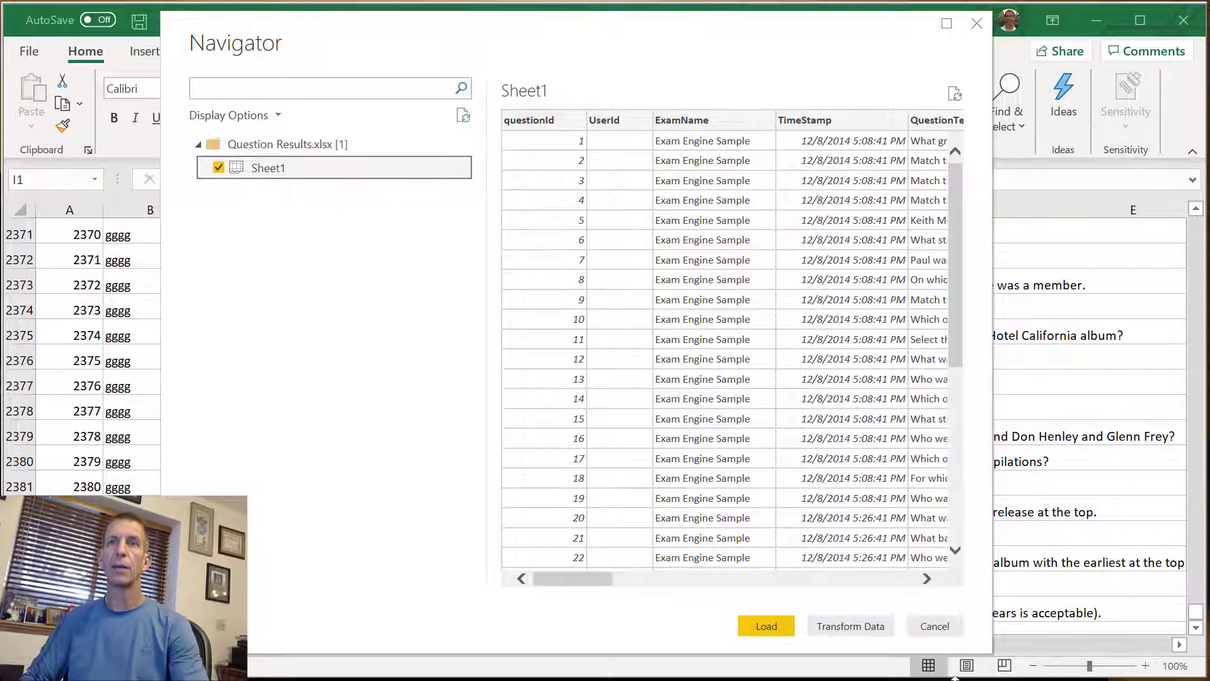
left_click(751, 623)
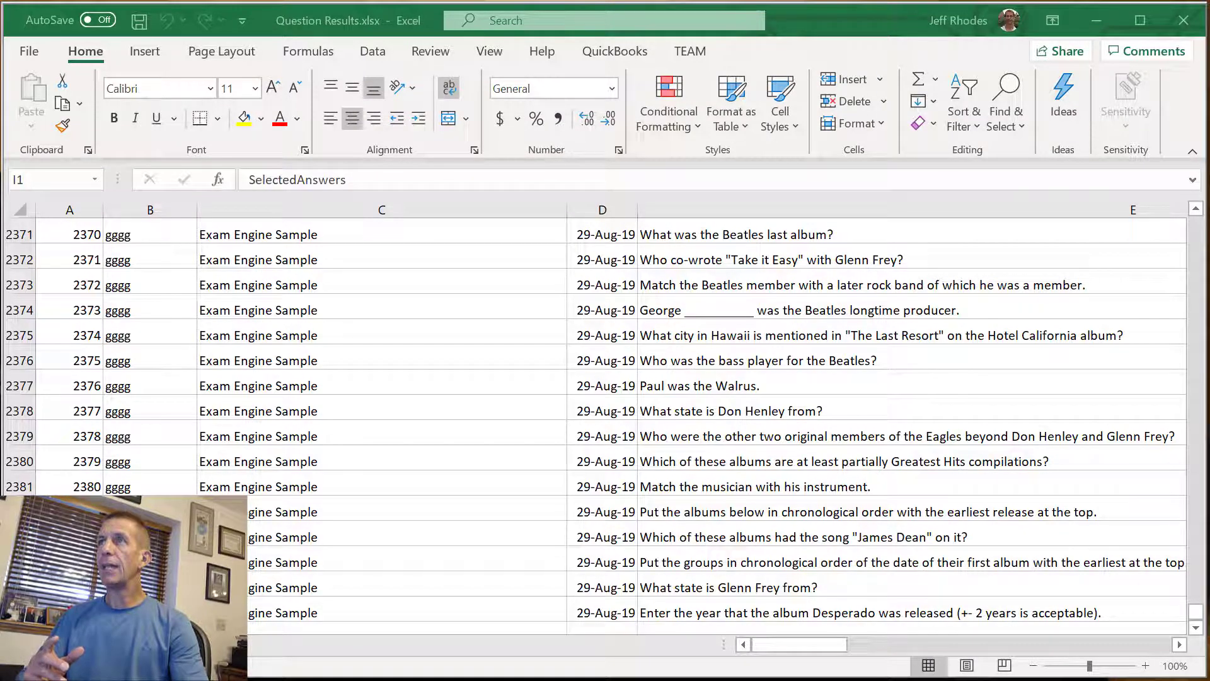
Bring Power BI Desktop into view and open the imported Sheet1 query in the Power Query Editor.
left_click_drag(1209, 151, 351, 24)
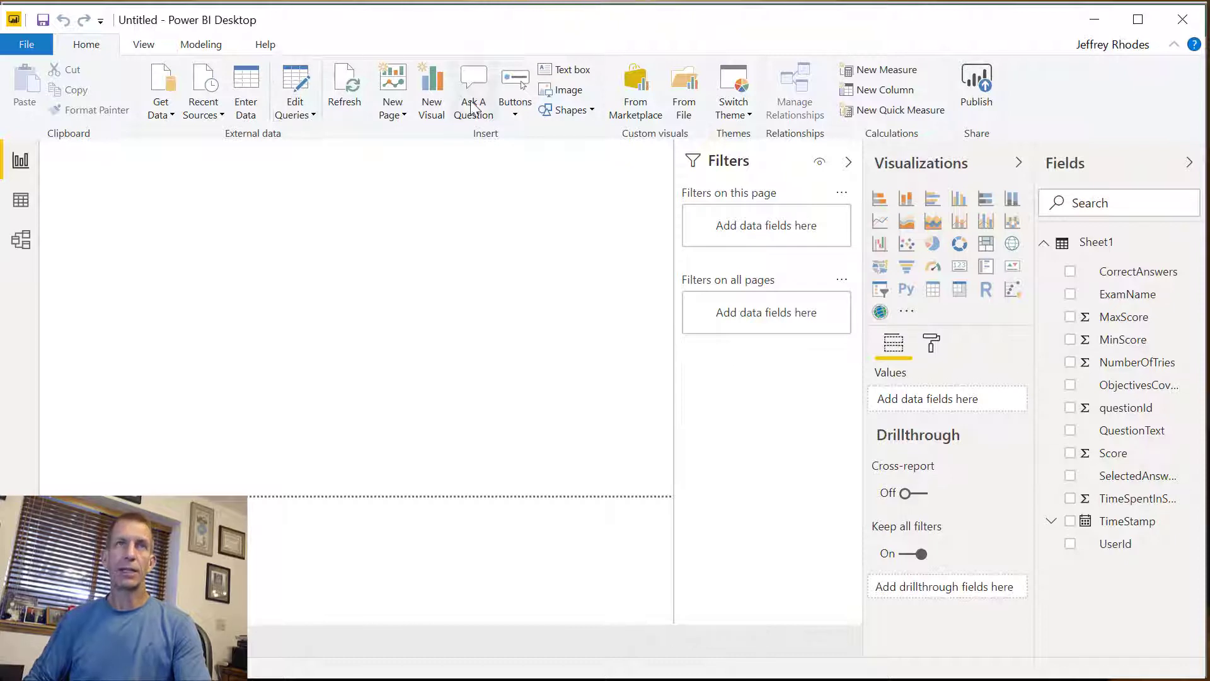
left_click(310, 114)
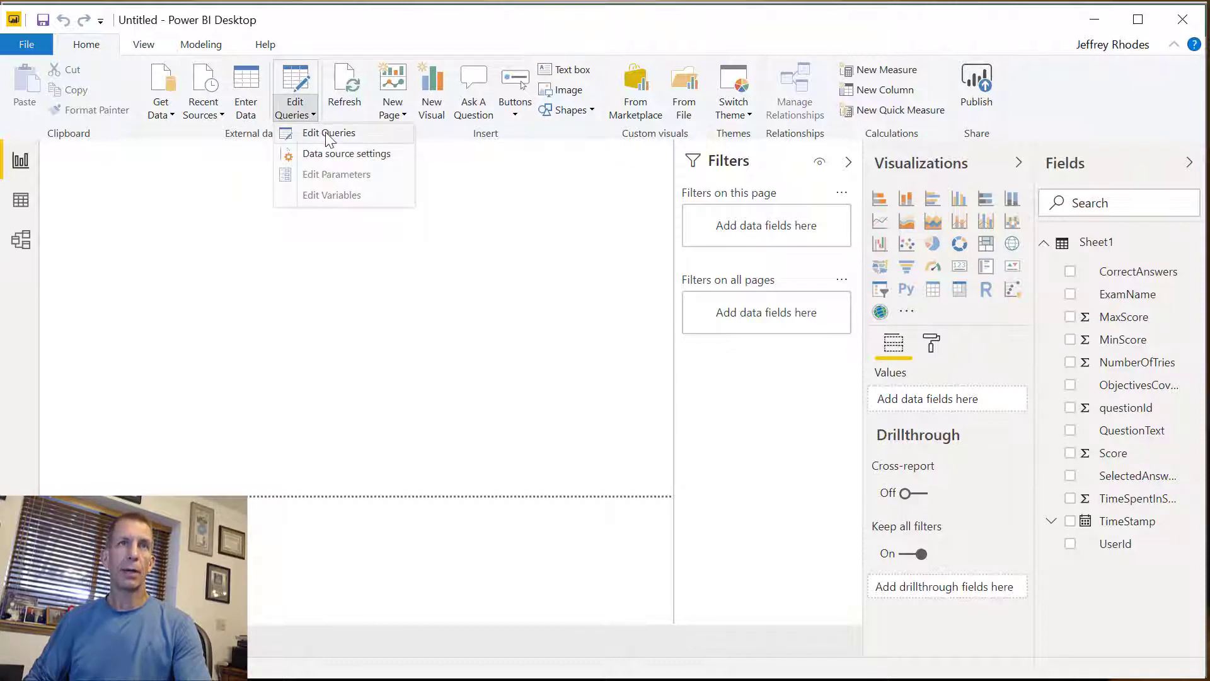
left_click(327, 133)
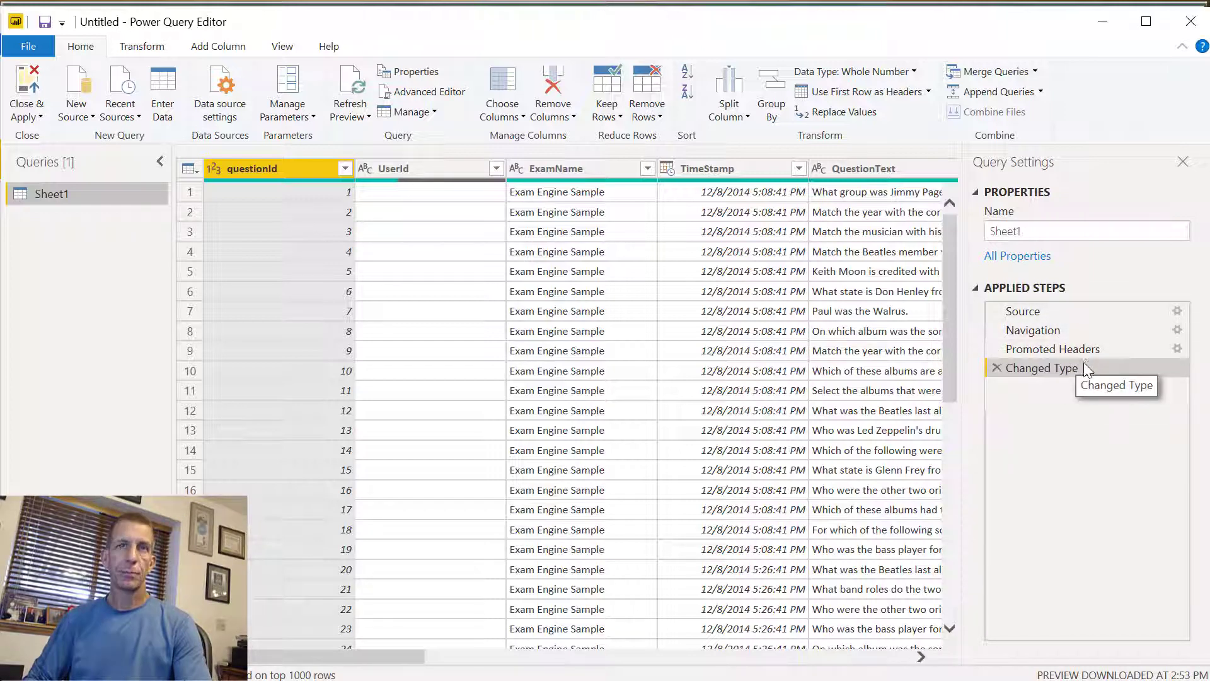
Set the TimeStamp column's data type to Date/Time.
right_click(705, 169)
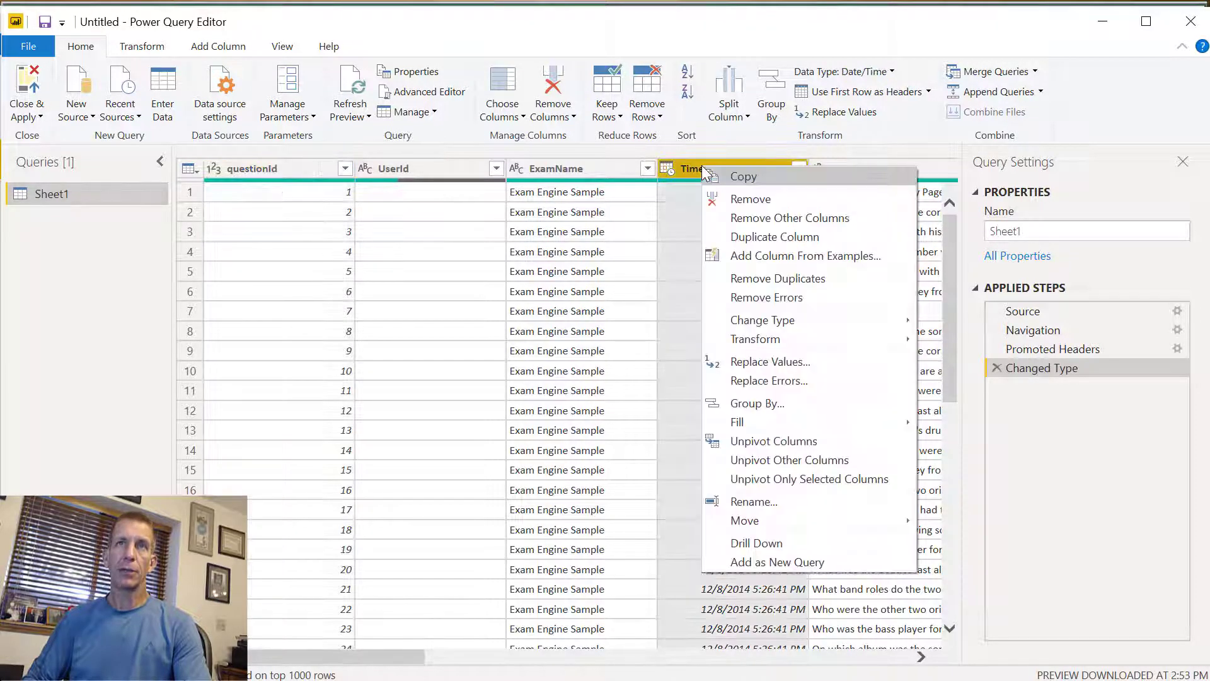
mouse_move(791, 331)
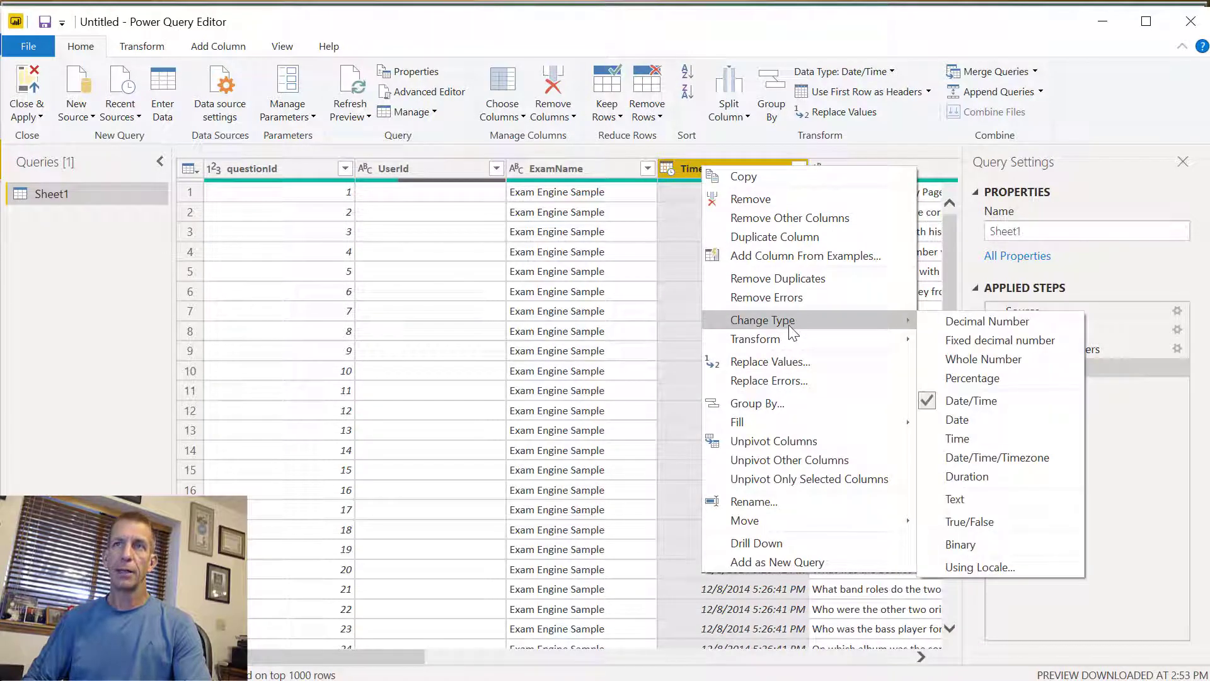
left_click(940, 404)
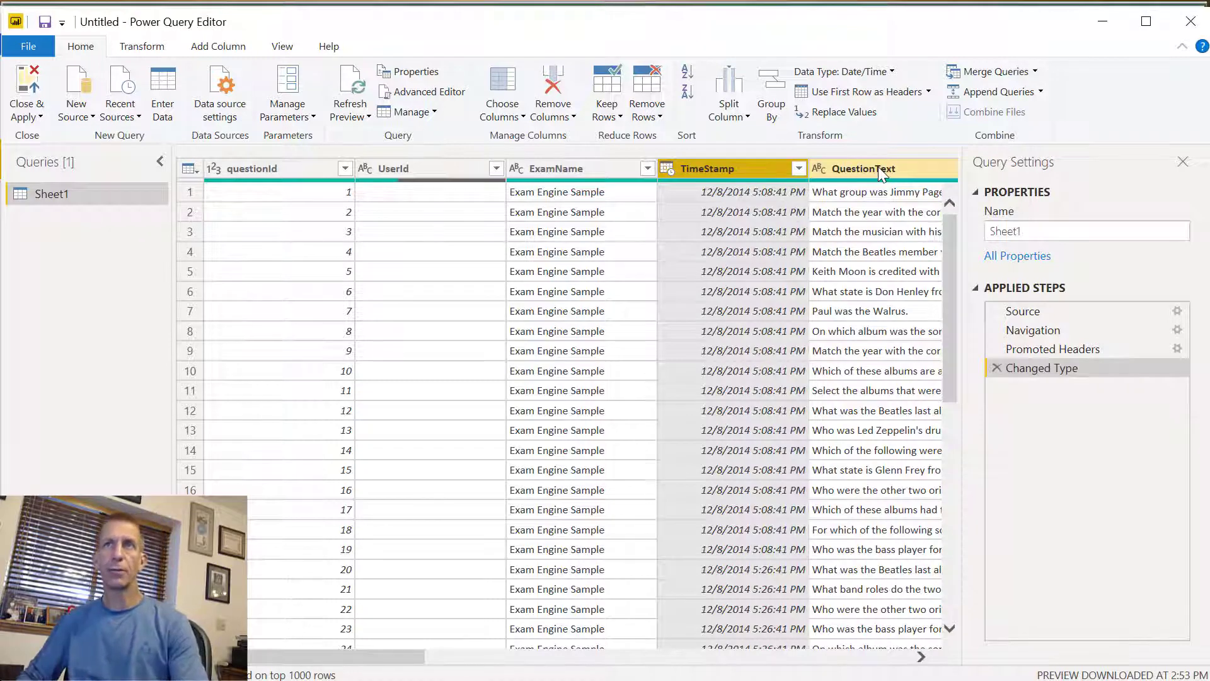
Rename the QuestionText column to Question.
right_click(879, 167)
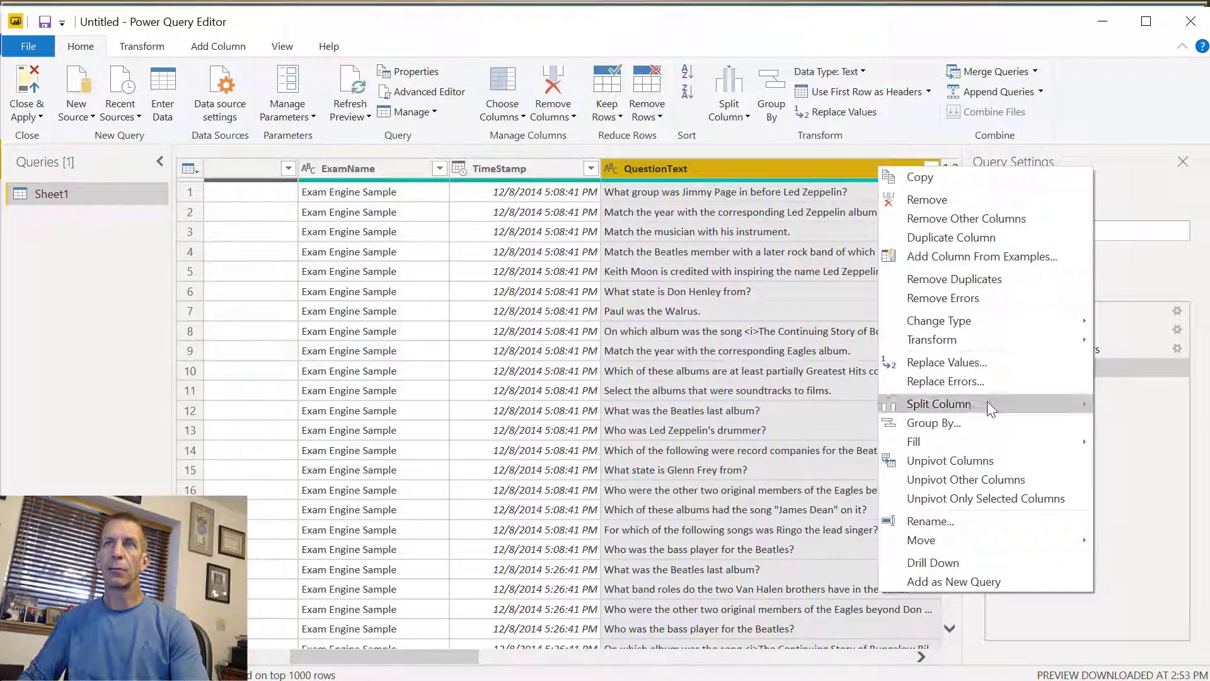
left_click(955, 518)
type("Qu")
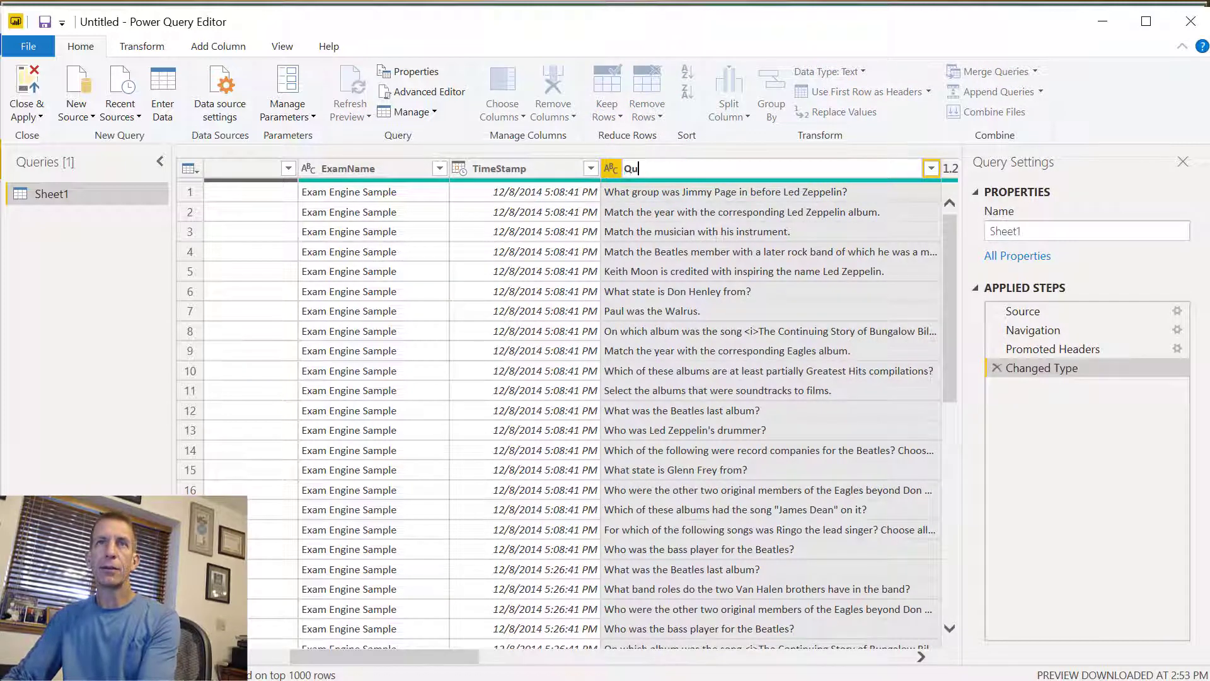
type("estion")
key("Return")
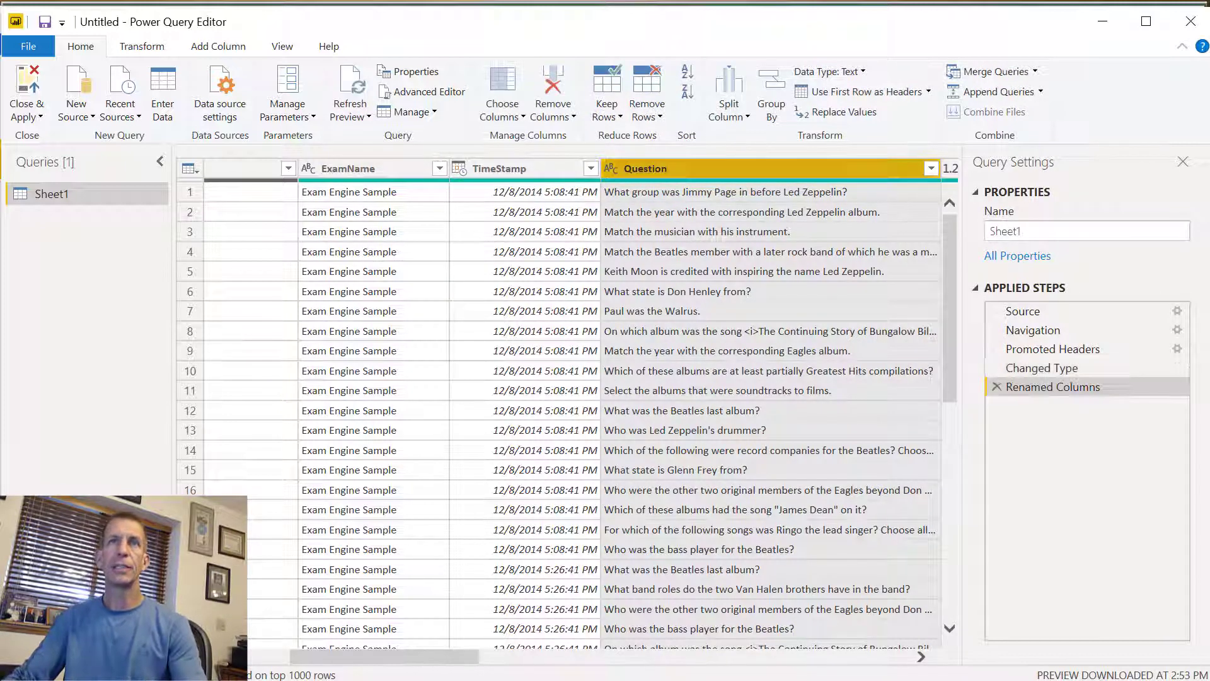
Rename the Score column to RawScore.
left_click(665, 658)
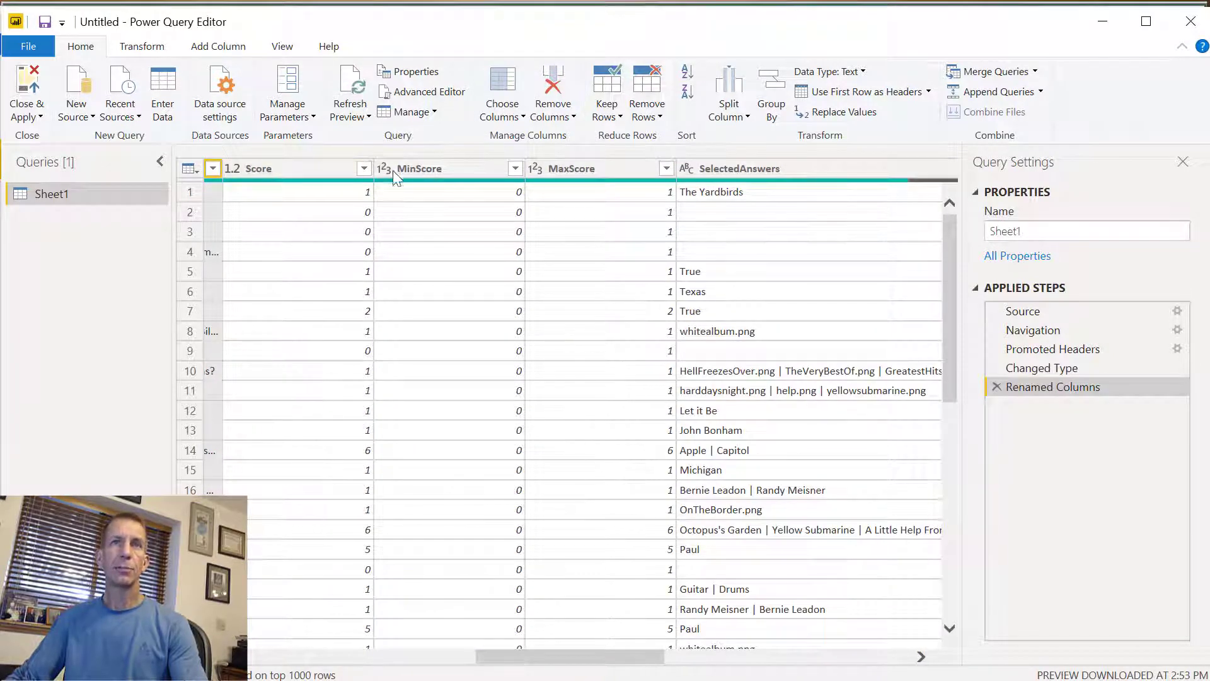
scroll(573, 389, "down", 2)
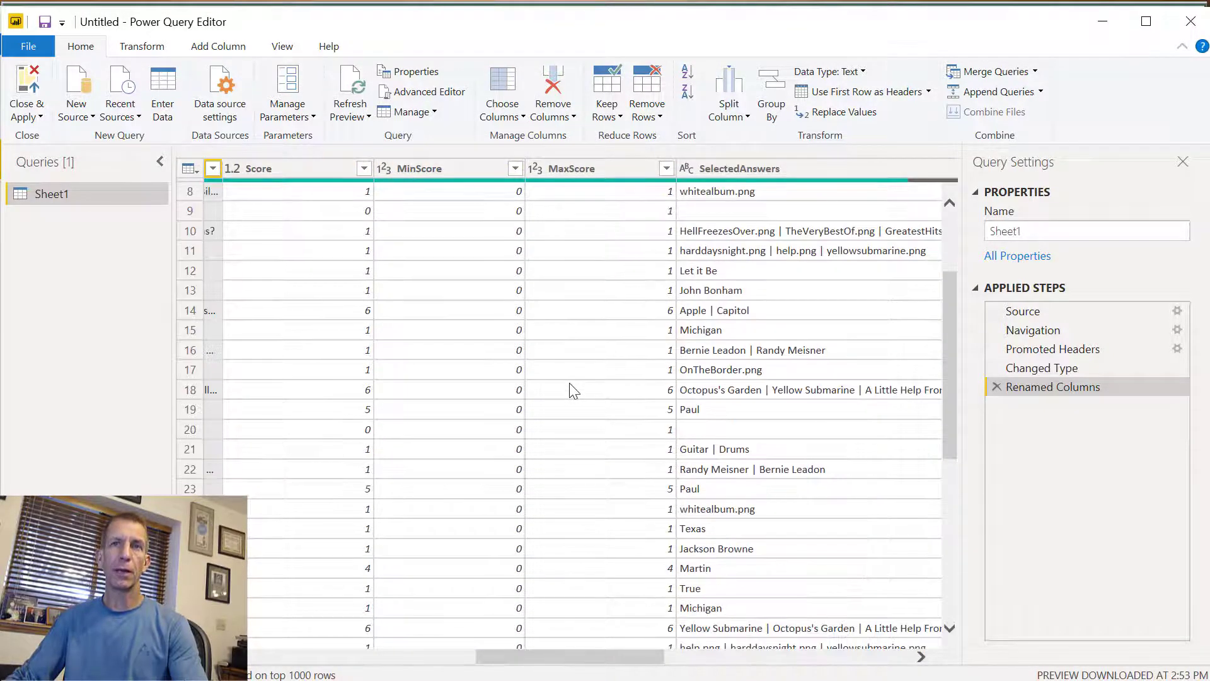
left_click(358, 392)
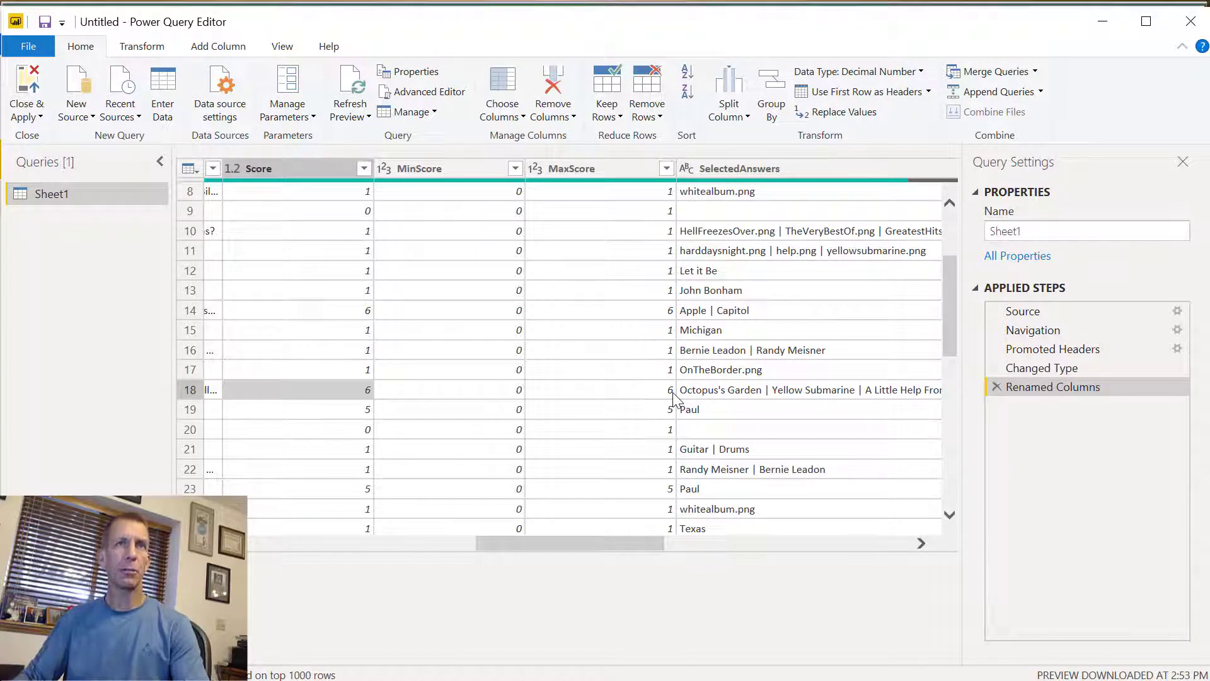
right_click(265, 170)
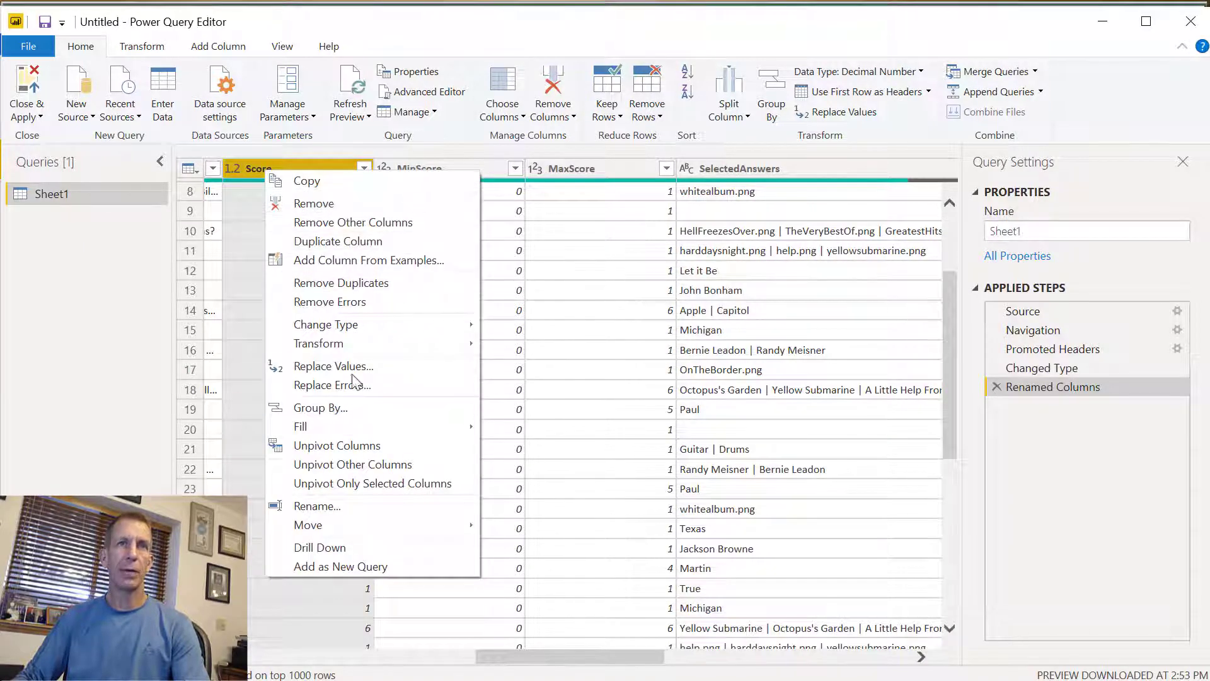
mouse_move(346, 347)
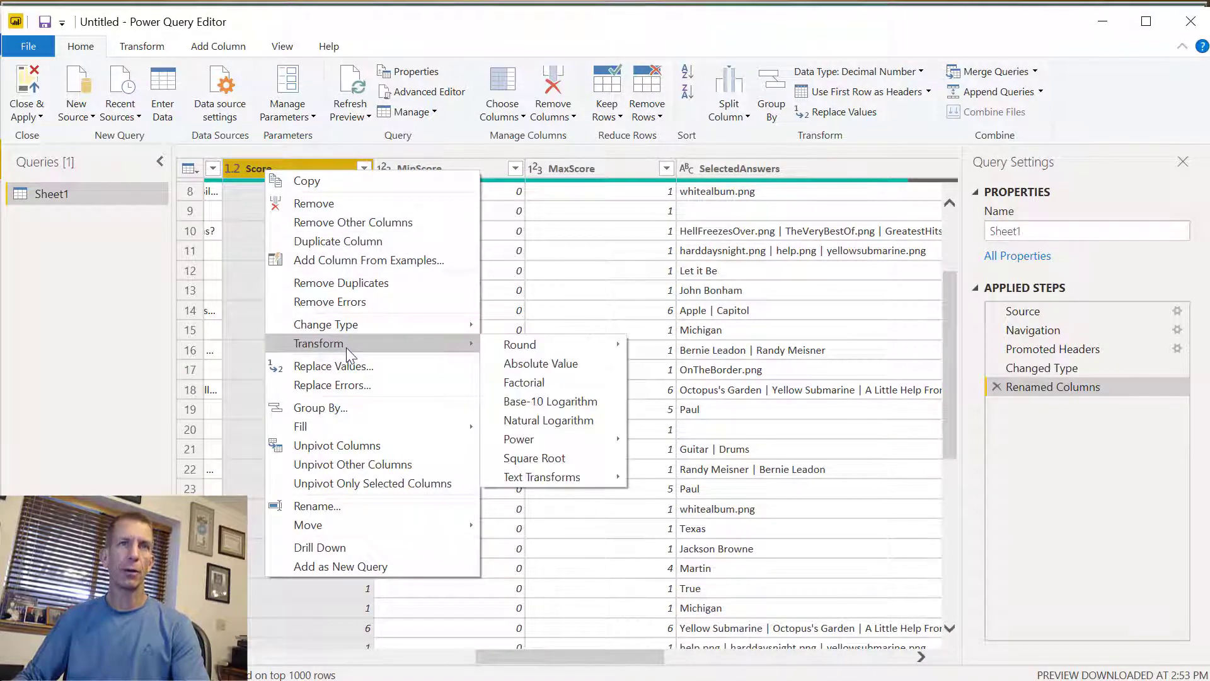
left_click(306, 505)
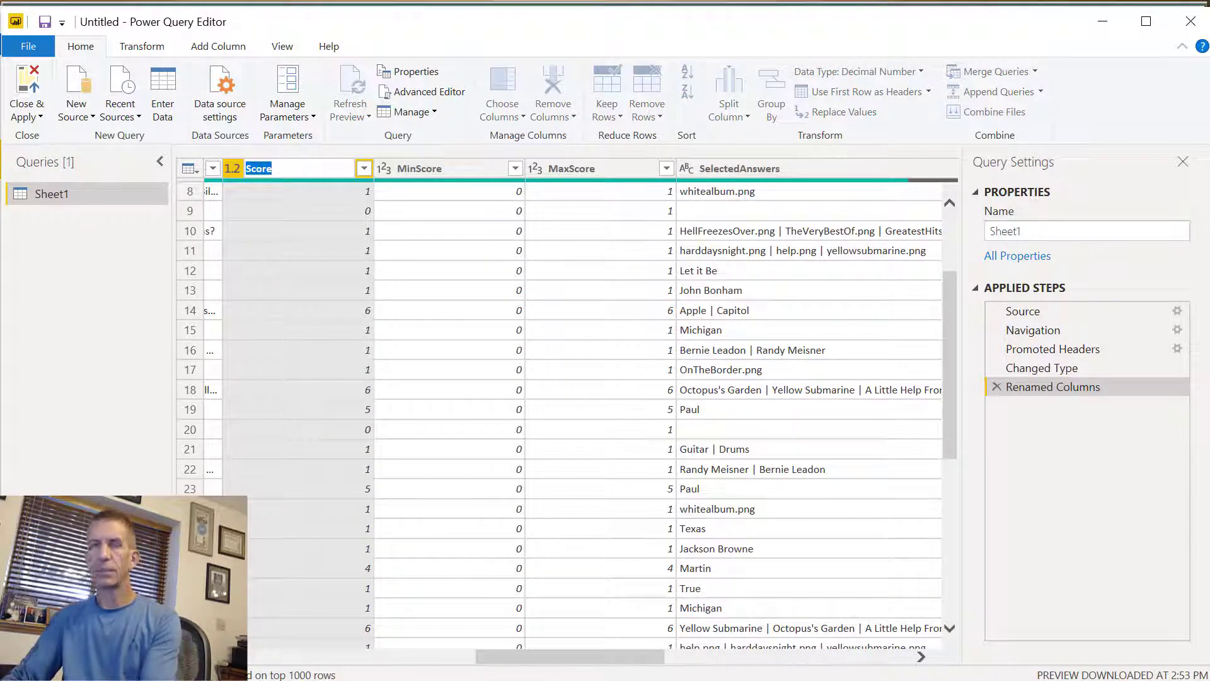
type("Raw")
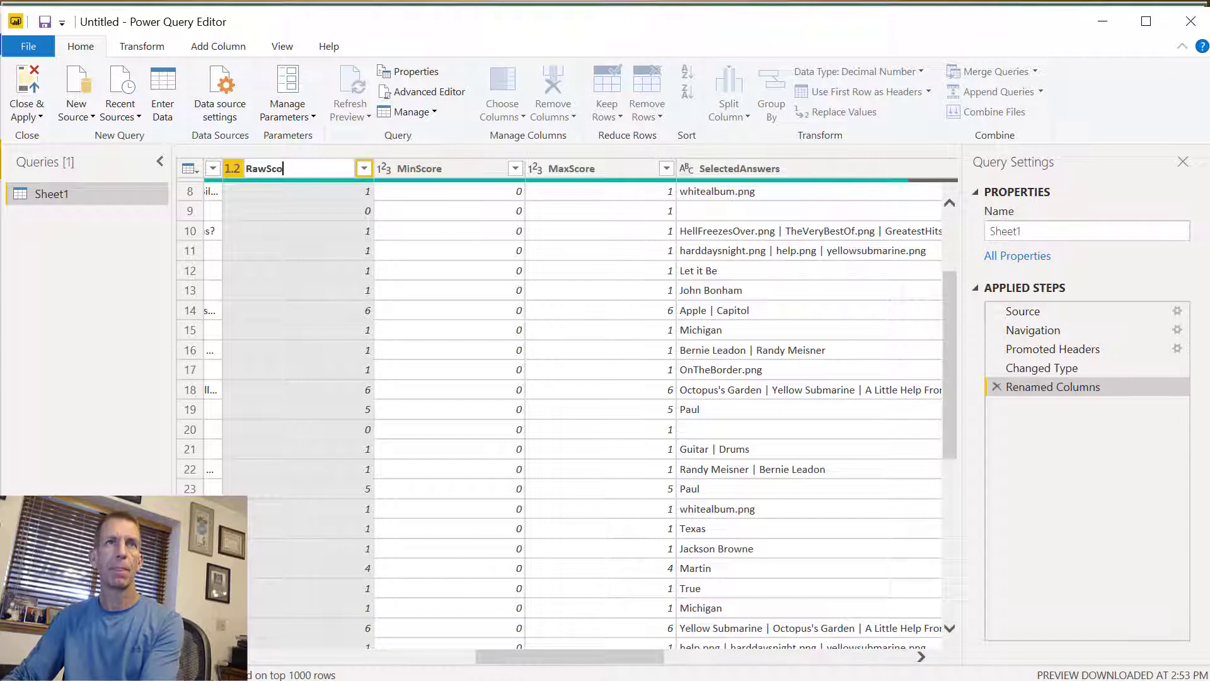
key("Return")
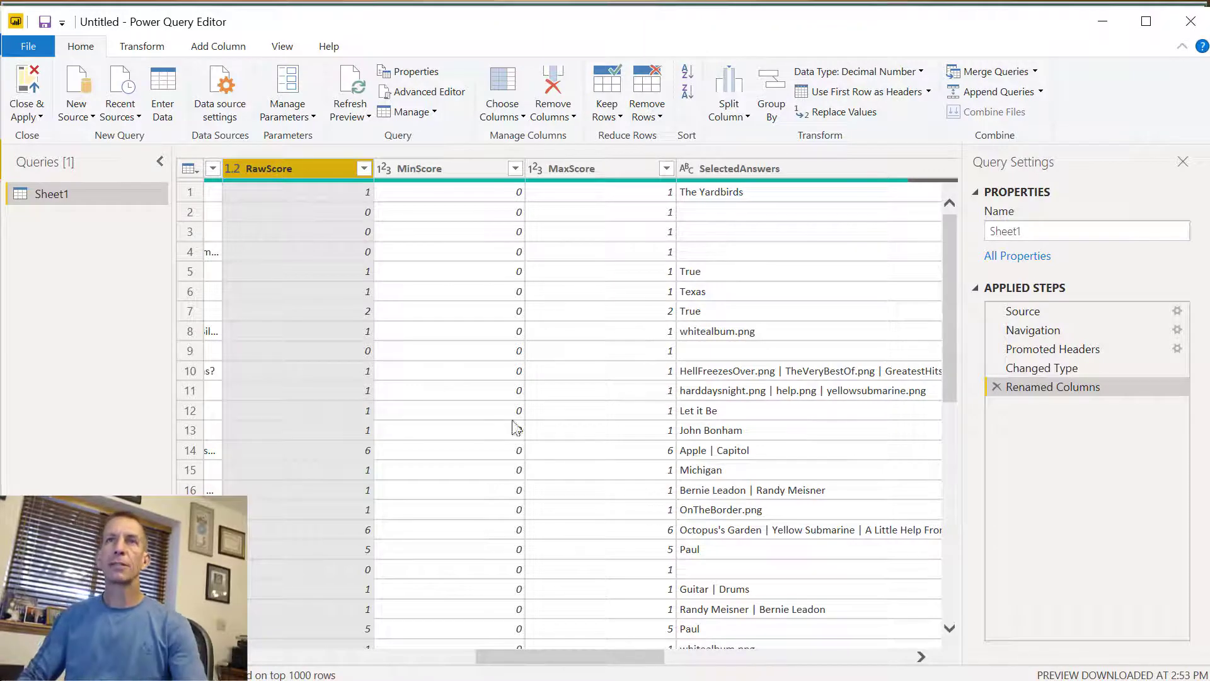
Rename the SelectedAnswers column to Student Answer.
left_click(792, 171)
right_click(784, 170)
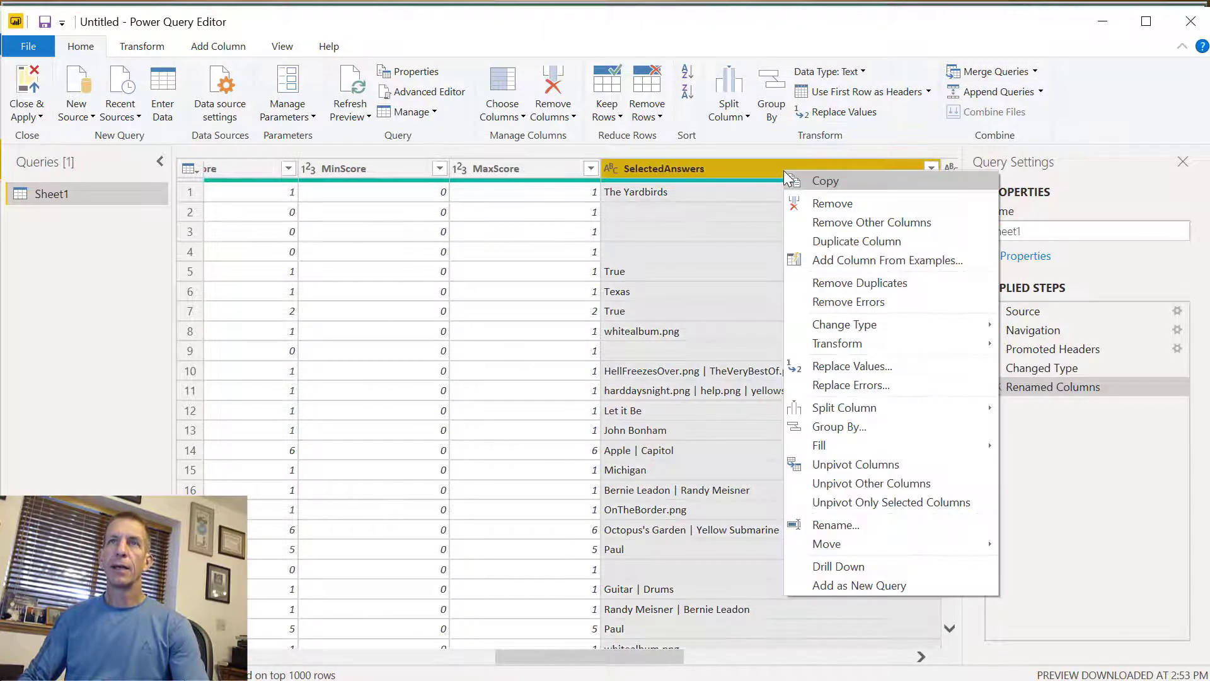
left_click(853, 523)
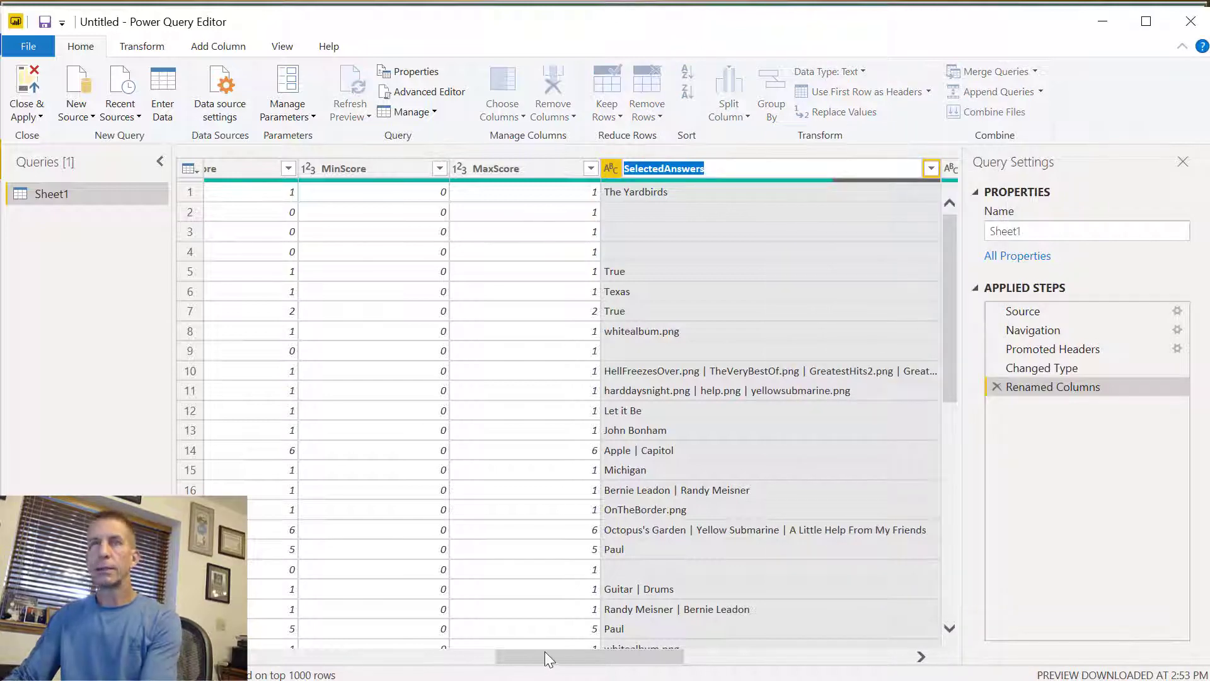
type("Student Answ")
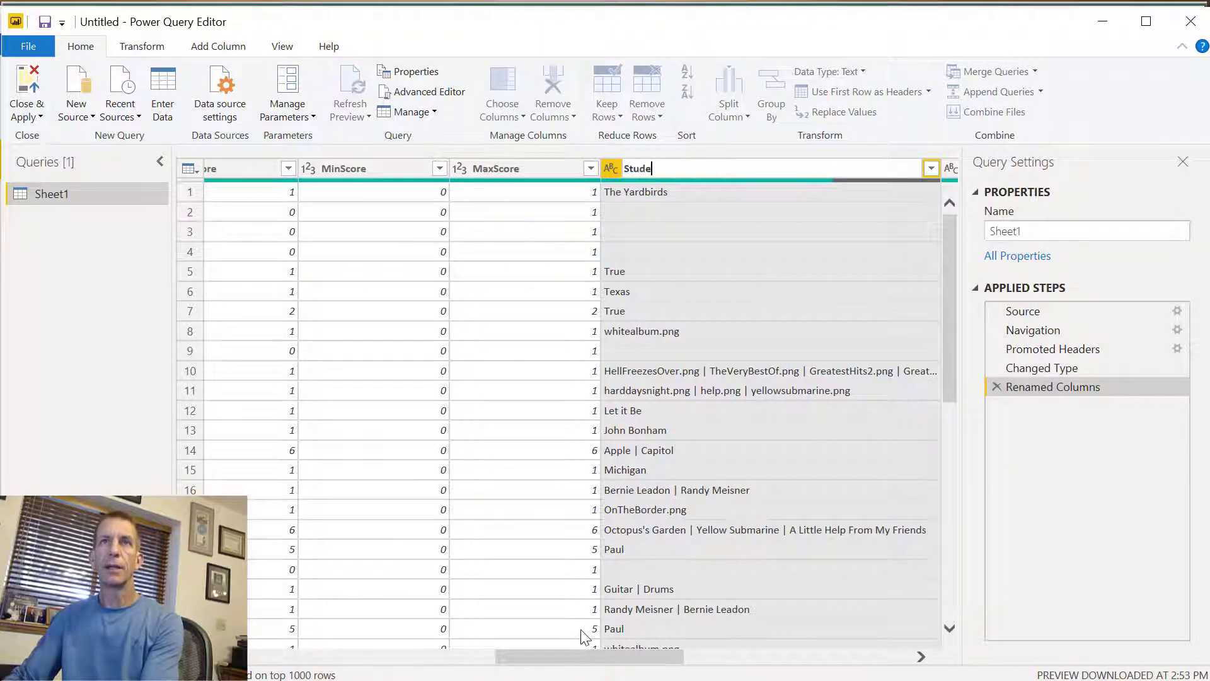
key("Return")
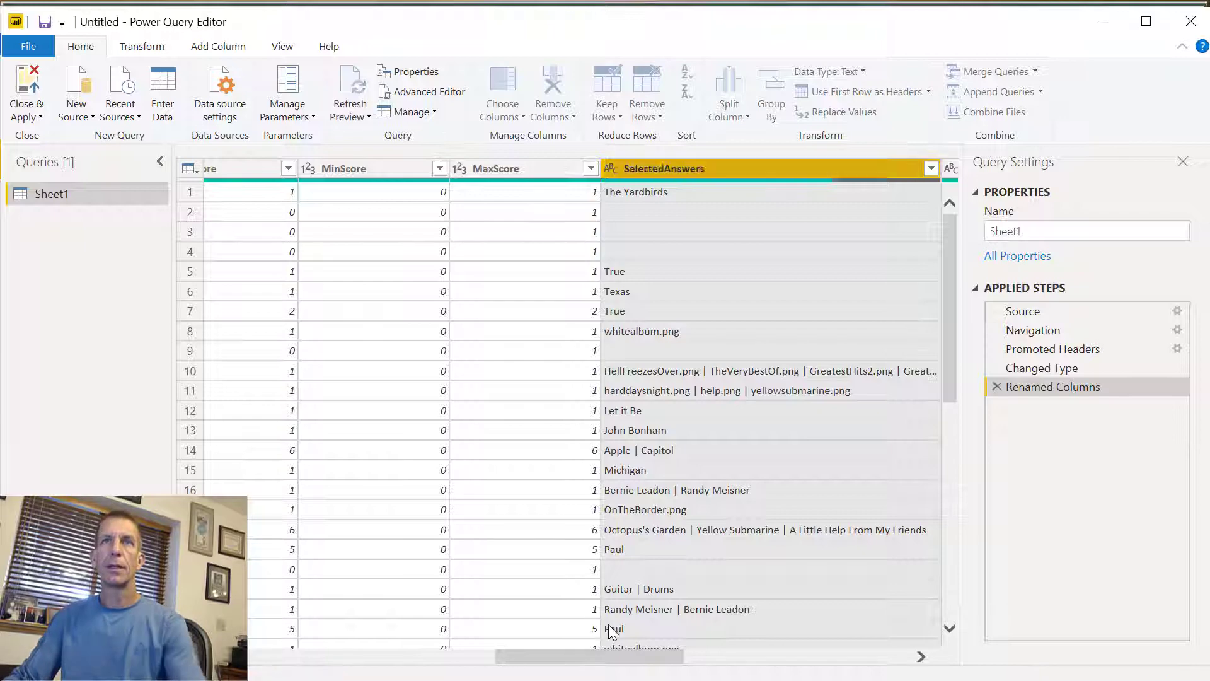
Rename the CorrectAnswers column to Correct Answer, with a space and in the singular.
left_click(851, 657)
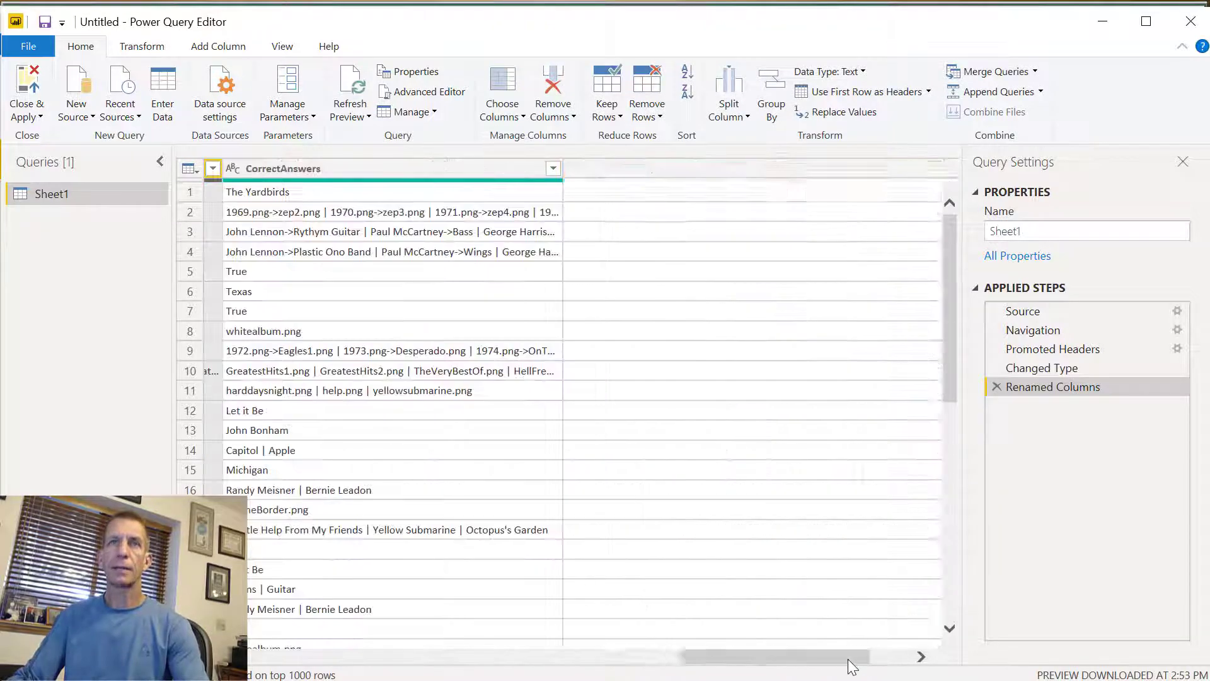
right_click(334, 170)
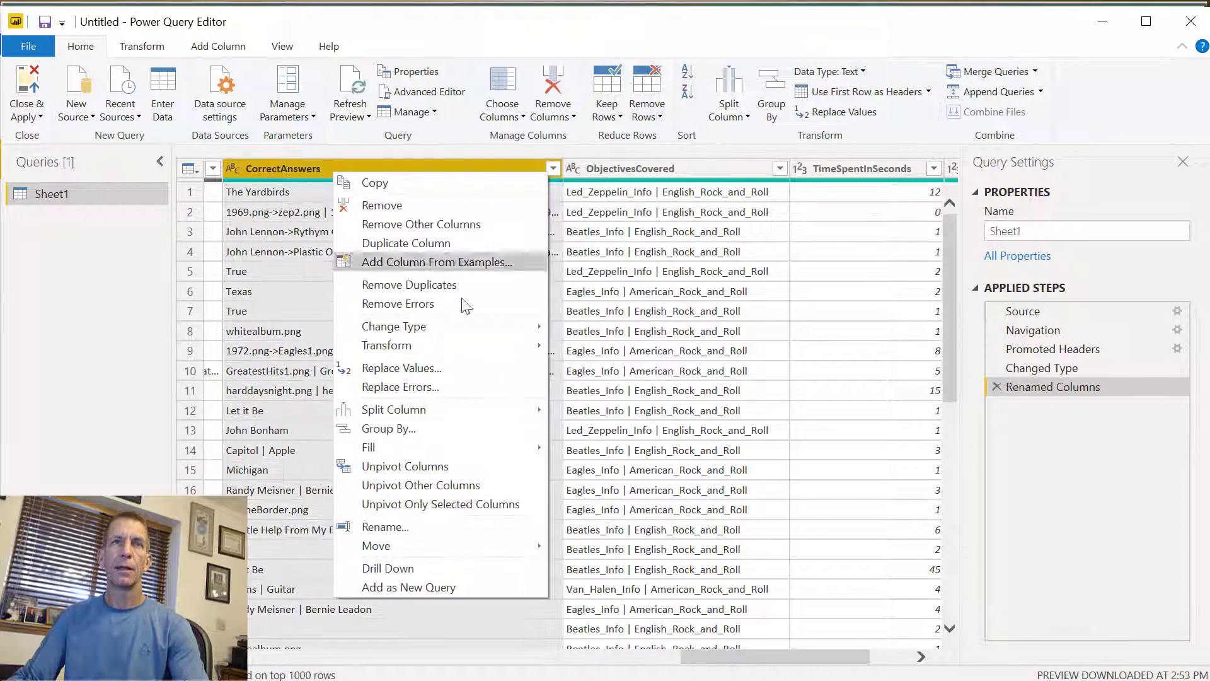
left_click(423, 529)
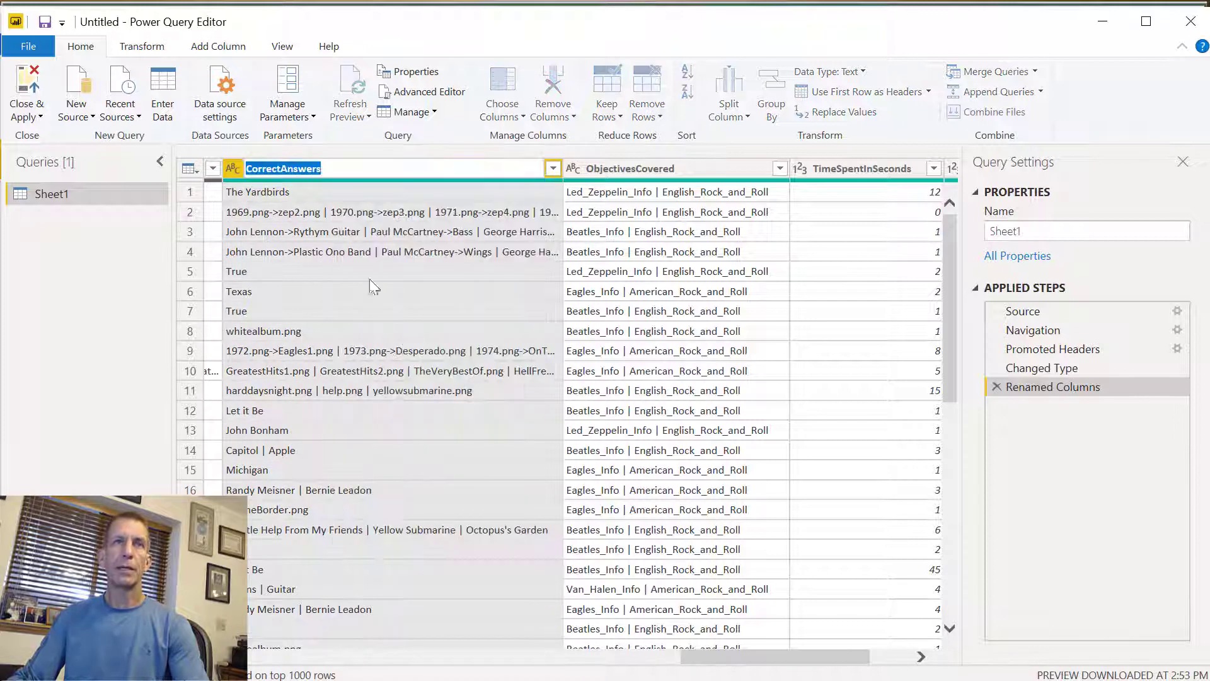
left_click(281, 168)
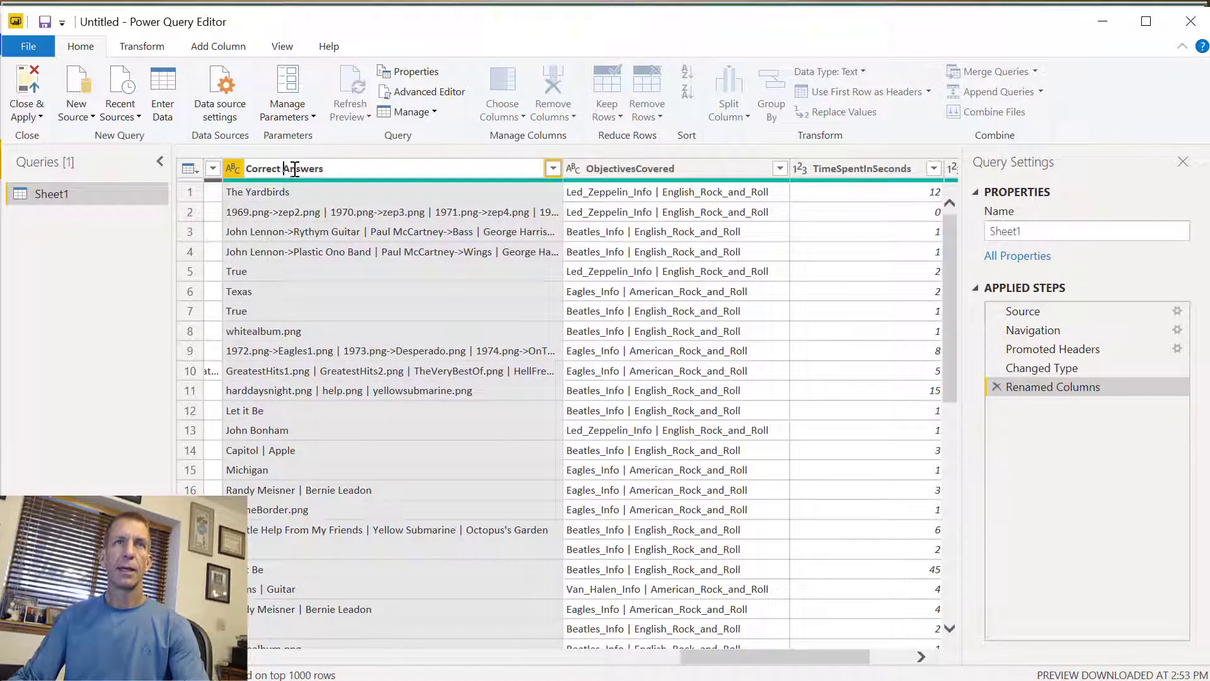
key("BackSpace")
key("Return")
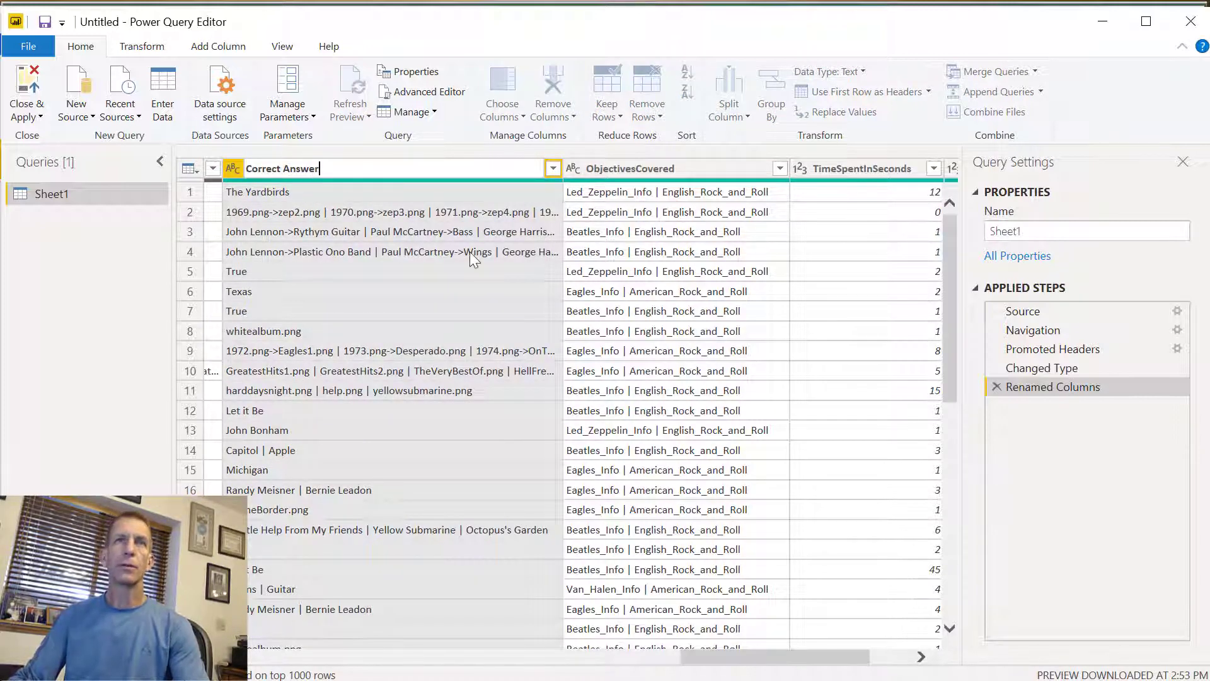
left_click(656, 174)
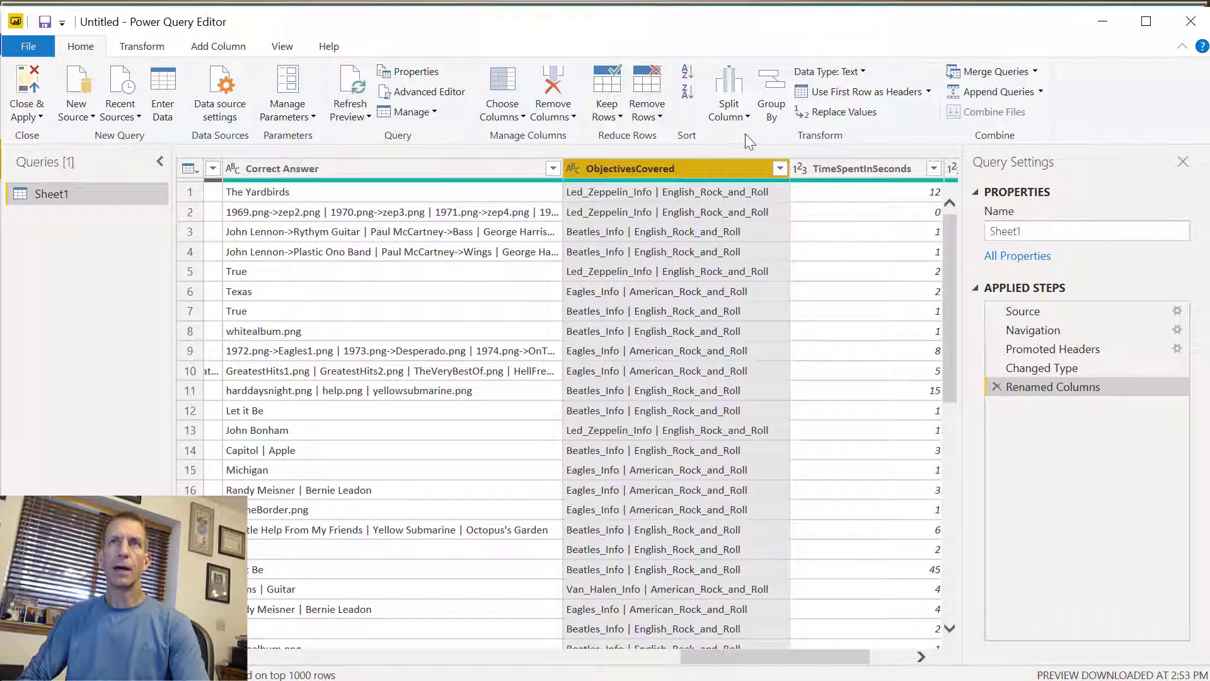
left_click(143, 50)
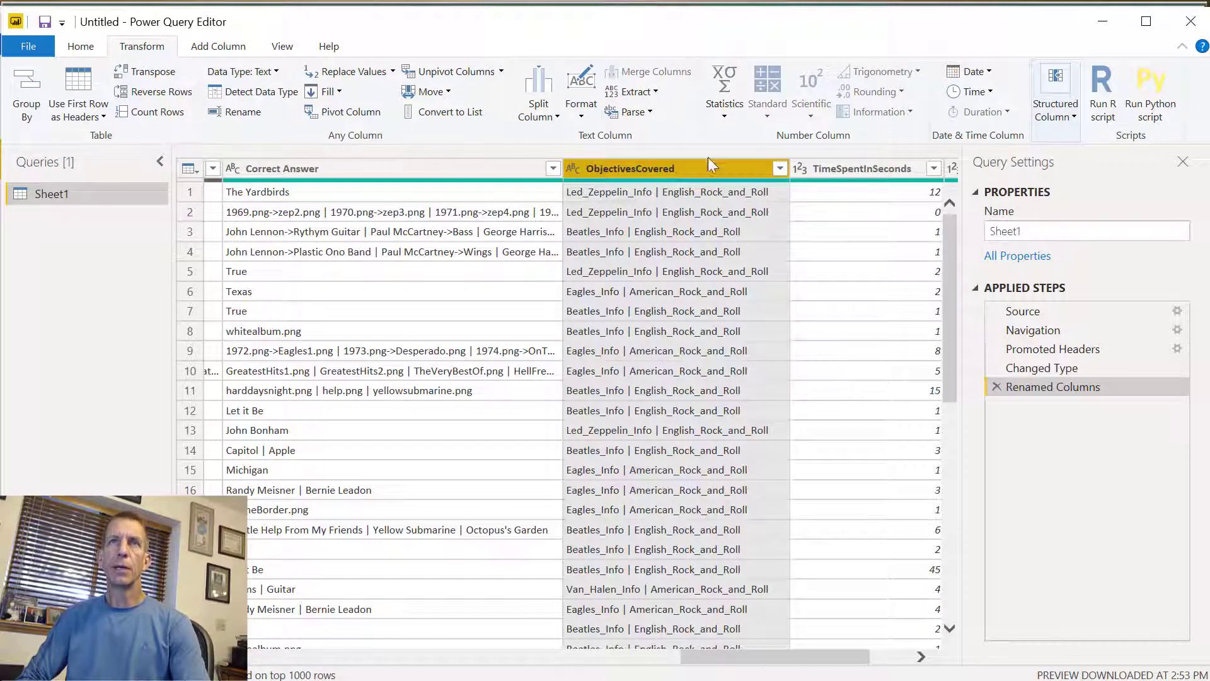
left_click(651, 112)
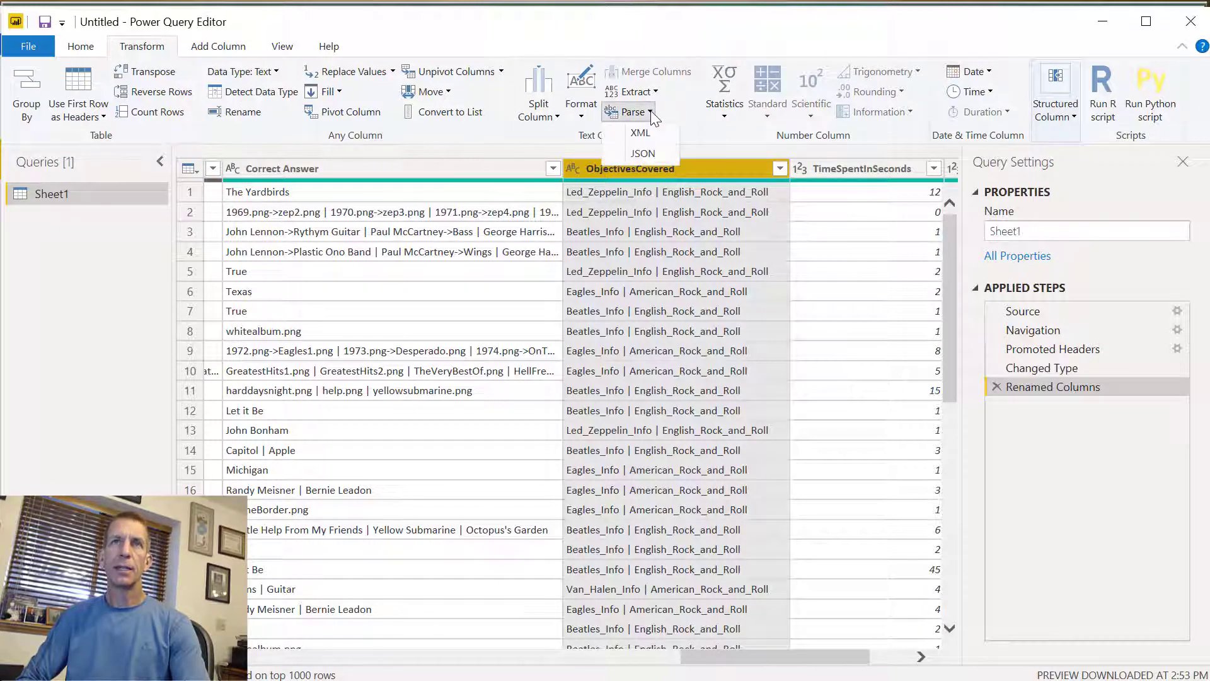
left_click(651, 112)
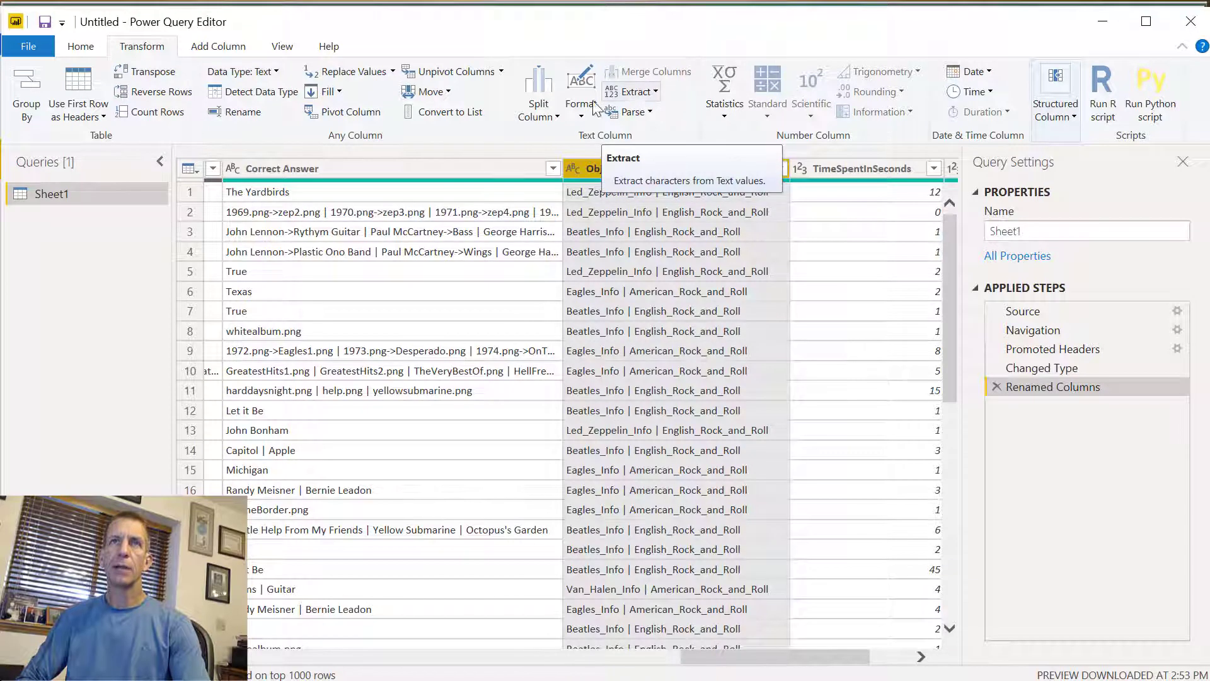
left_click(560, 117)
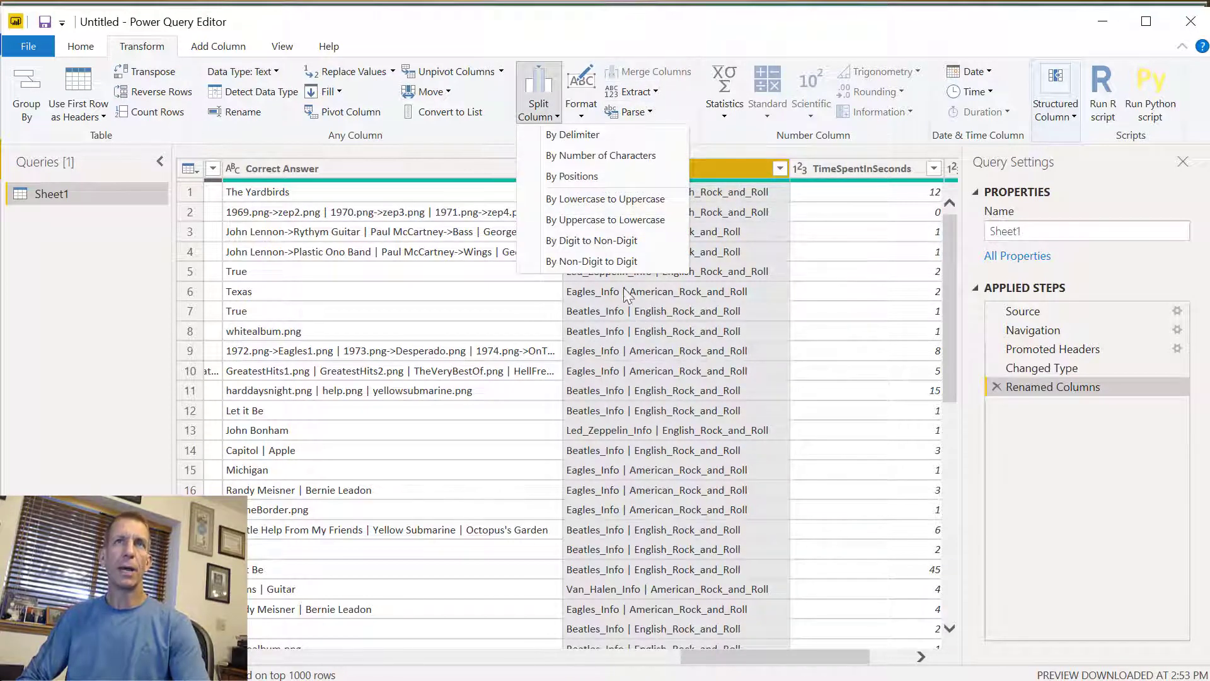
left_click(459, 27)
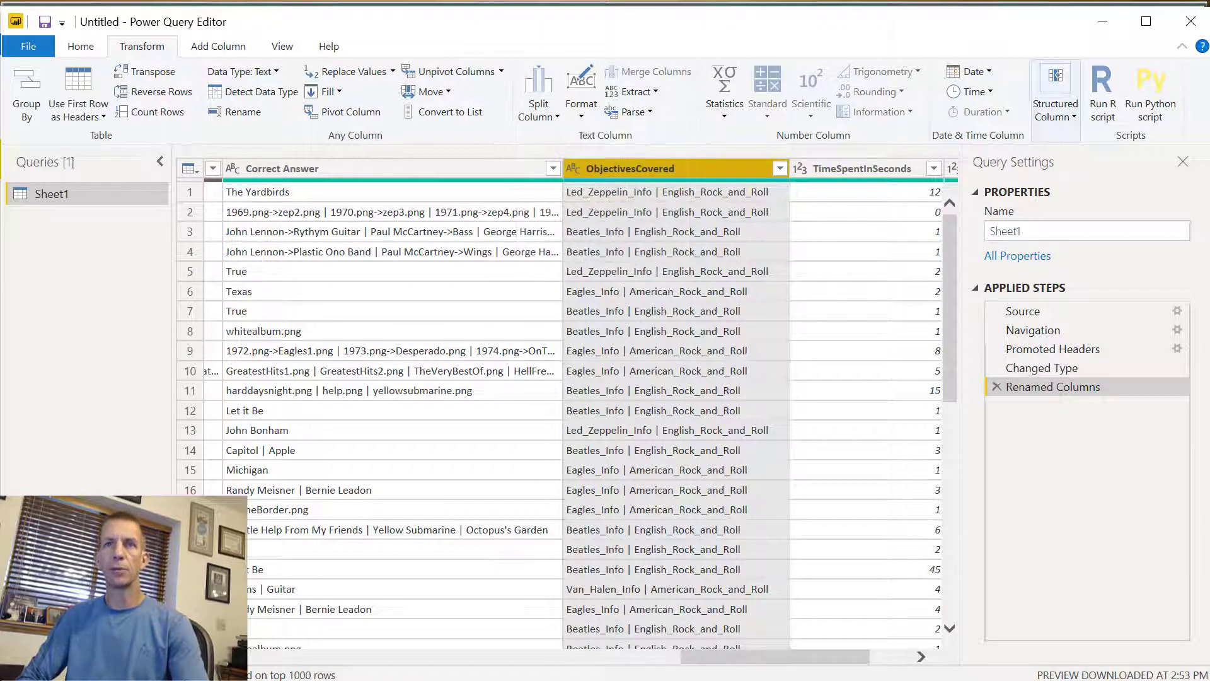
Rename the TimeSpentInSeconds column to Time Spent.
left_click(802, 646)
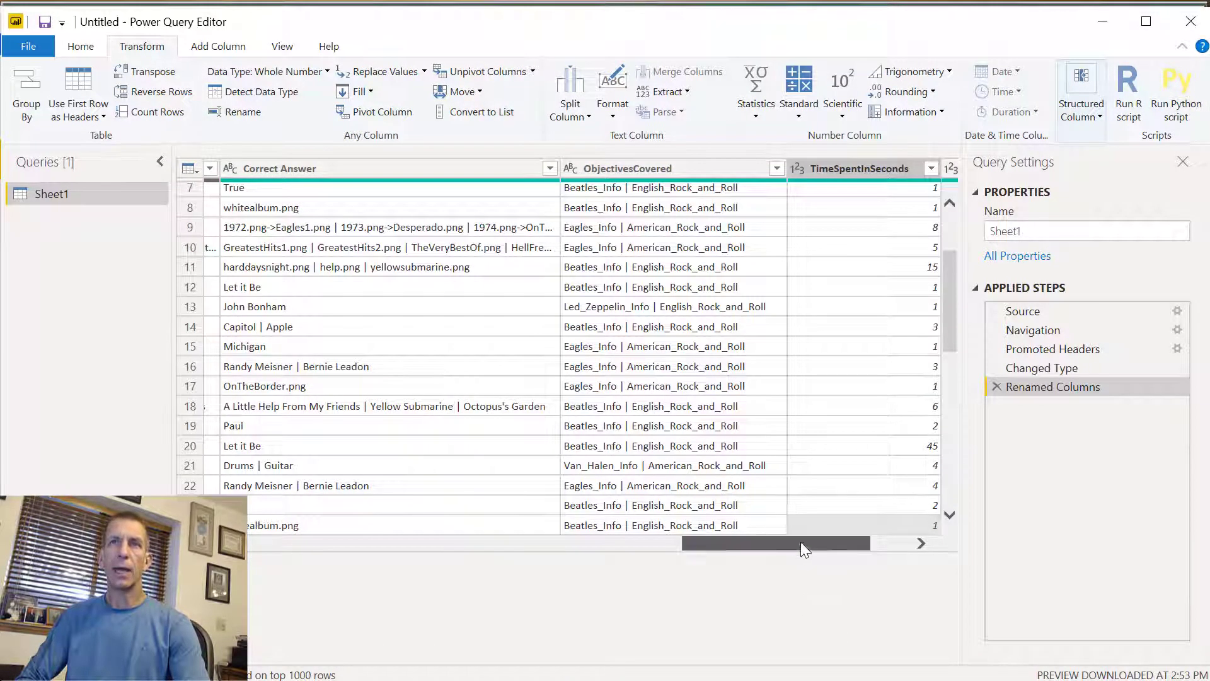
left_click_drag(800, 542, 855, 549)
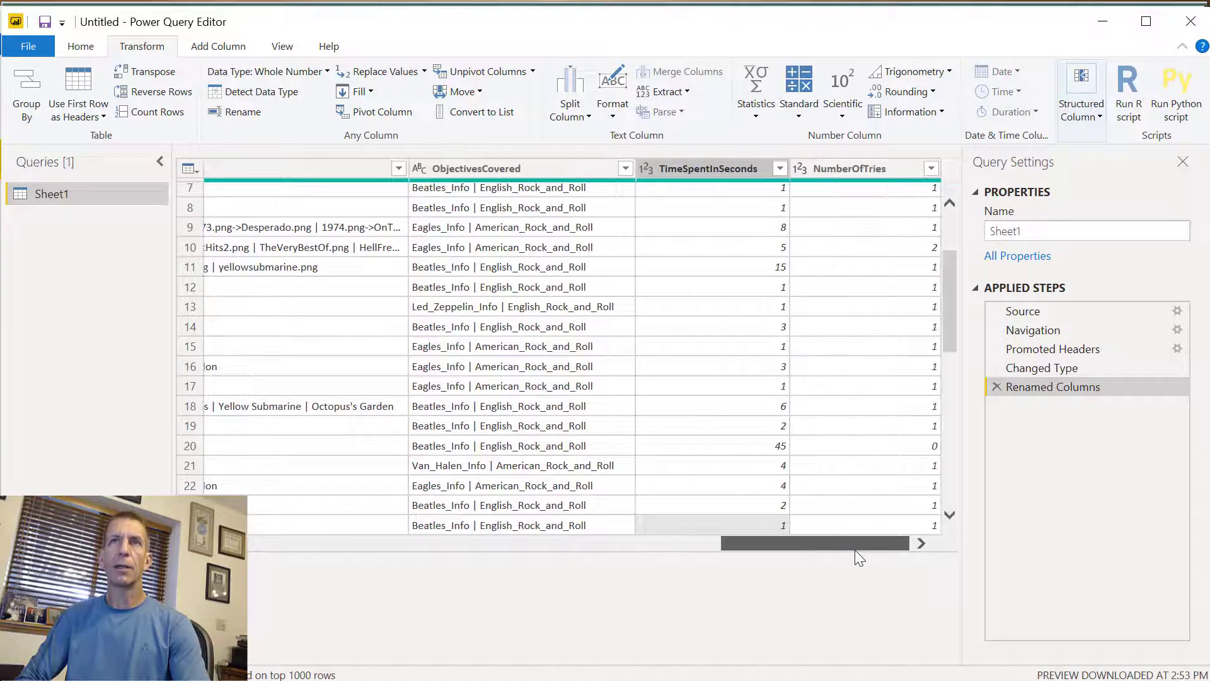
right_click(698, 164)
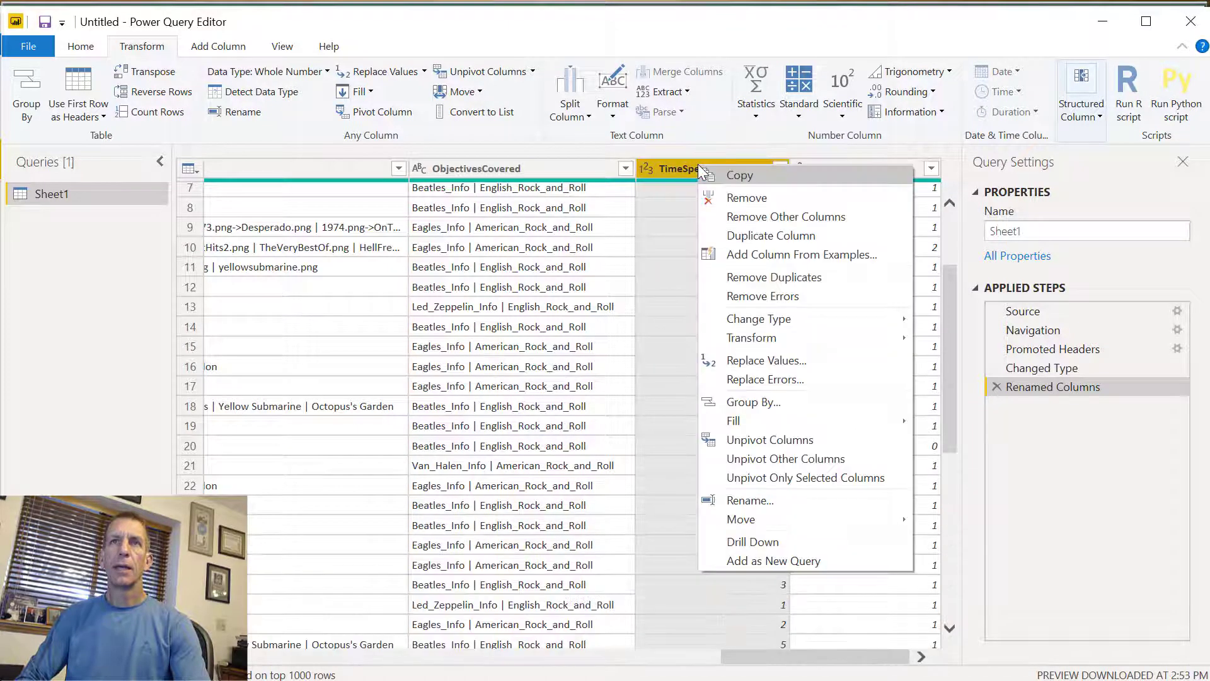
left_click(778, 499)
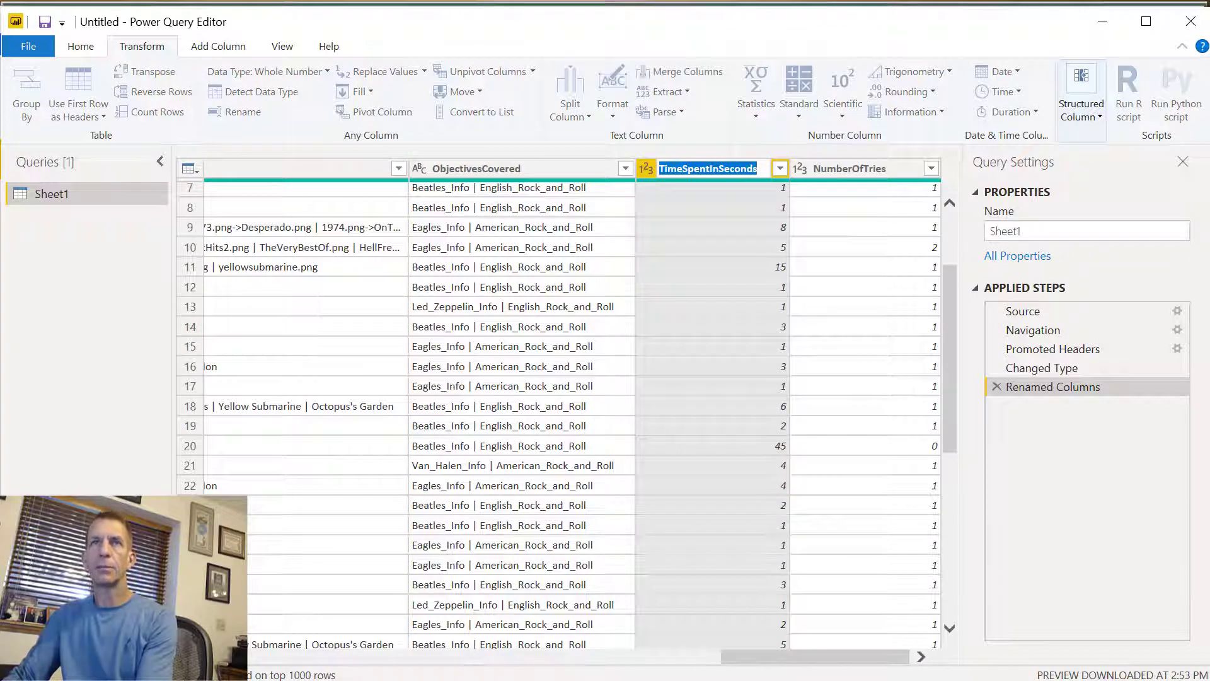
type("Time")
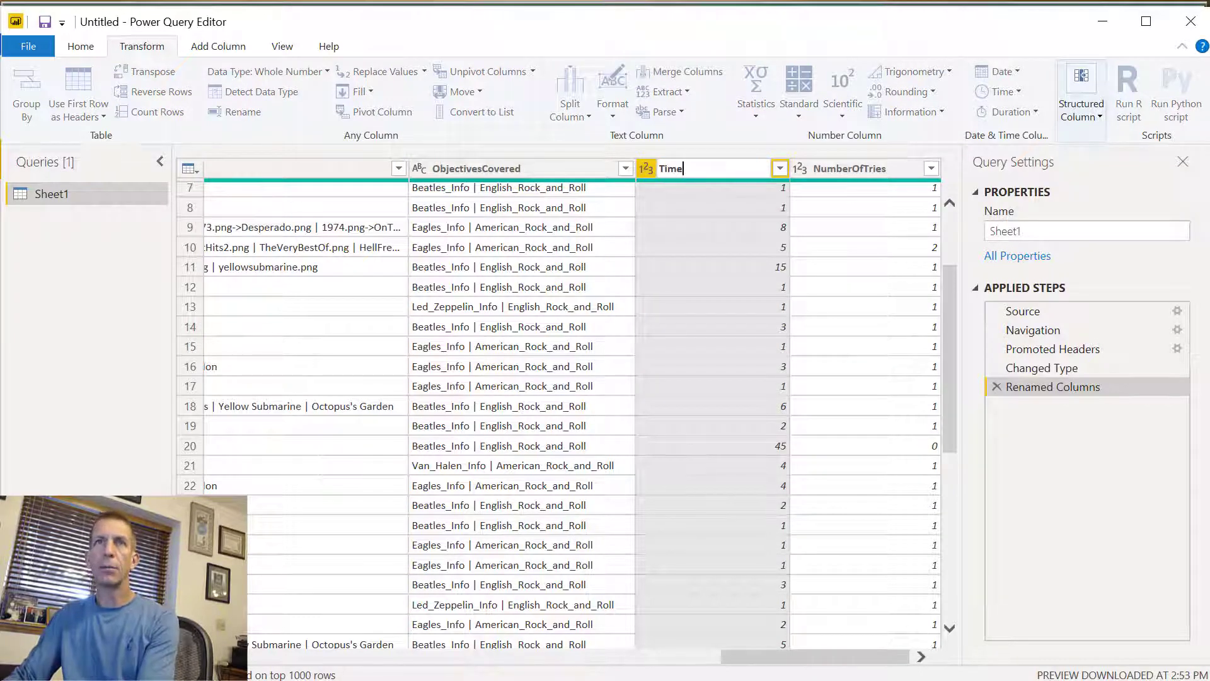
type(" Spent")
key("Return")
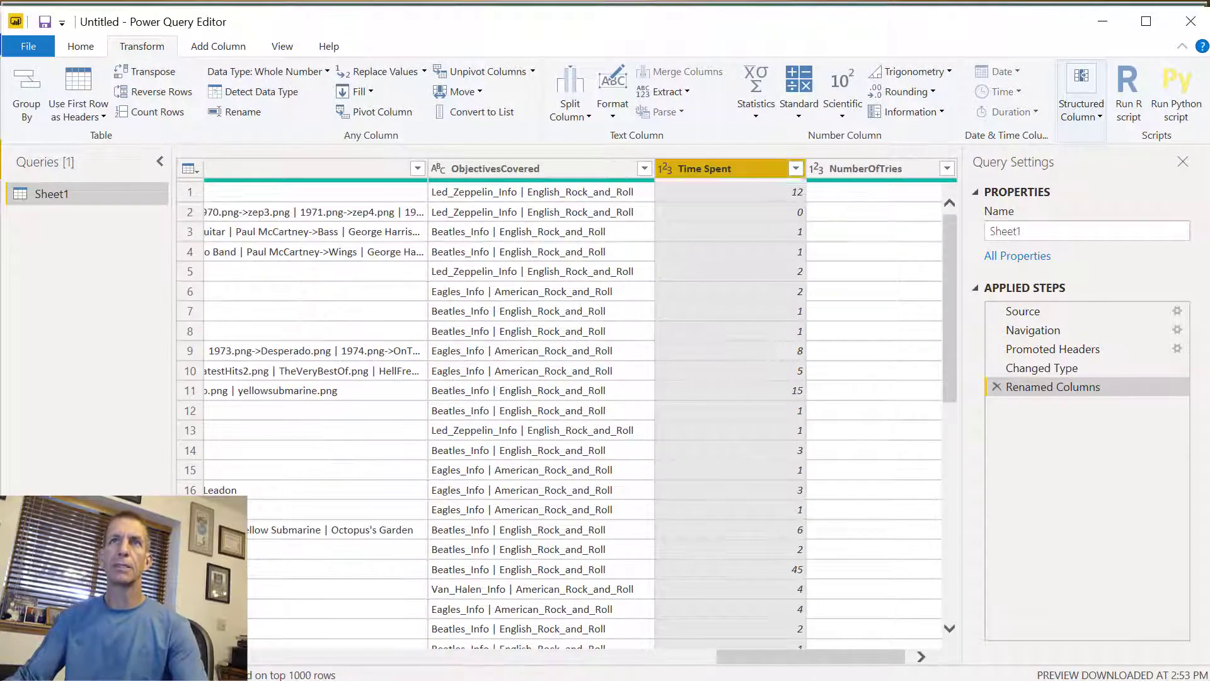
Rename the NumberOfTries column to # of Tries.
right_click(844, 170)
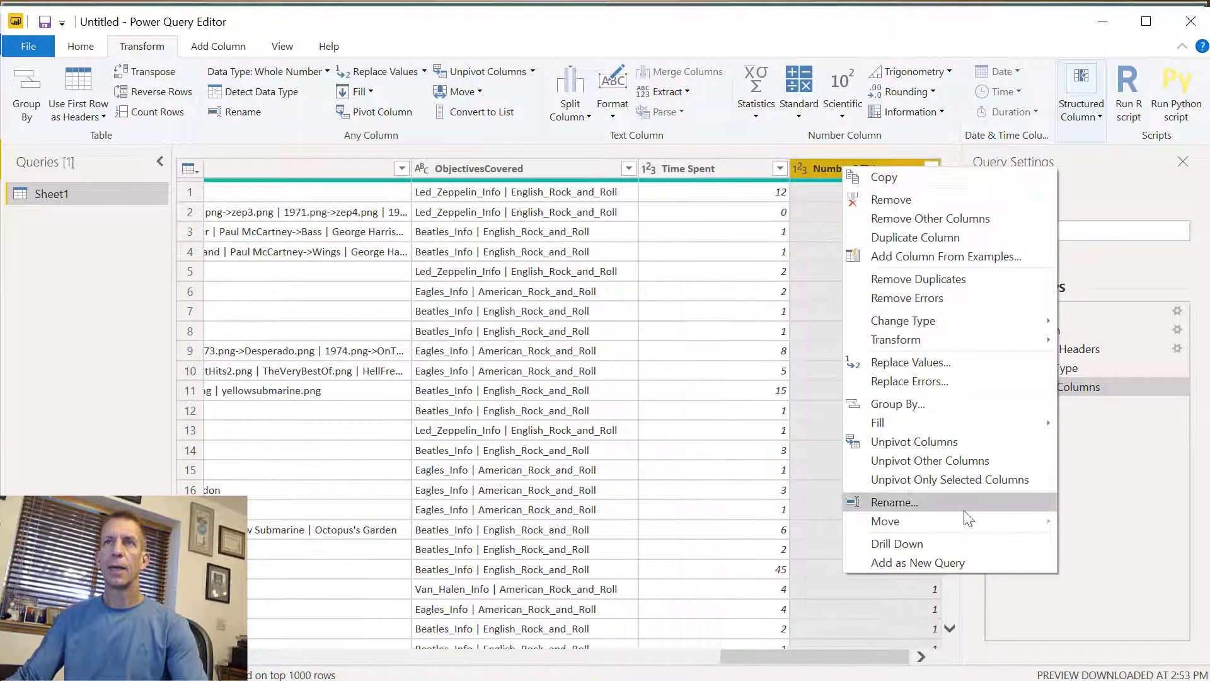
left_click(922, 501)
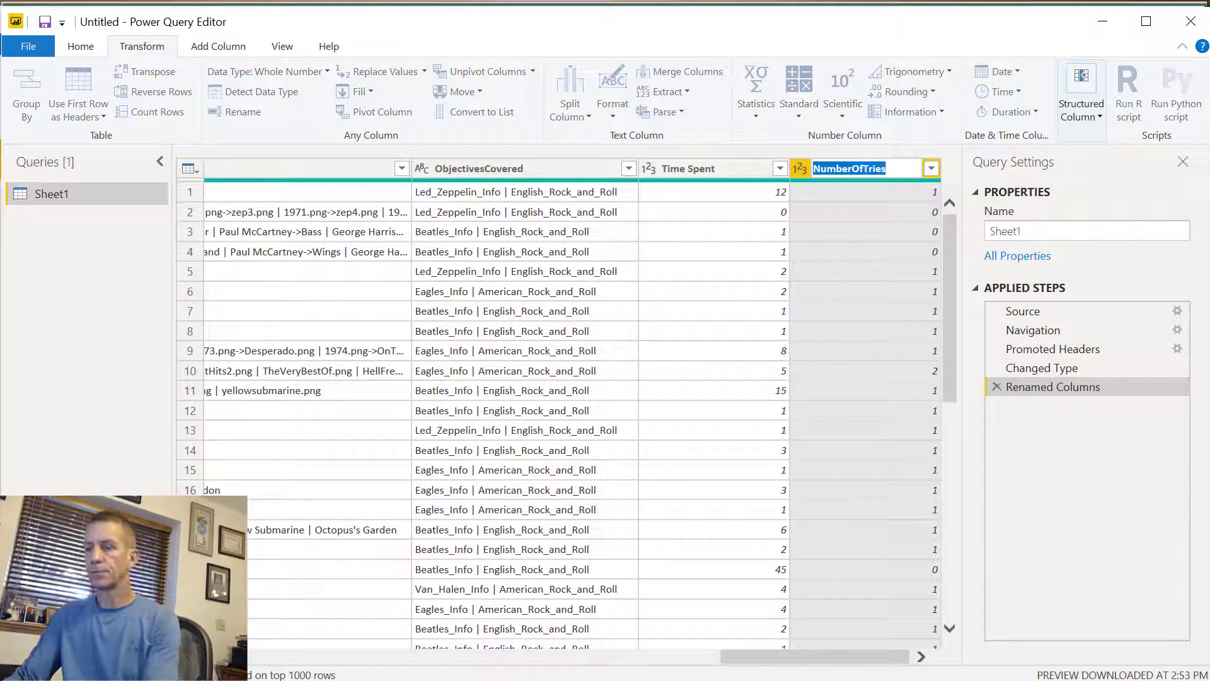
type("# of Trie")
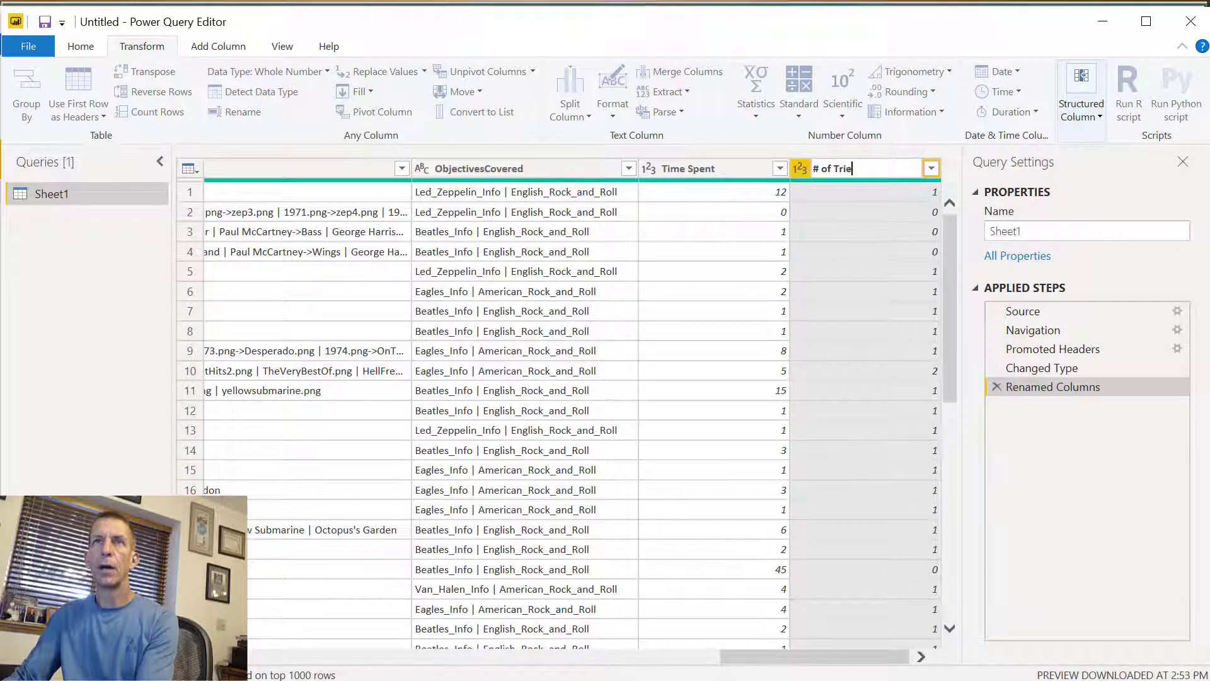
type("s")
key("Return")
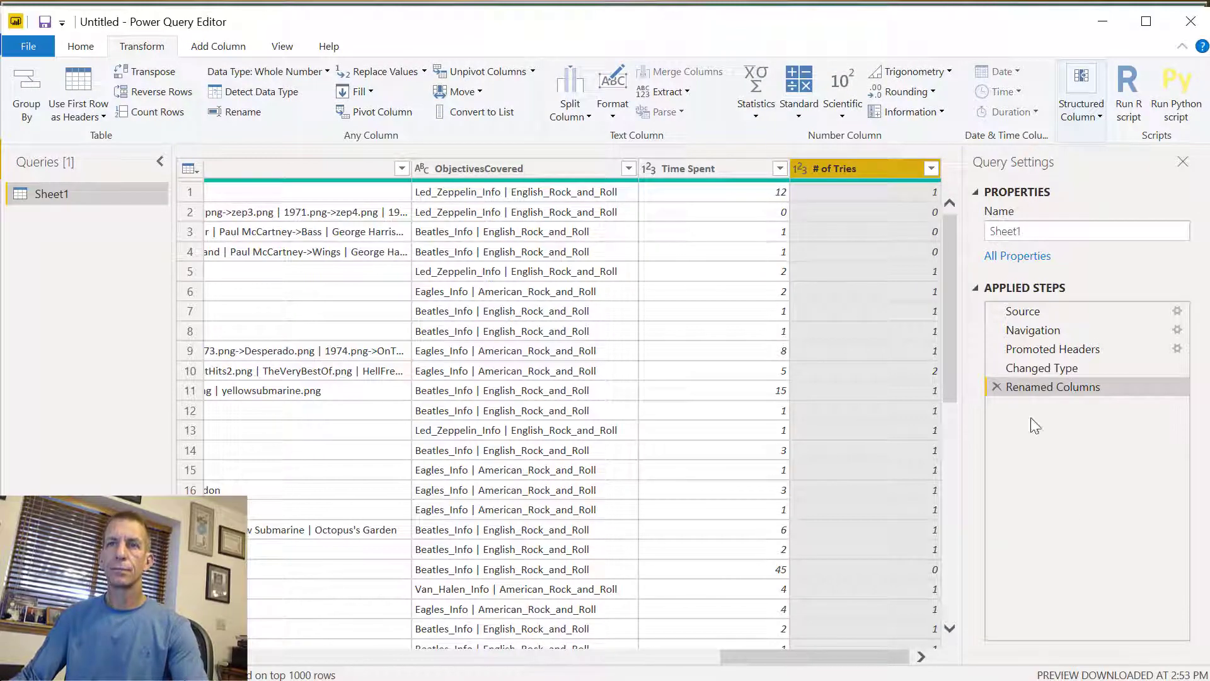
right_click(730, 170)
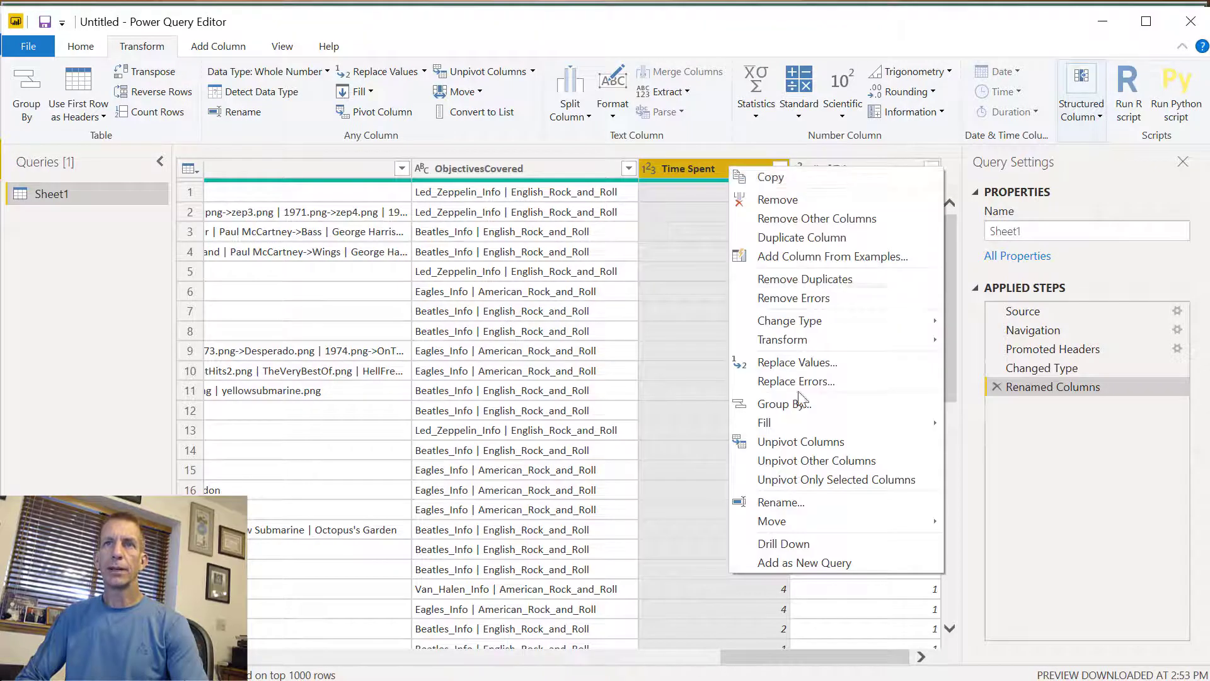
left_click(842, 147)
right_click(849, 168)
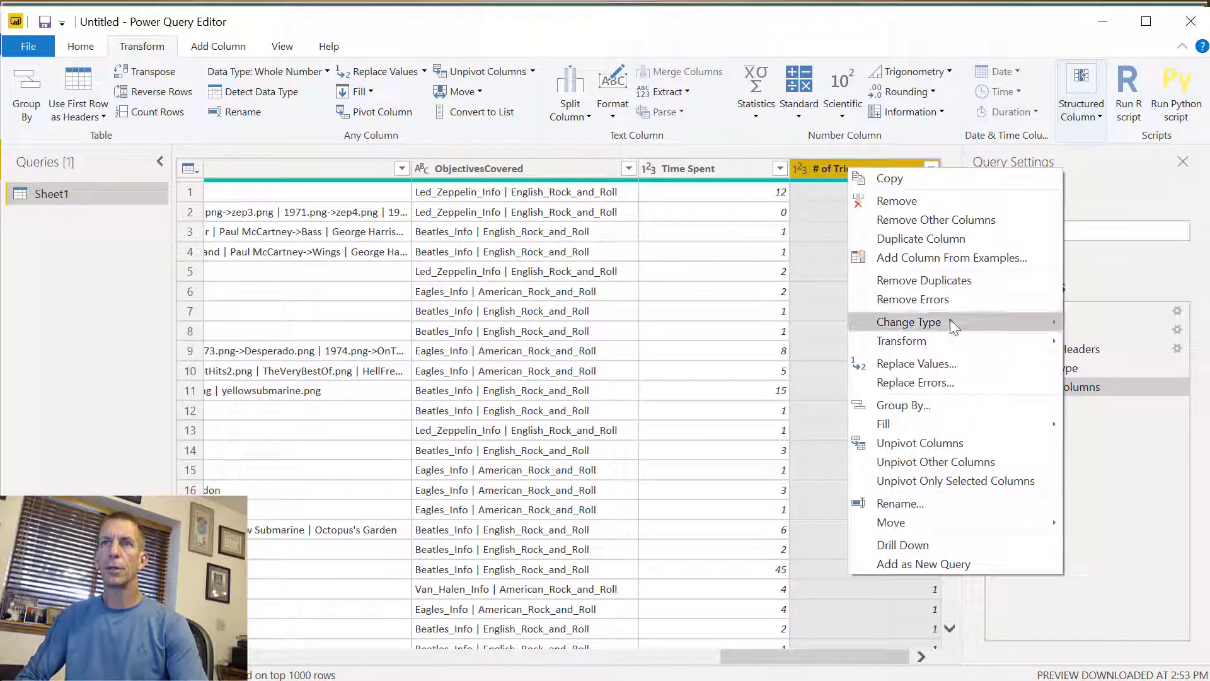
mouse_move(950, 319)
left_click(764, 166, "ctrl")
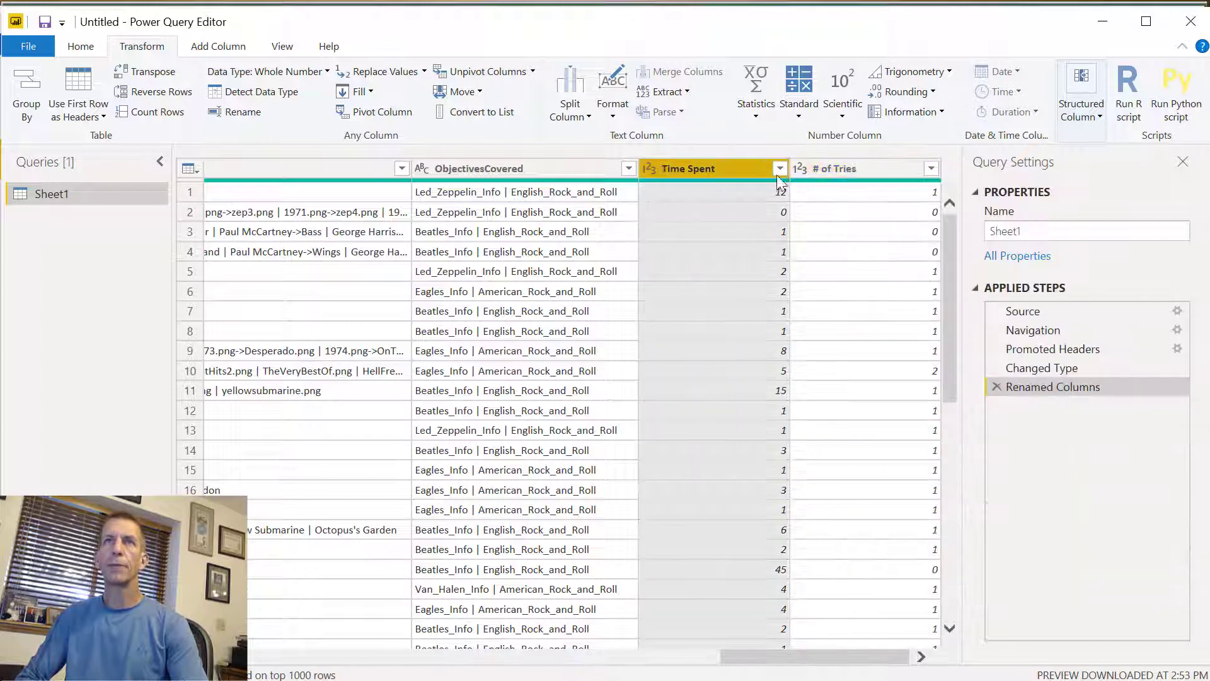
left_click(830, 175)
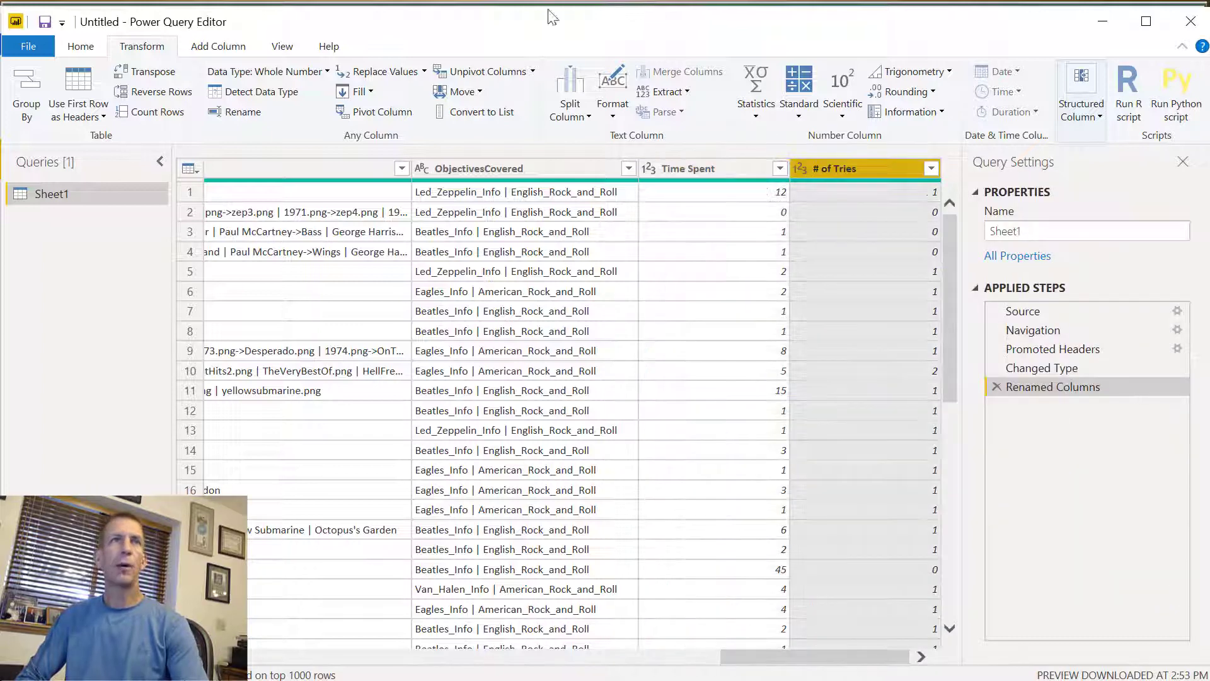
Start a new custom column in the Sheet1 query and name it Score.
left_click(233, 52)
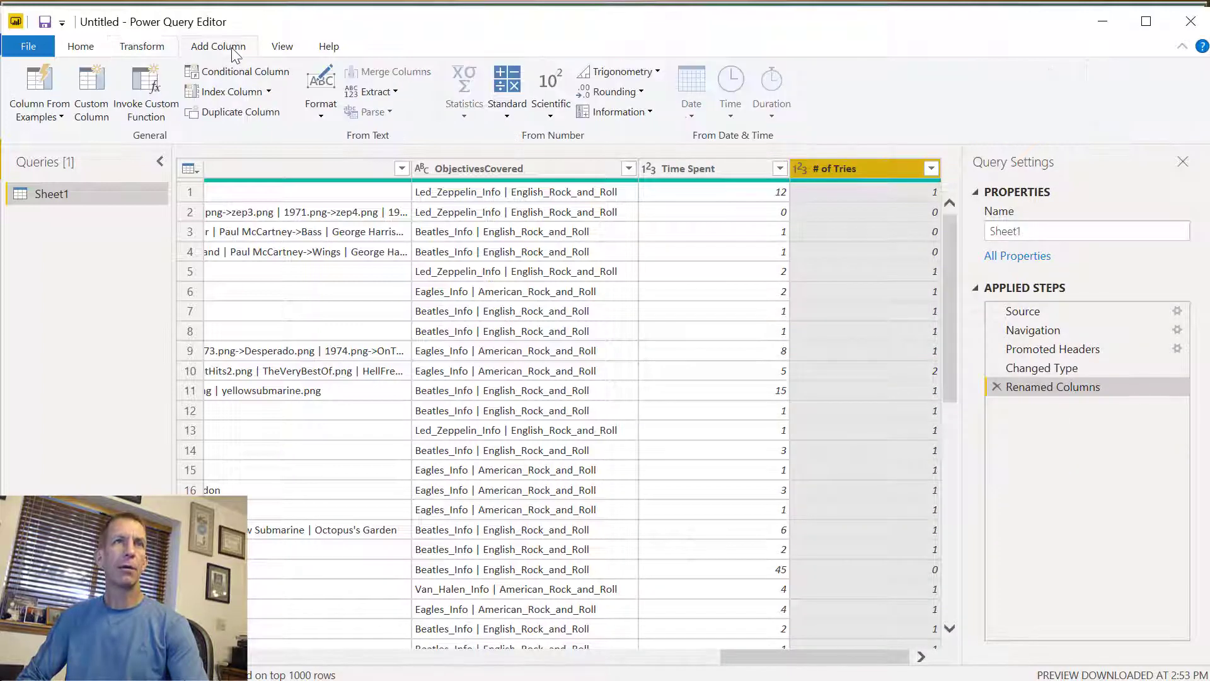
left_click(91, 115)
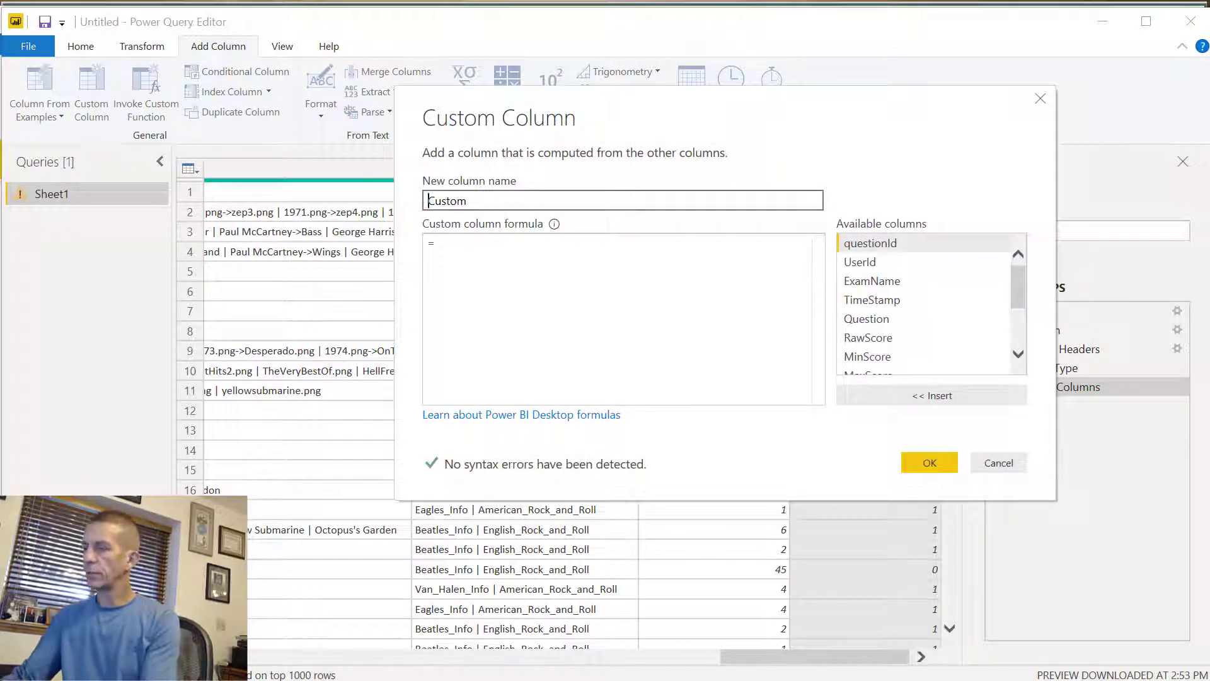
key("Delete")
key("Delete")
key("Delete")
key("Delete")
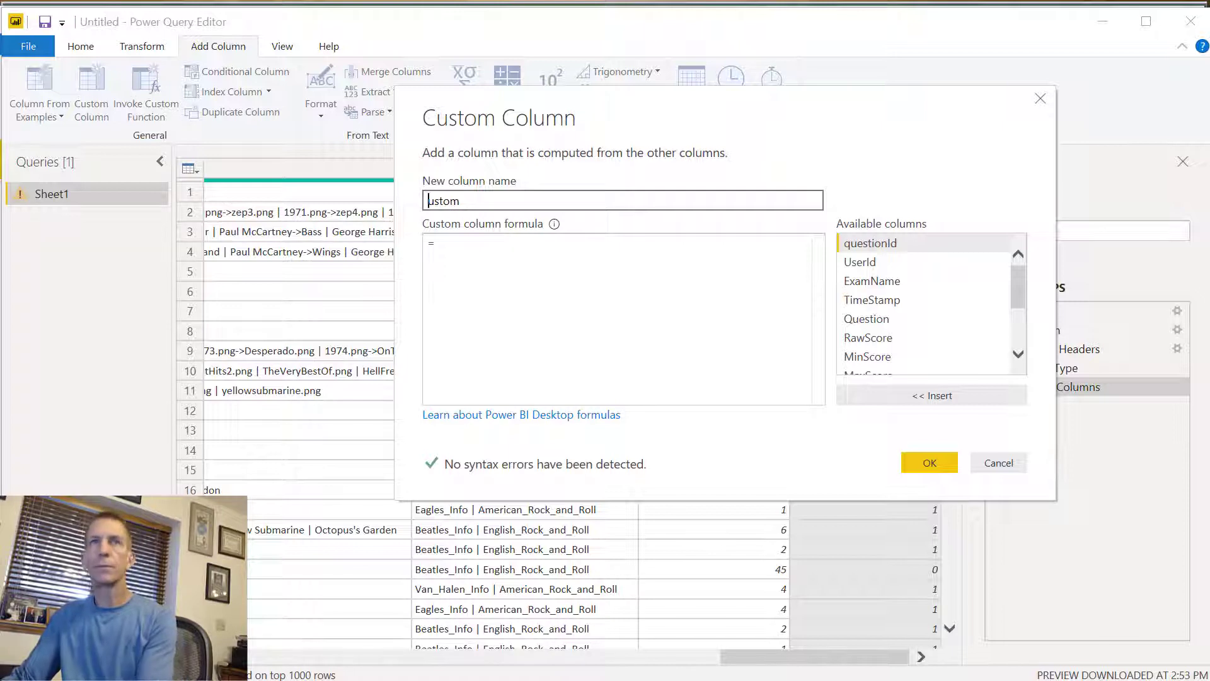
key("Delete")
key("Delete")
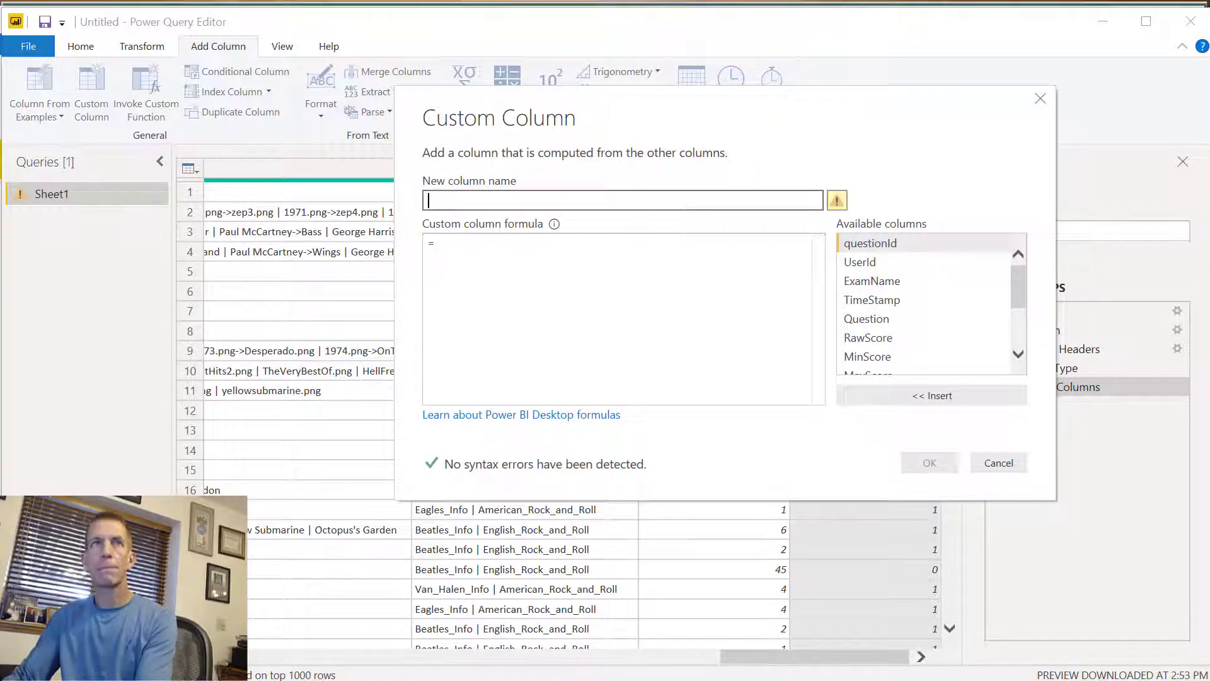
type("Score")
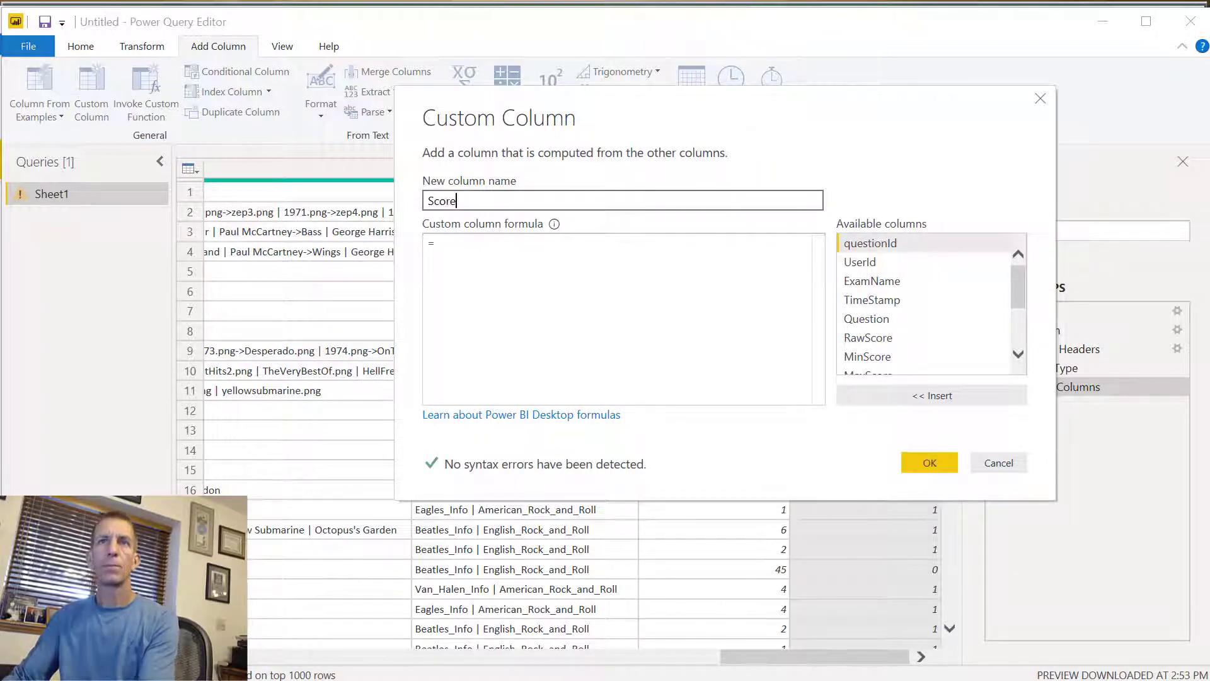
Define the Score column with the formula ([RawScore] - [MinScore])/[MaxScore] and add it to the query.
left_click(463, 246)
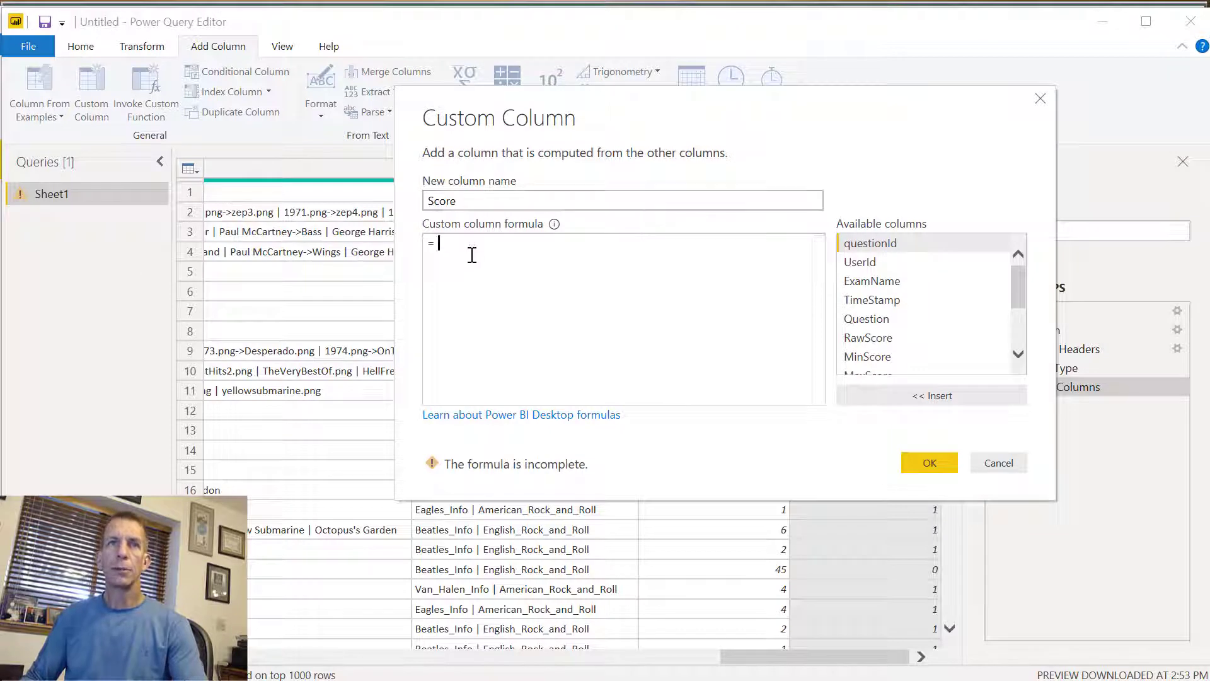
type("(")
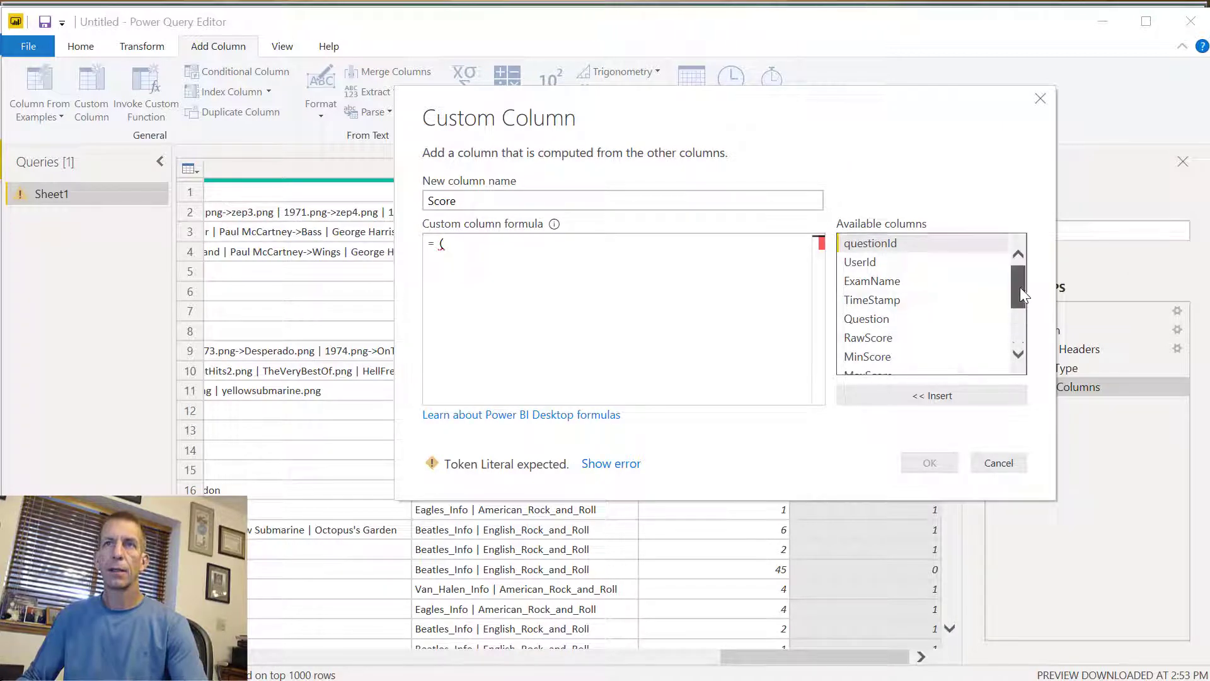
left_click_drag(1020, 286, 1021, 309)
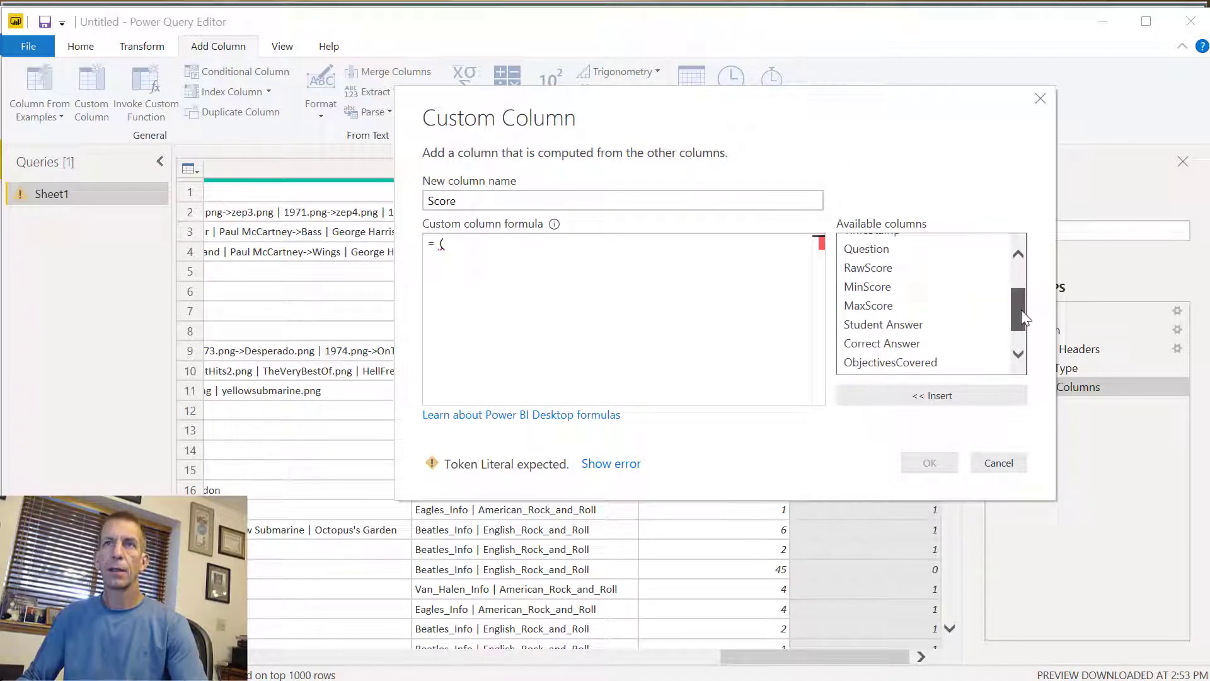
double_click(883, 268)
type("-")
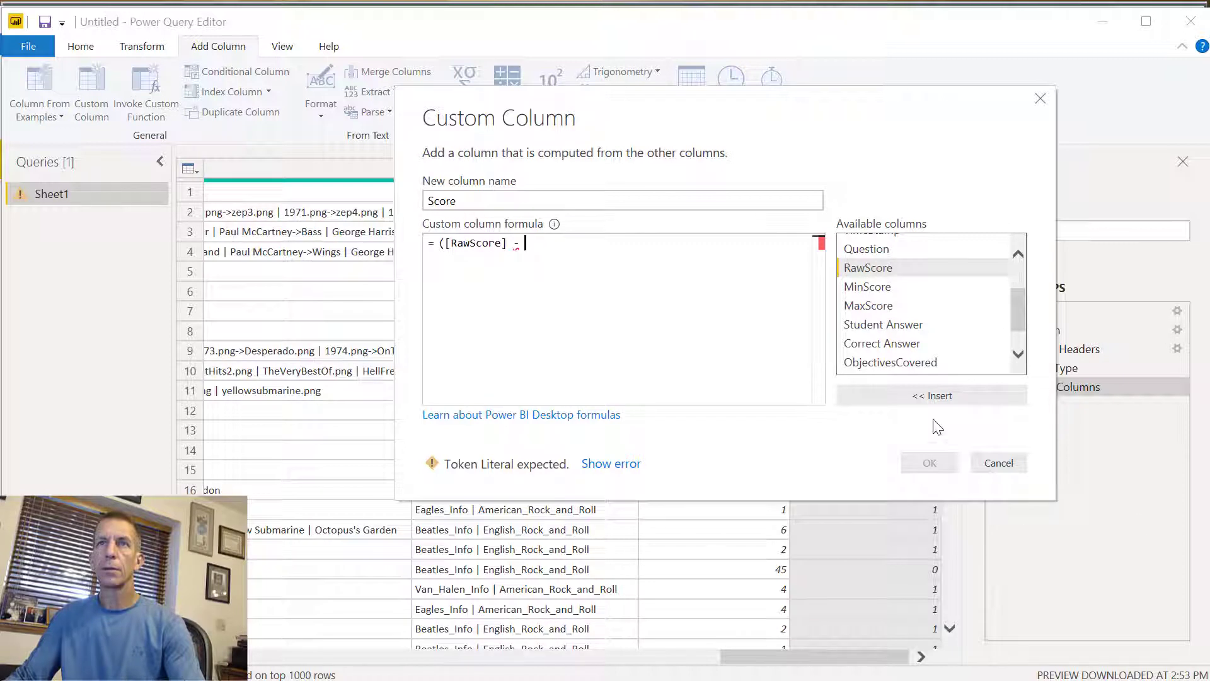
double_click(870, 287)
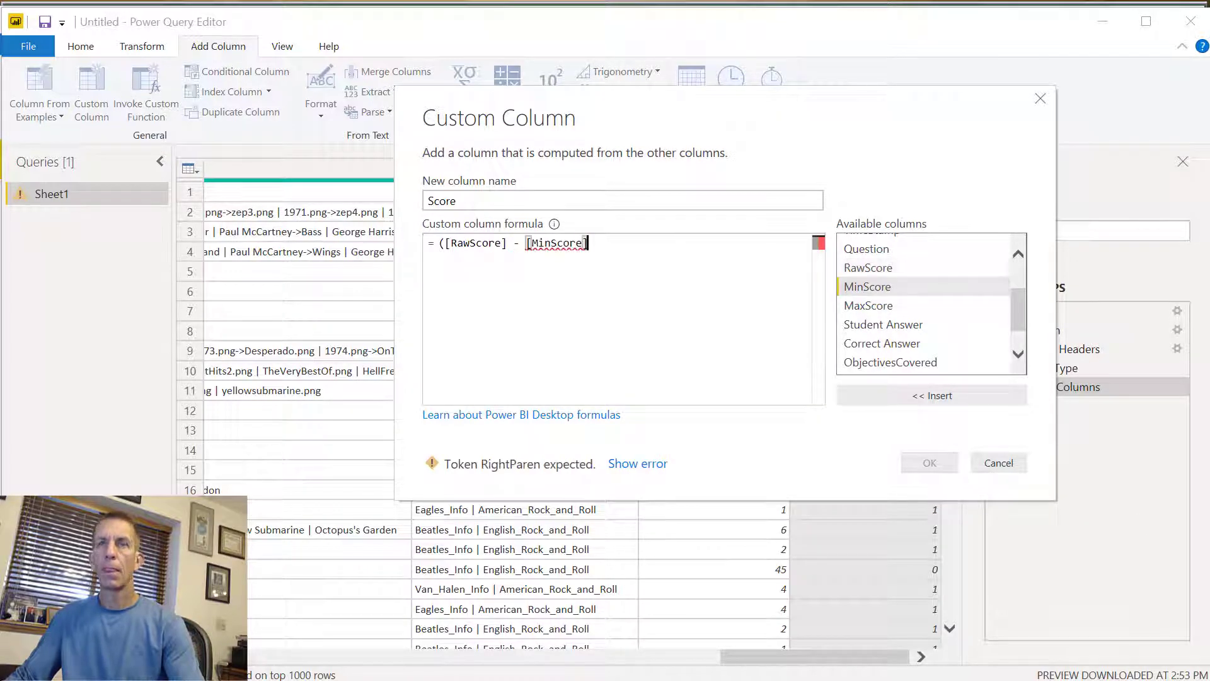
type(")")
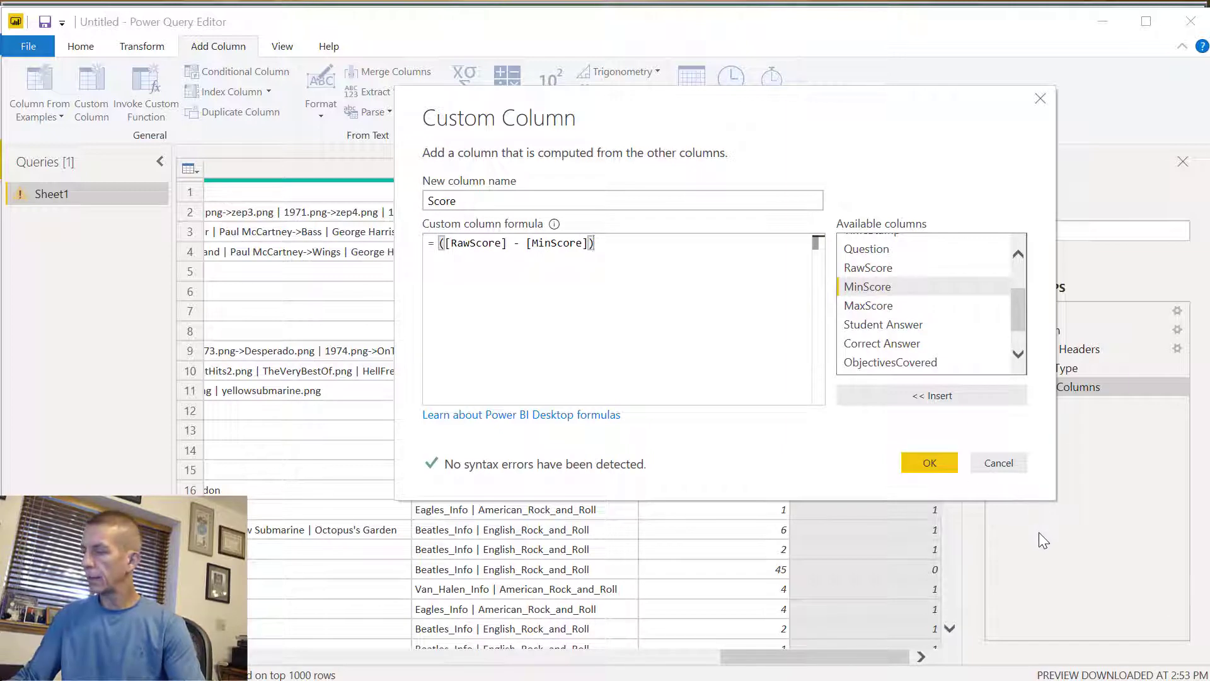
type("/")
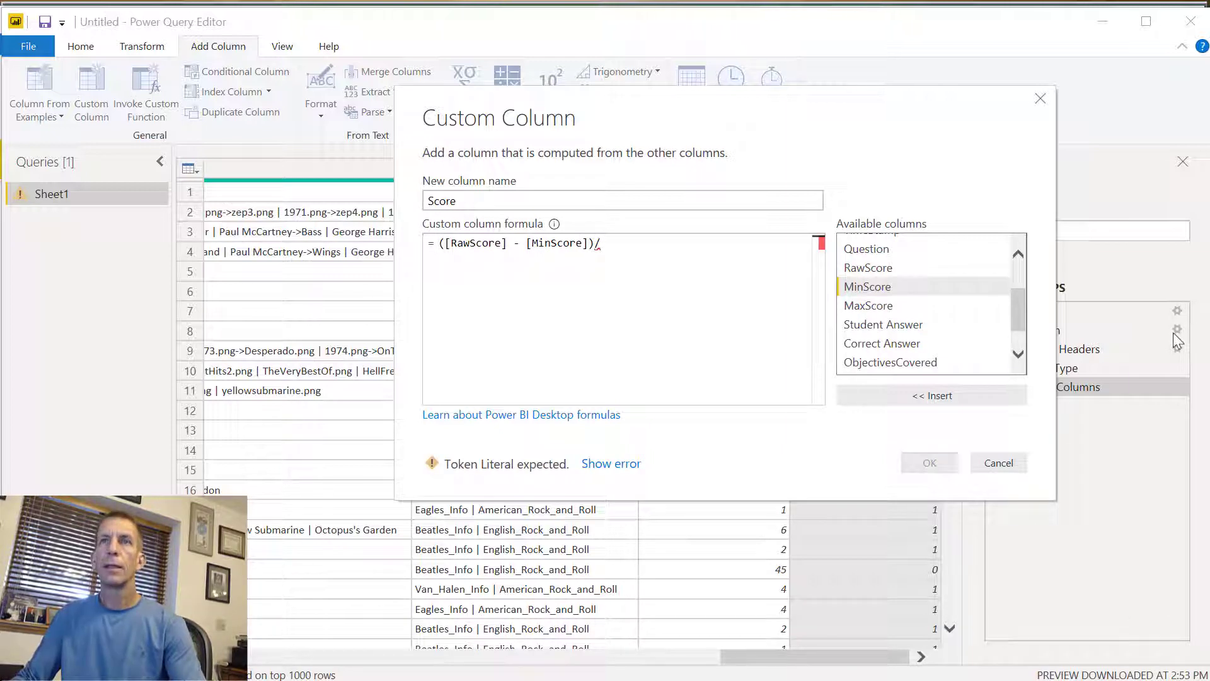
left_click(888, 305)
double_click(887, 305)
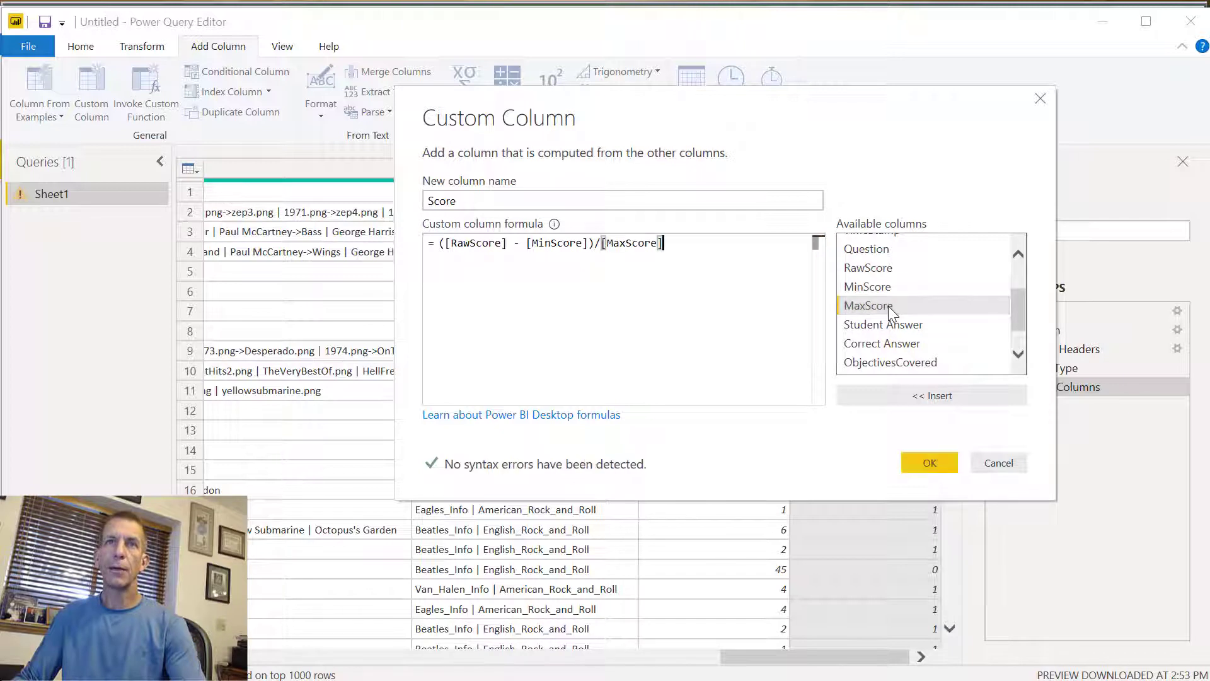
left_click(930, 464)
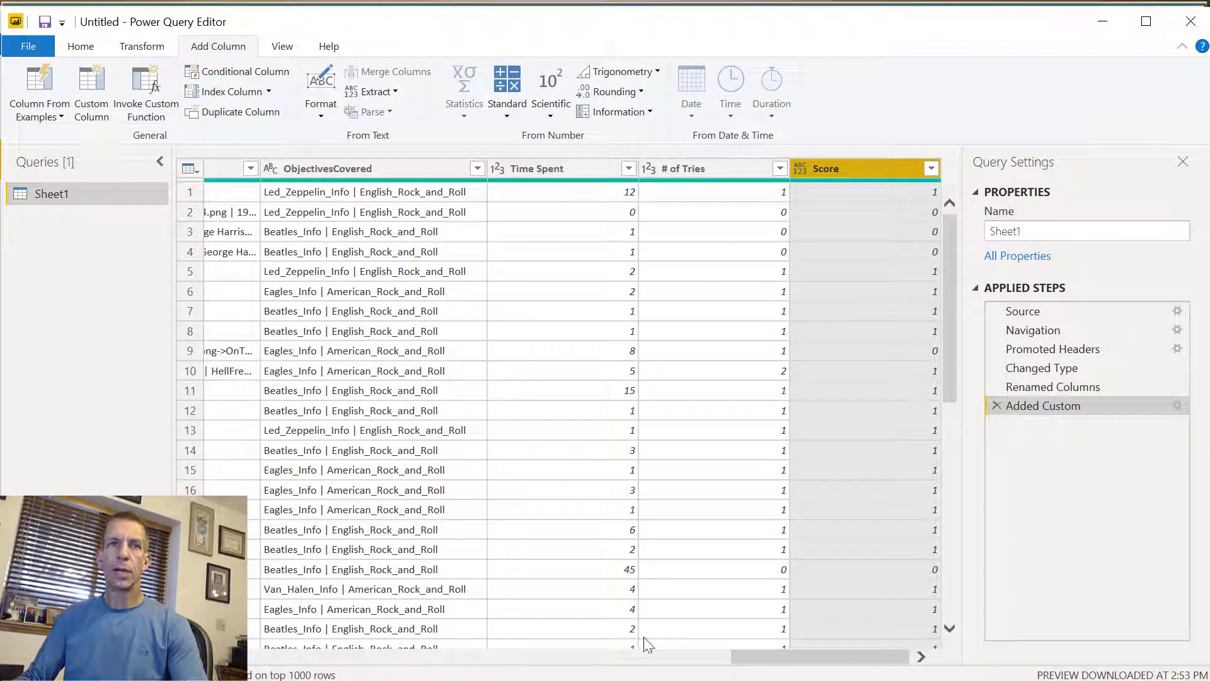
Change the data type of the new Score column to Decimal Number.
left_click(604, 659)
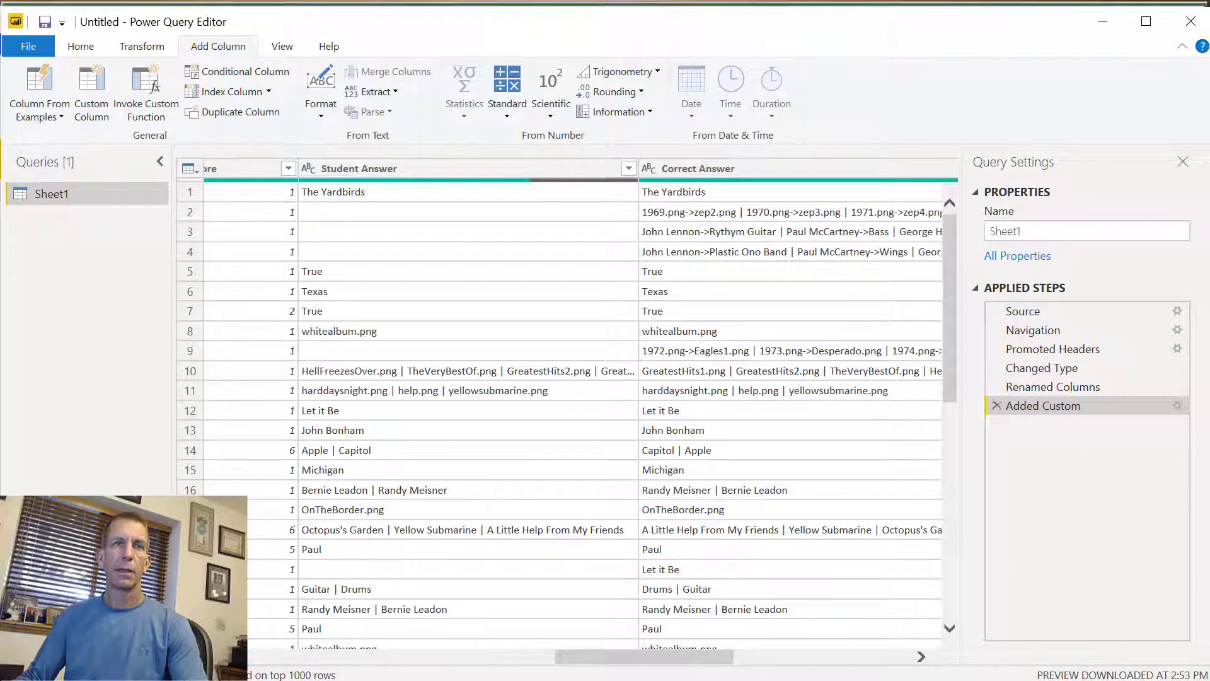
left_click_drag(700, 657, 621, 651)
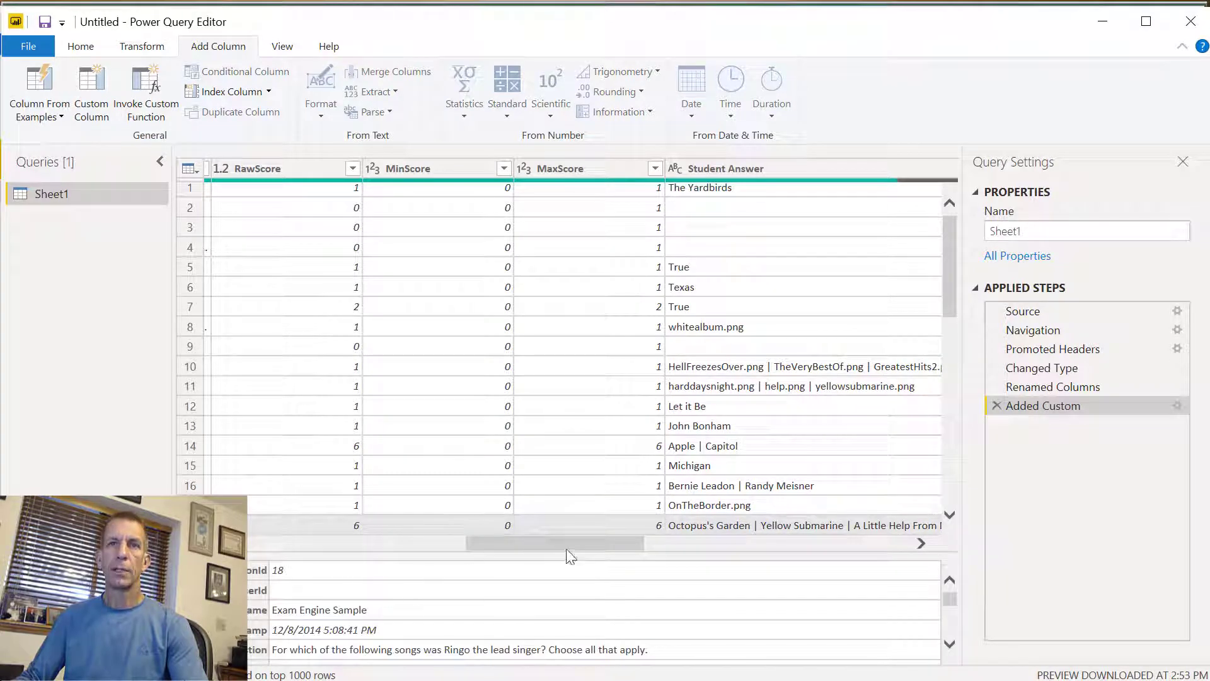
left_click_drag(566, 549, 356, 557)
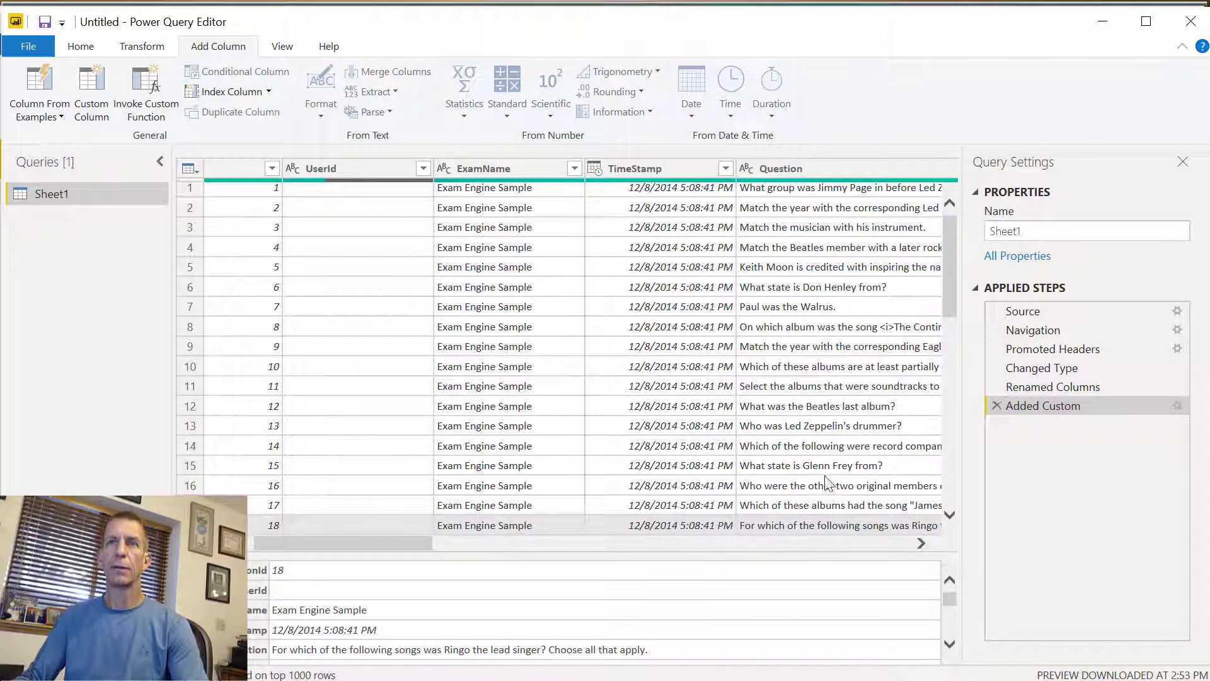
left_click(856, 546)
left_click(856, 546)
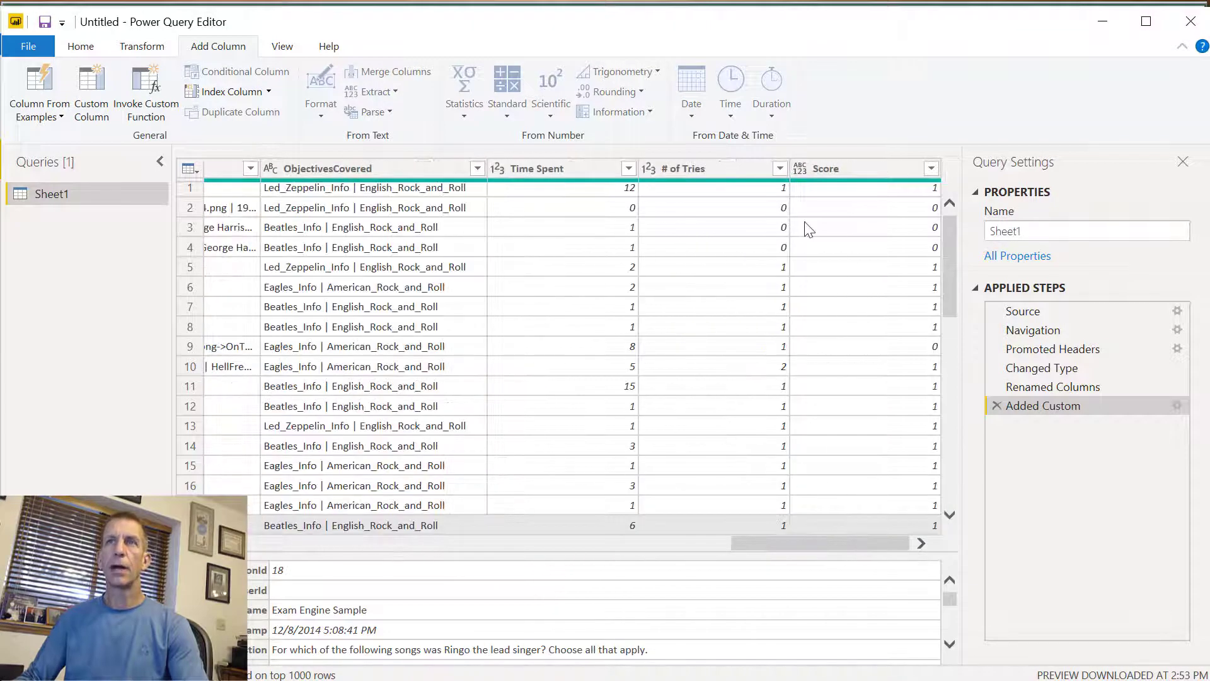
left_click(832, 170)
right_click(833, 171)
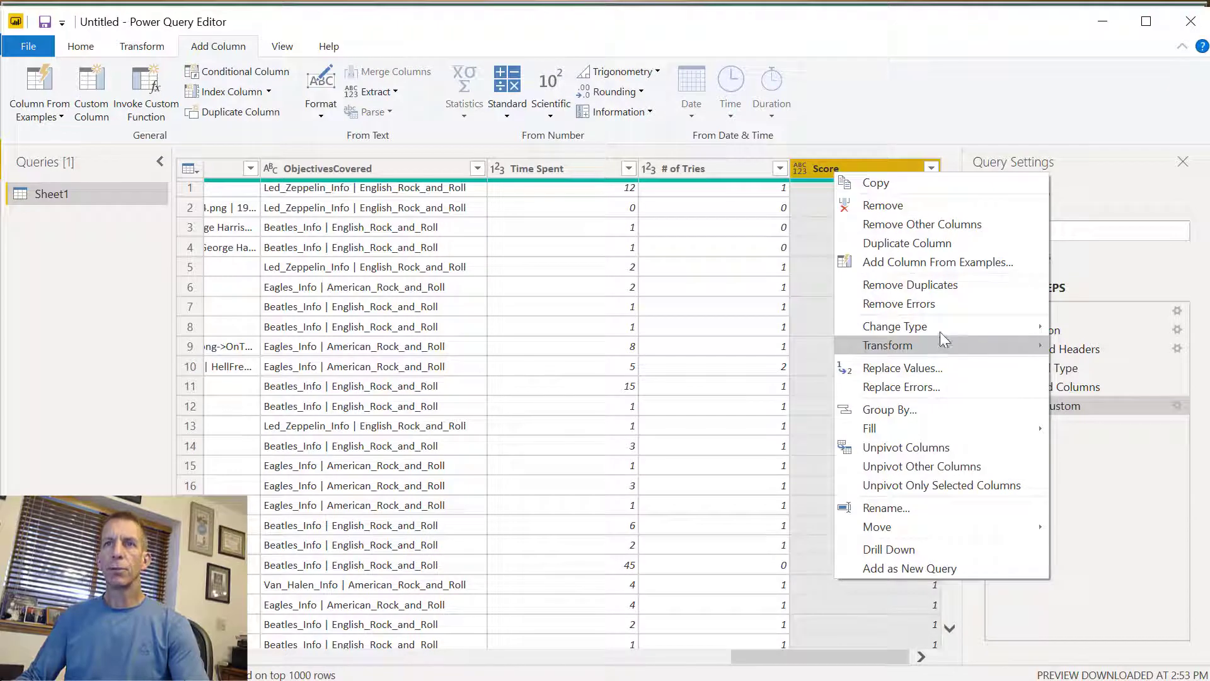
mouse_move(940, 331)
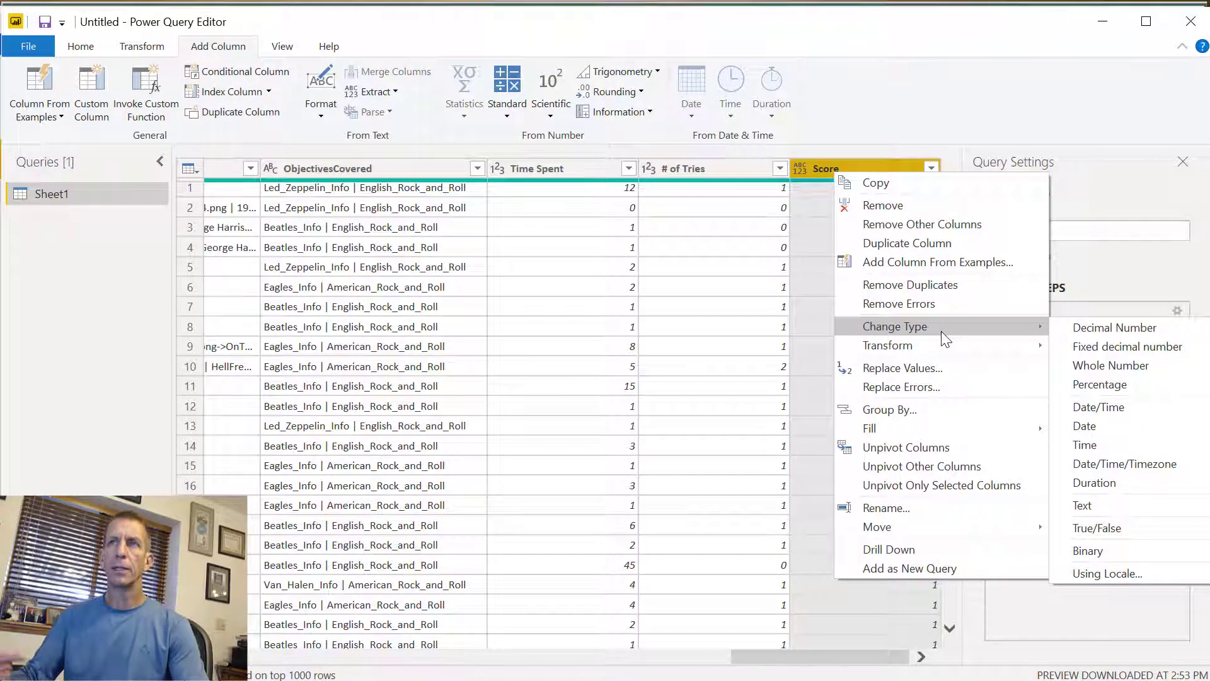
left_click(1107, 326)
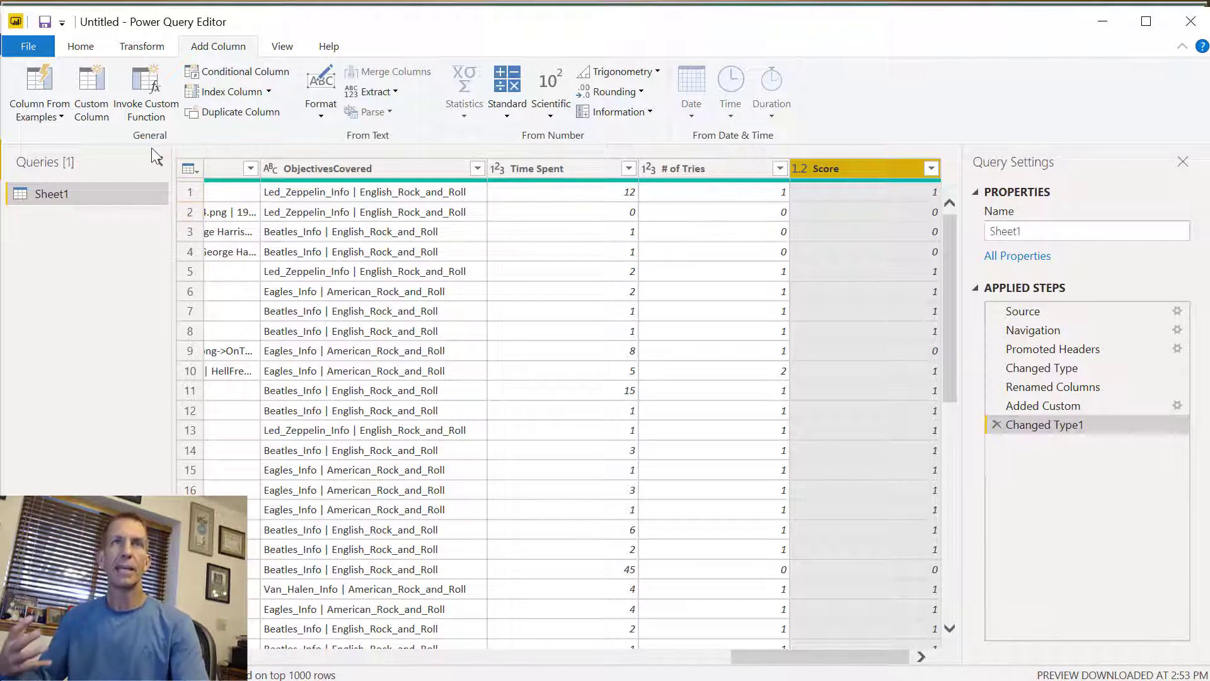
Start another custom column and name it DaysSinceQuestionAnswered.
left_click(103, 114)
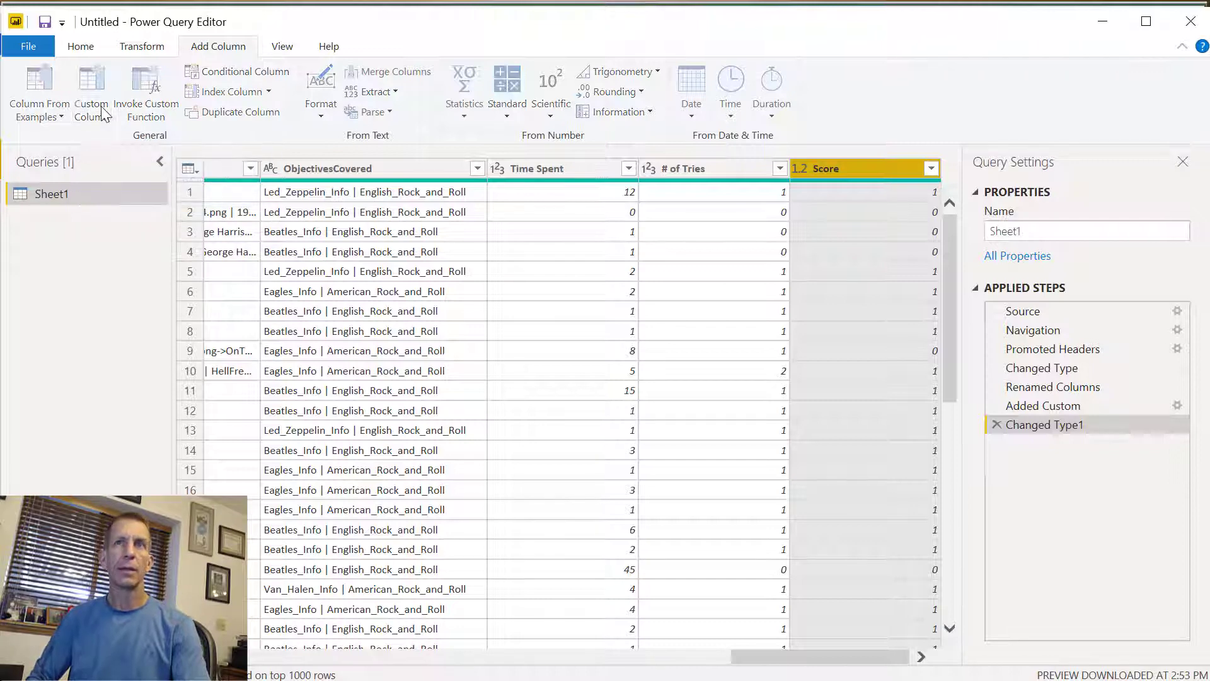
double_click(526, 199)
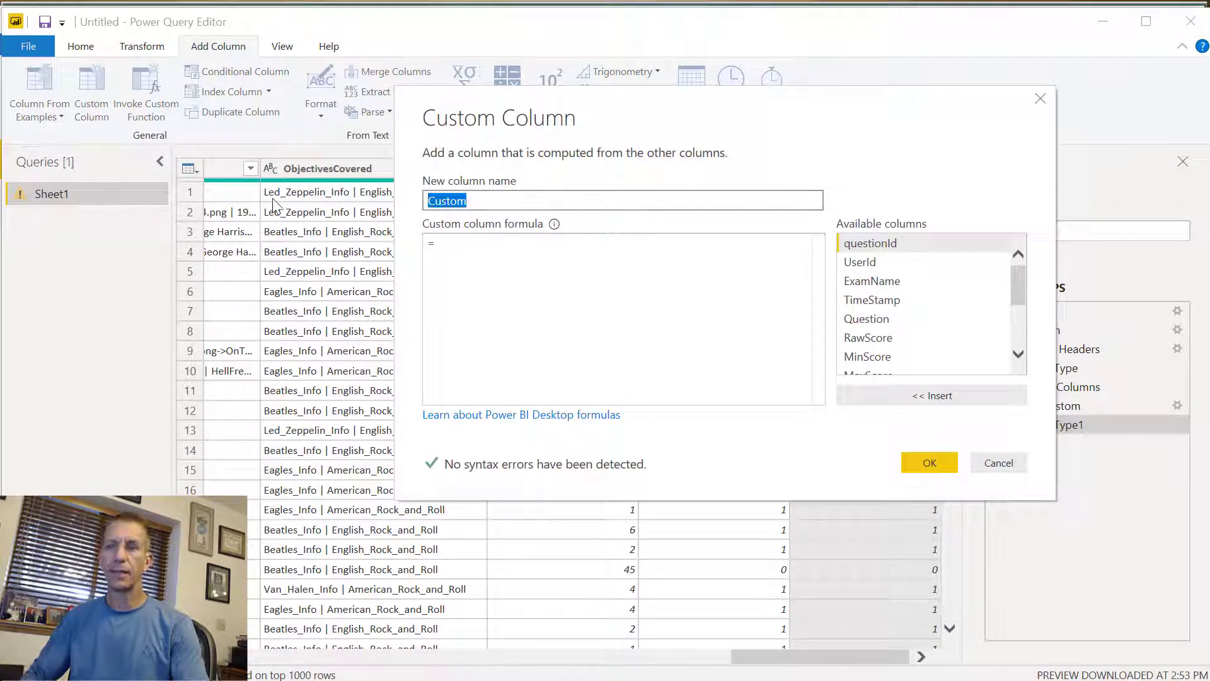
type("DF")
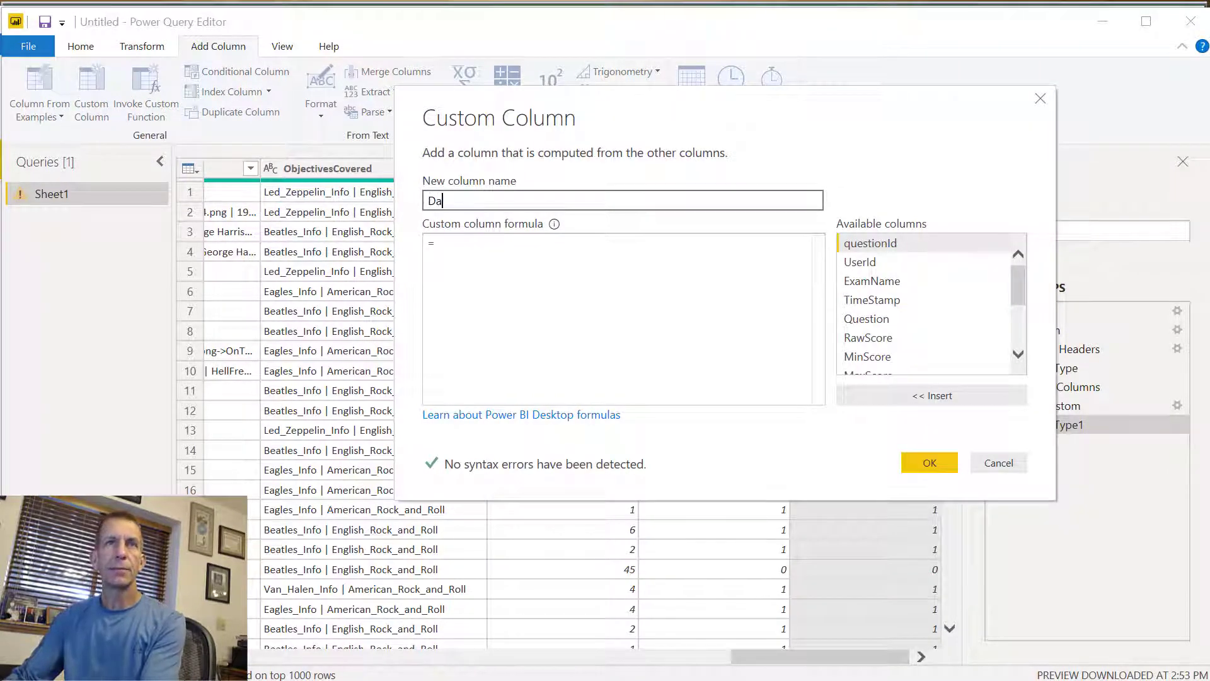
type("ysSince")
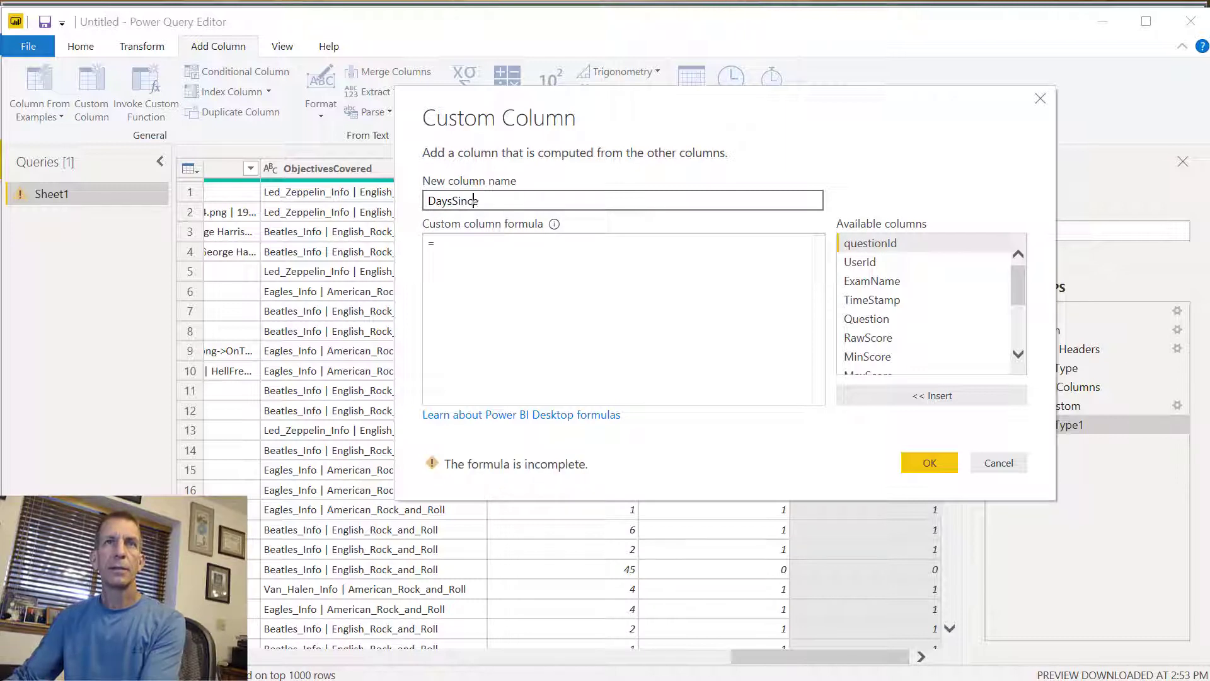
type("QuestionAnsw")
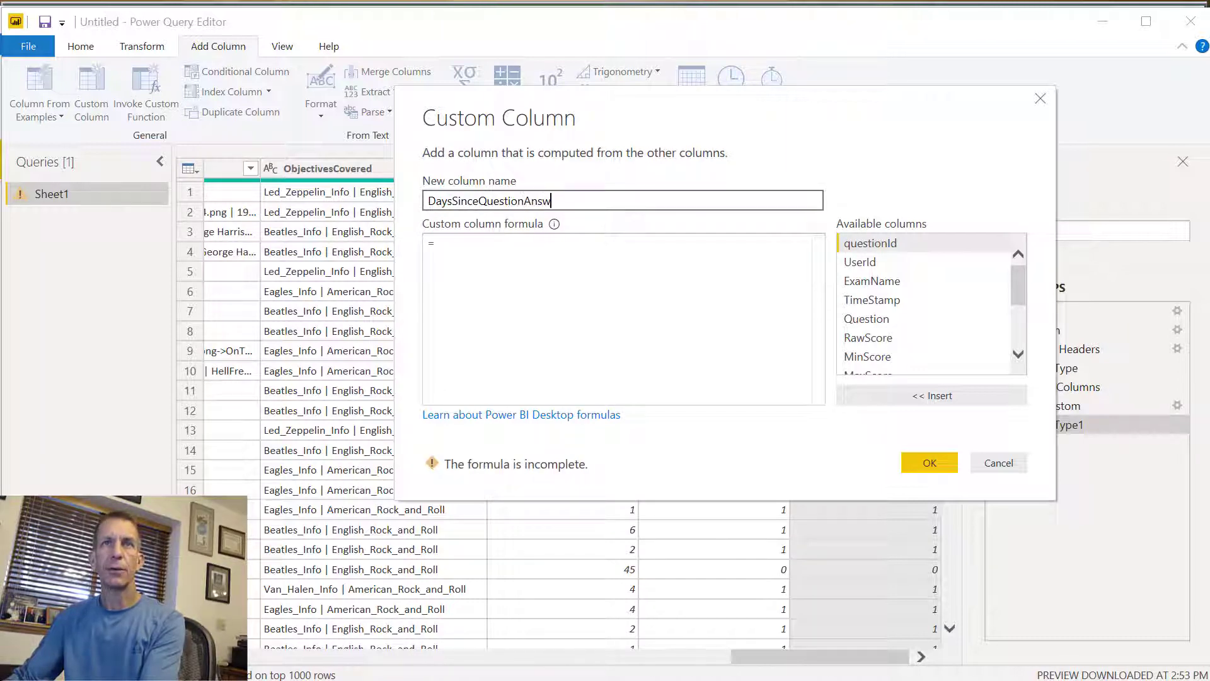
type("ered")
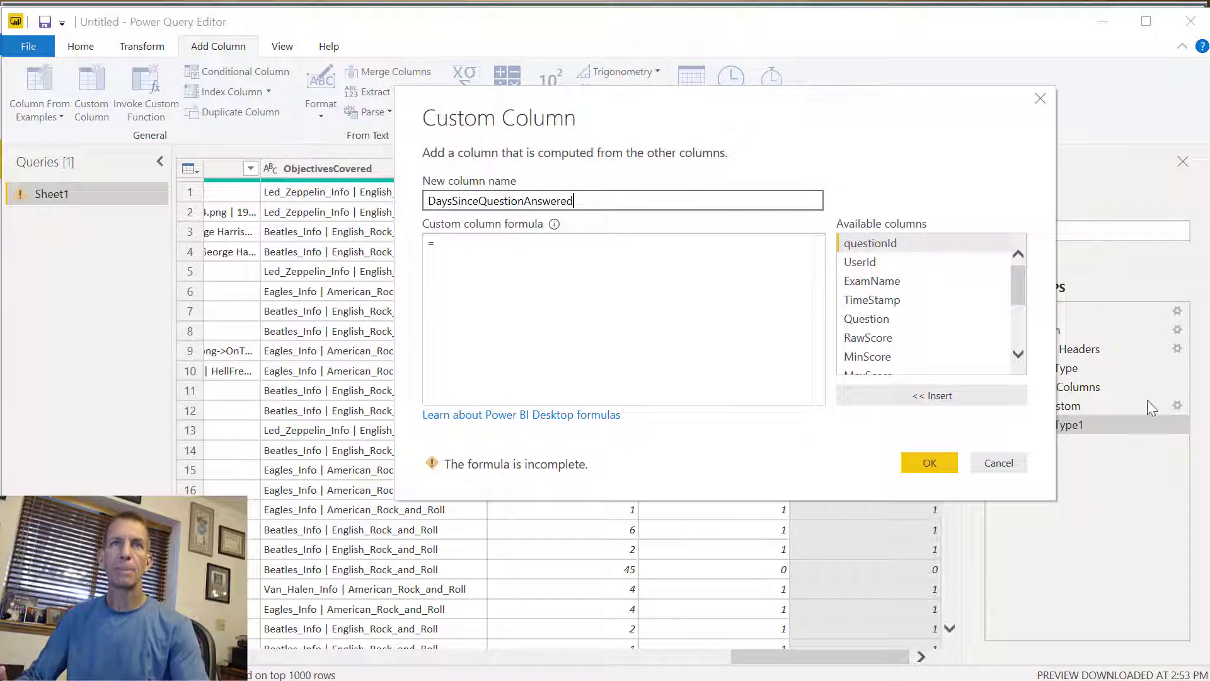
Begin the DaysSinceQuestionAnswered formula with the current date and time as DateTime.From(DateTime.LocalNow()).
left_click(631, 267)
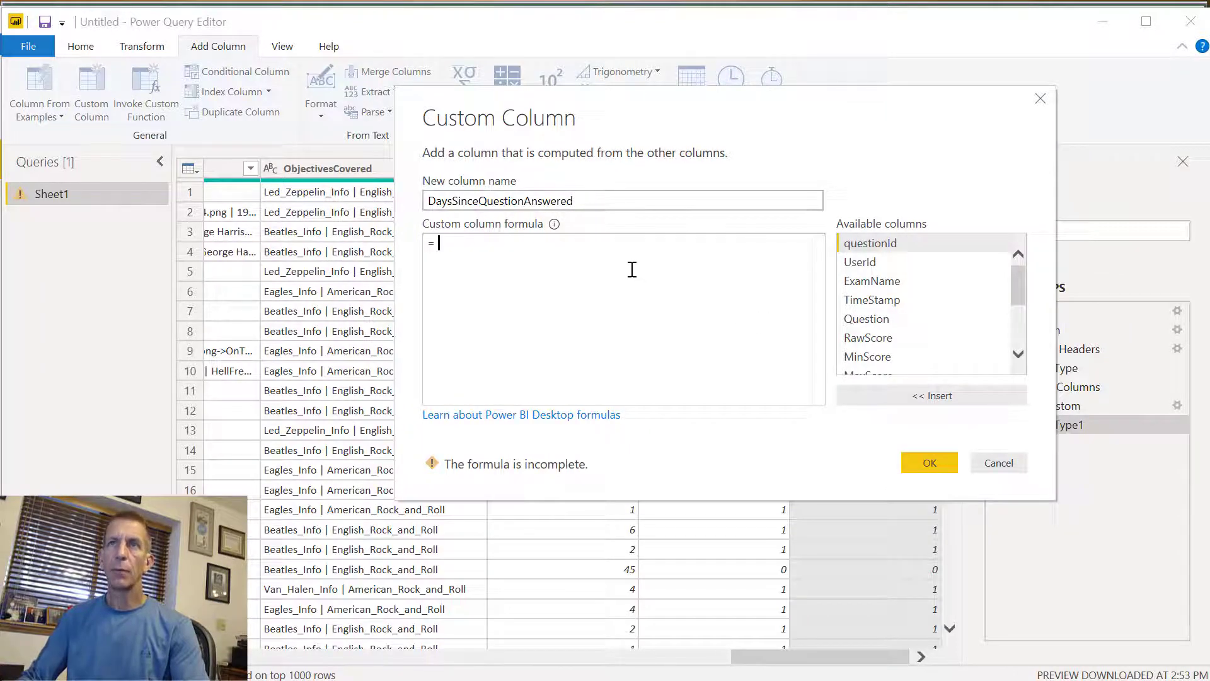
type("D")
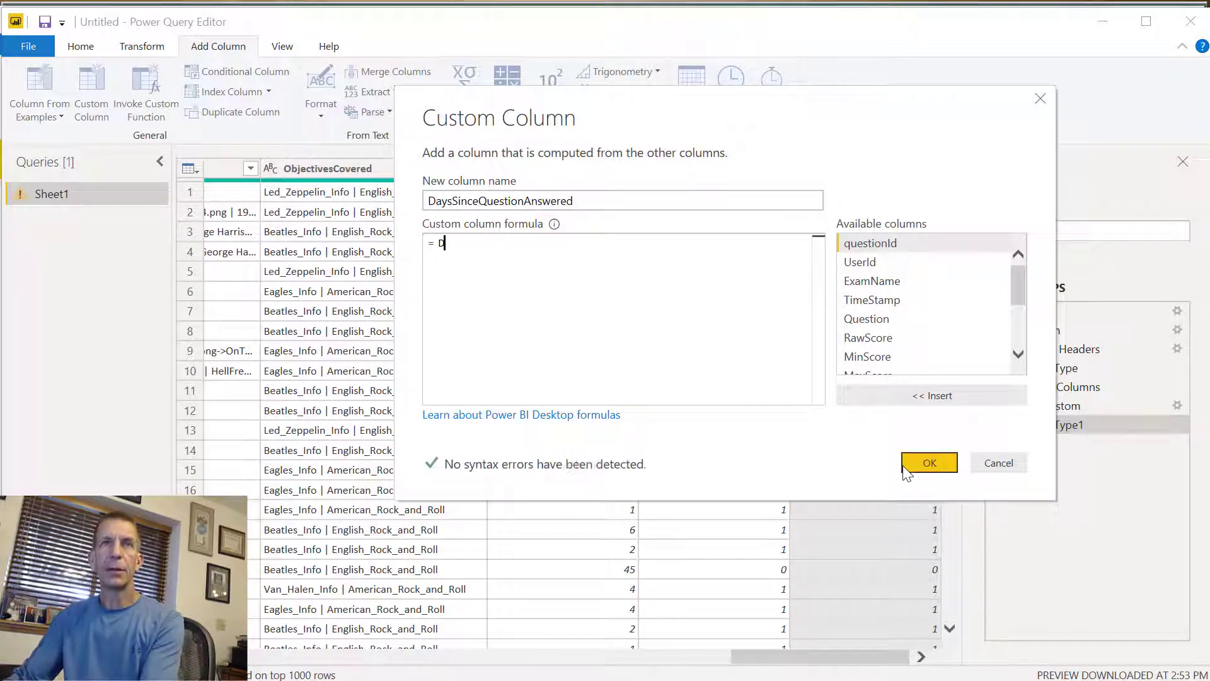
type("ate")
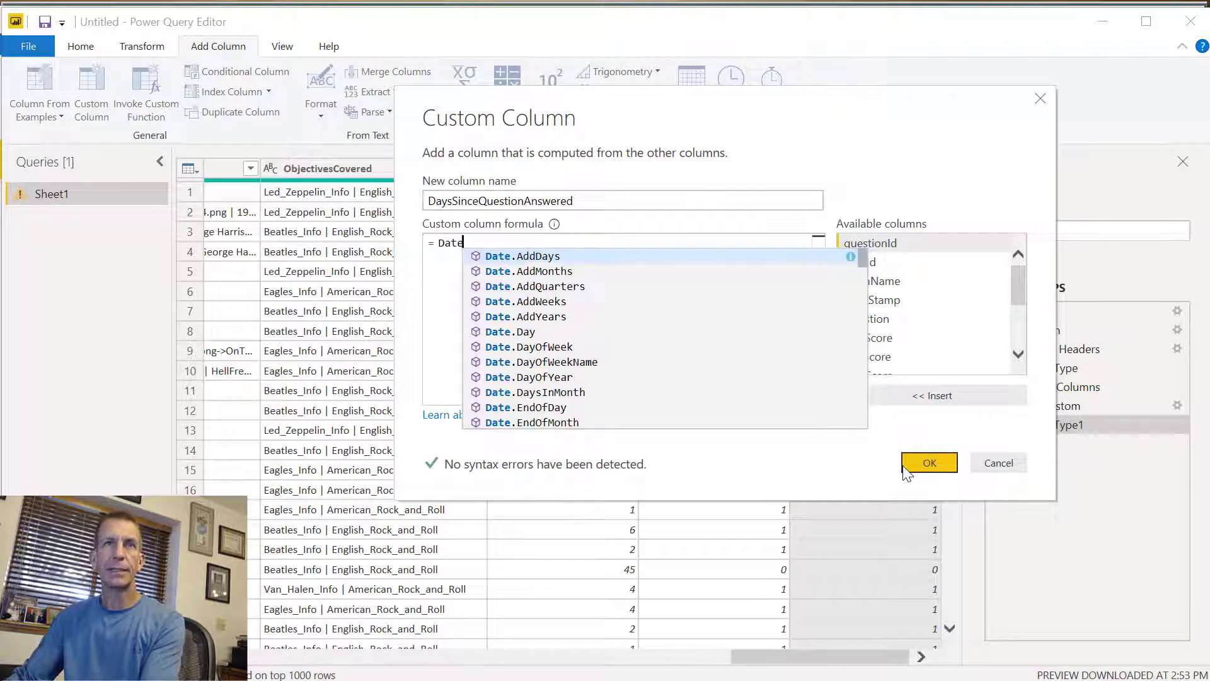
type("Time.Fr")
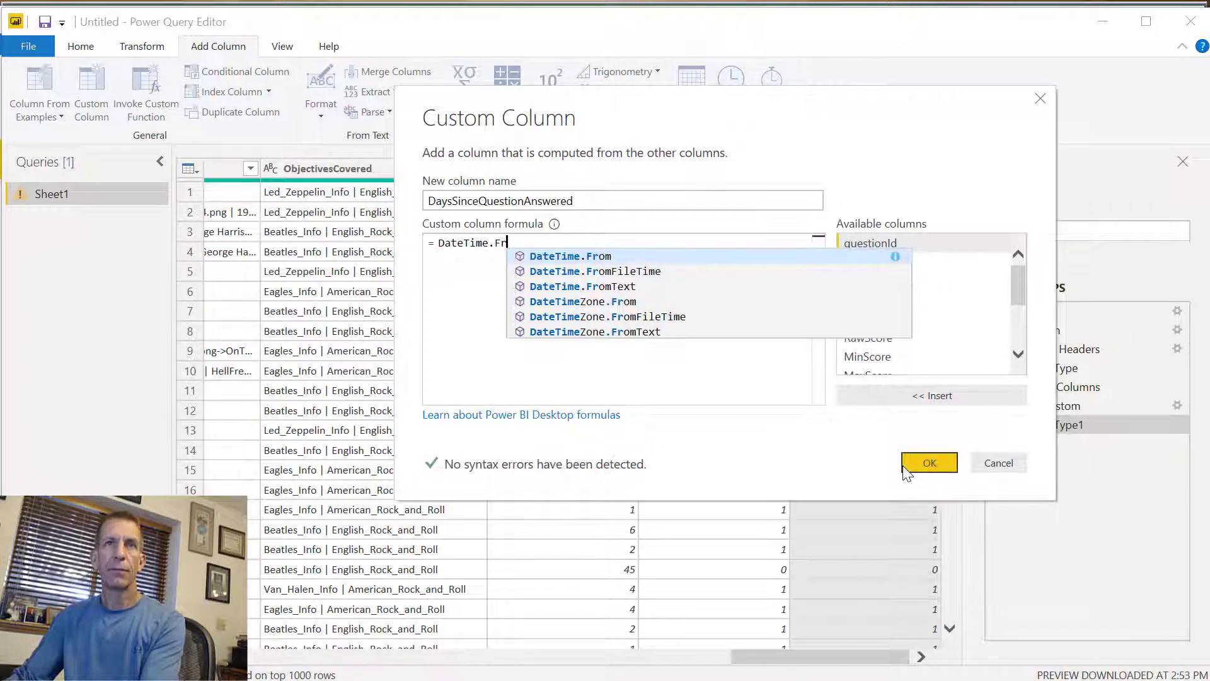
type("om")
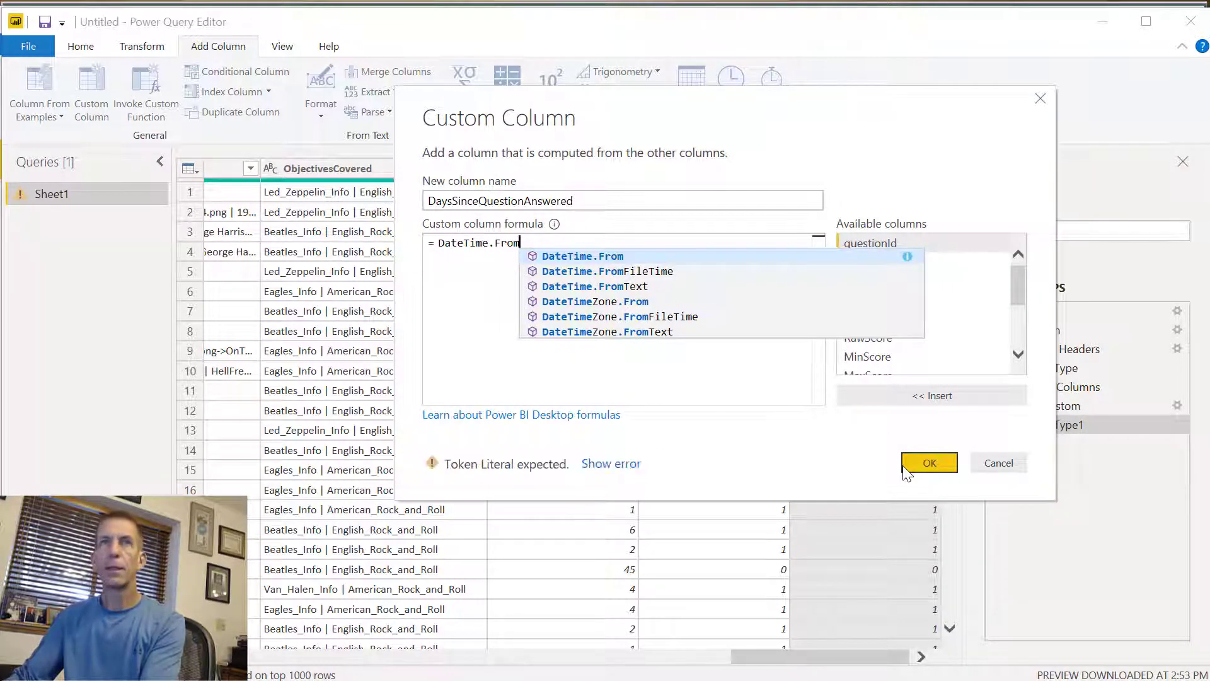
type("(DateT")
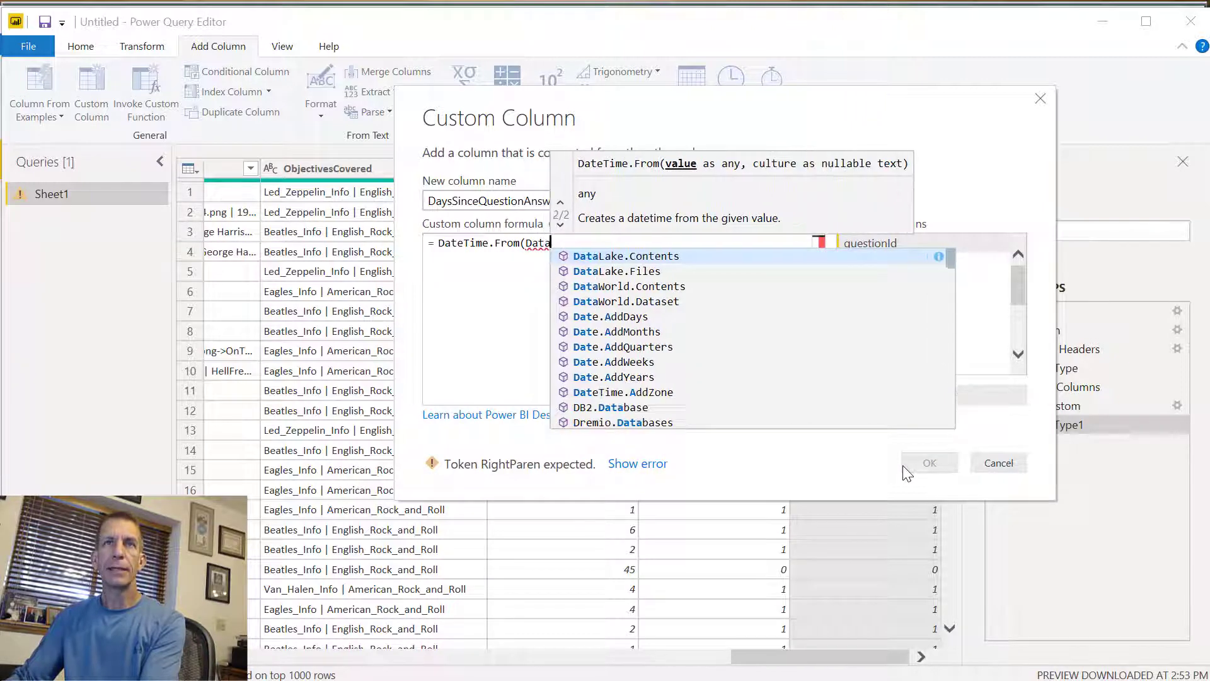
type("ime.")
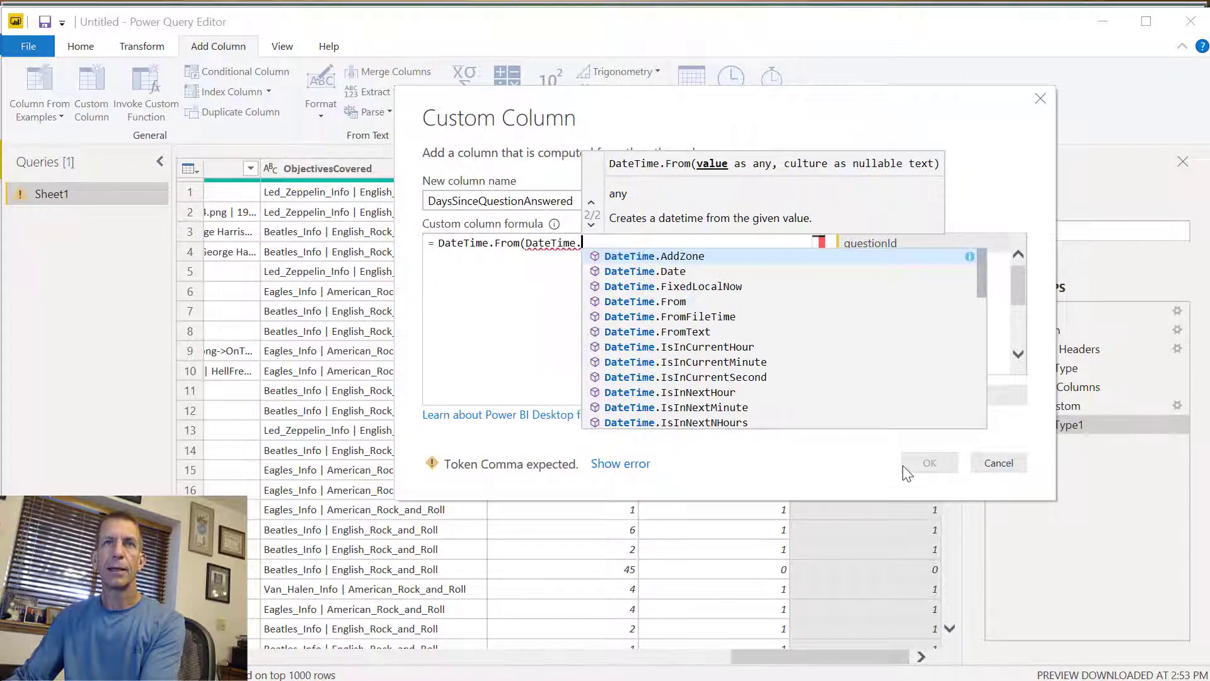
type("Loc")
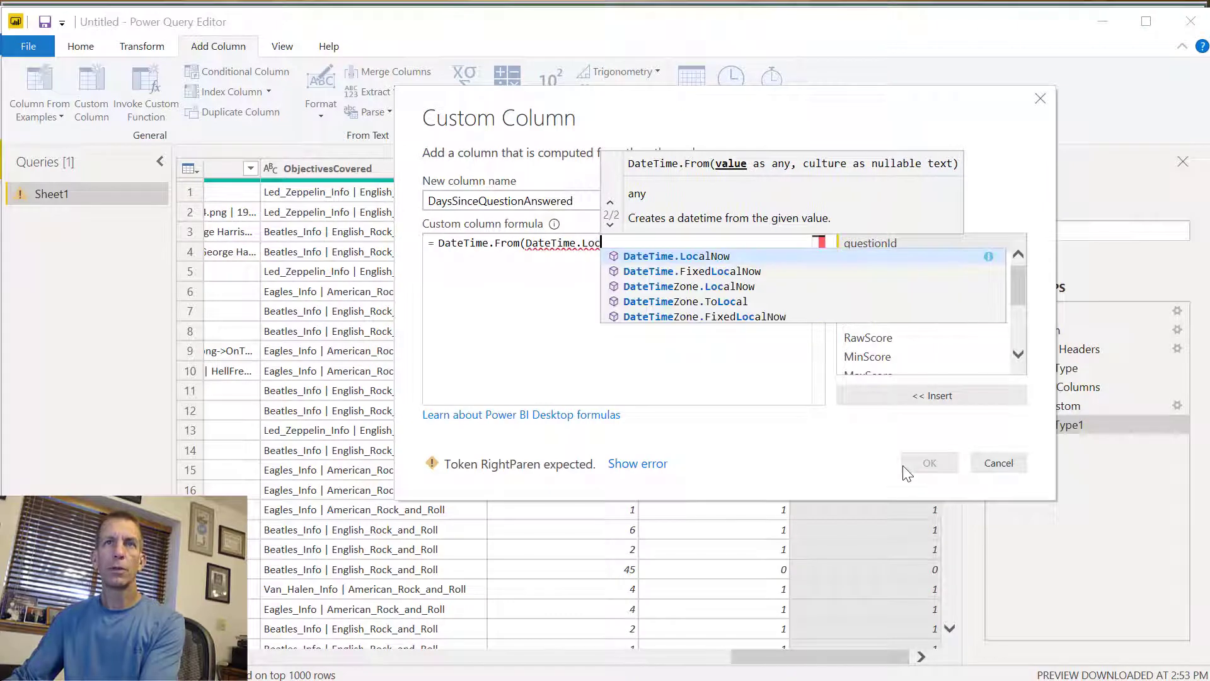
left_click(684, 256)
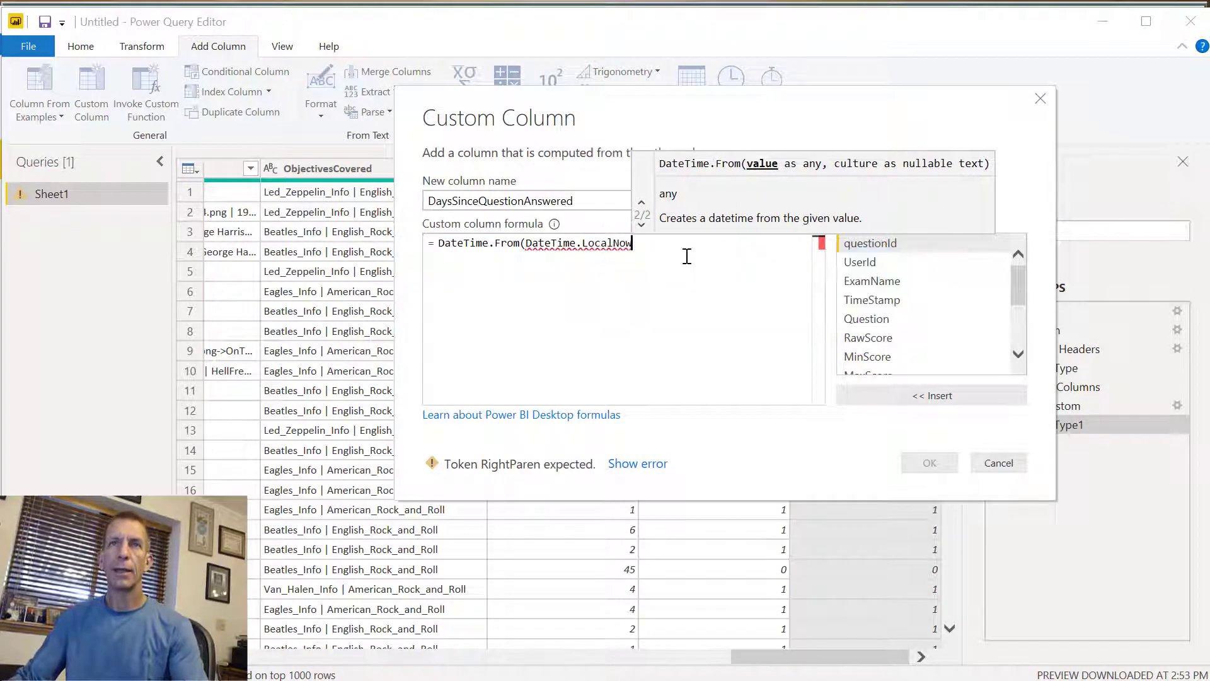
type("()")
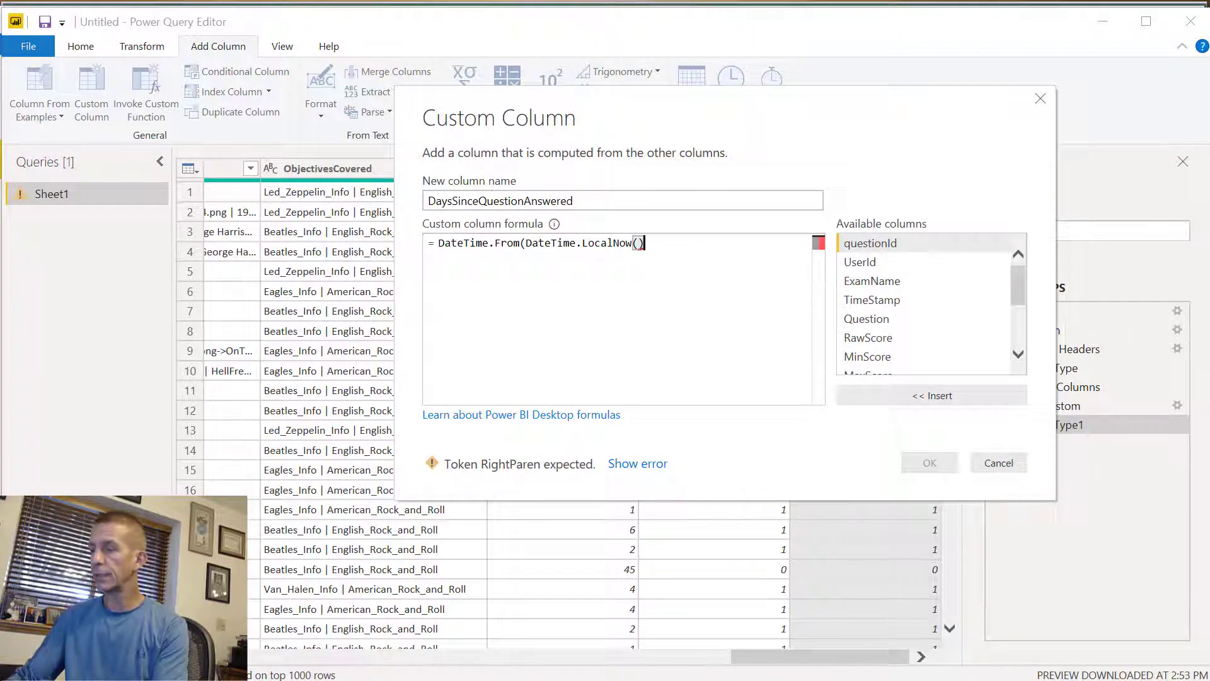
type(")")
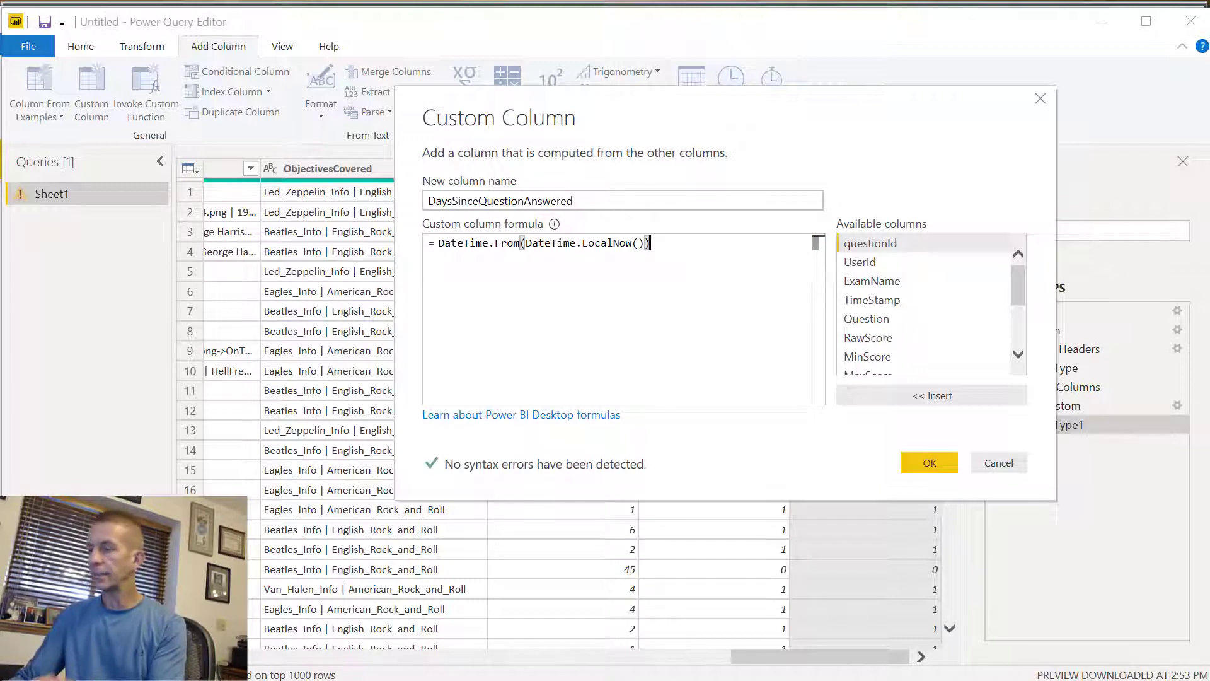
Subtract the [TimeStamp] column at the end of the formula and add the custom column to the query.
type(" -")
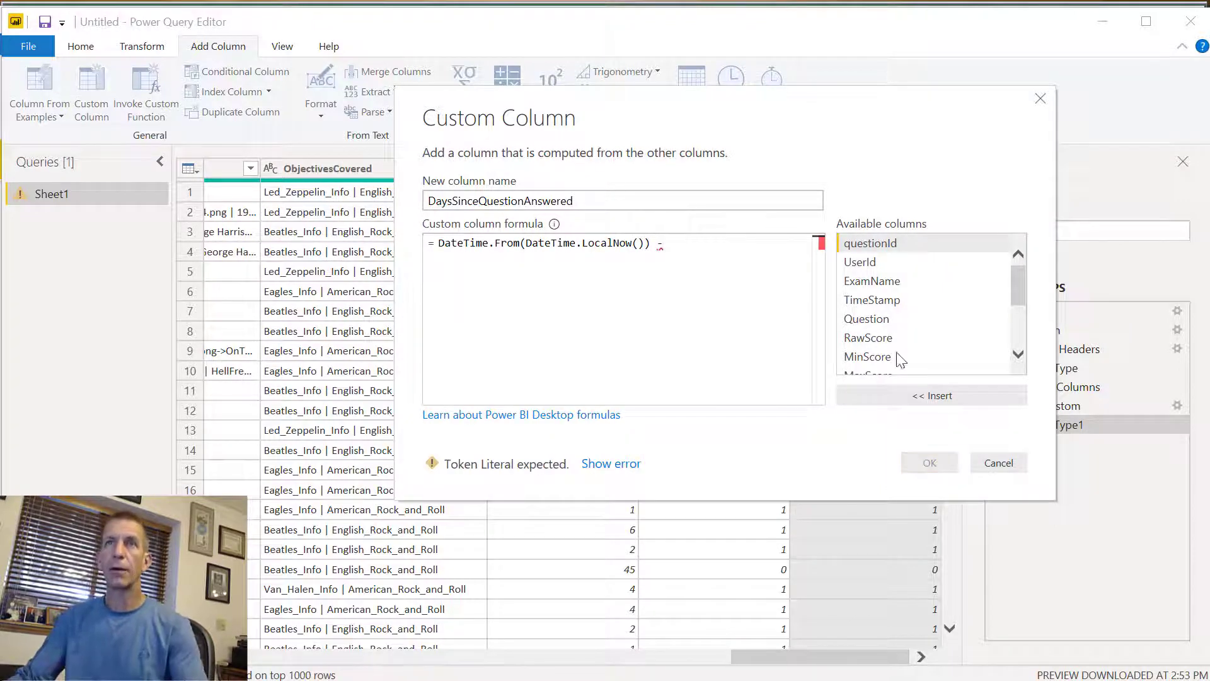
left_click(895, 303)
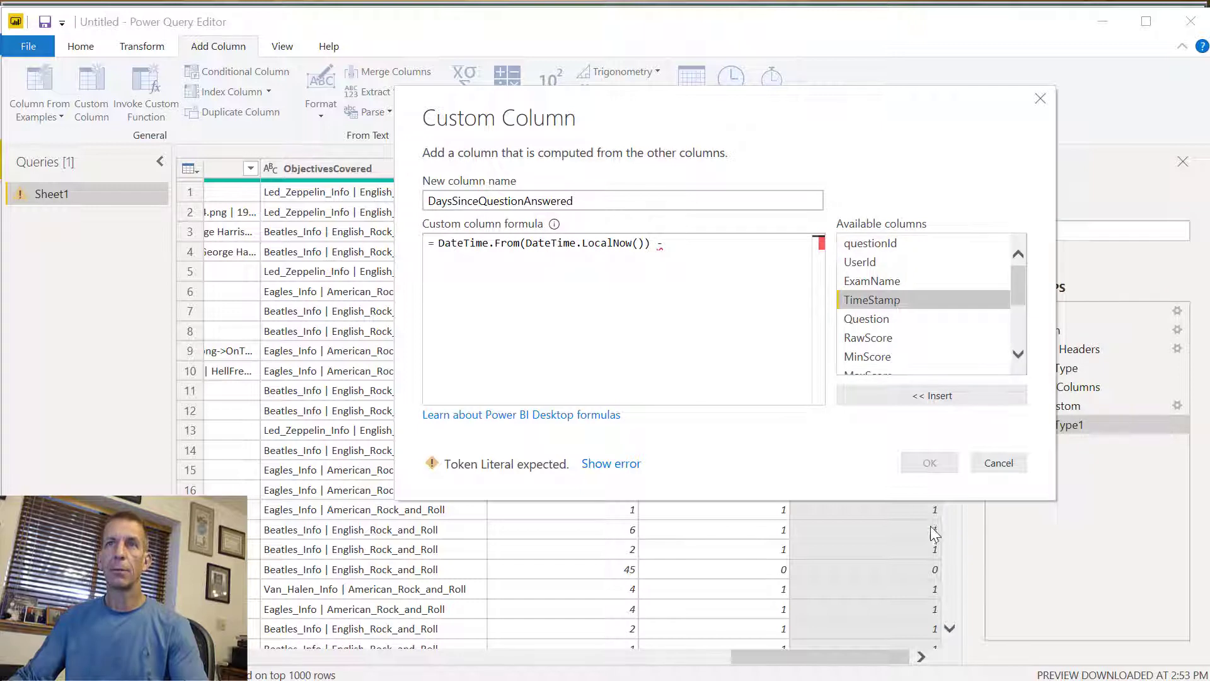
double_click(880, 302)
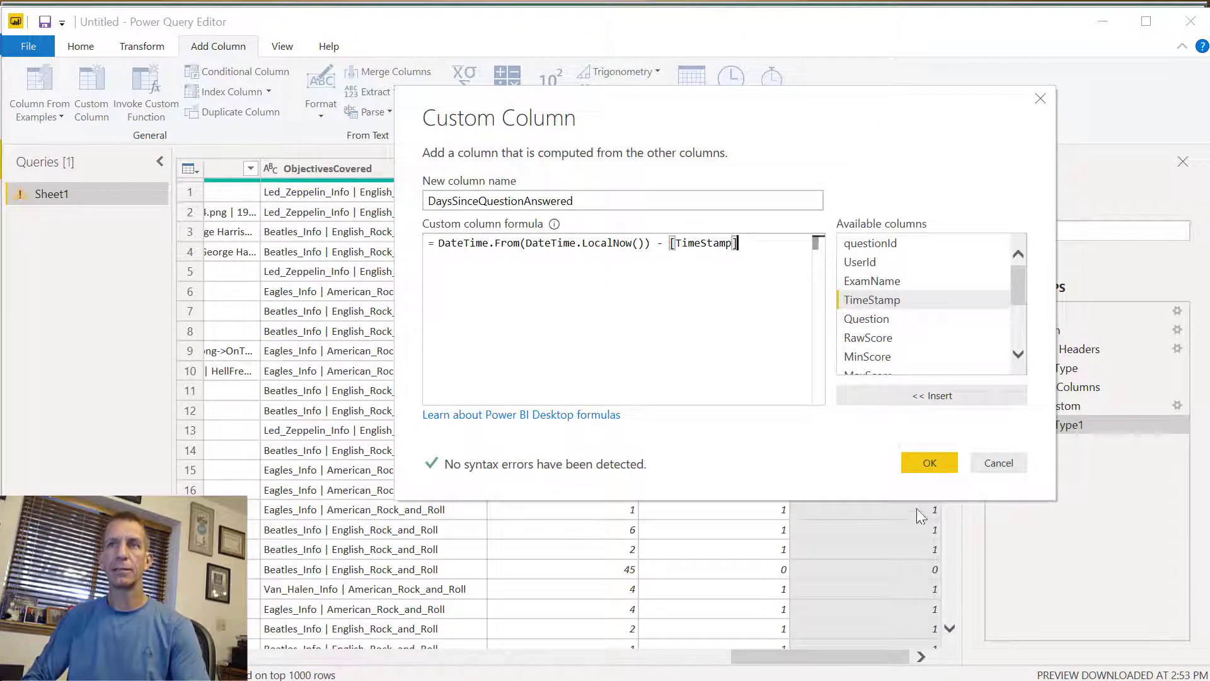
left_click(930, 464)
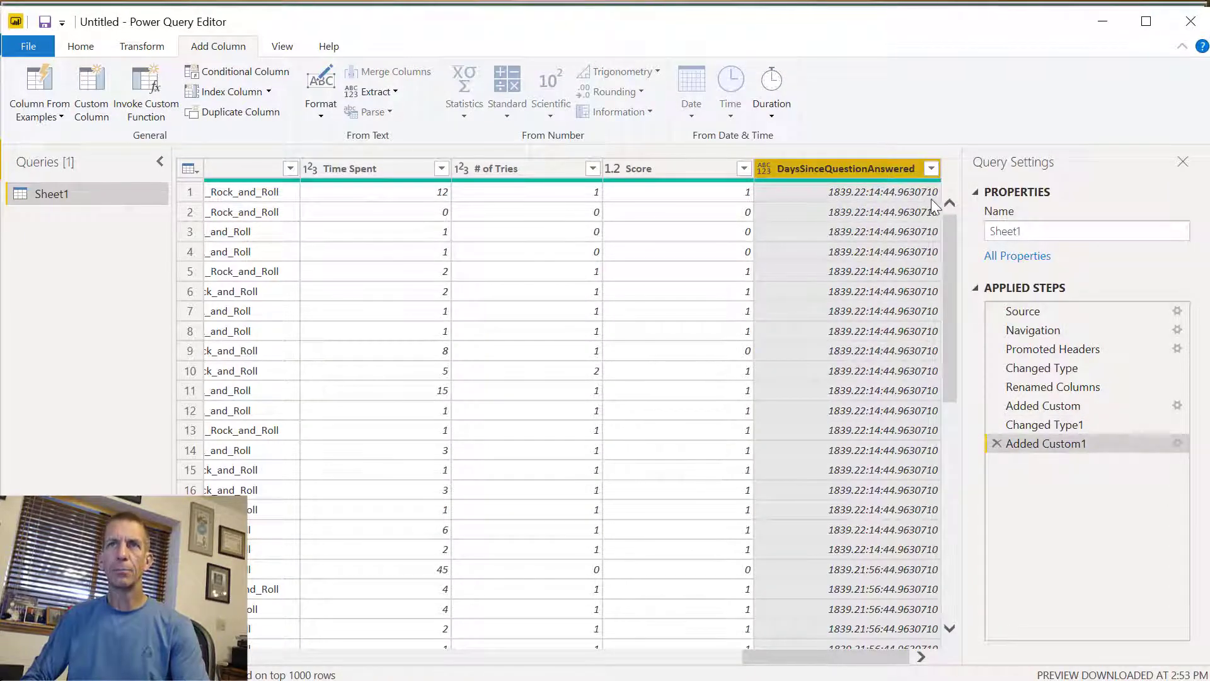
Change the data type of the DaysSinceQuestionAnswered column to Whole Number.
right_click(868, 167)
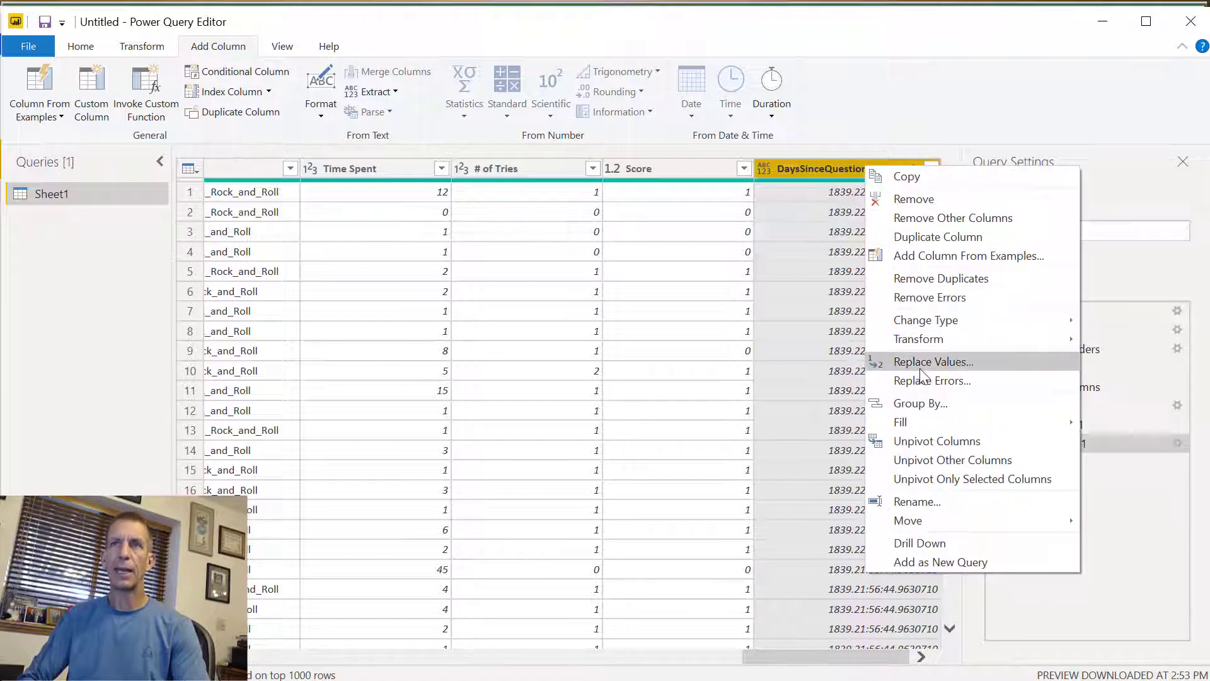
mouse_move(933, 335)
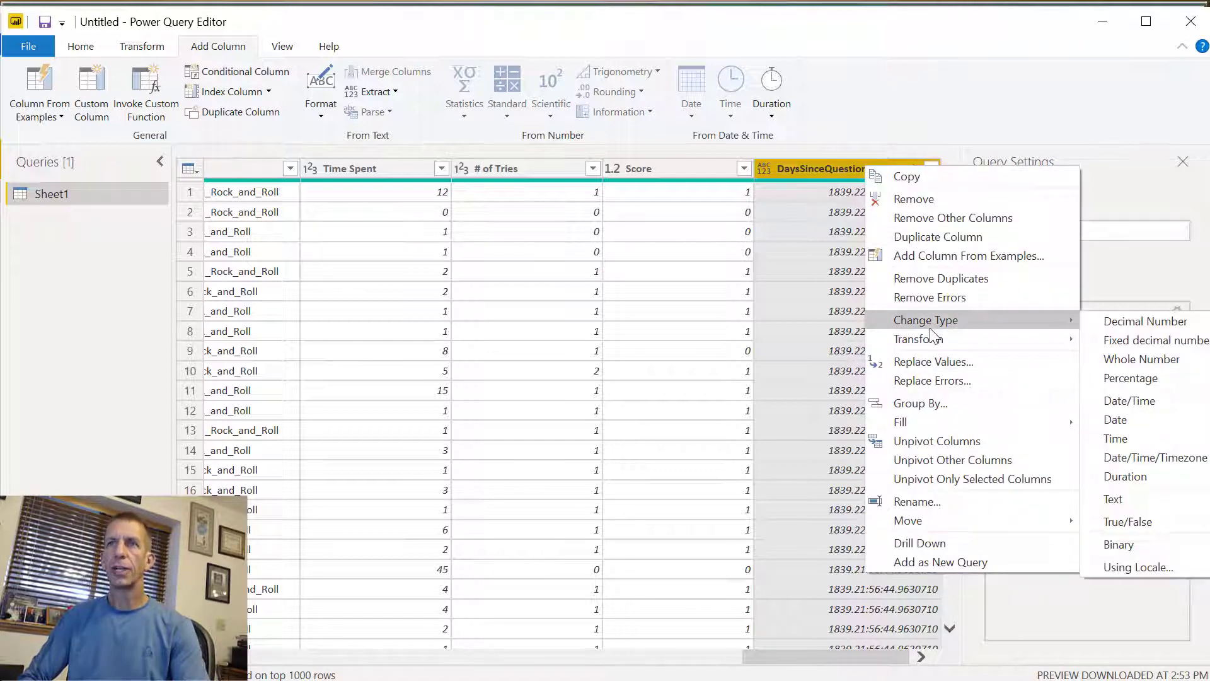
left_click(1129, 355)
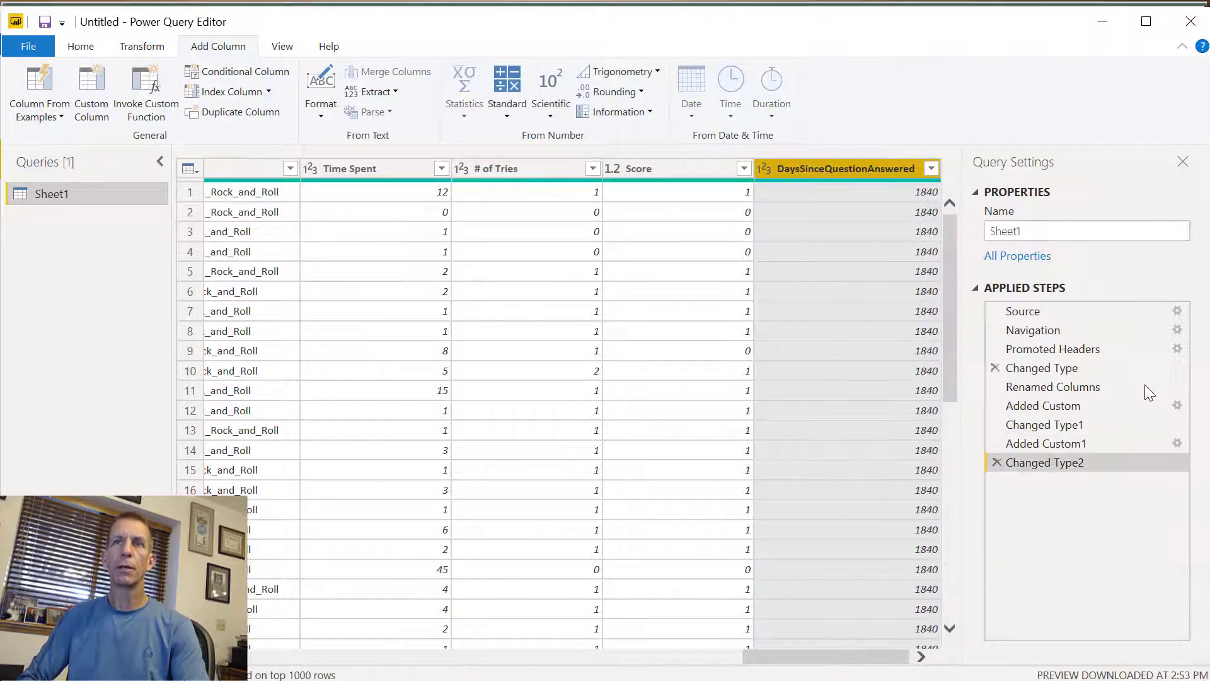
left_click_drag(952, 340, 910, 304)
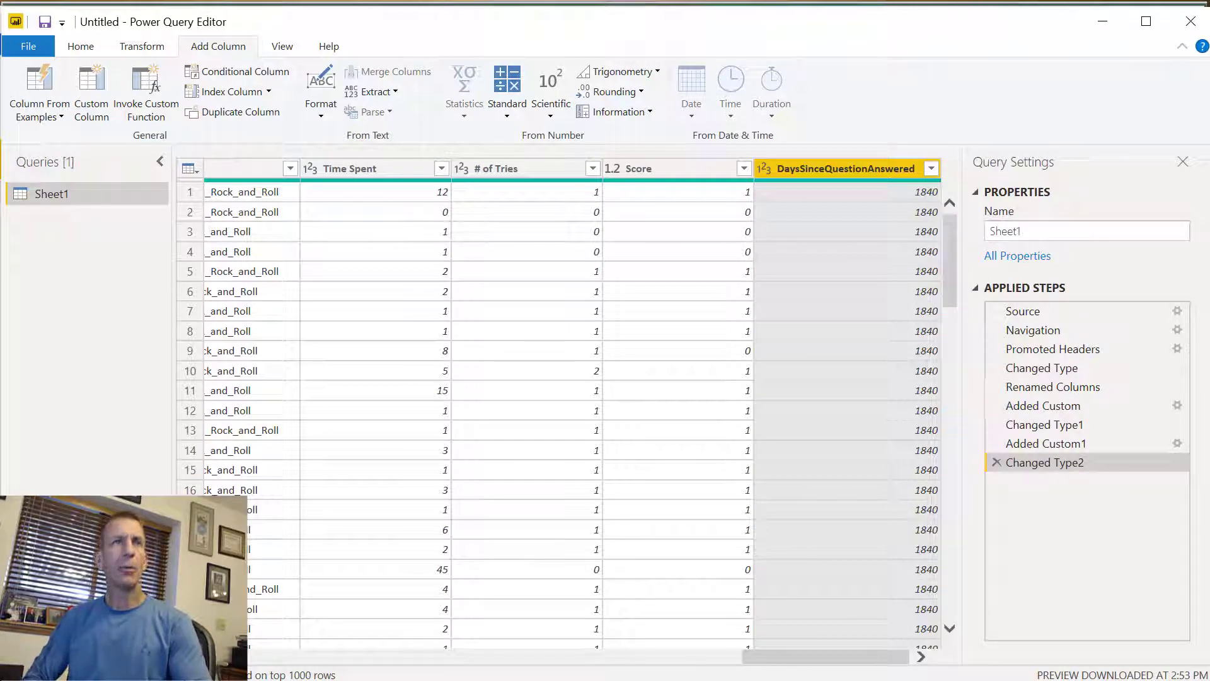
Close the query editor with its changes applied and dismiss the report rendering error.
left_click(25, 47)
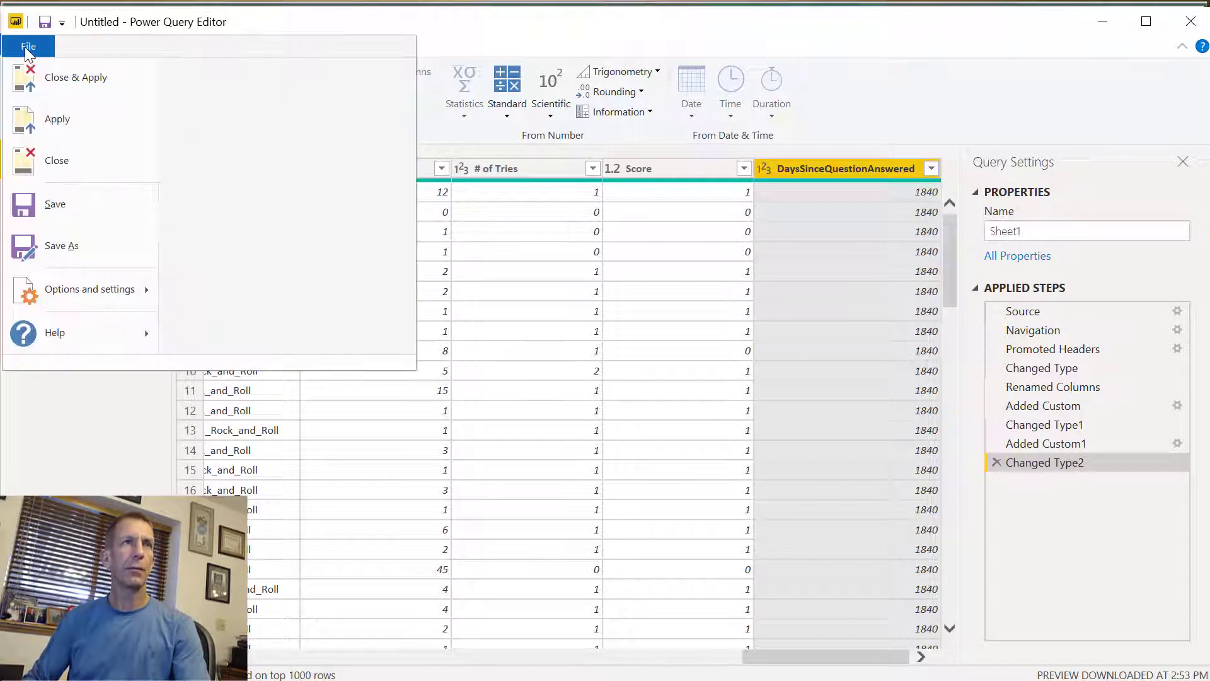
left_click(51, 80)
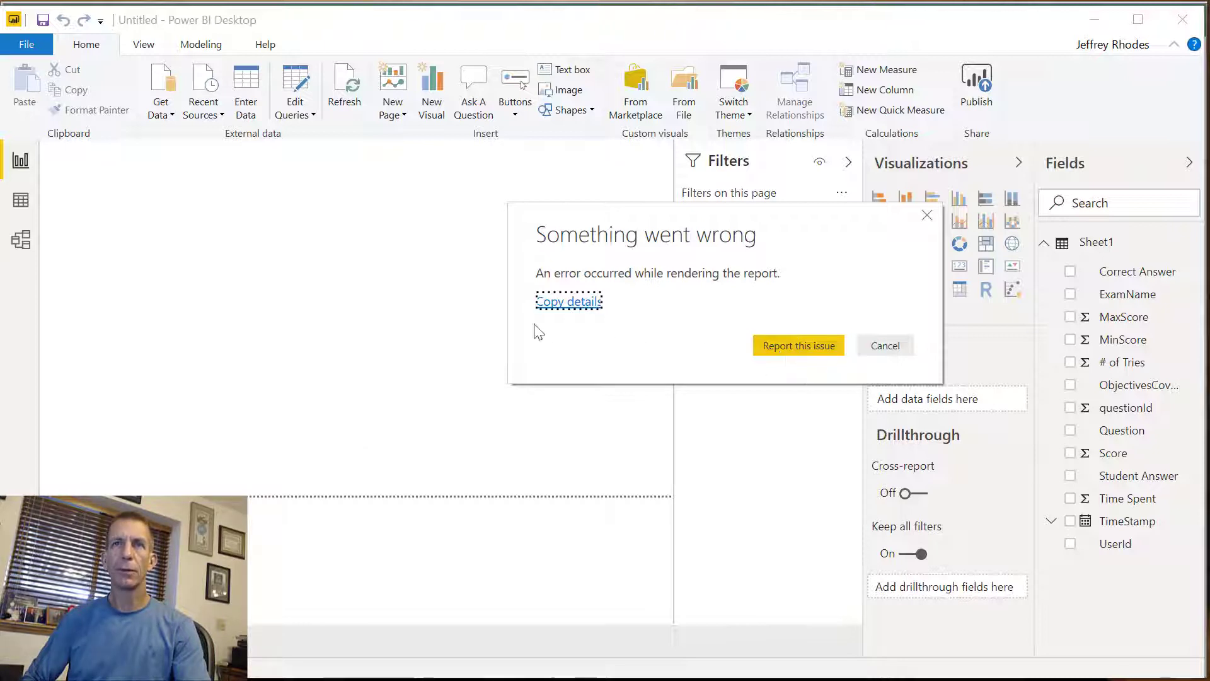
left_click(884, 346)
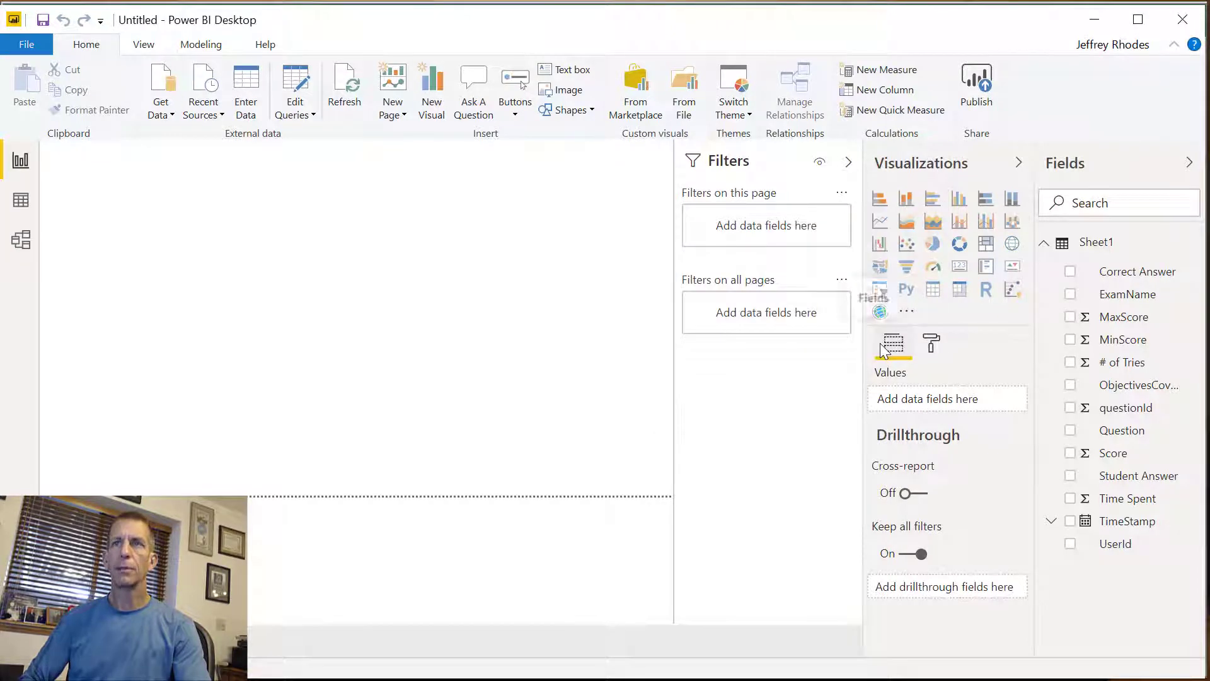
Reopen the query editor from the report, then close and apply the Sheet1 query again.
left_click(314, 115)
left_click(325, 131)
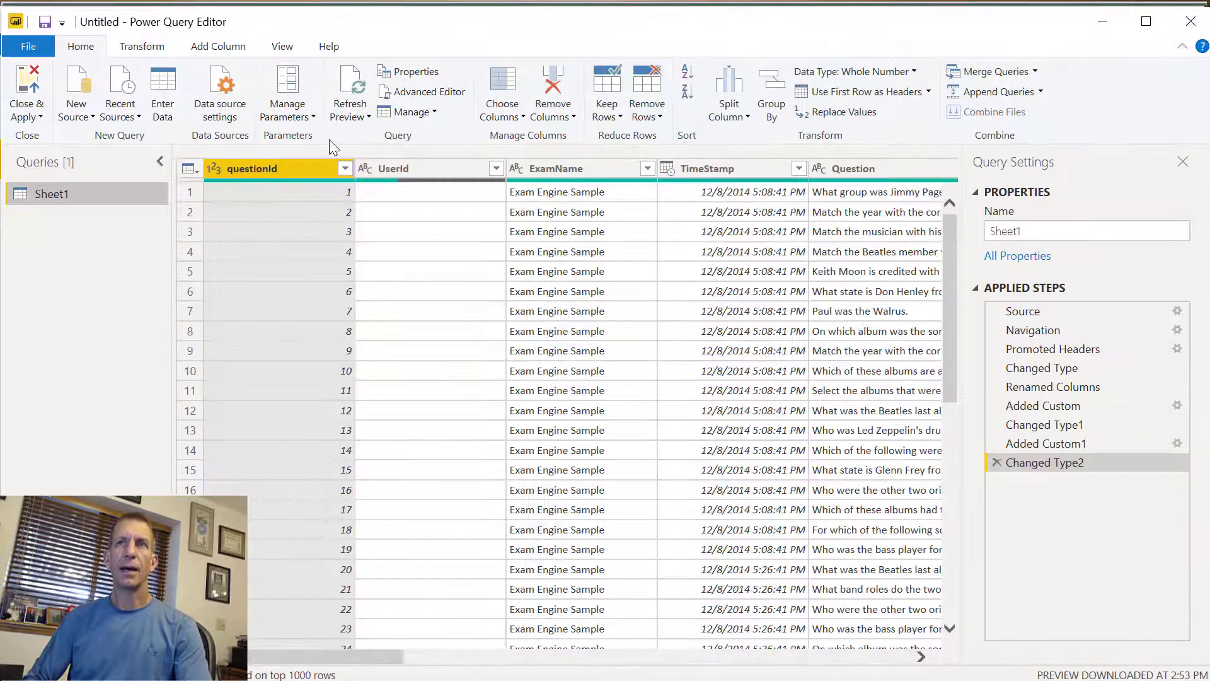
left_click(30, 95)
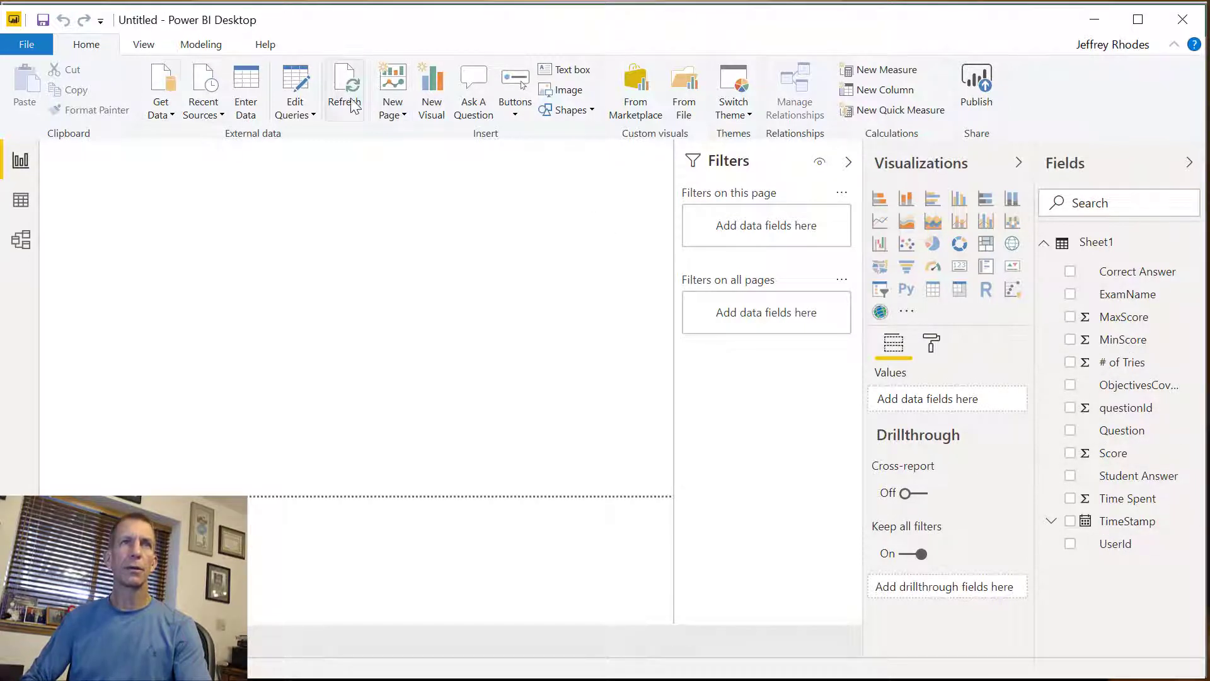
Reopen the query editor and check the DaysSinceQuestionAnswered column at the end of Sheet1.
left_click(306, 118)
left_click(322, 132)
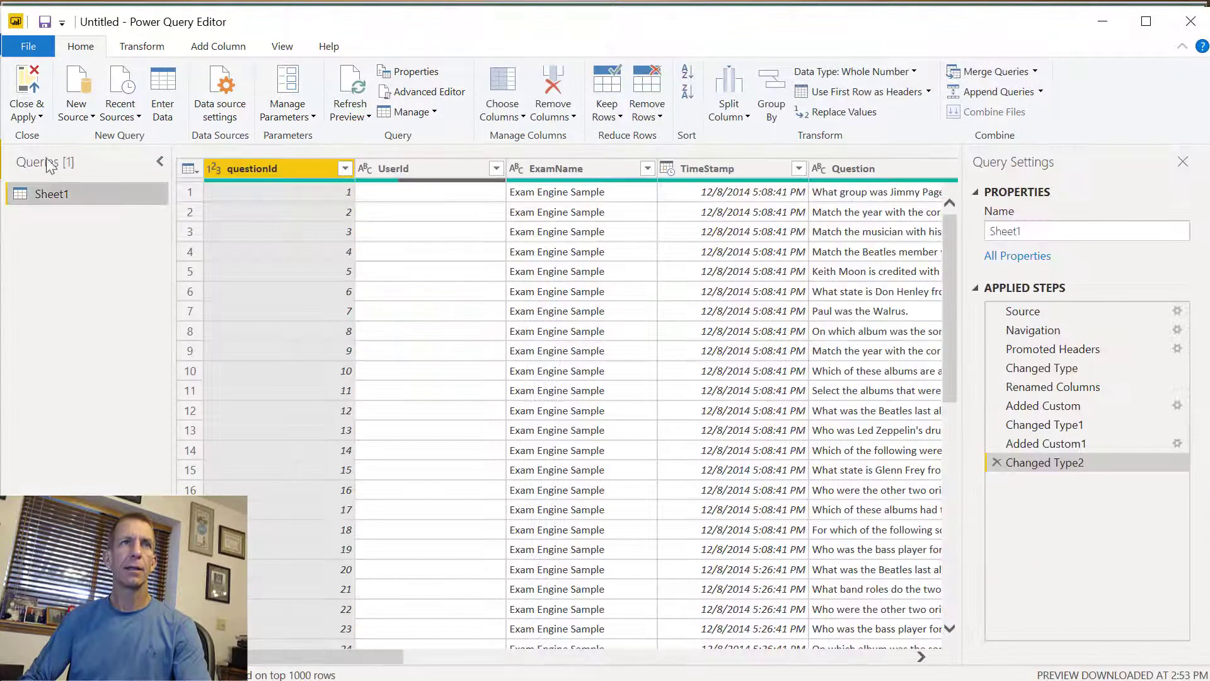
left_click(755, 645)
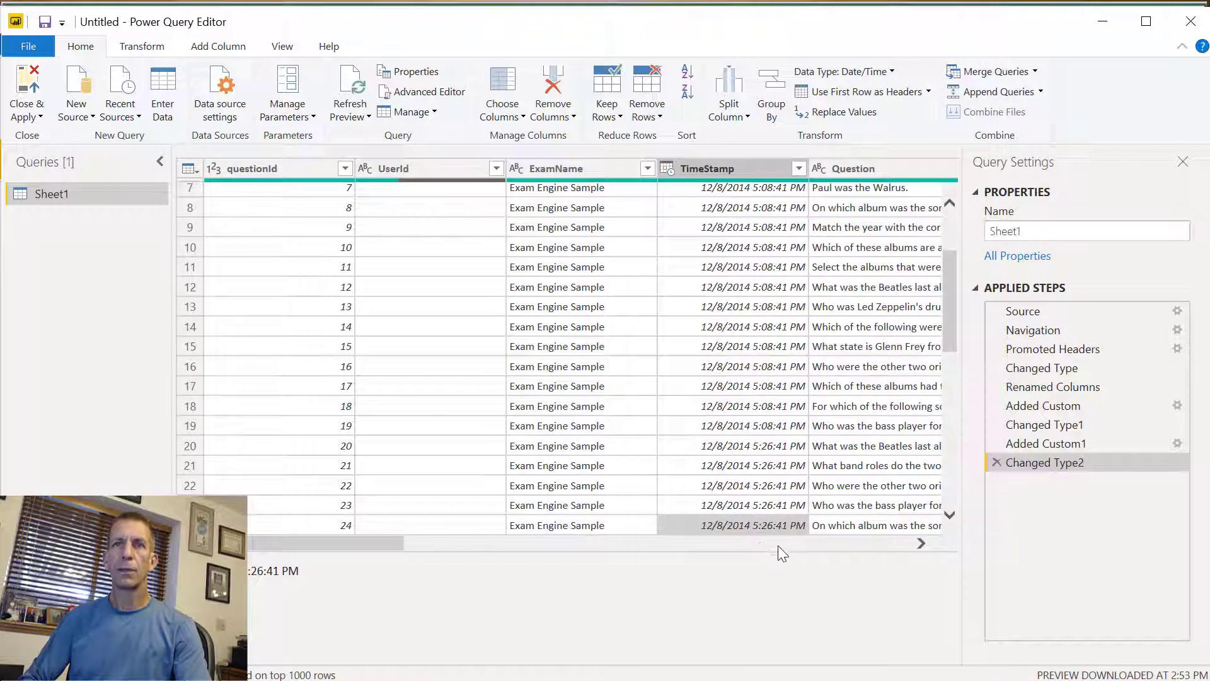
left_click_drag(778, 546, 876, 546)
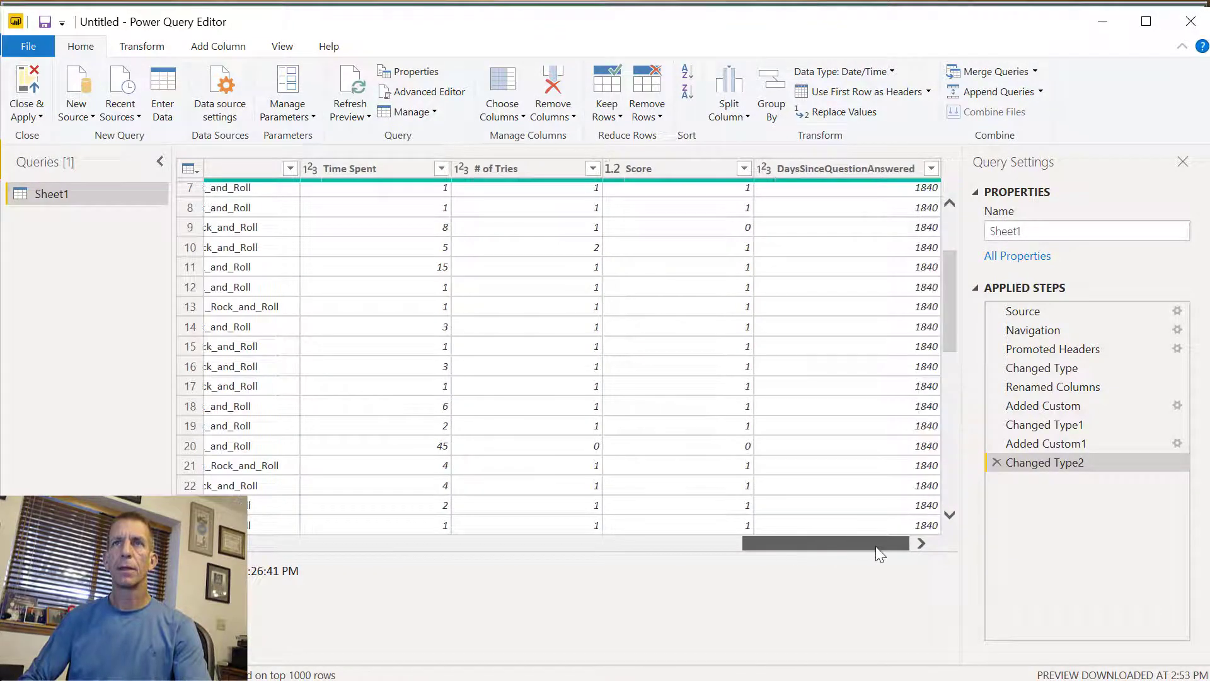
Close and apply the Sheet1 query and refresh the report's data.
left_click(35, 116)
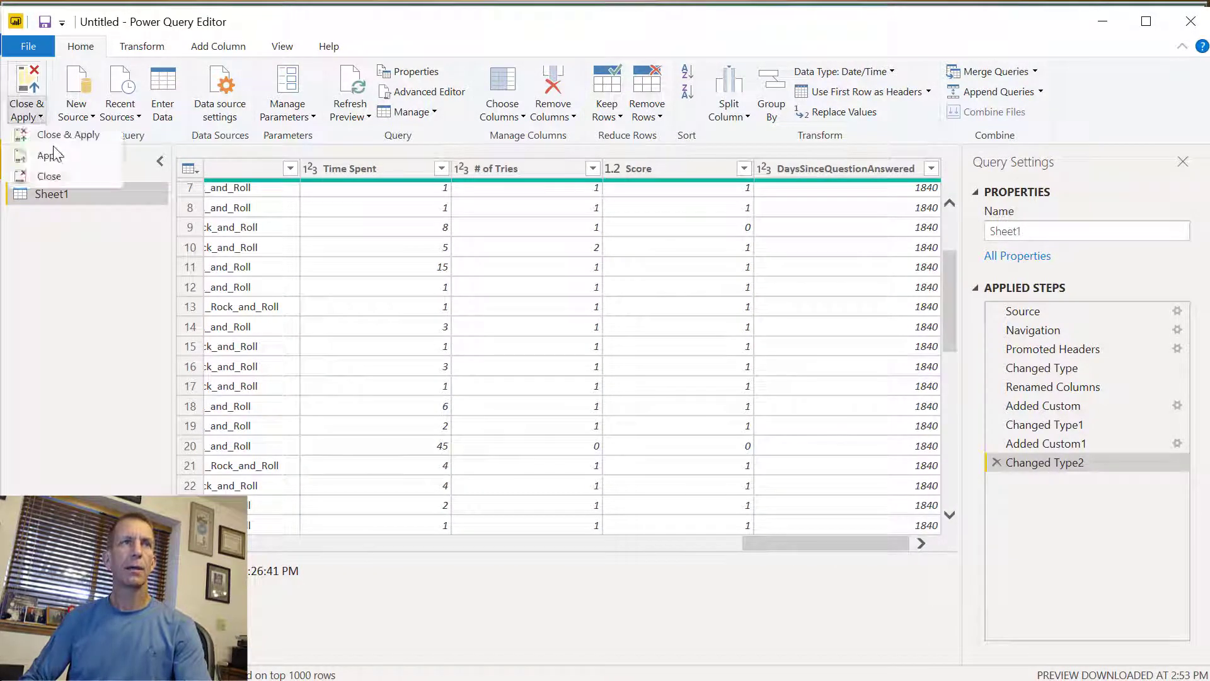
left_click(45, 135)
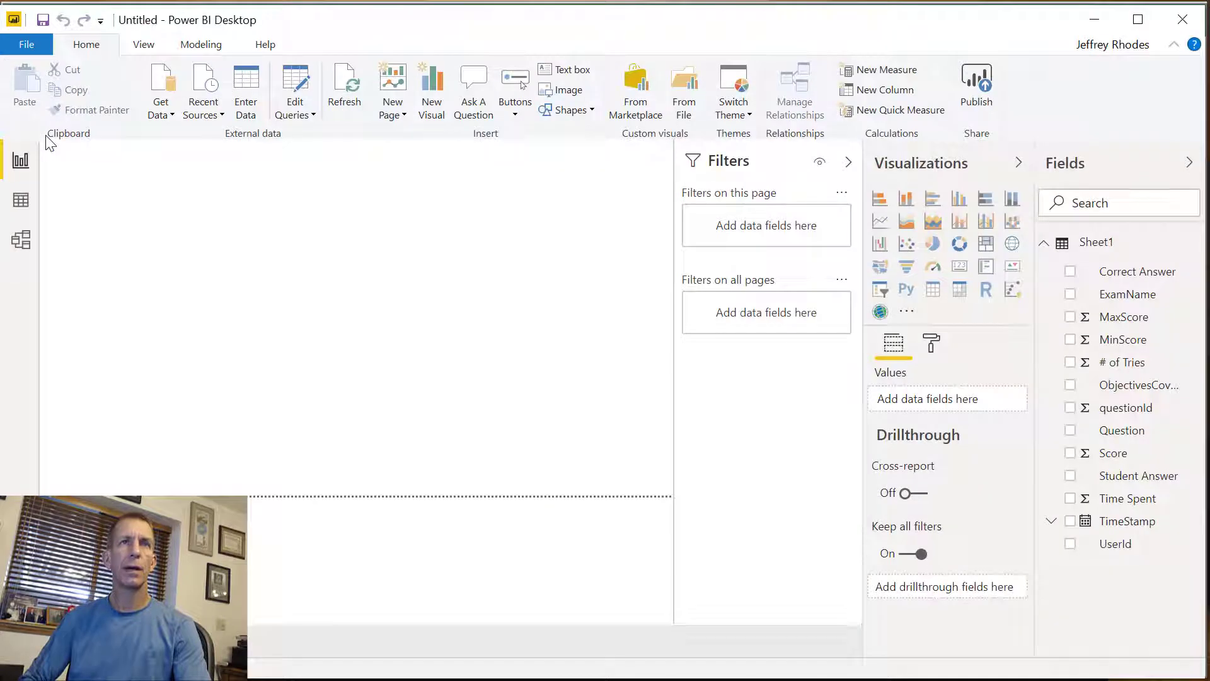
left_click(345, 98)
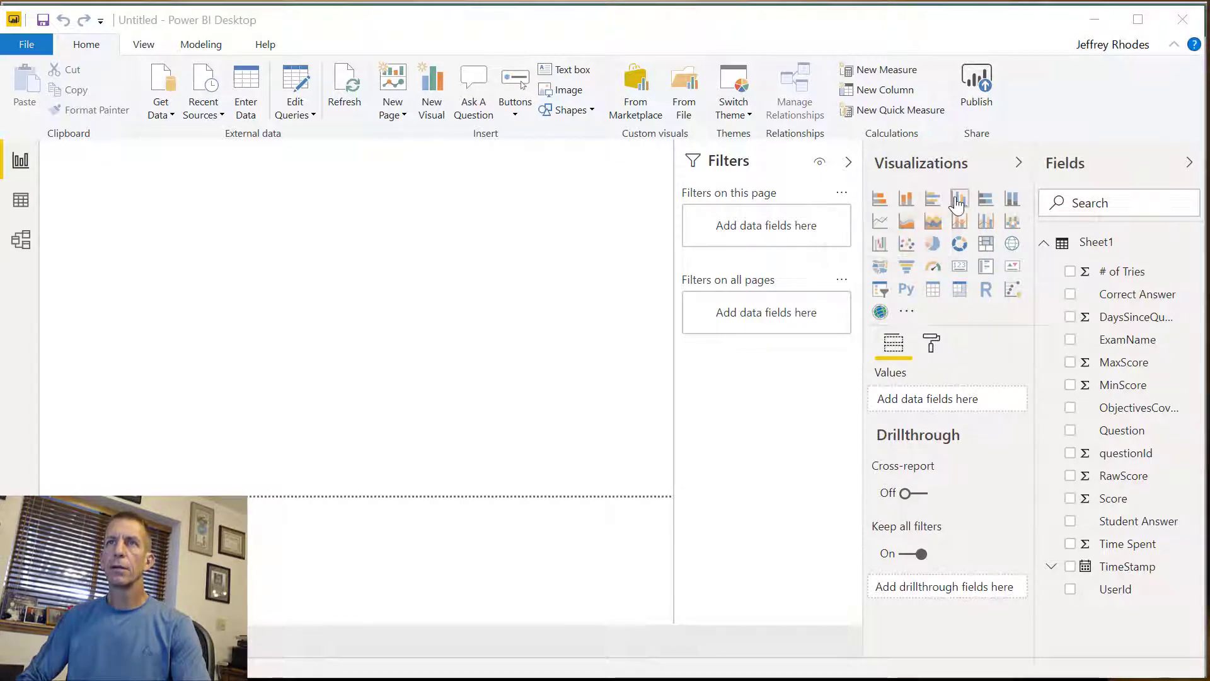
Insert a clustered column chart widened across the report page, with Question as the axis and Score as the value.
left_click(959, 199)
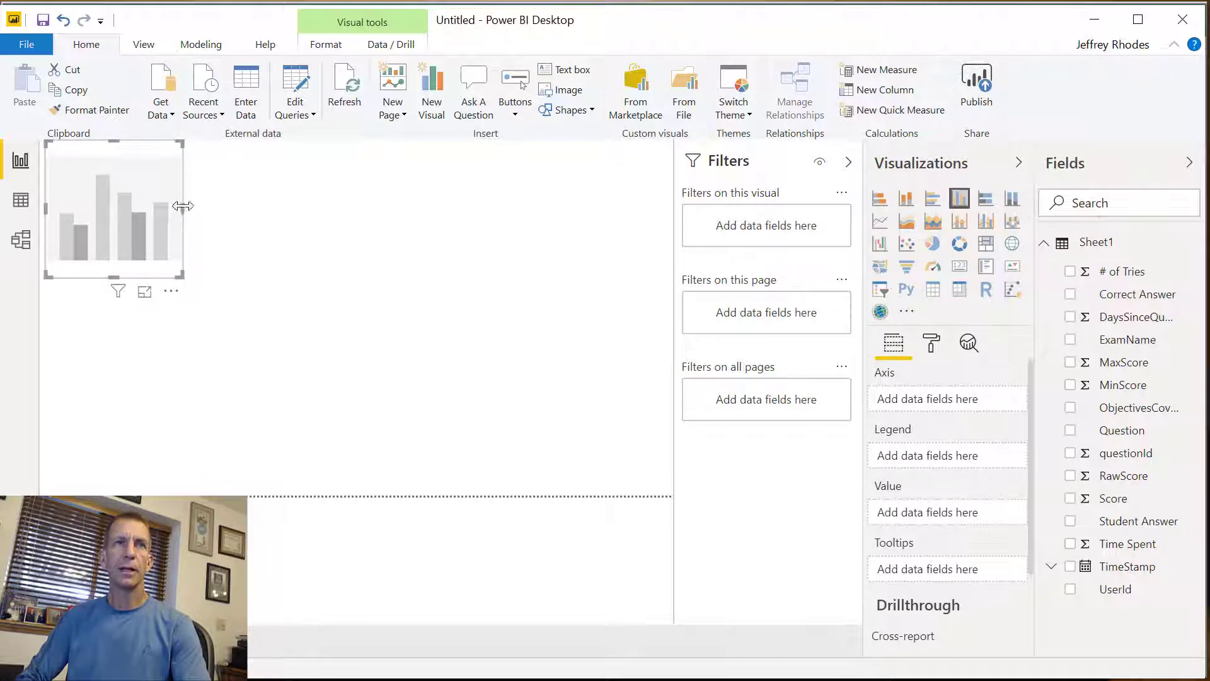
left_click_drag(183, 208, 674, 199)
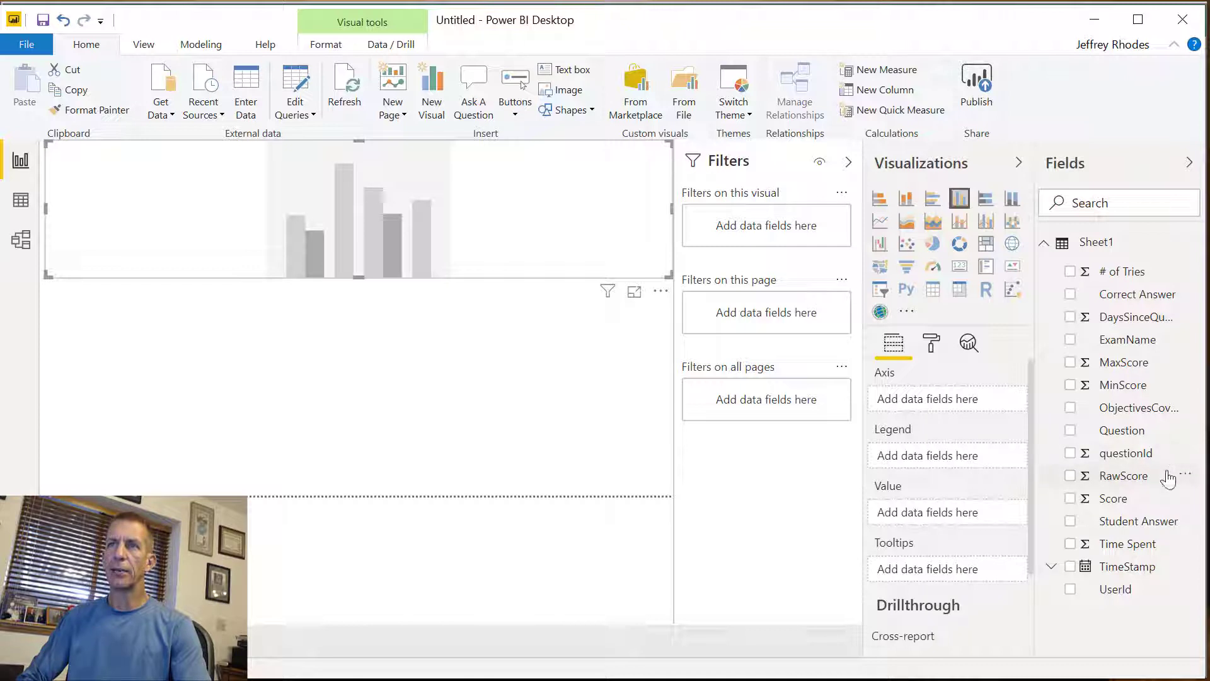
left_click_drag(1122, 430, 981, 399)
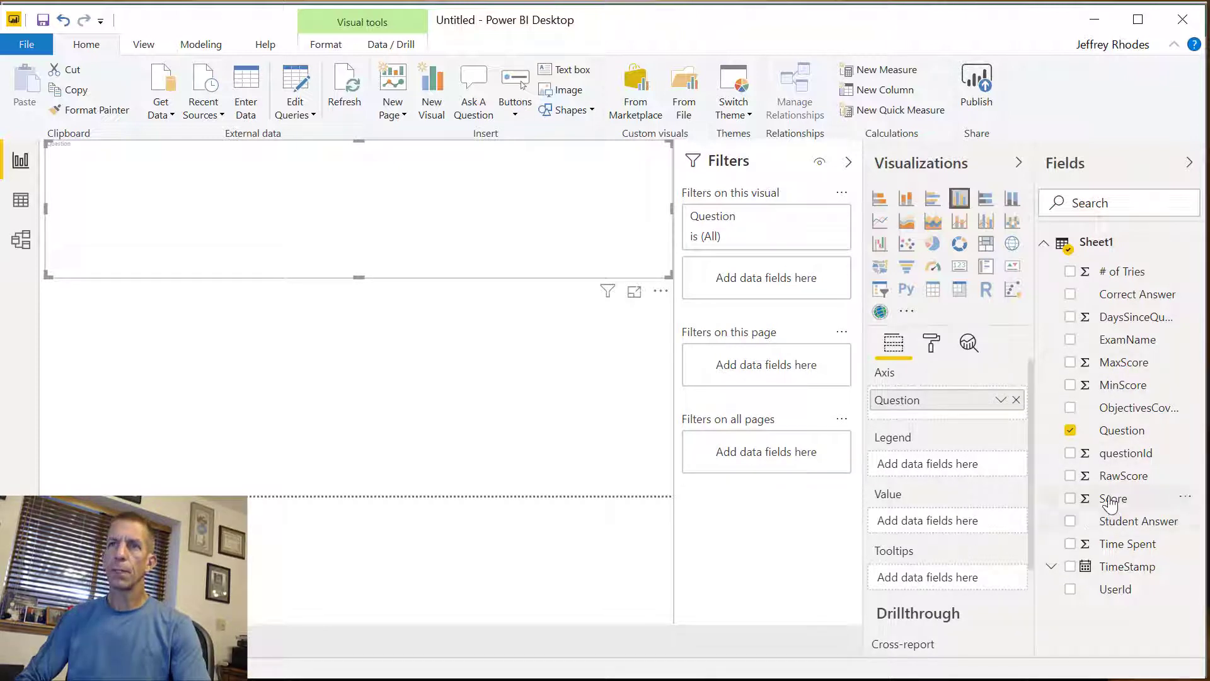
left_click_drag(1111, 505, 983, 531)
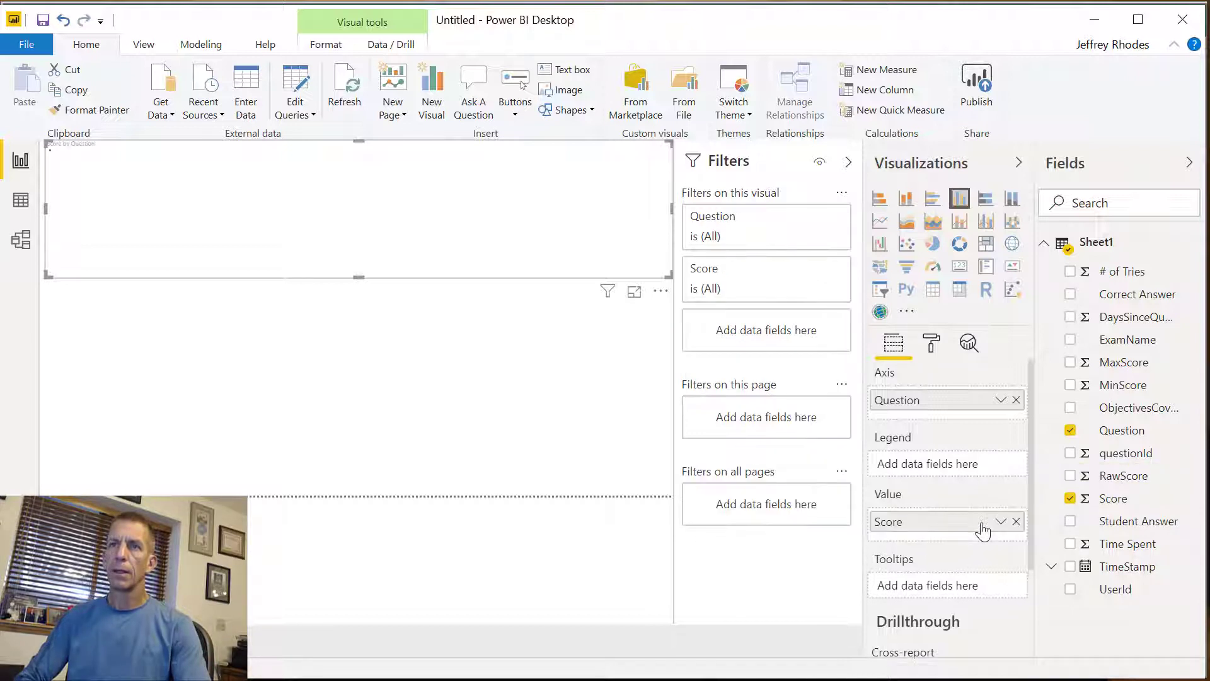
Aggregate the column chart's Score value as an average and make the chart slightly taller.
left_click(1000, 523)
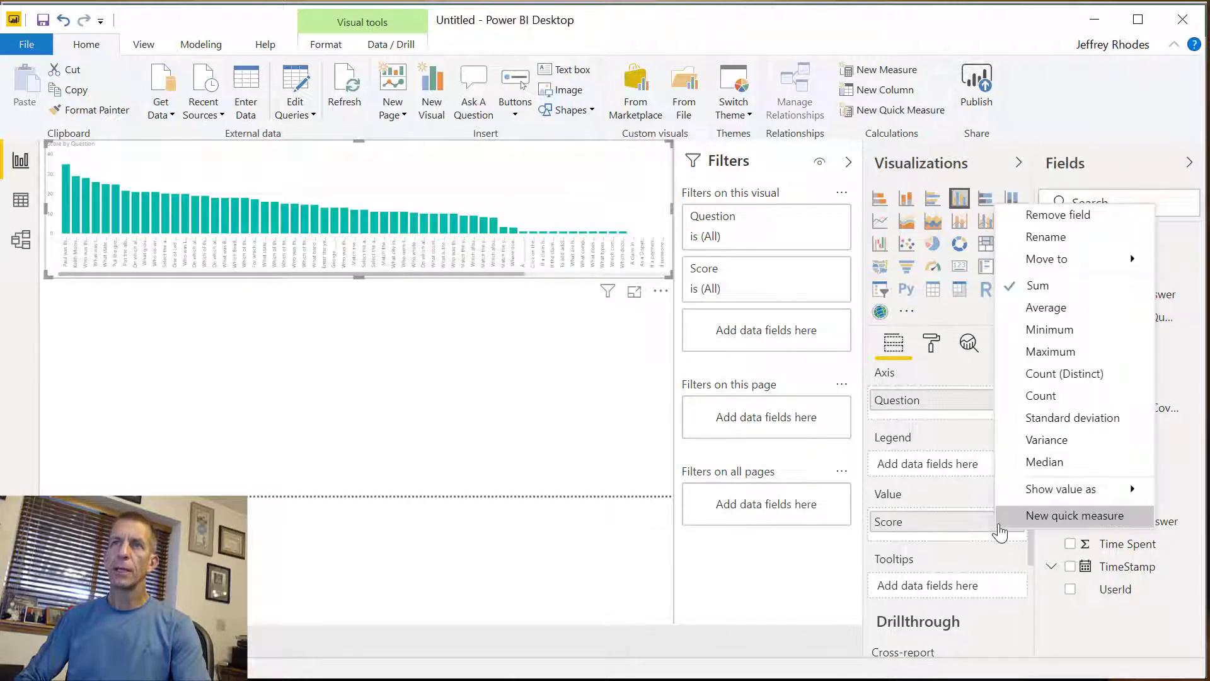
left_click(1050, 312)
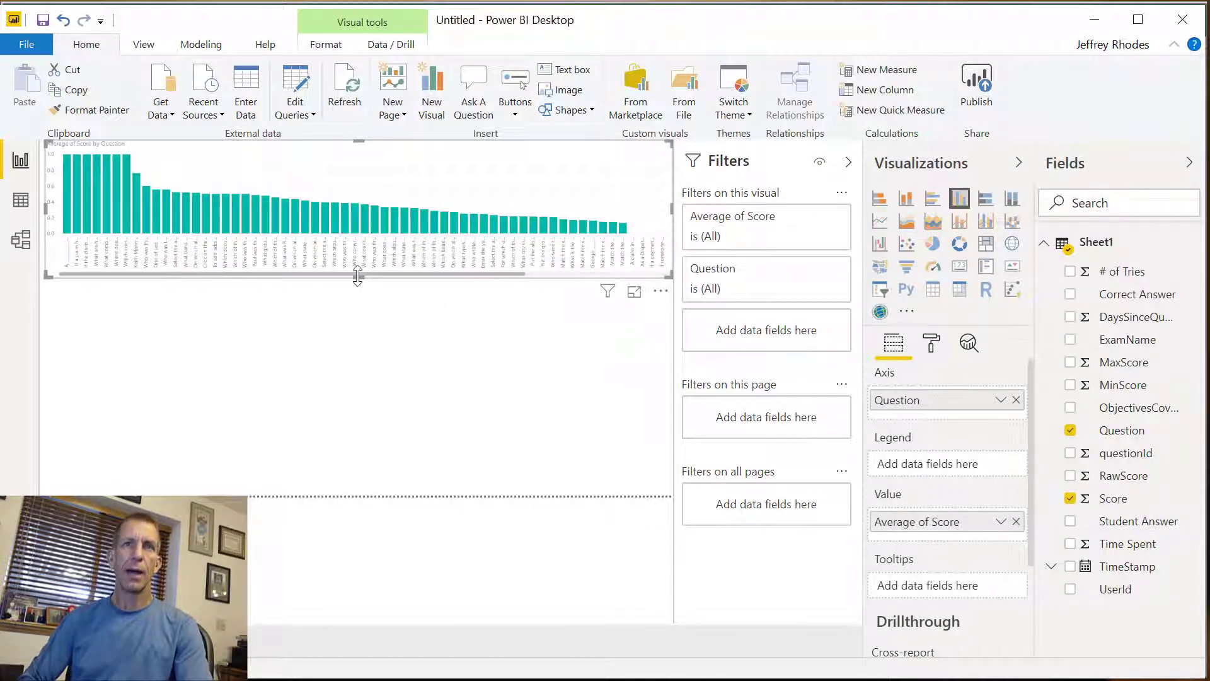
mouse_move(365, 307)
left_mouse_down()
mouse_move(369, 322)
mouse_move(367, 302)
left_mouse_up()
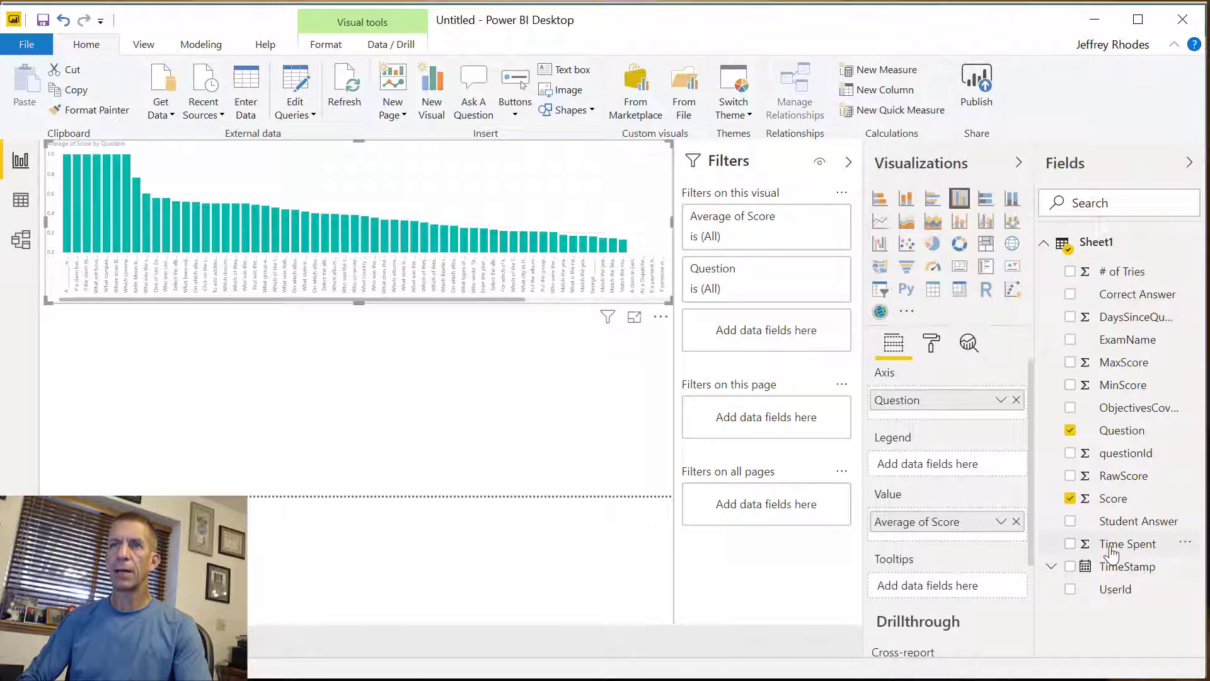
Try the average of Time Spent as a second value in the column chart, and remove it again.
left_click_drag(1118, 548, 998, 550)
left_click(1002, 546)
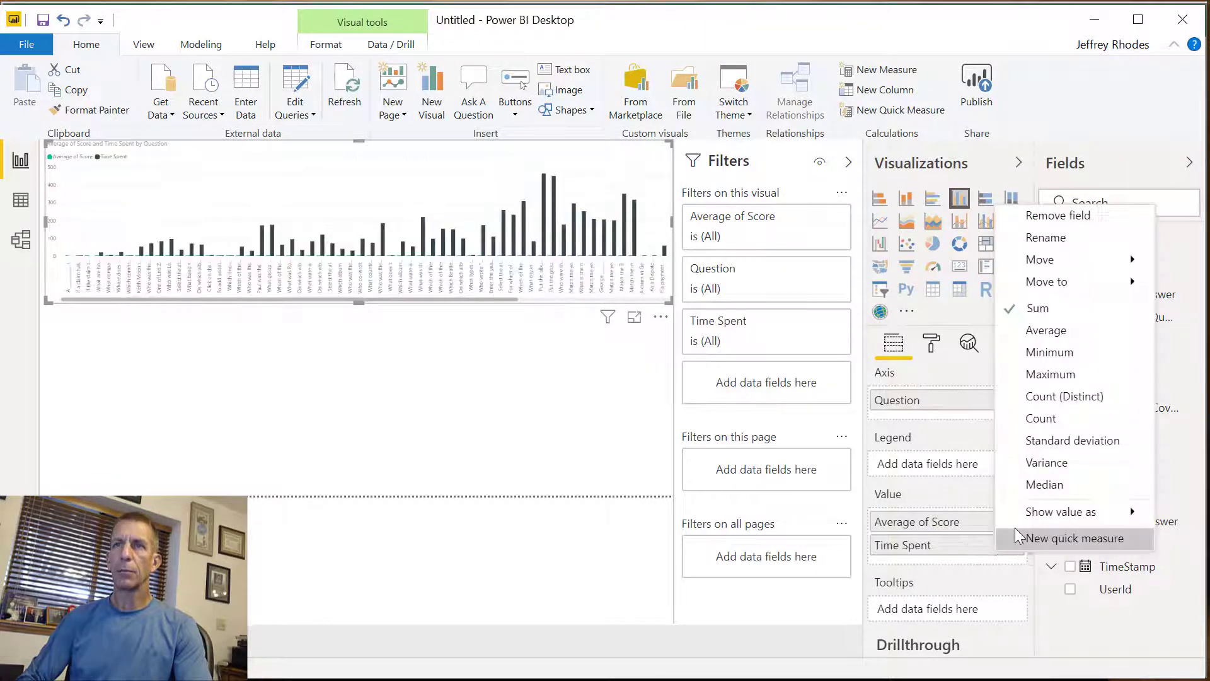
left_click(1054, 334)
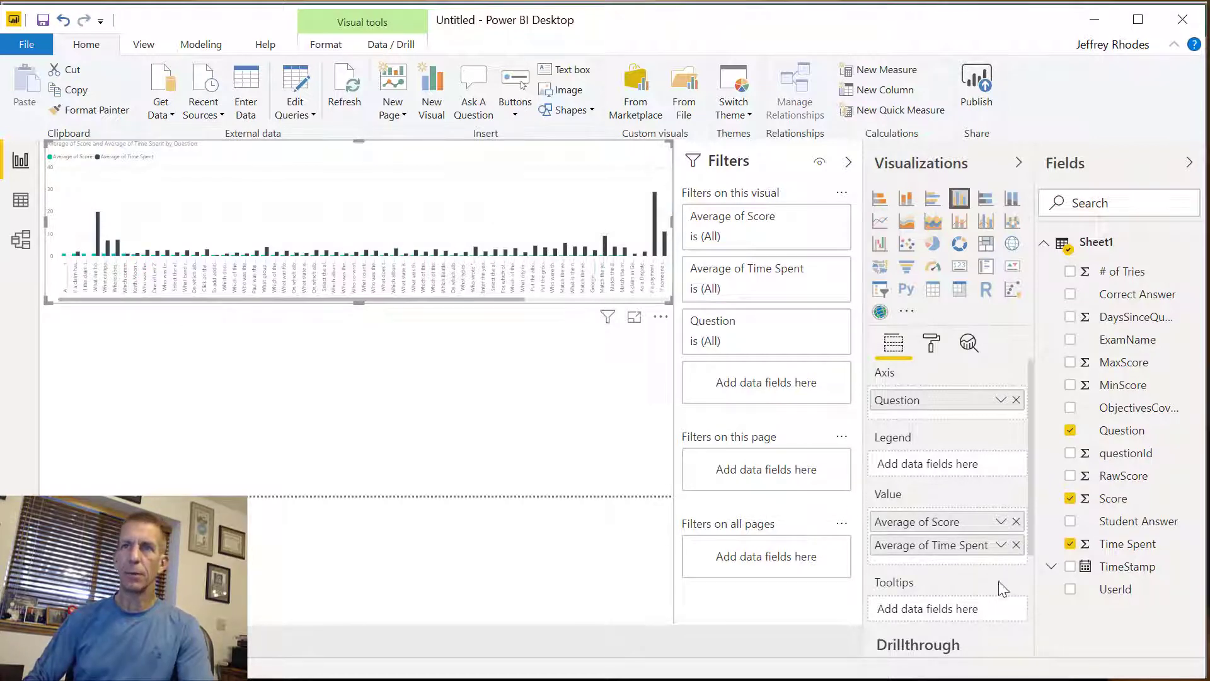
left_click(1016, 545)
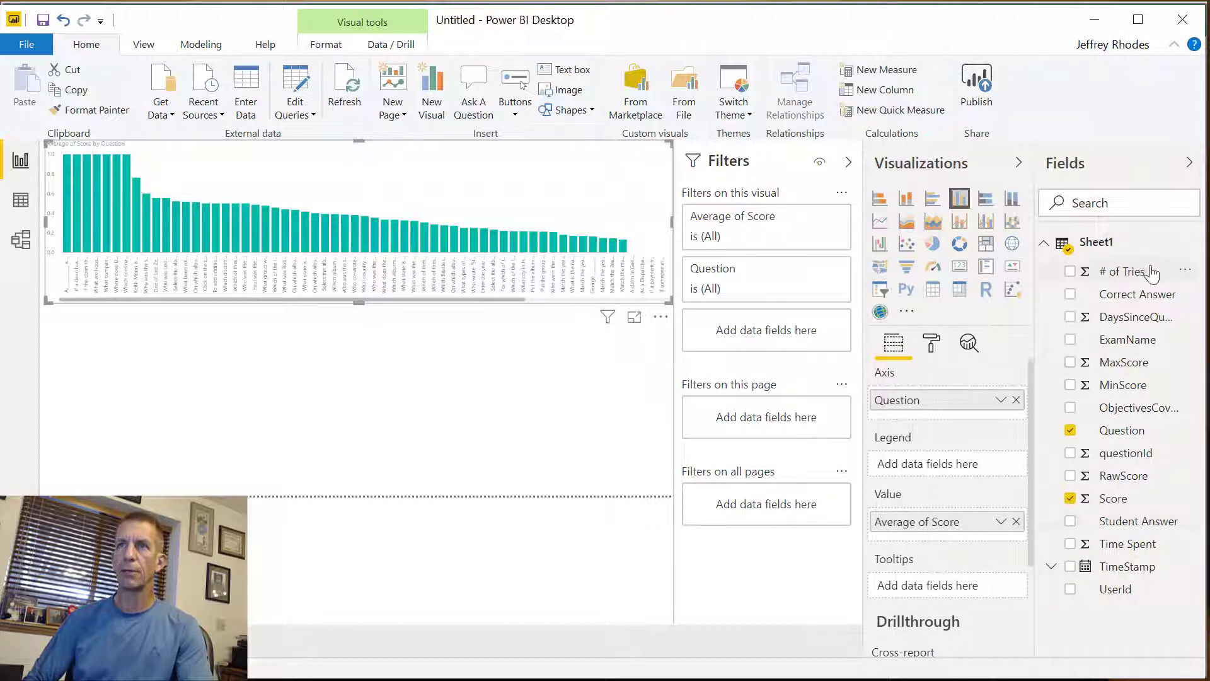
Add # of Tries as a second value in the column chart, aggregated as an average.
left_click_drag(1128, 271, 1007, 544)
left_click(1002, 548)
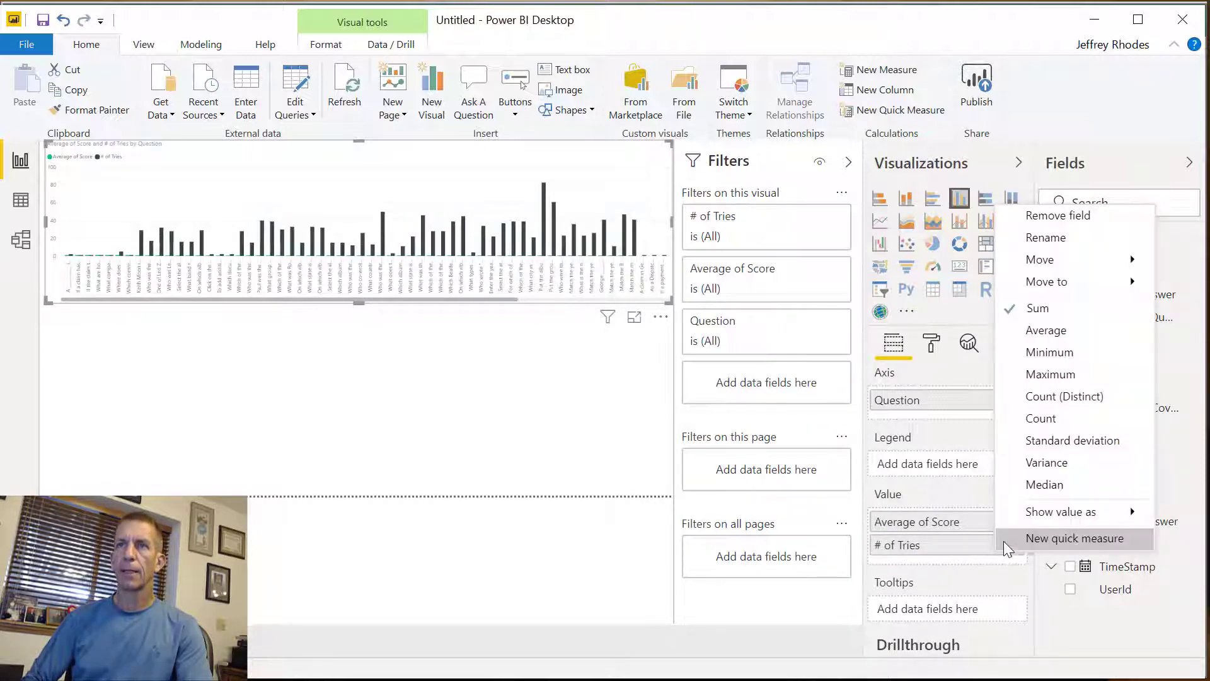
left_click(1052, 329)
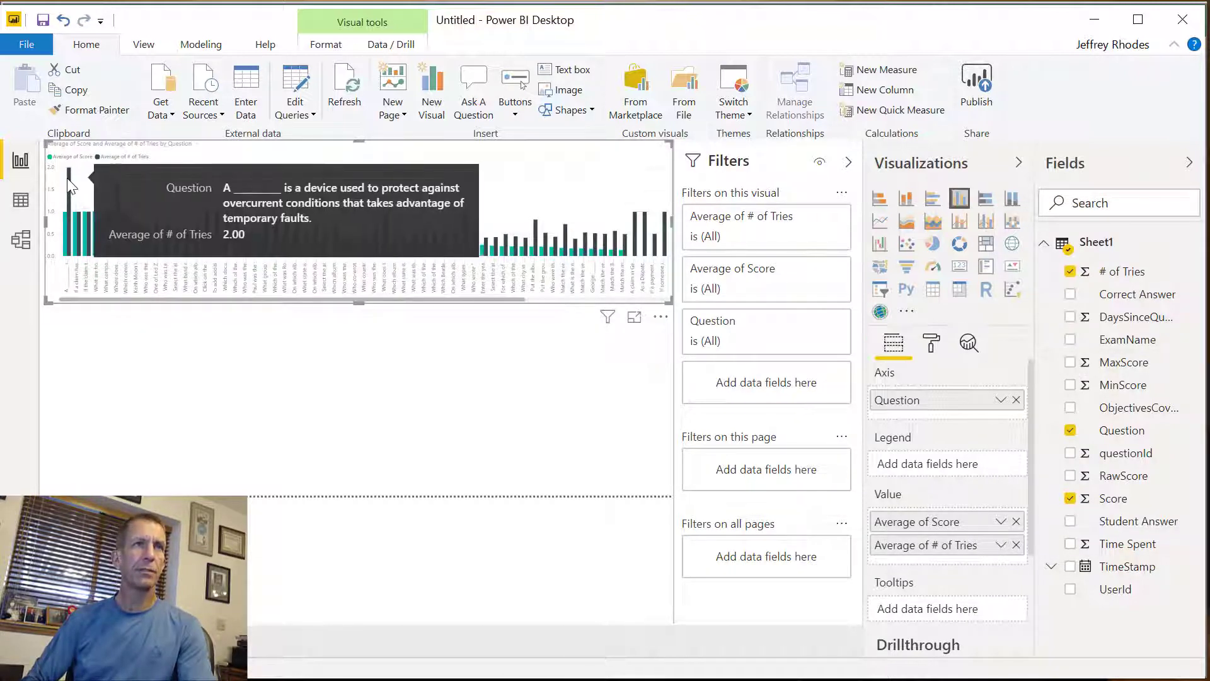
Inspect individual columns in the chart and highlight the question "Which album had the hit "Dreams" on it?".
mouse_move(74, 243)
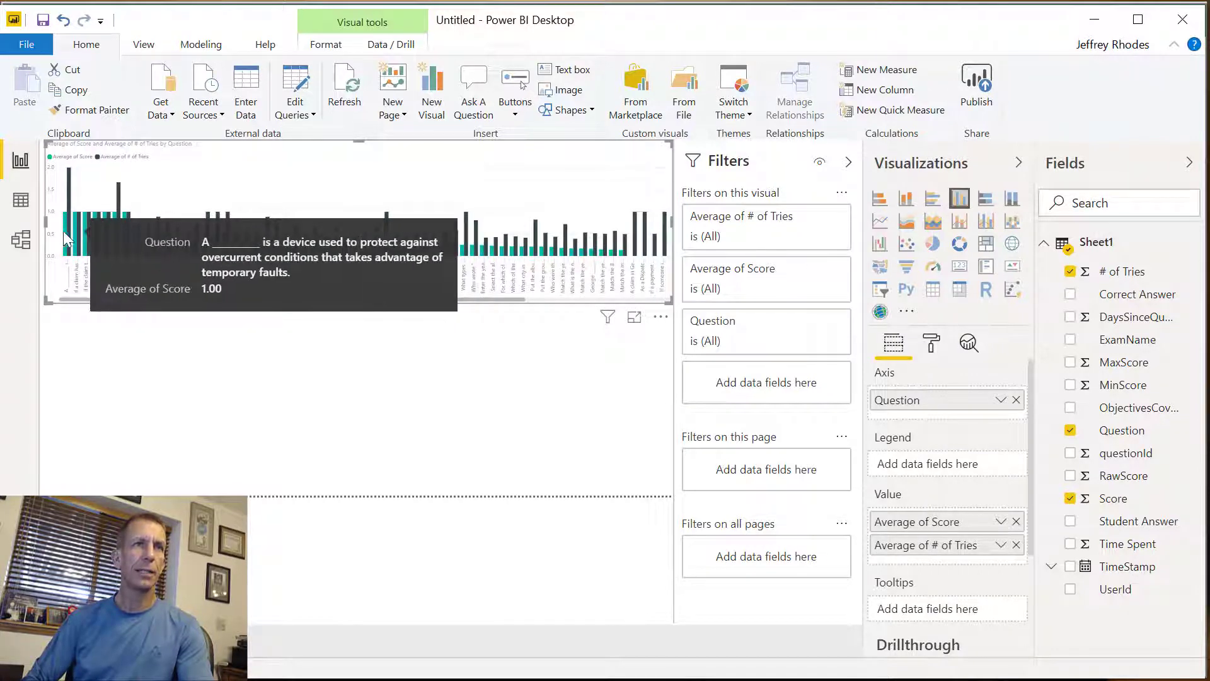
mouse_move(70, 214)
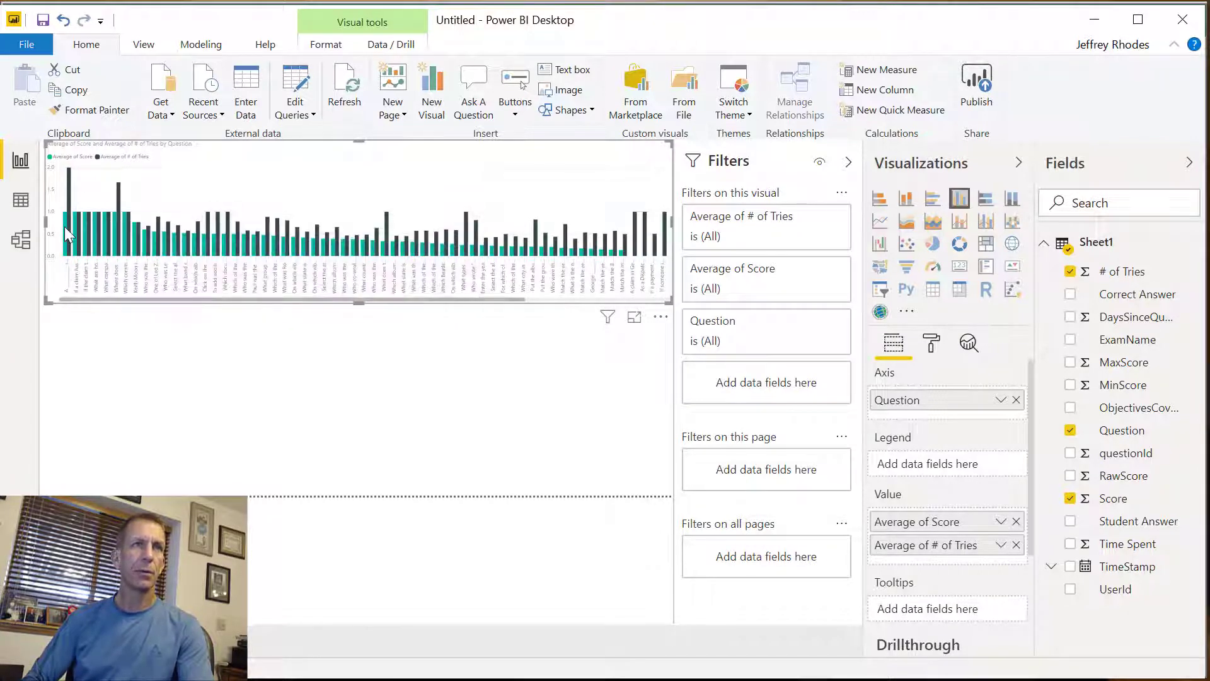
mouse_move(302, 265)
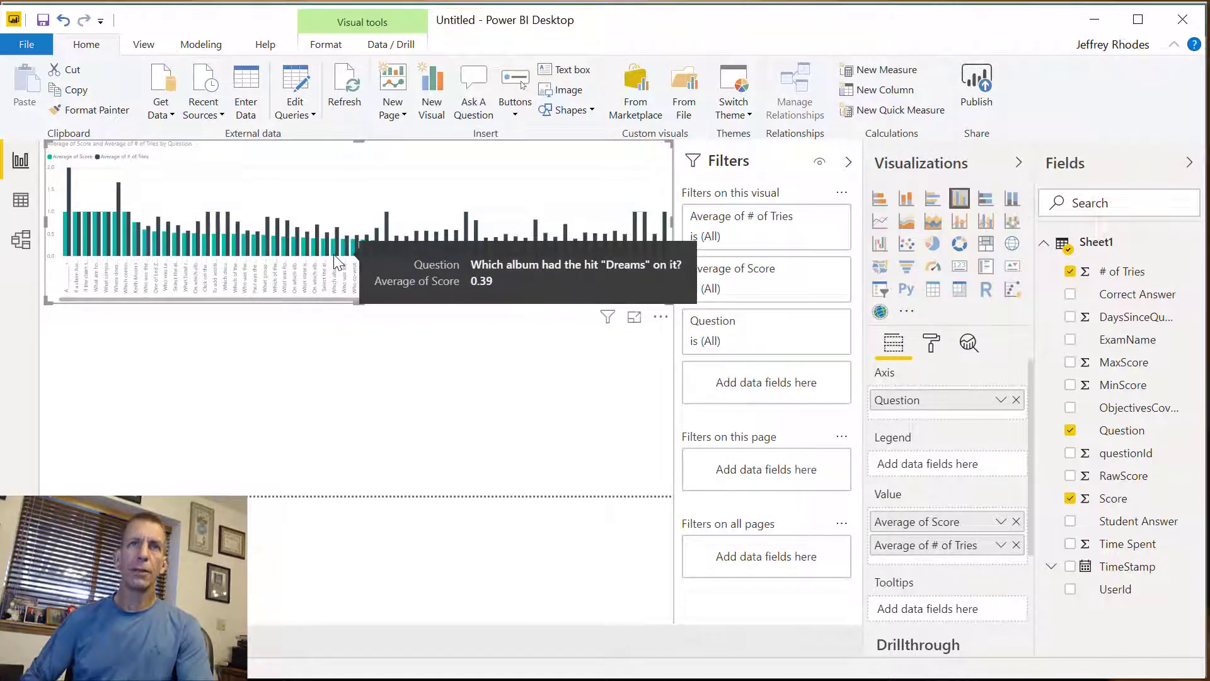
left_click(334, 255)
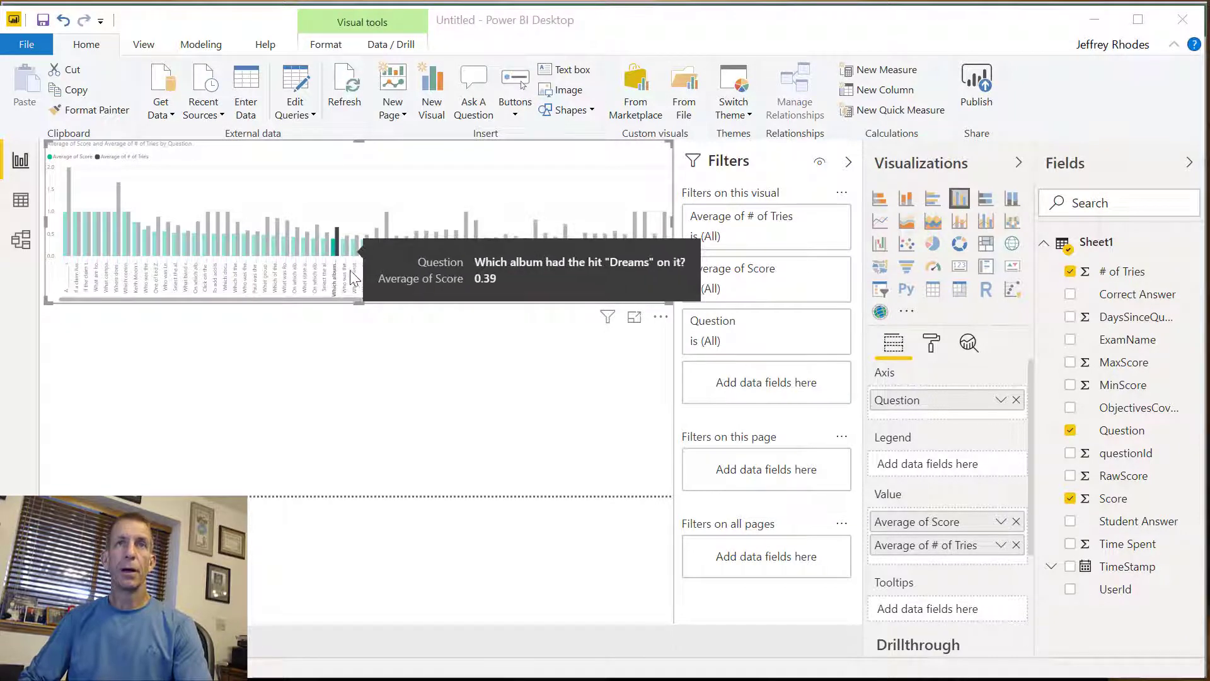
Insert a pie chart as a separate visual, narrowed and placed below the left end of the column chart.
left_click(341, 417)
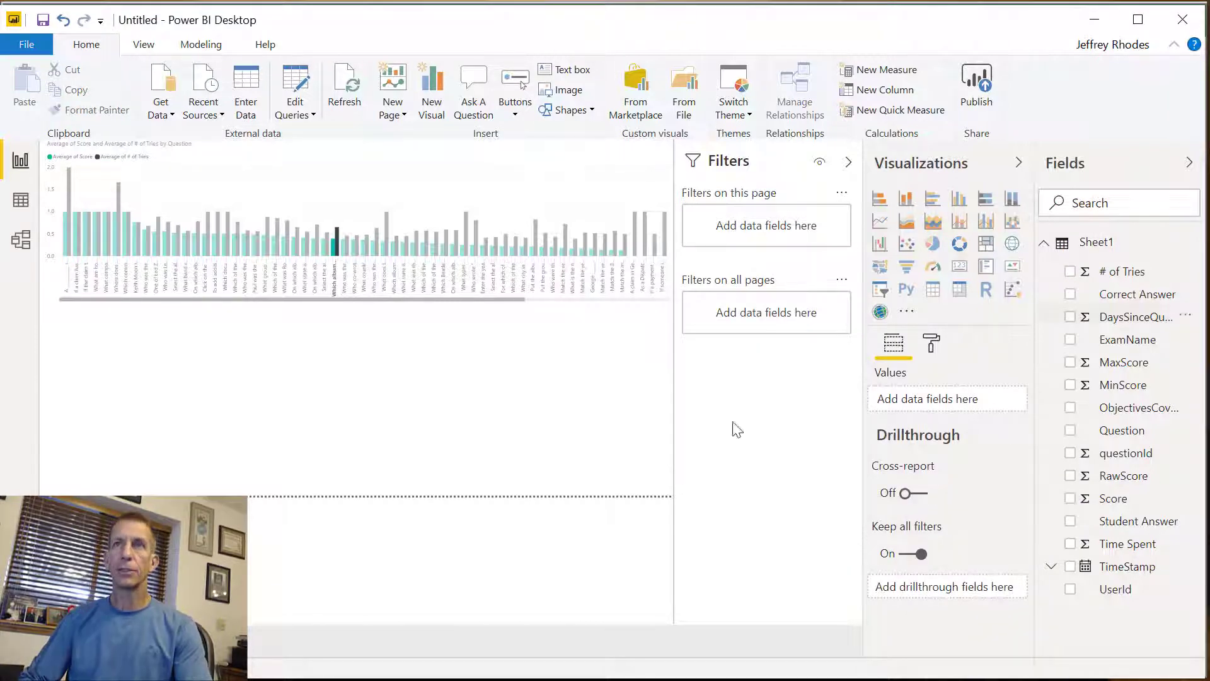
left_click(934, 245)
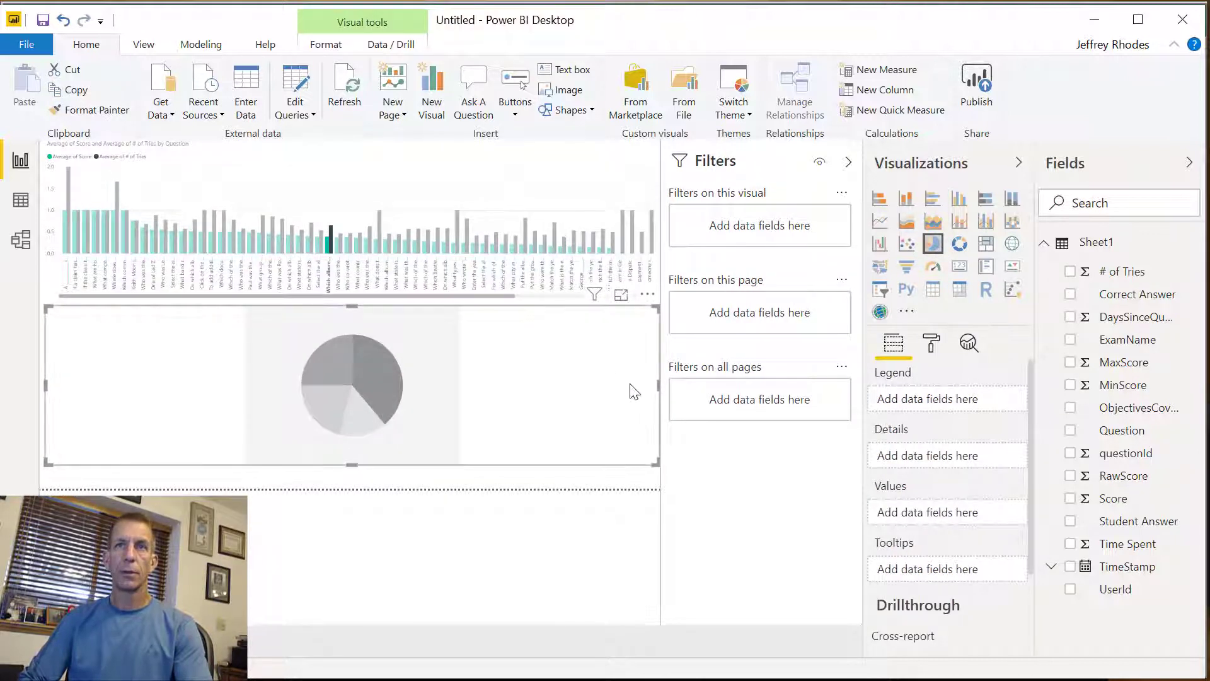
left_click_drag(661, 386, 388, 440)
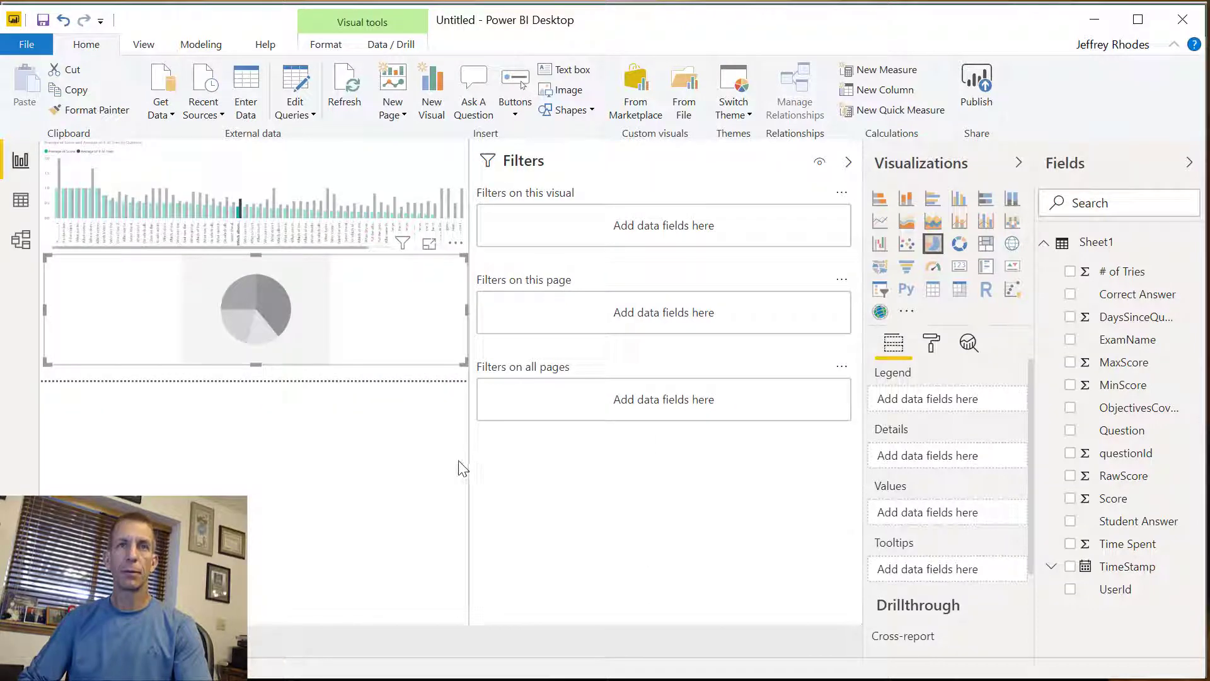
left_click_drag(470, 460, 743, 468)
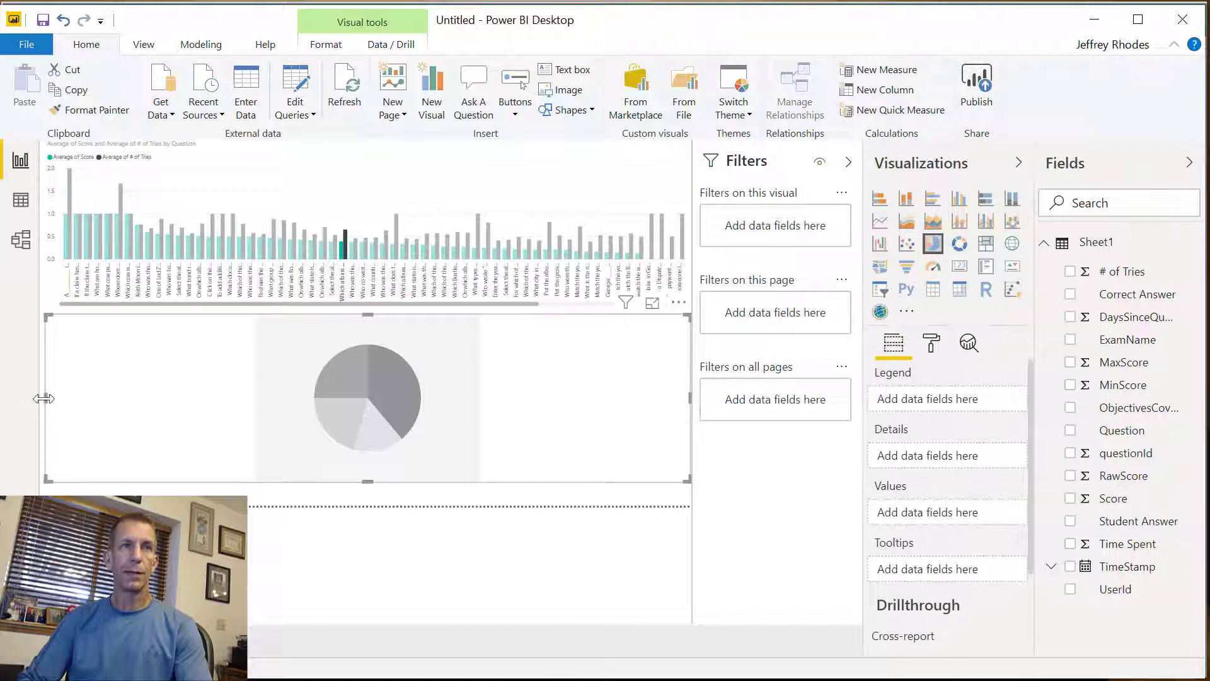
left_click_drag(42, 398, 265, 403)
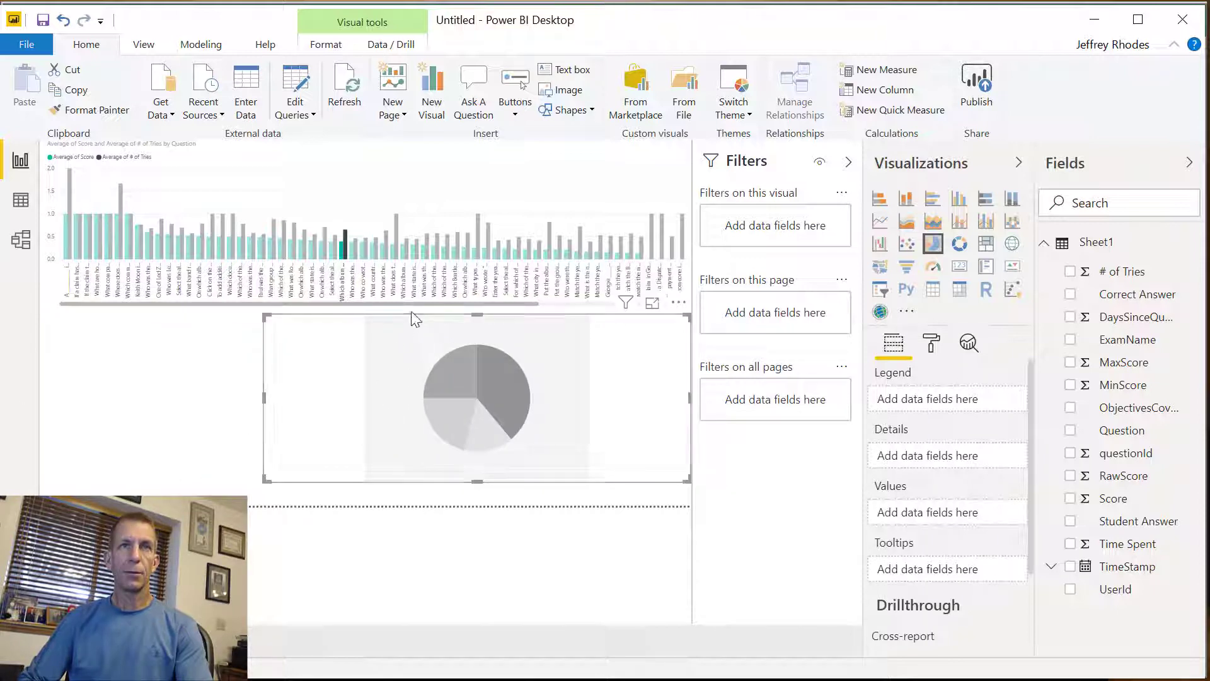
left_click_drag(408, 319, 186, 323)
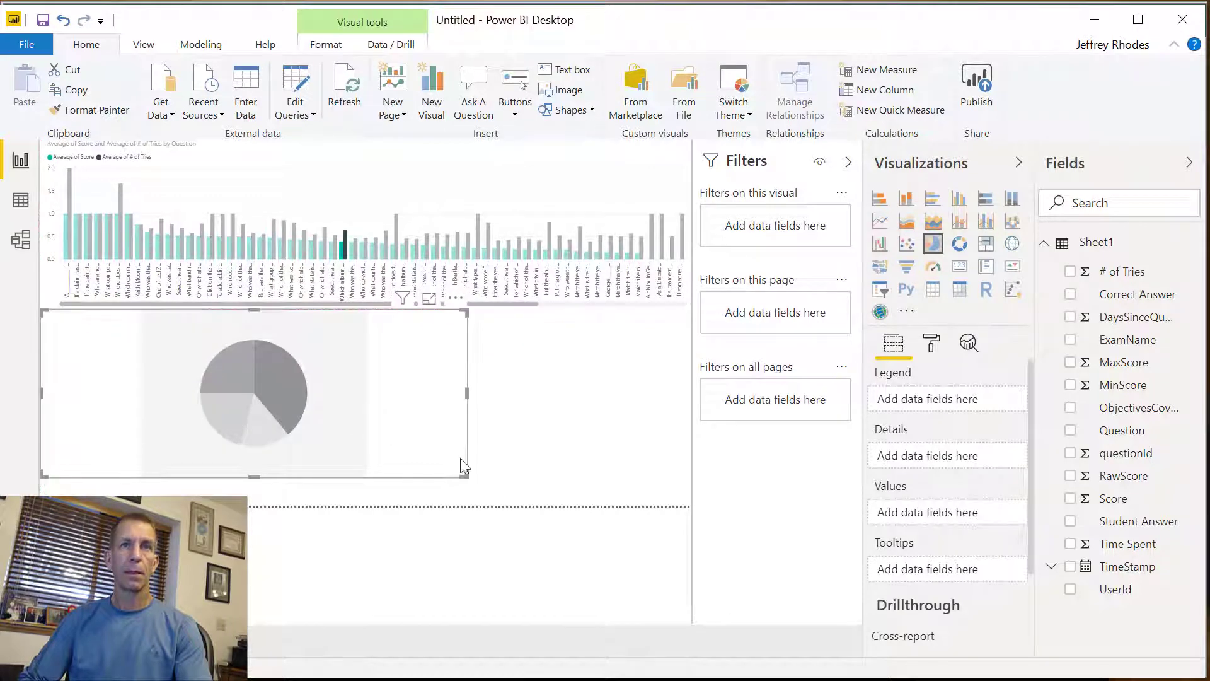
left_click_drag(466, 477, 249, 524)
left_click(290, 536)
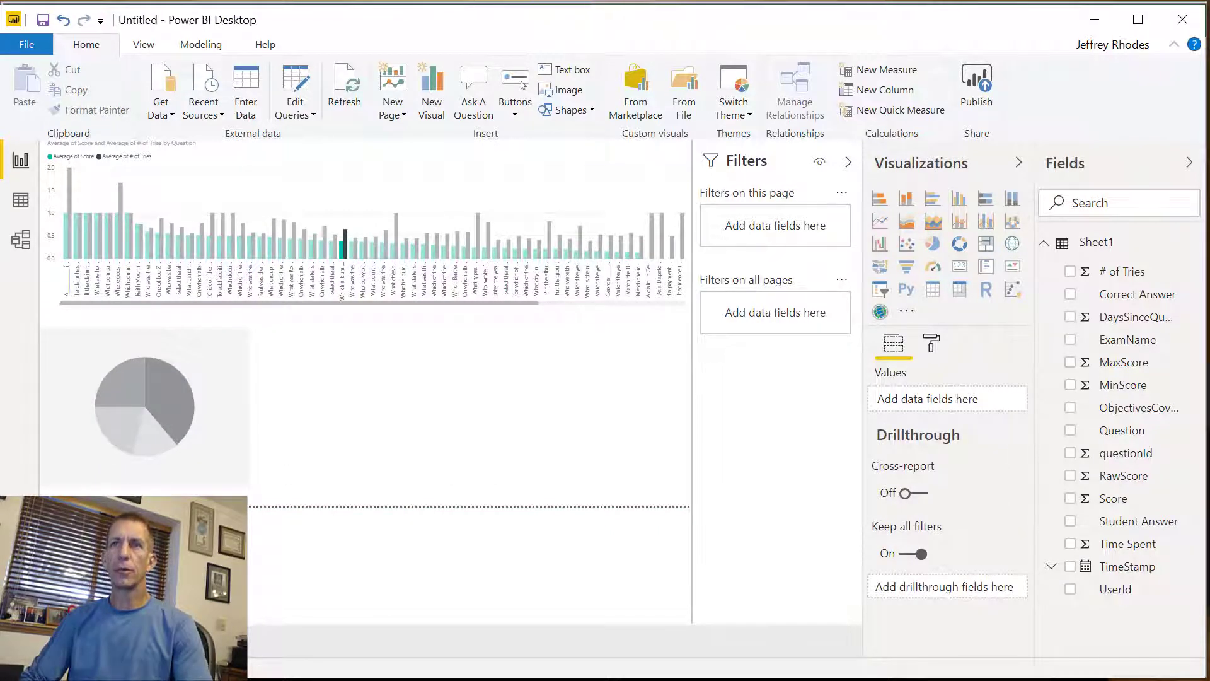
Set the pie chart's legend to Score and its values to questionId.
left_click(199, 440)
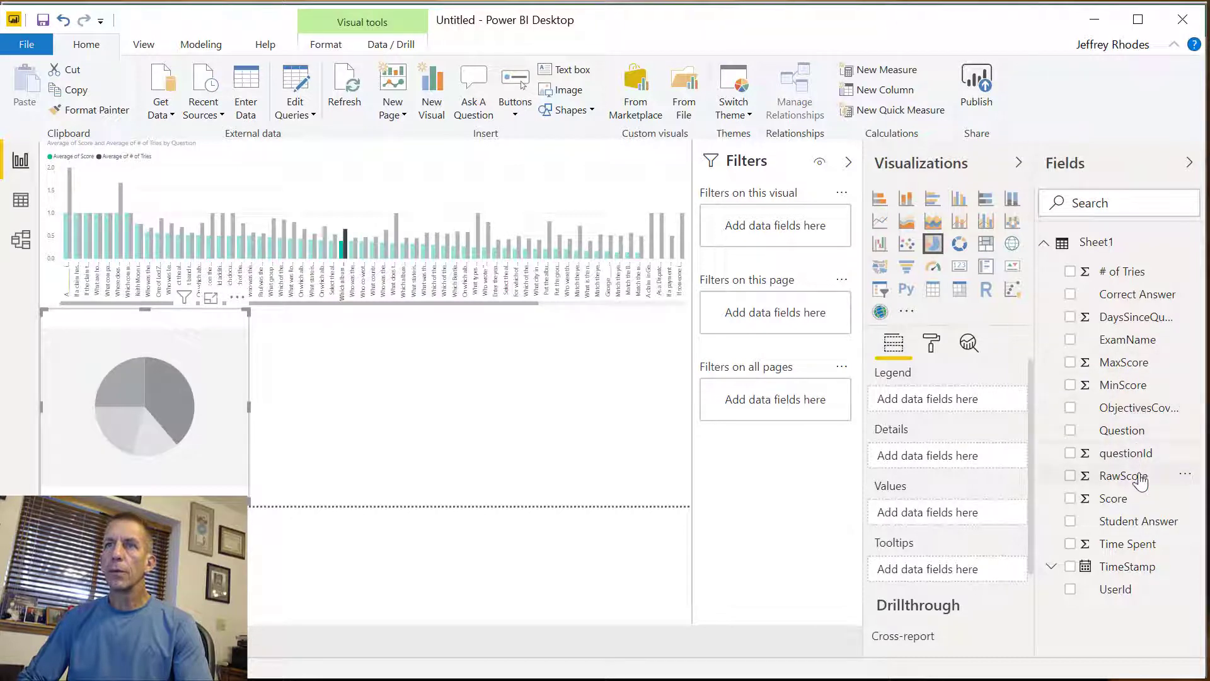
left_click_drag(1116, 500, 951, 411)
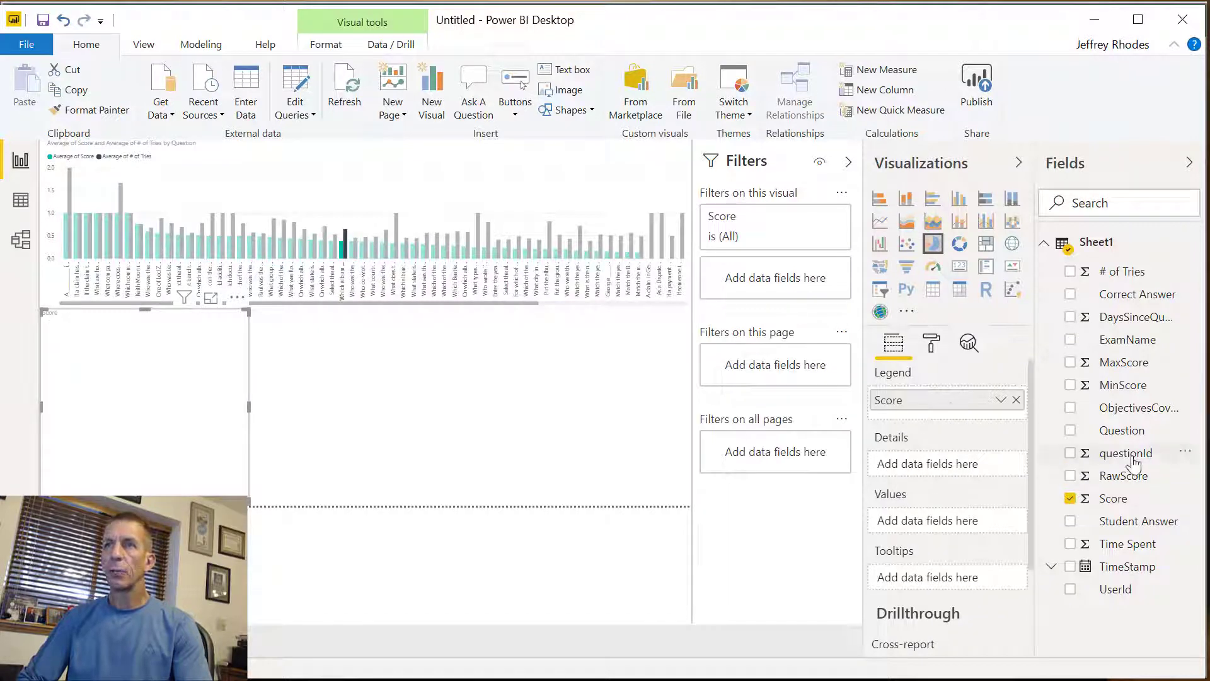
left_click_drag(1133, 462, 985, 534)
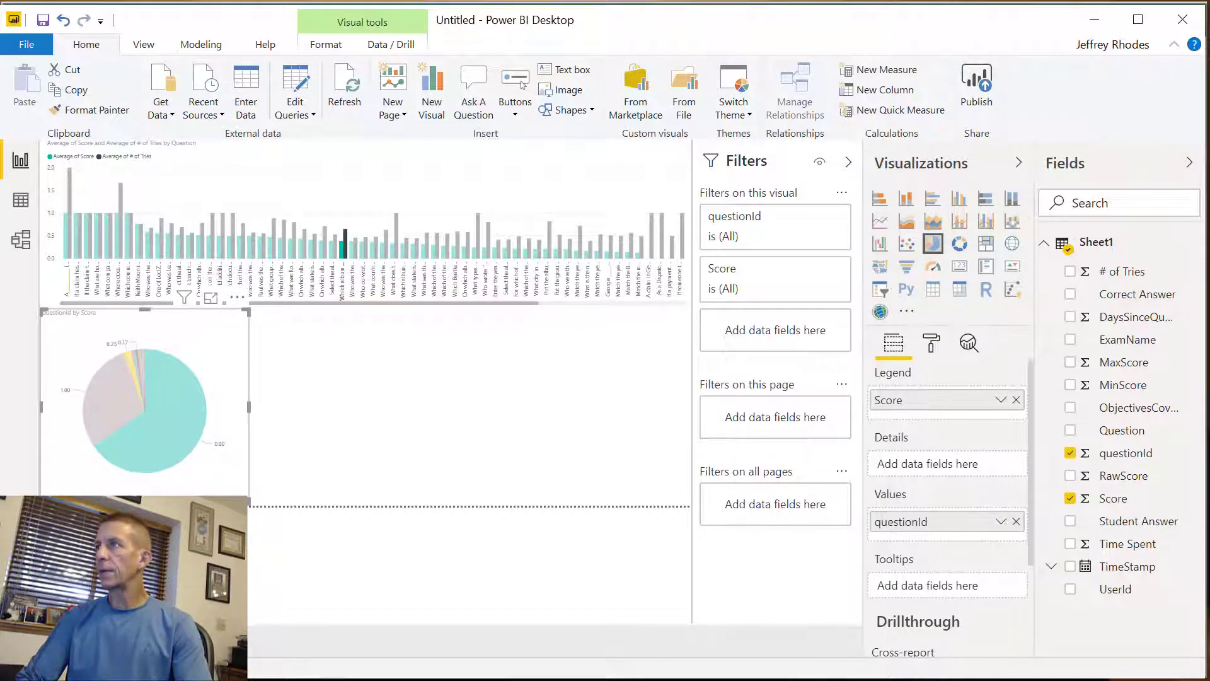
Rename the pie chart's questionId value as "# of Questions" and inspect the slices' details.
left_click(1001, 522)
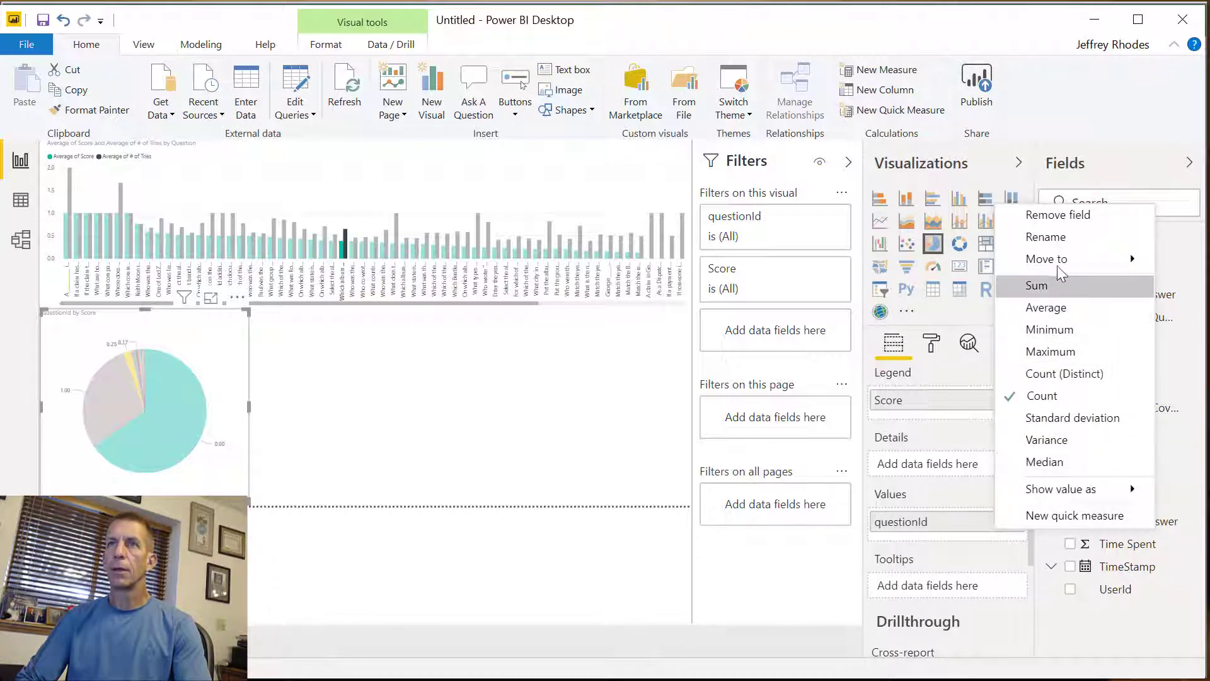
left_click(1051, 237)
type("#")
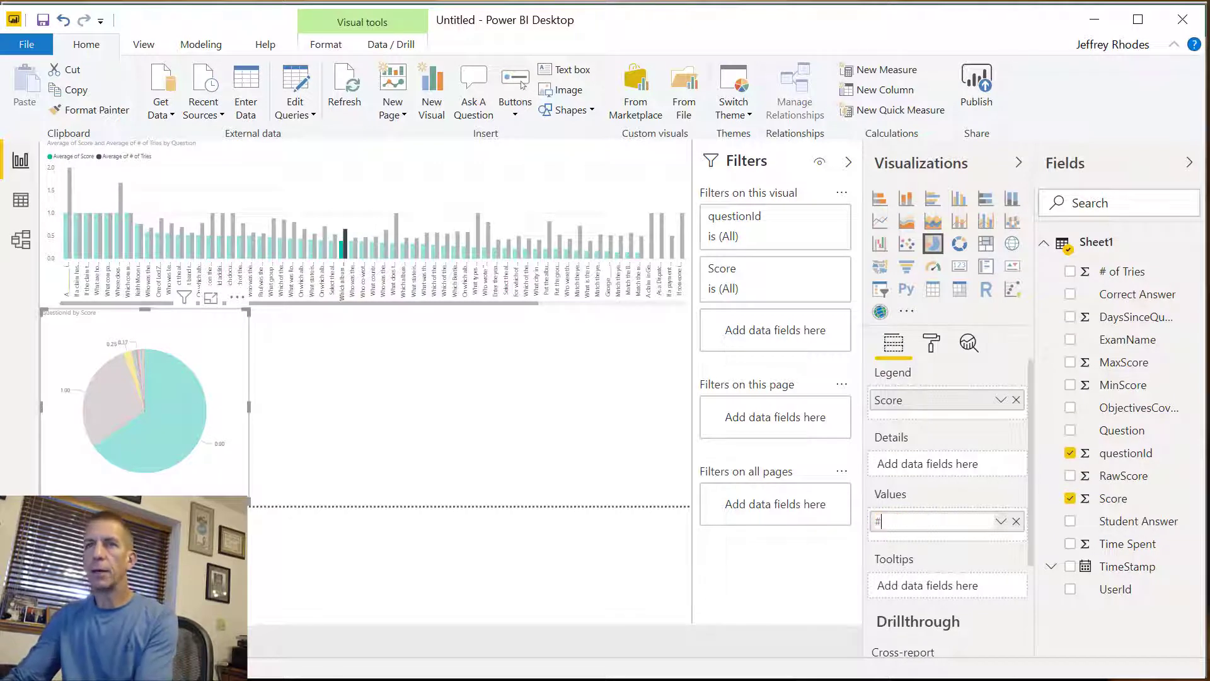
type(" of Questions")
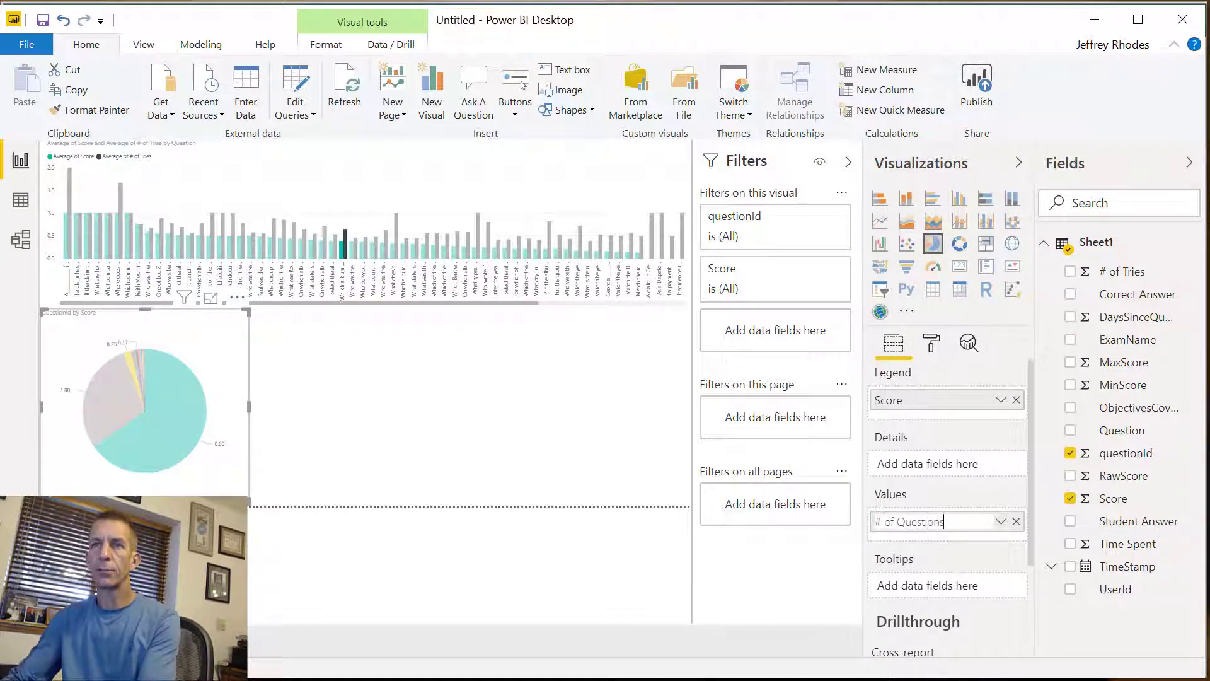
key("Return")
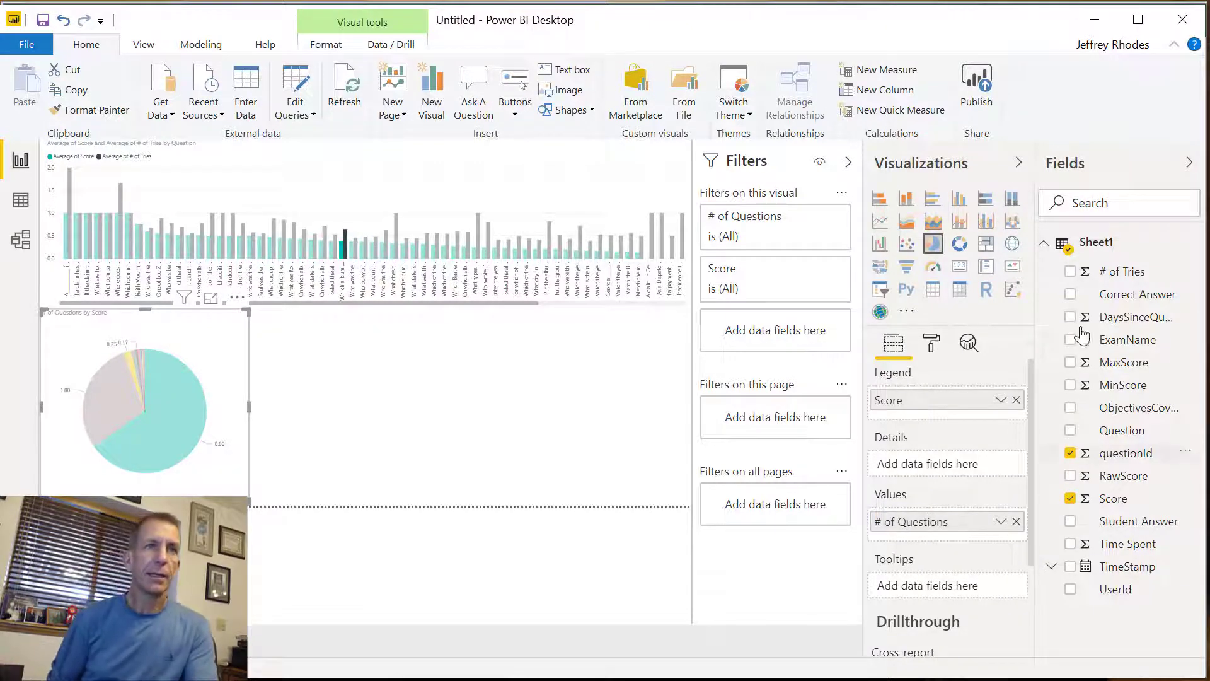
left_click(475, 402)
mouse_move(179, 421)
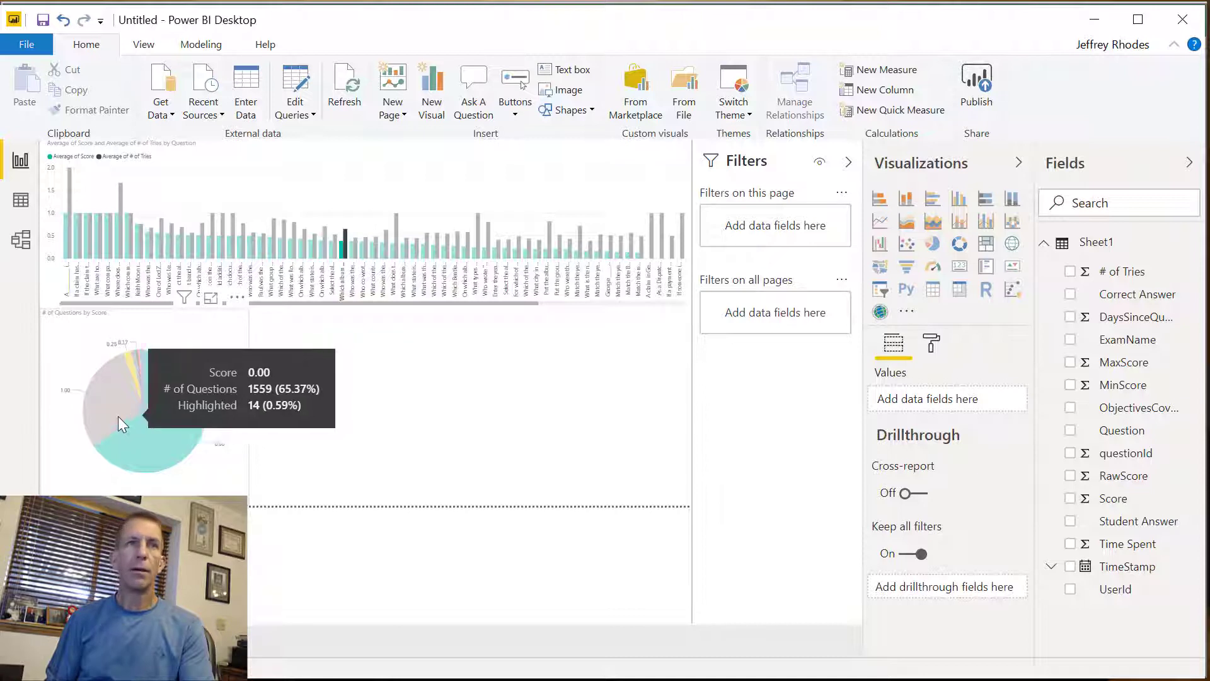
mouse_move(101, 406)
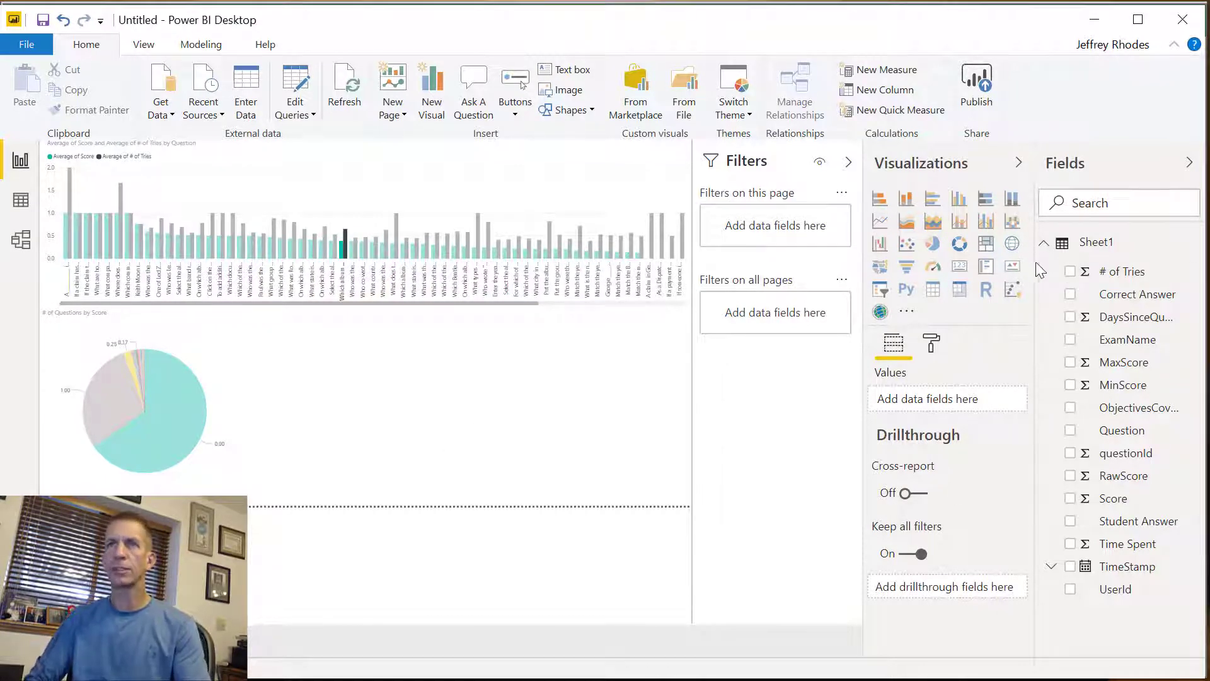
Insert a TimeStamp slicer beside the pie chart, sized to a low strip that leaves room for its header.
left_click(882, 291)
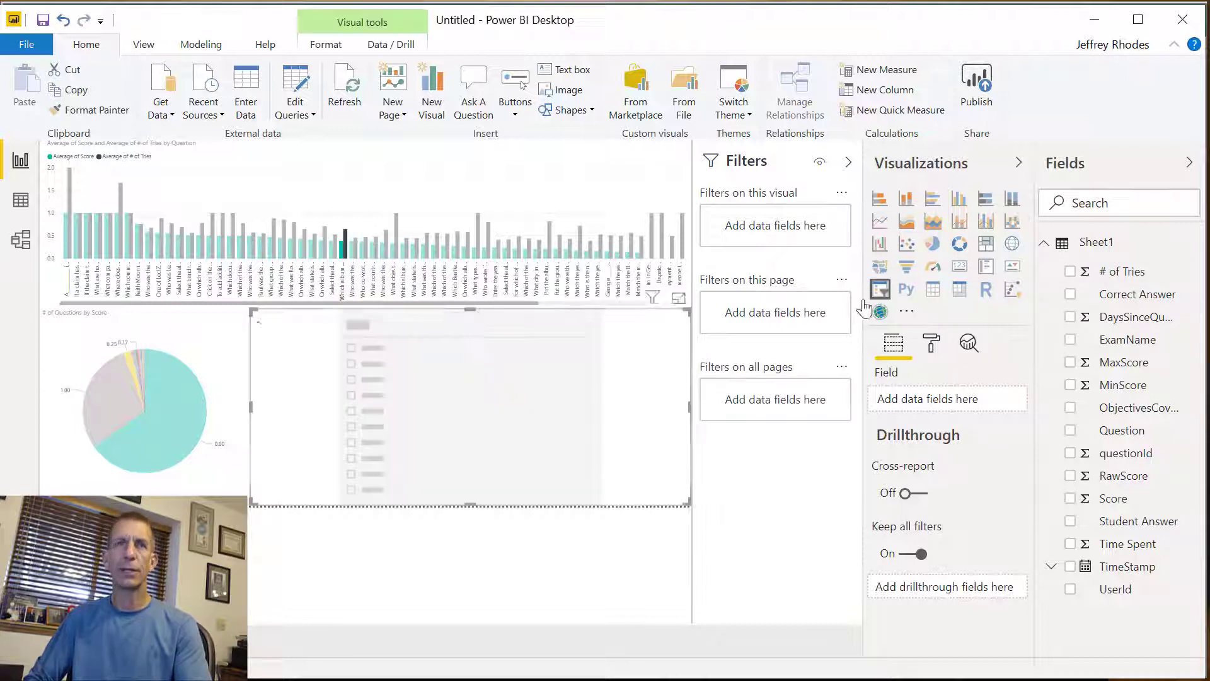
left_click_drag(688, 501, 693, 347)
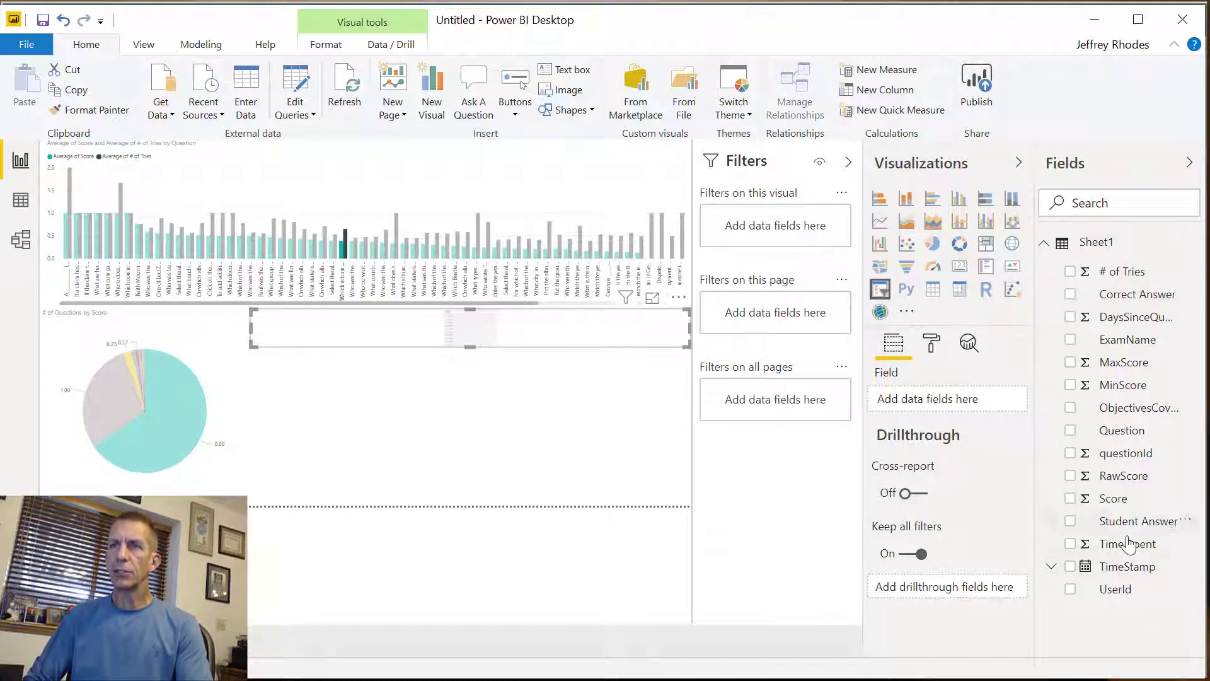
left_click_drag(1132, 566, 965, 403)
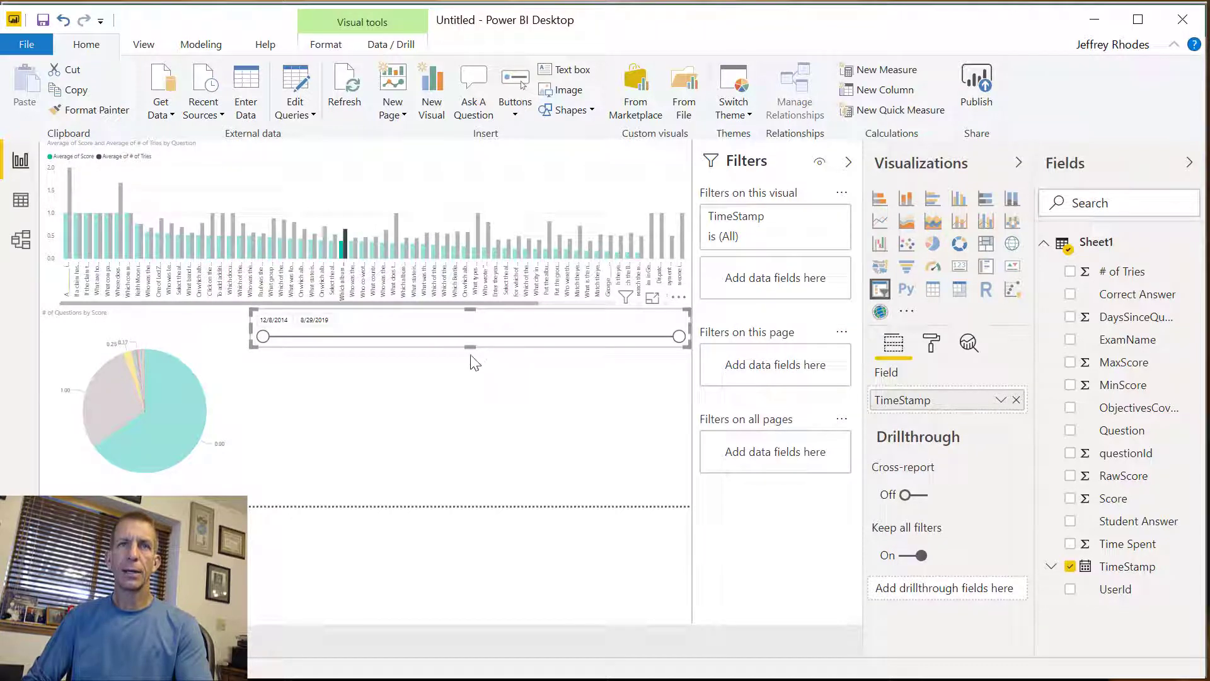
left_click_drag(473, 344, 479, 363)
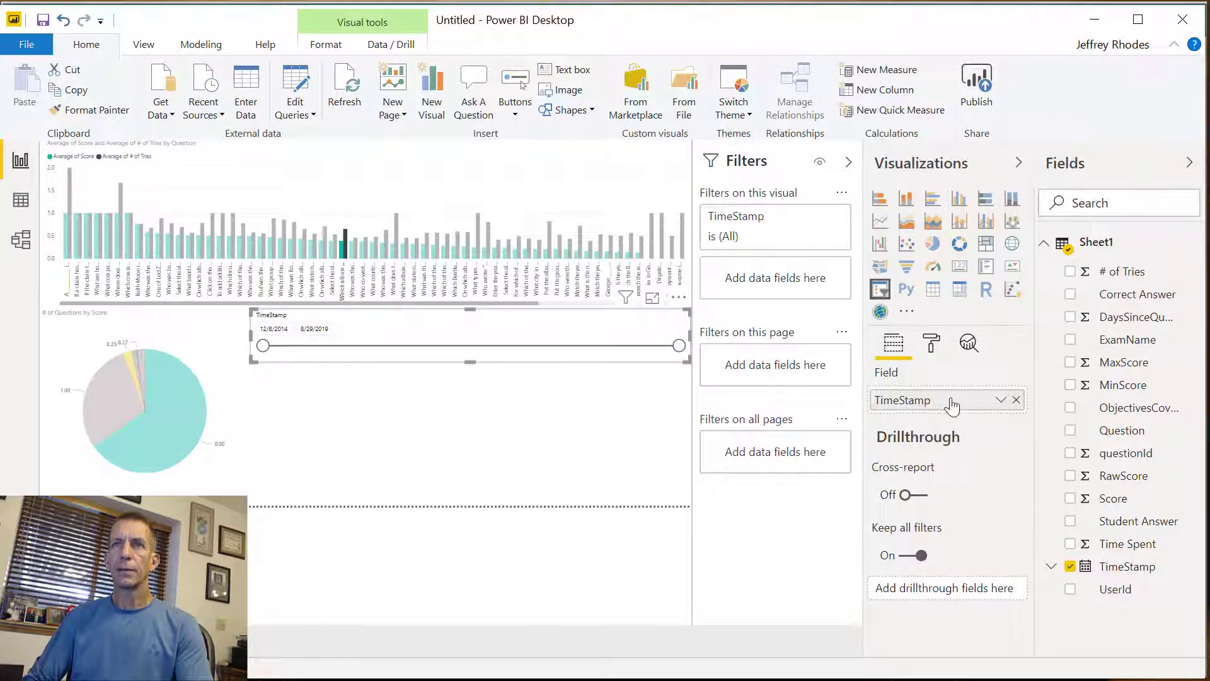
Rename the slicer's TimeStamp field as "Date" and deselect the slicer.
left_click(1001, 400)
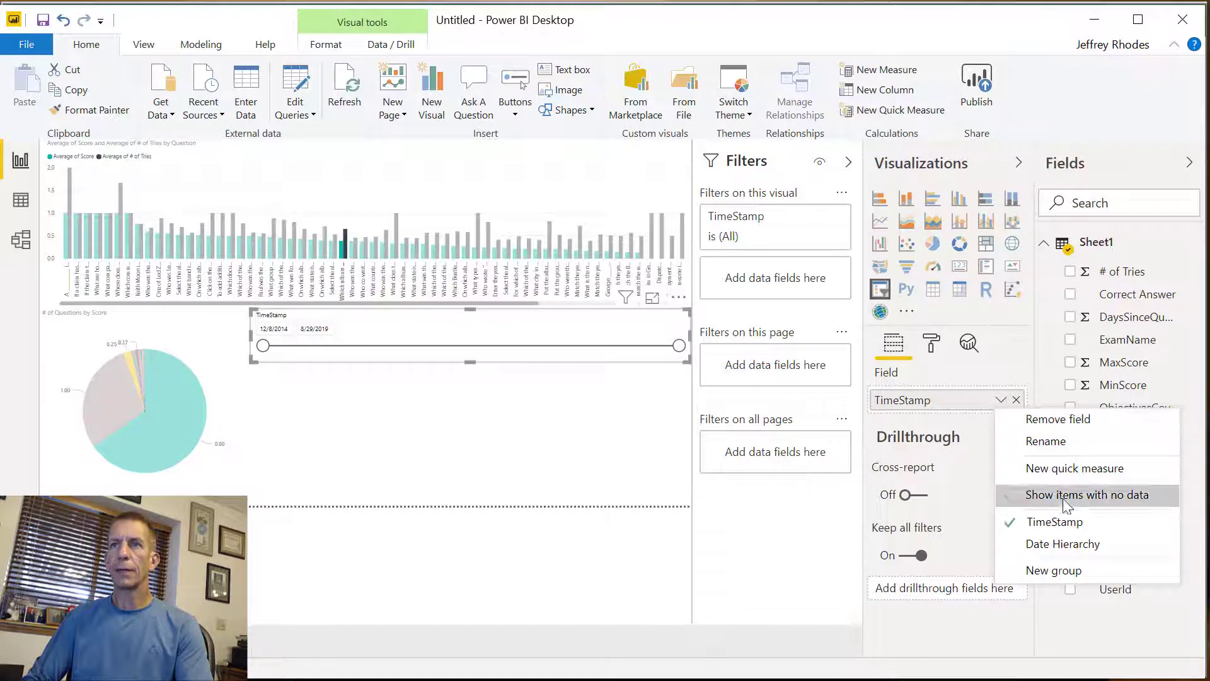
left_click(1047, 440)
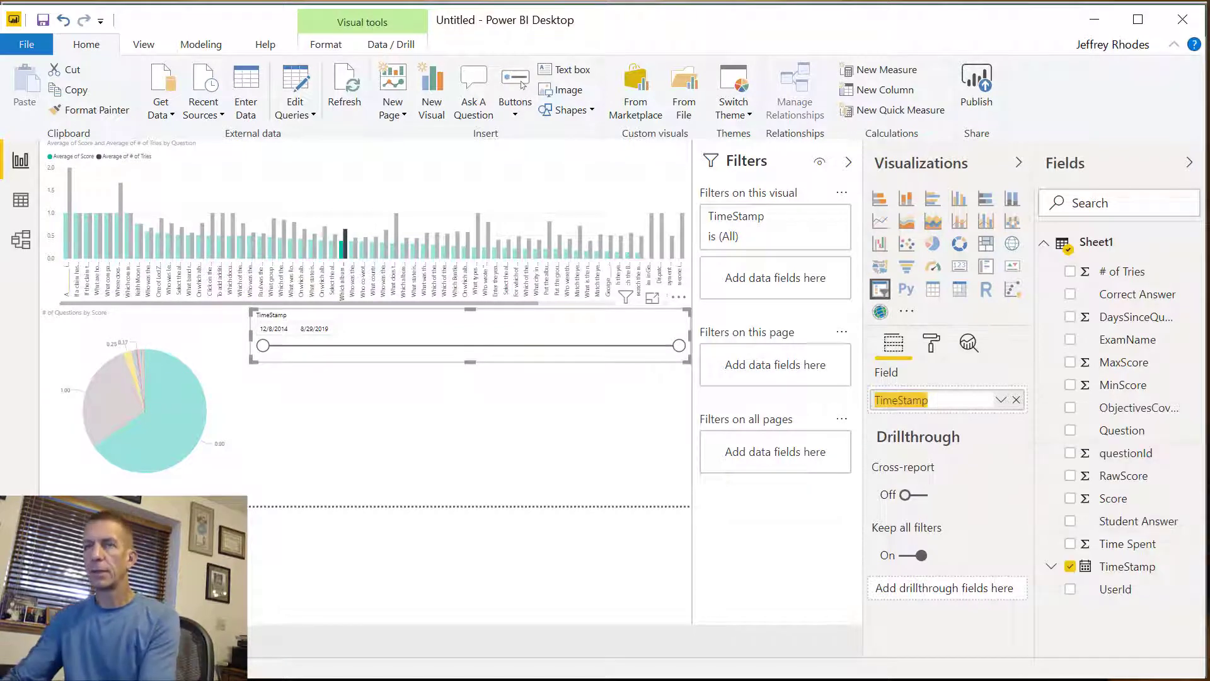
type("Date")
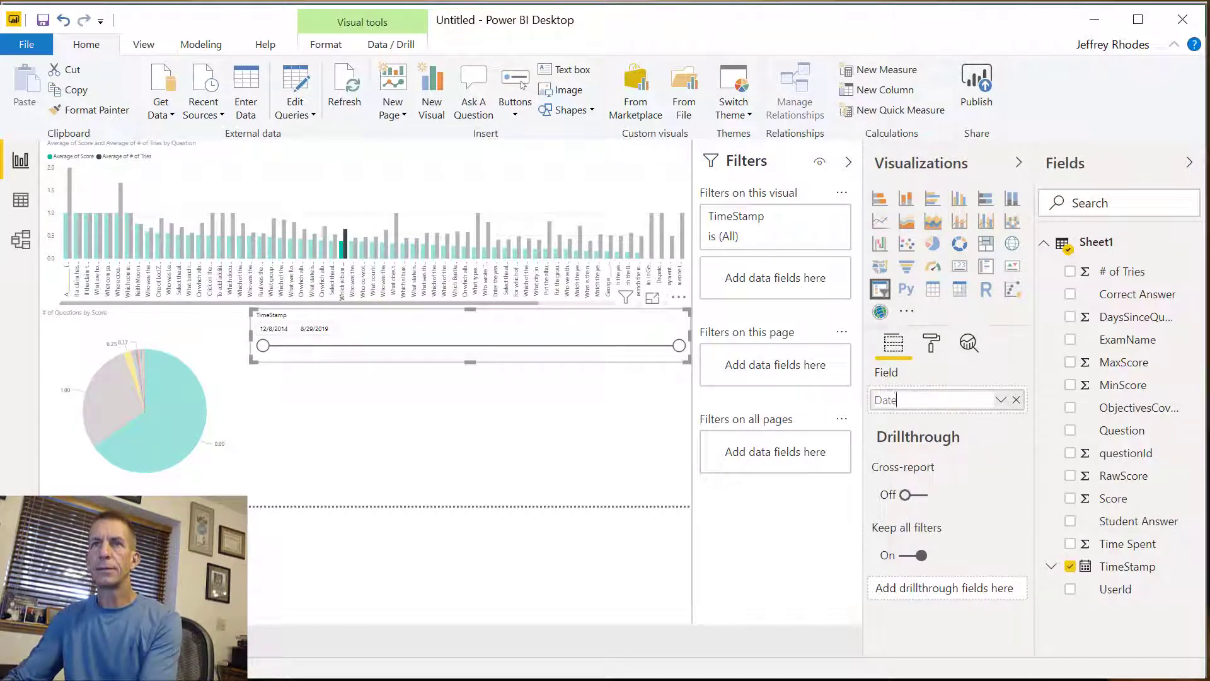
key("Return")
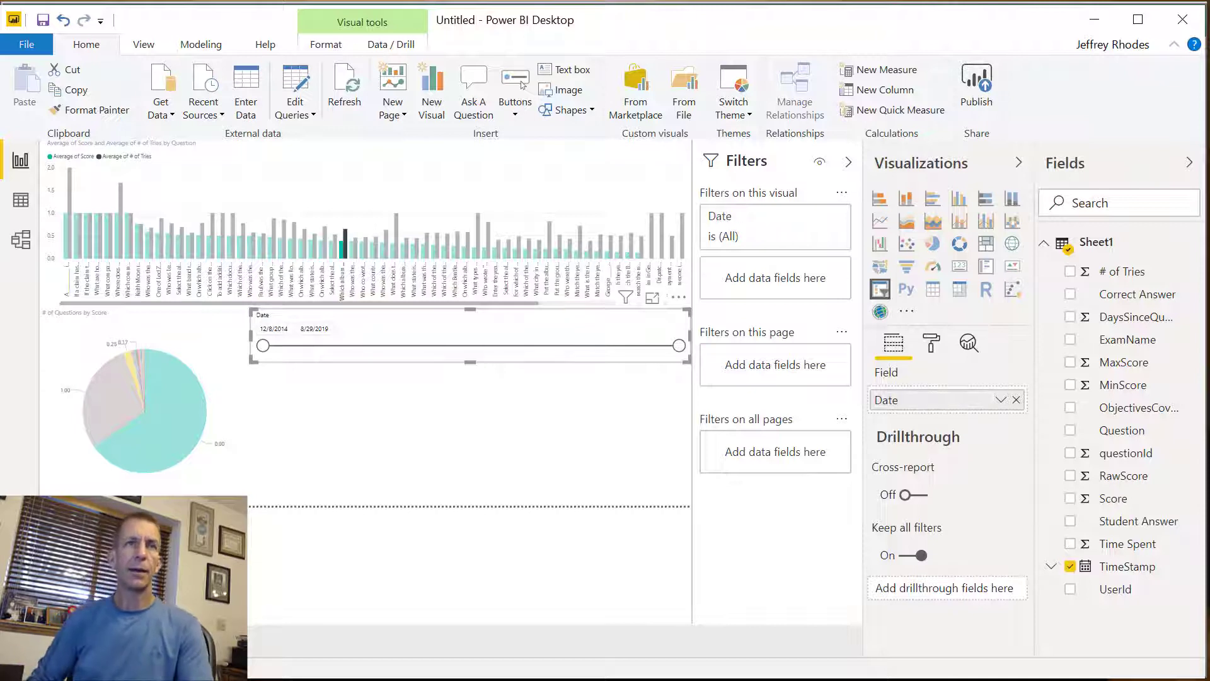
left_click(404, 419)
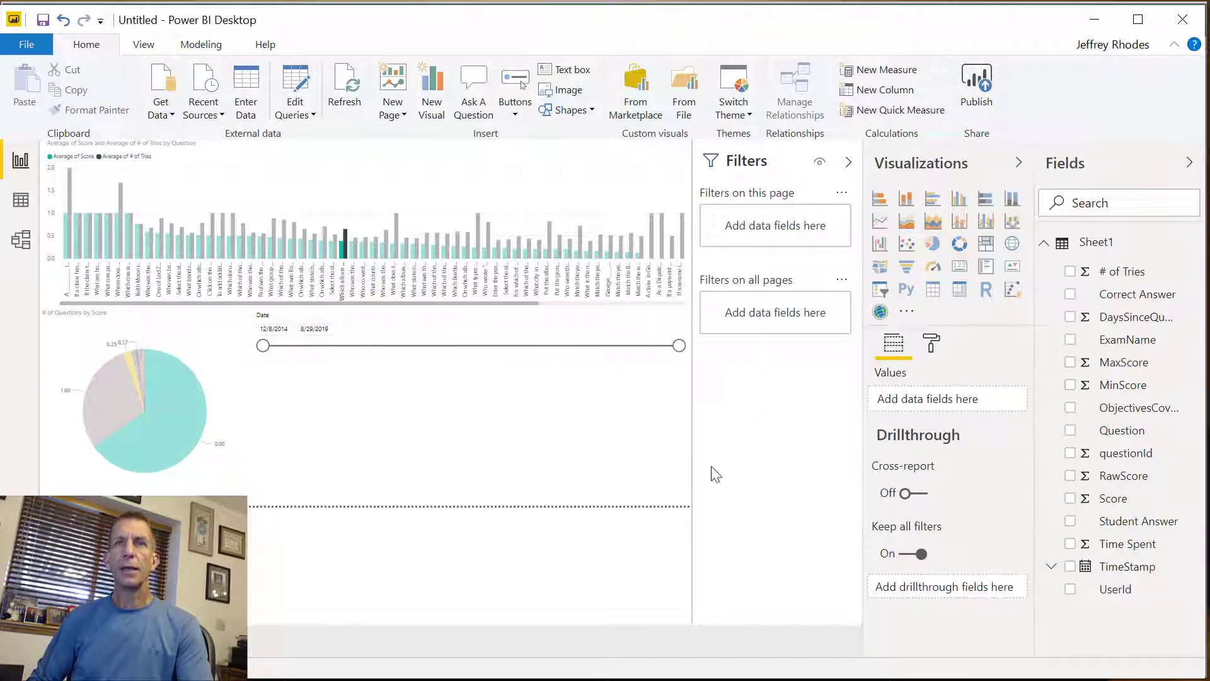
Insert a table below the date slicer with the Question, Score, Student Answer and Correct Answer fields as its columns.
left_click(933, 290)
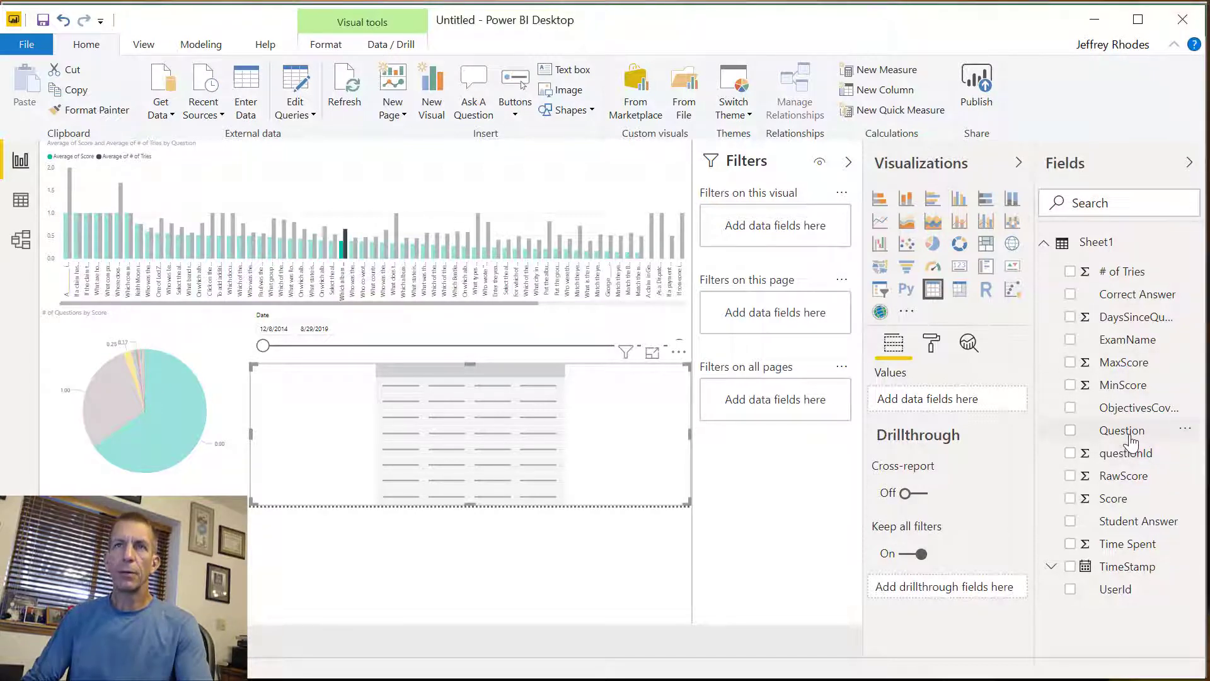
left_click_drag(1132, 443, 988, 407)
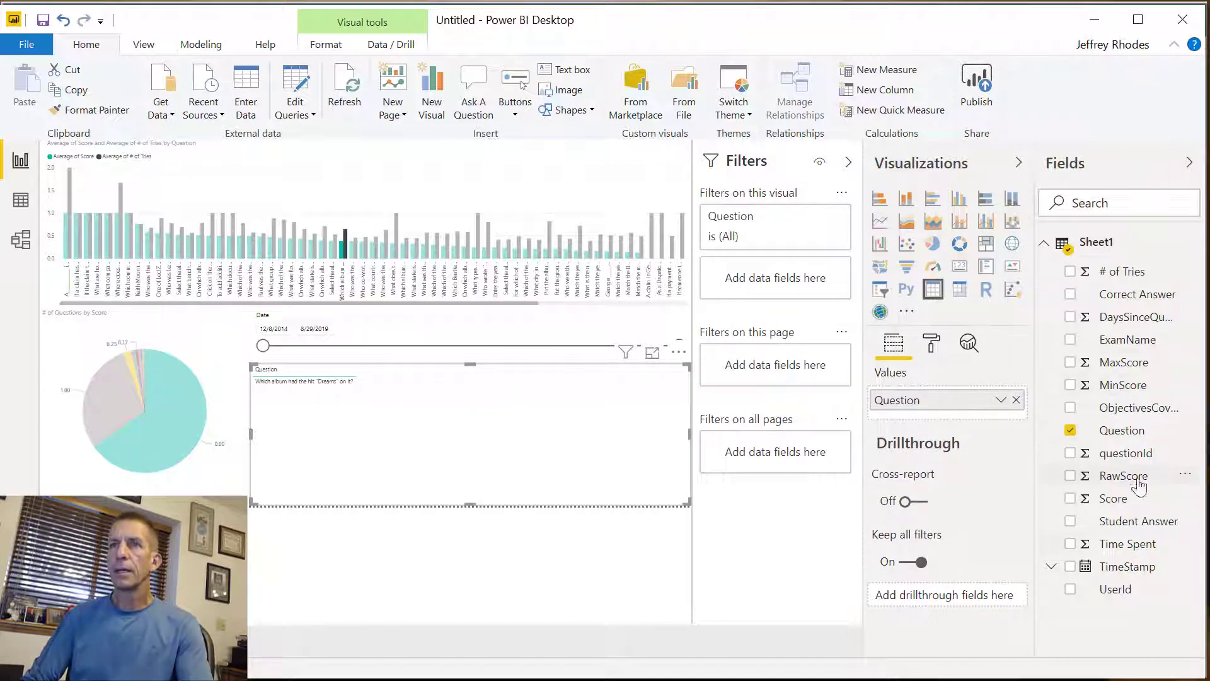
left_click_drag(1113, 498, 1002, 413)
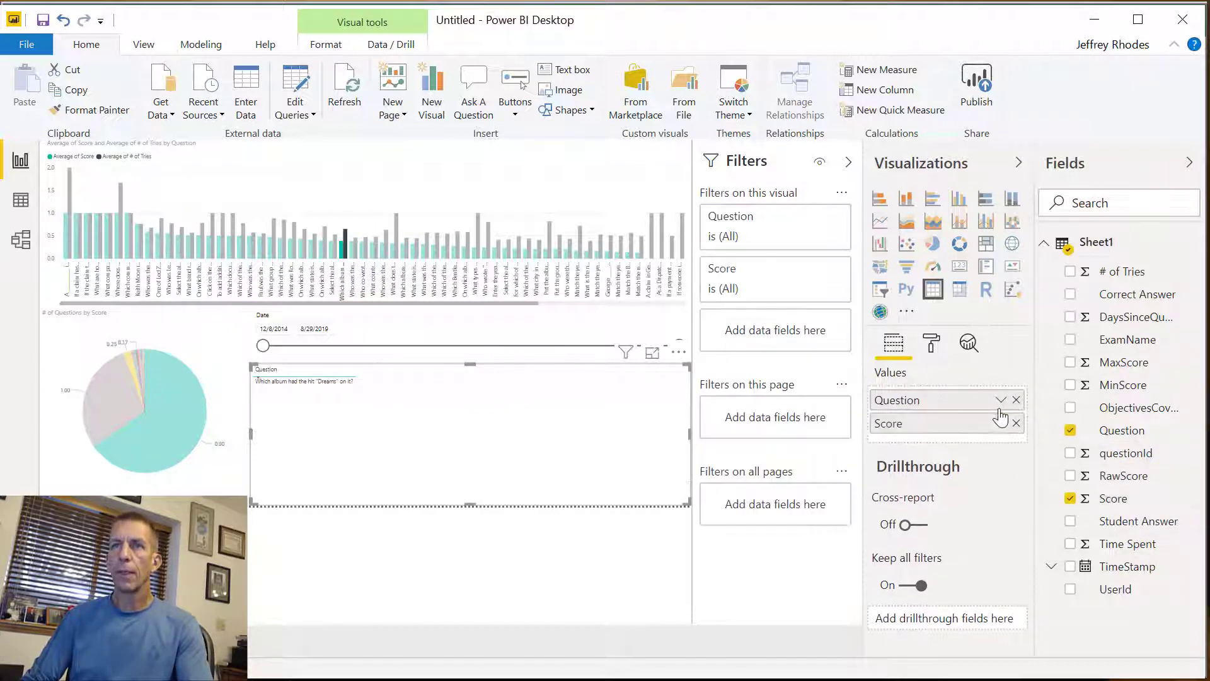
left_click_drag(1163, 524, 1020, 442)
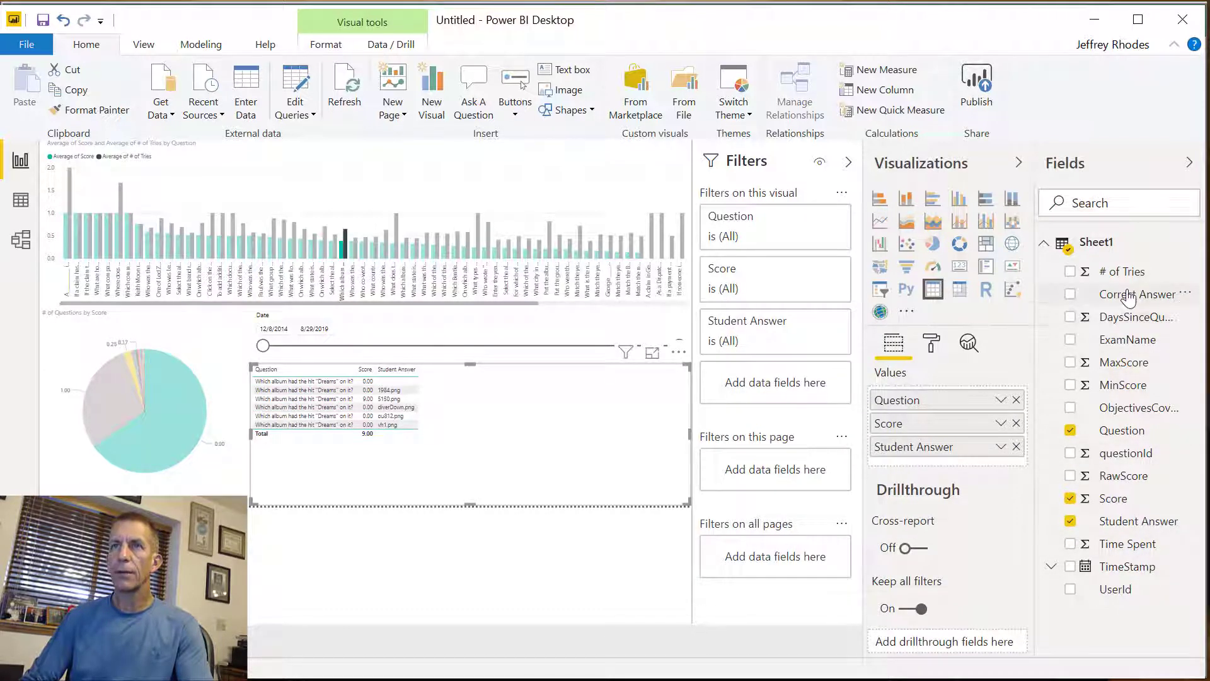
left_click_drag(1129, 295, 994, 464)
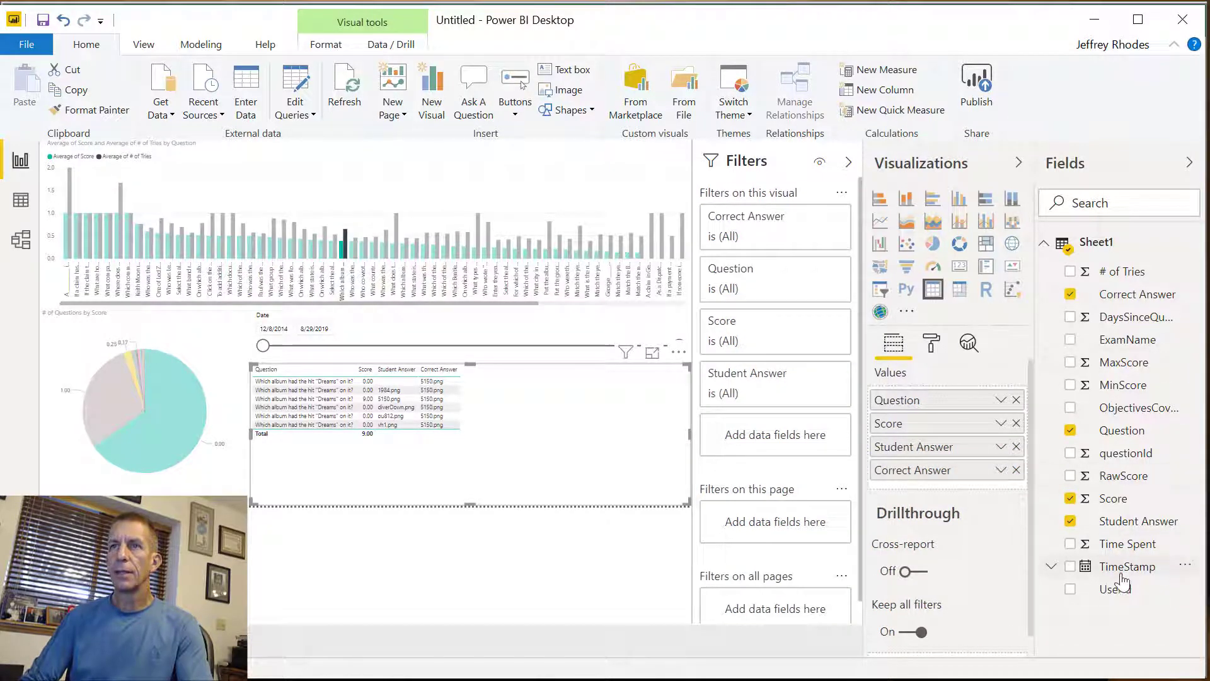
left_click_drag(1125, 567, 982, 488)
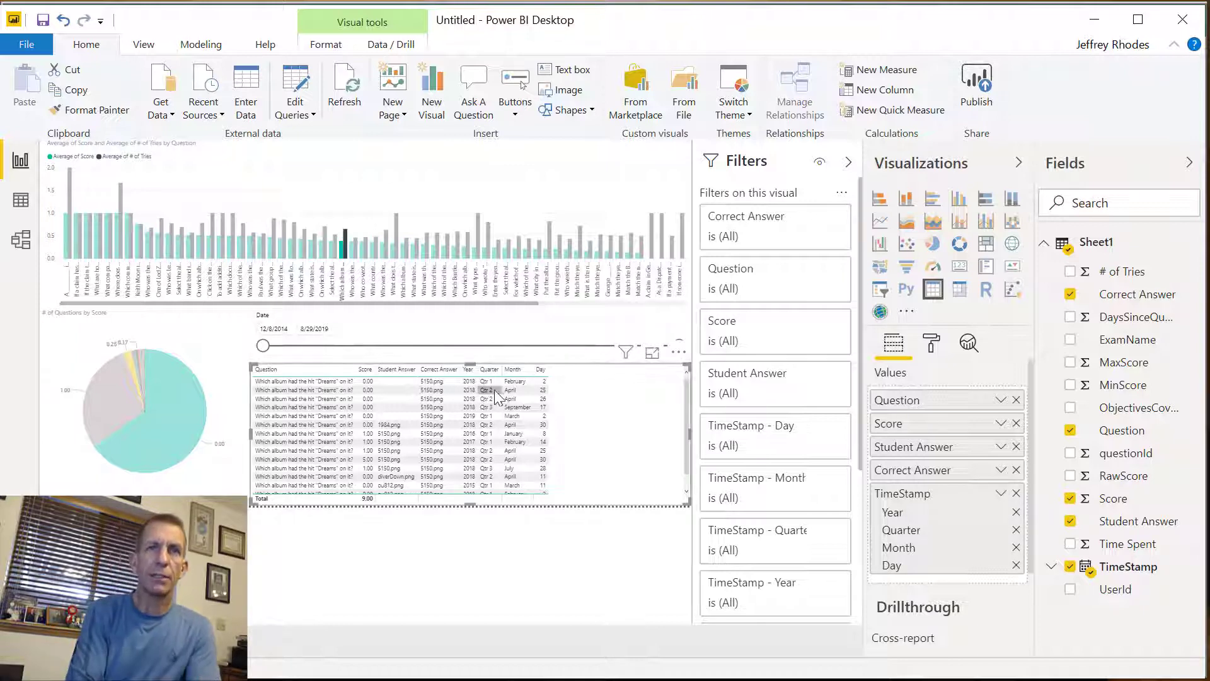
left_click(1002, 494)
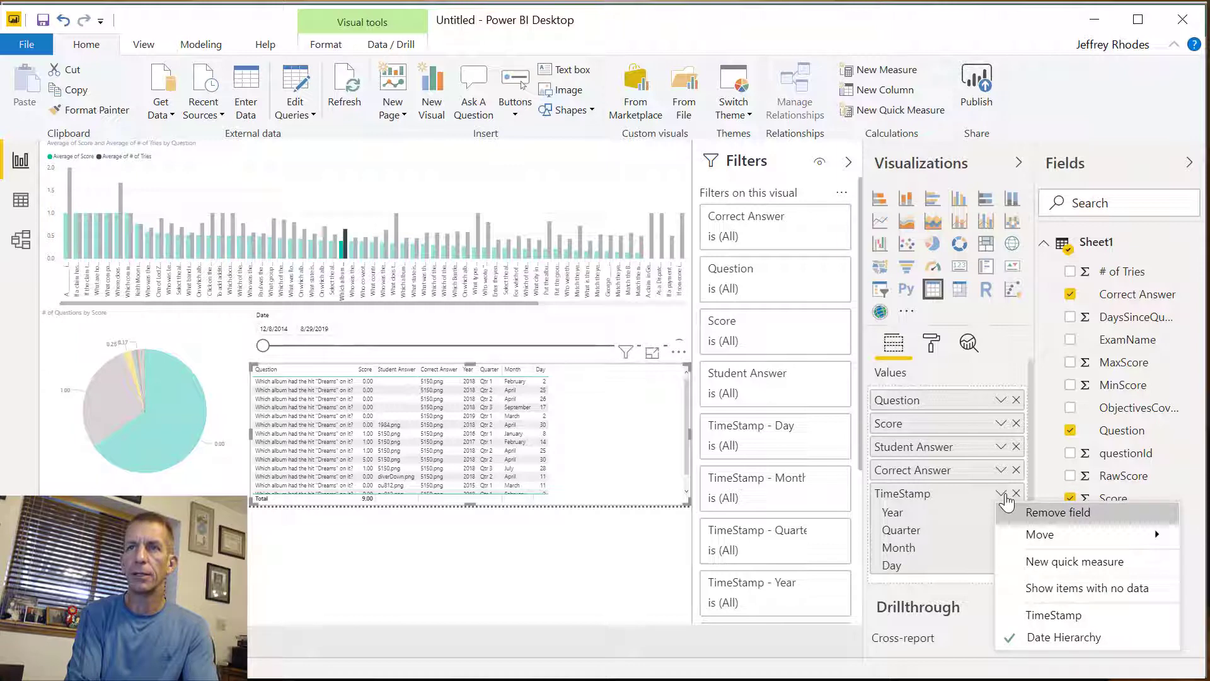
left_click(1054, 636)
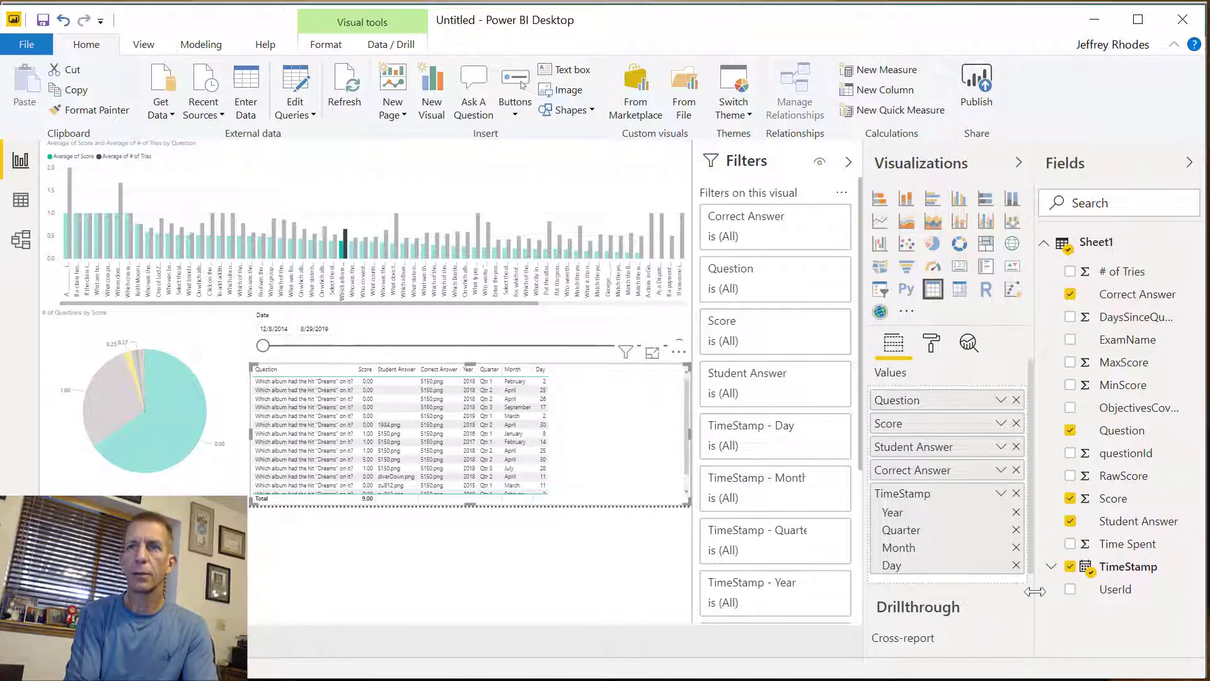
left_click(1002, 470)
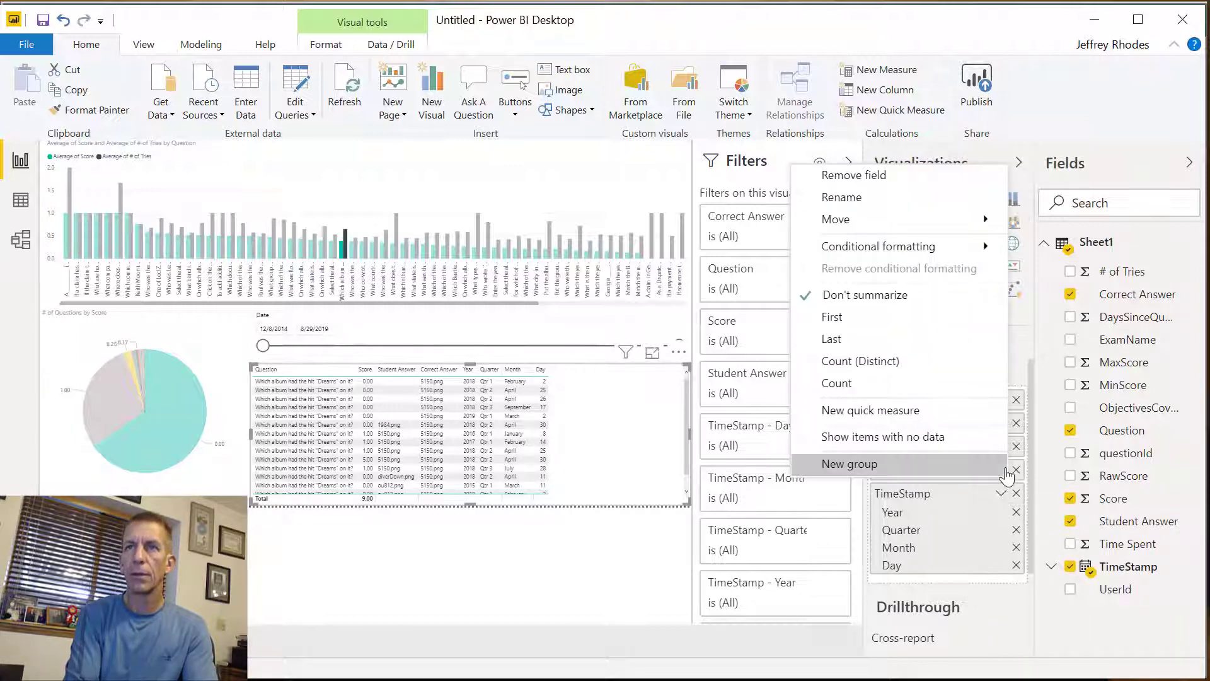
left_click(1015, 493)
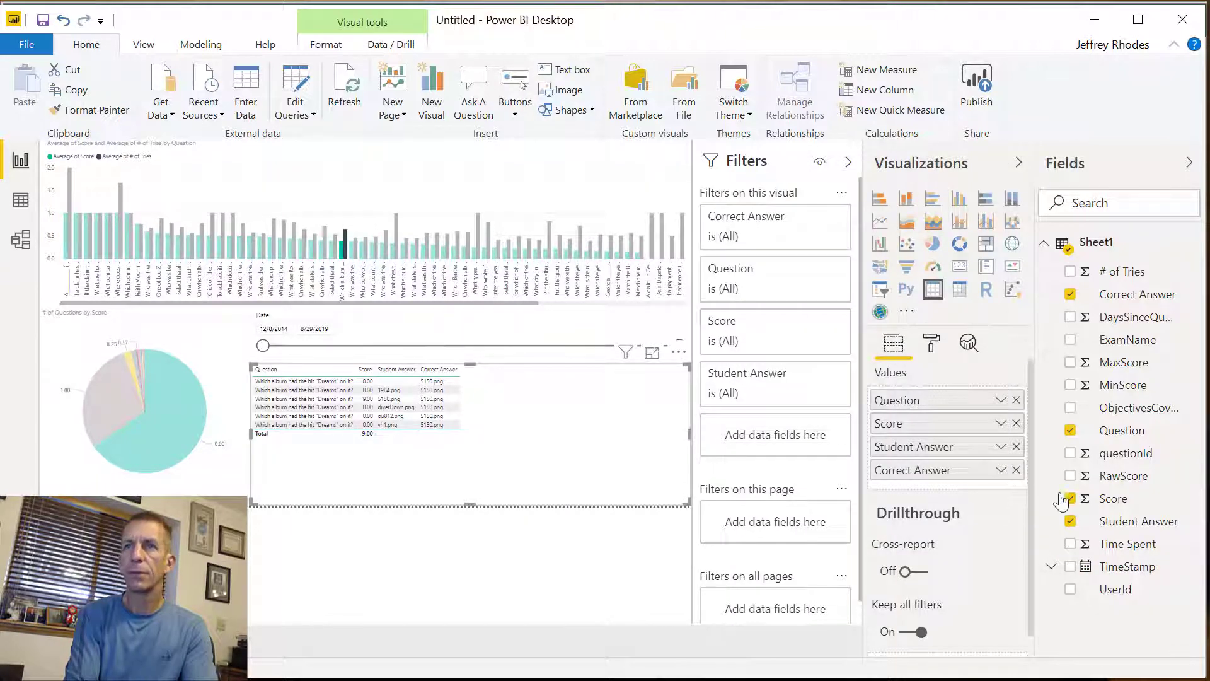
Add TimeStamp as the table's last column, using the plain TimeStamp value instead of the date hierarchy.
left_click_drag(1126, 567, 1021, 497)
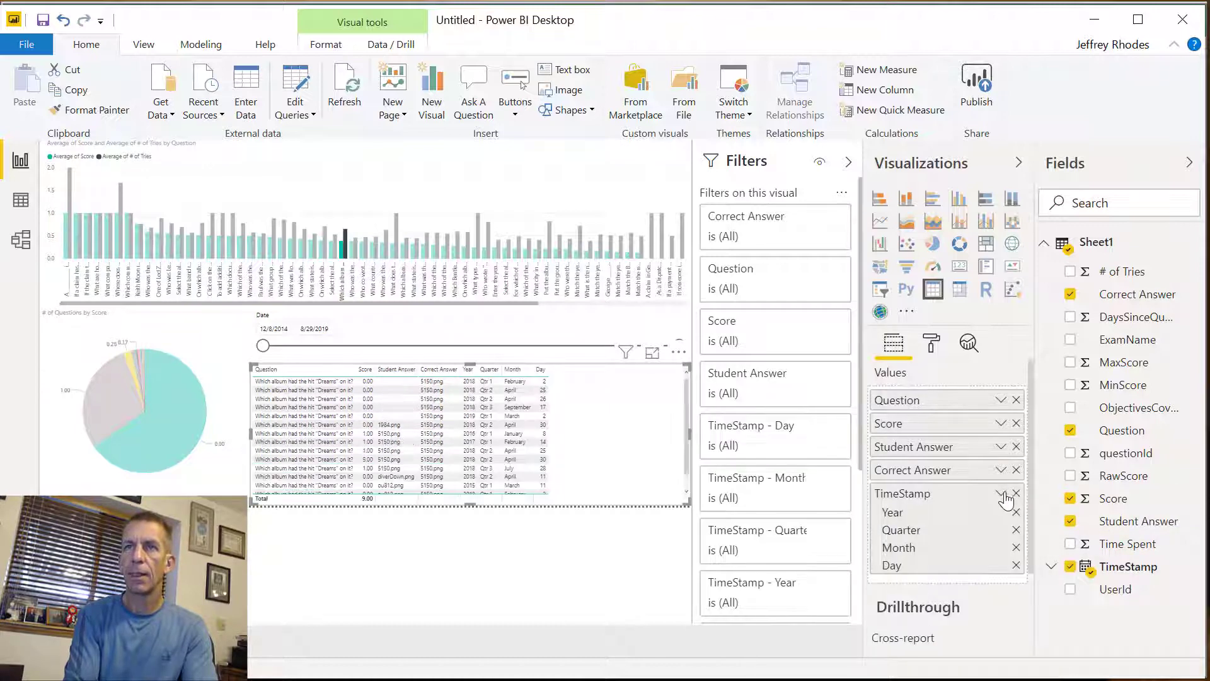
left_click(1002, 493)
left_click(1054, 615)
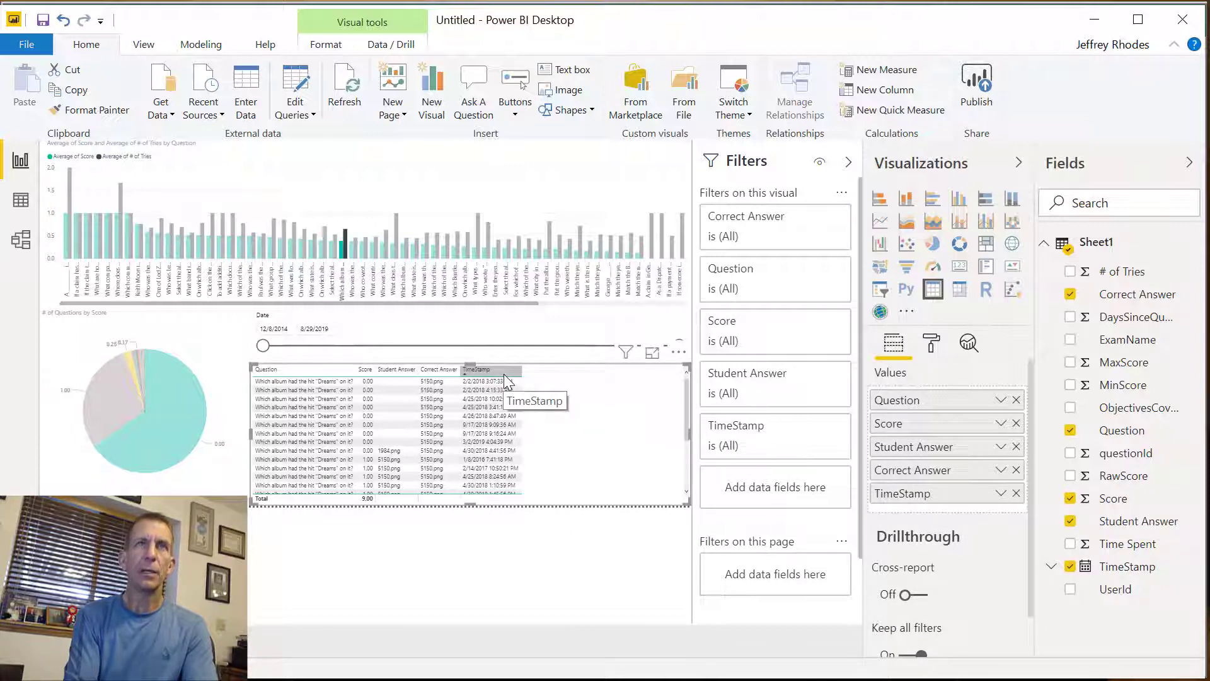
Format the TimeStamp data column as the short date *3/14/2001 (M/d/yyyy) and return to the report.
left_click(21, 199)
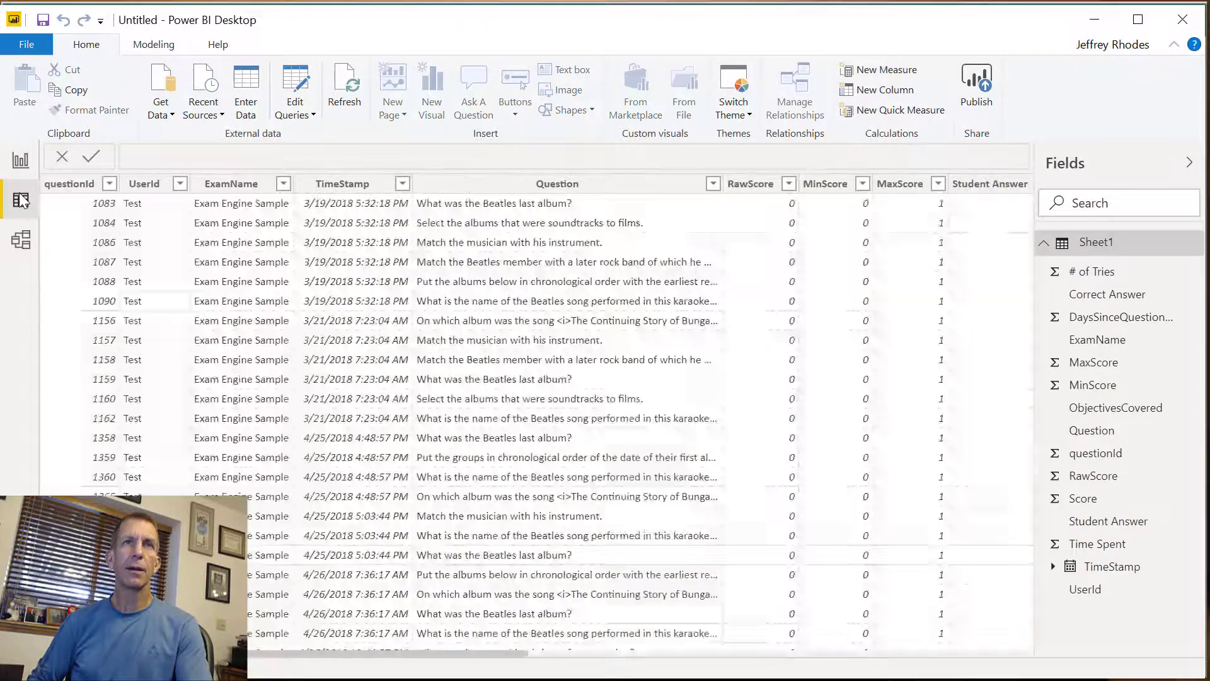
left_click(368, 185)
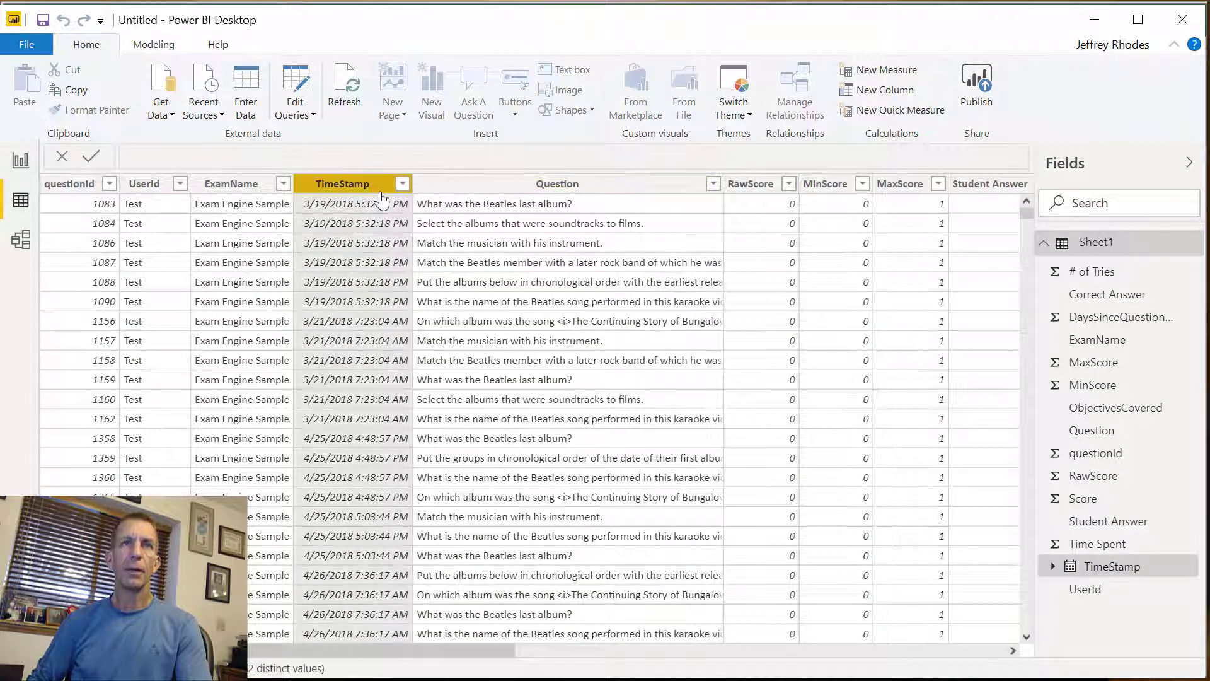
left_click(153, 45)
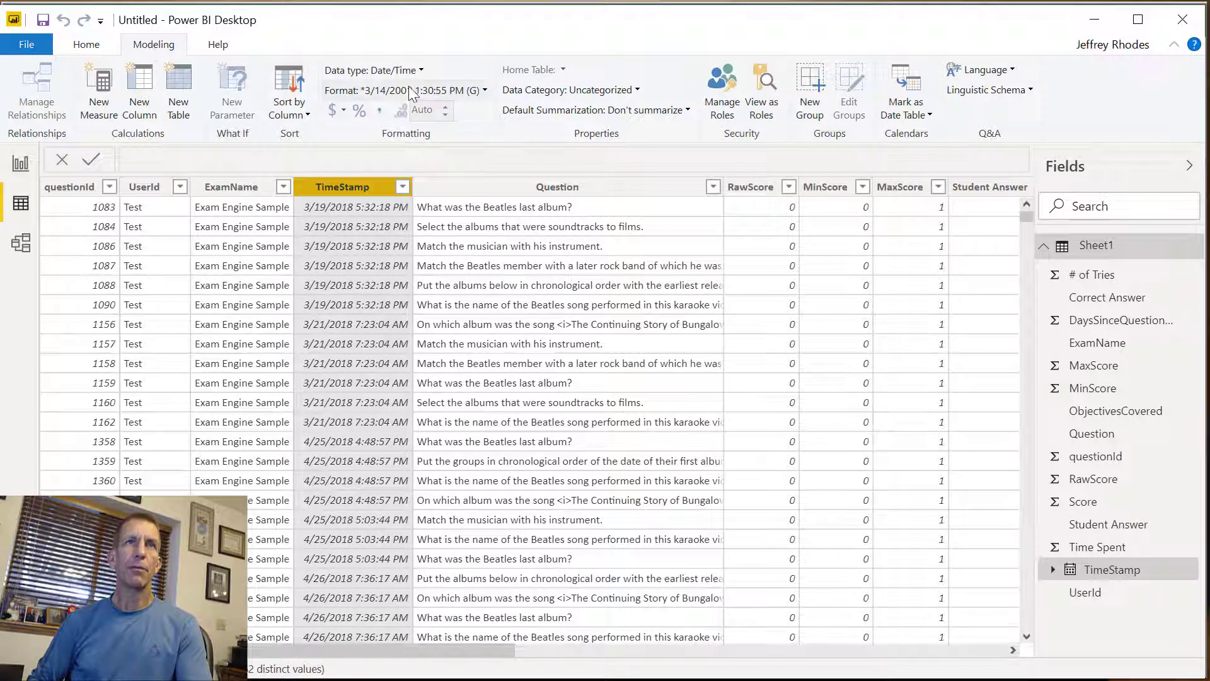
left_click(486, 92)
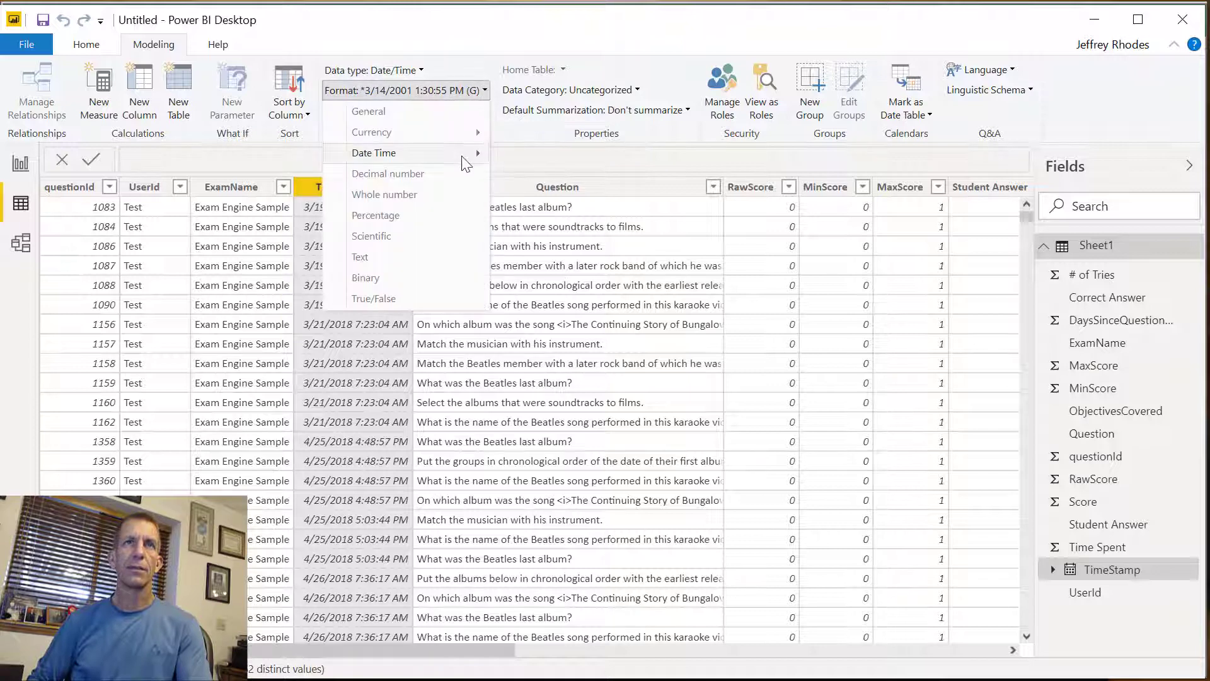
mouse_move(465, 162)
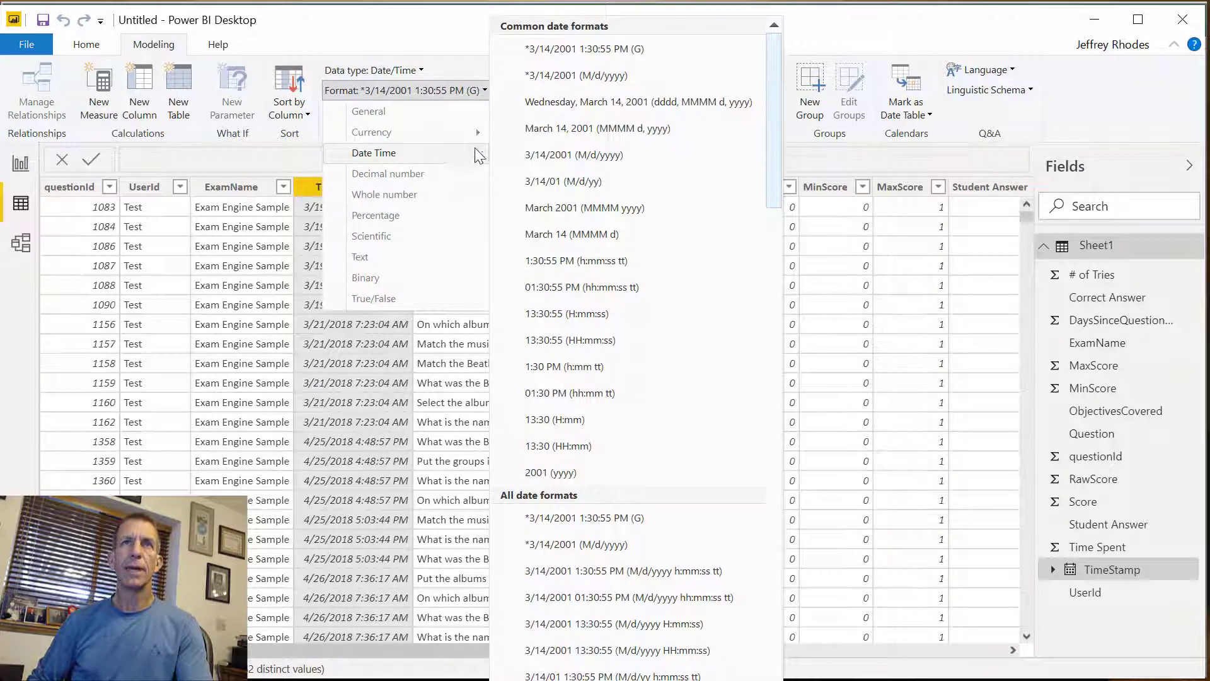
left_click(558, 78)
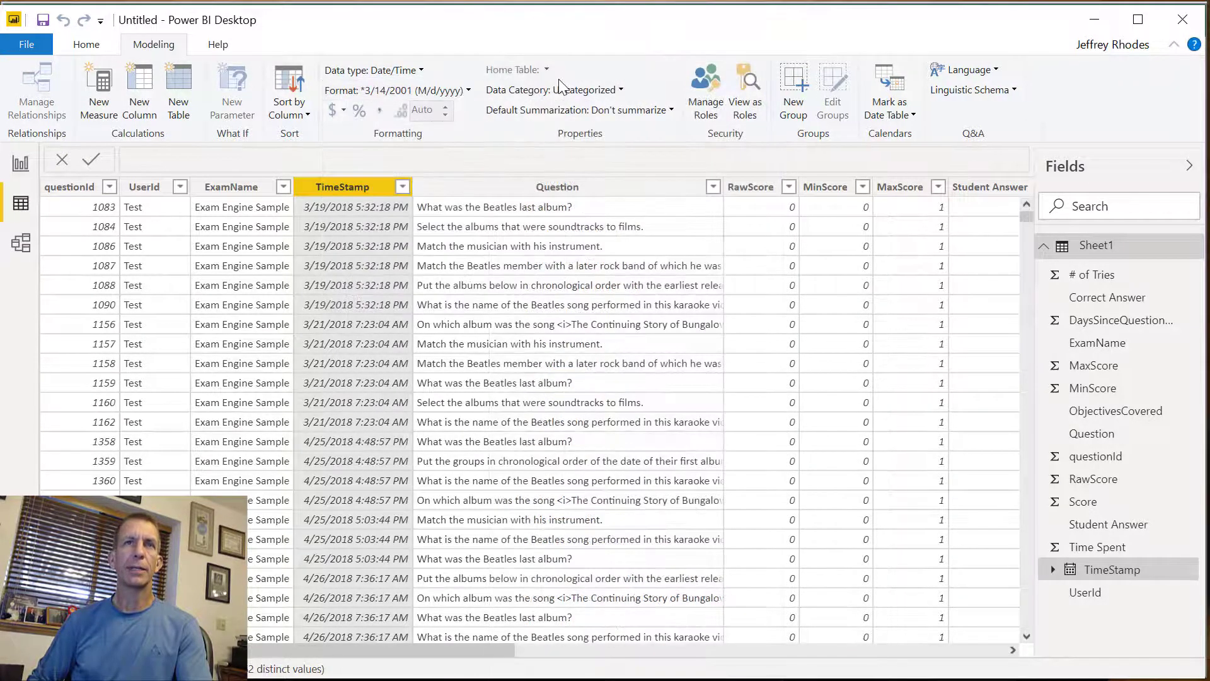
left_click(21, 165)
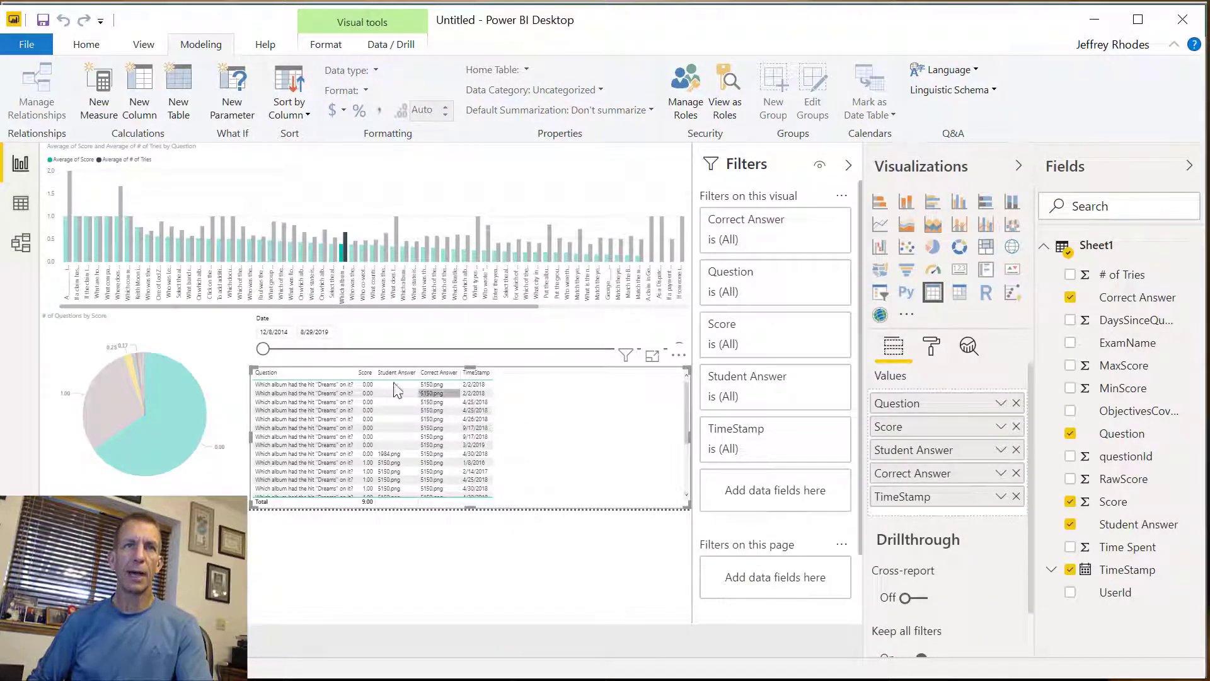
Widen the table's Question and Student Answer columns and deselect the table.
left_click_drag(355, 374, 474, 397)
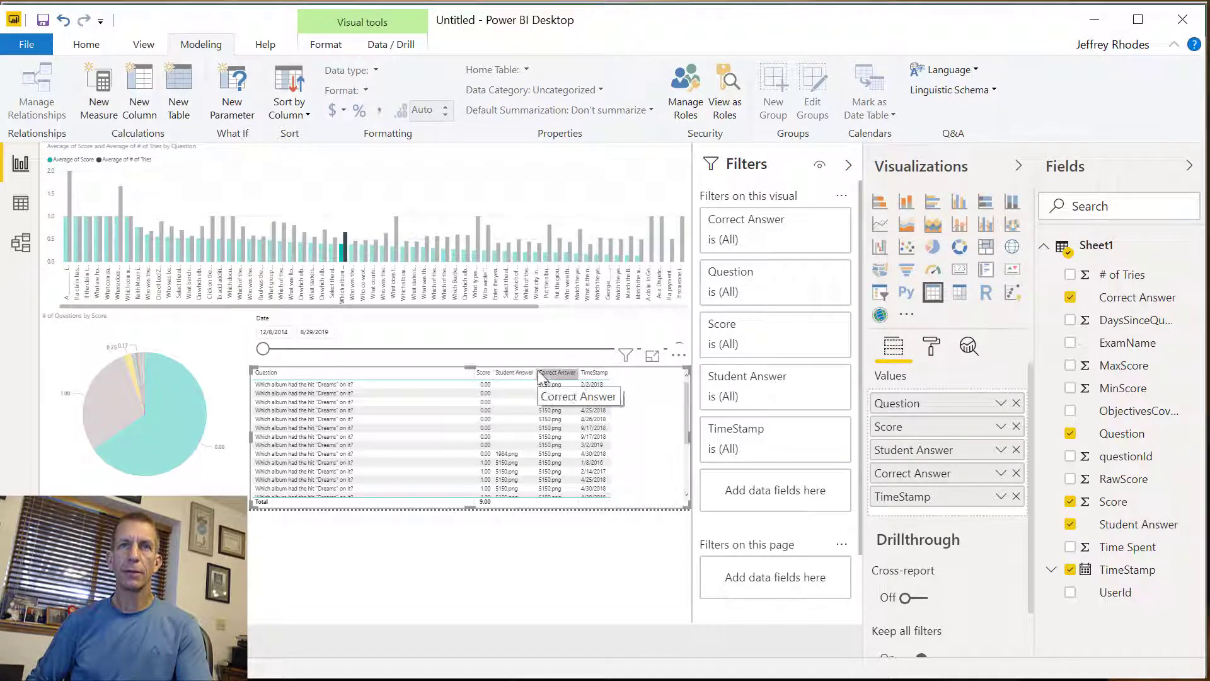
left_click_drag(536, 370, 616, 373)
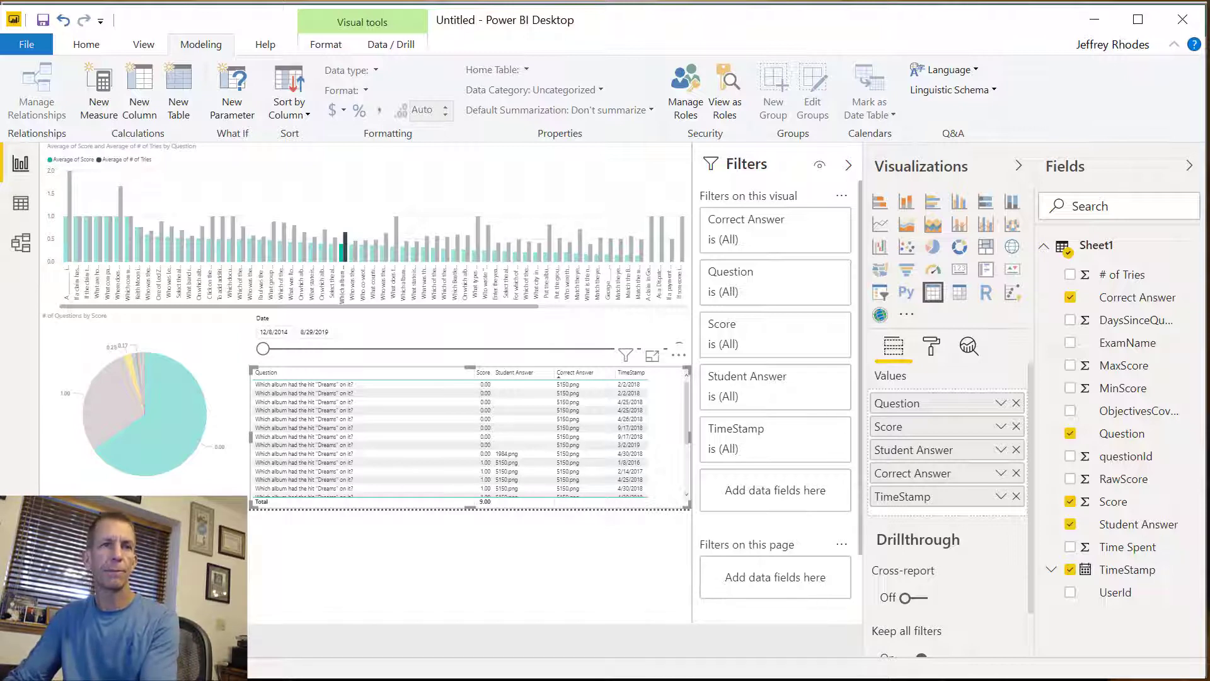
mouse_move(741, 680)
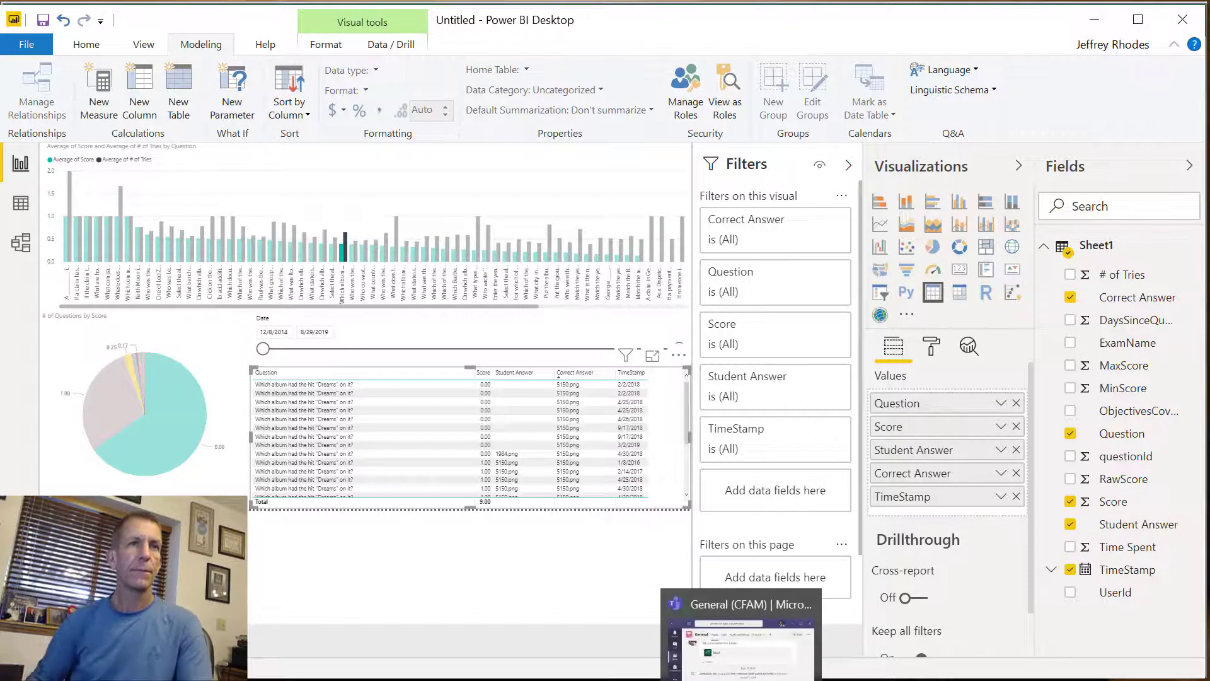
left_click(248, 571)
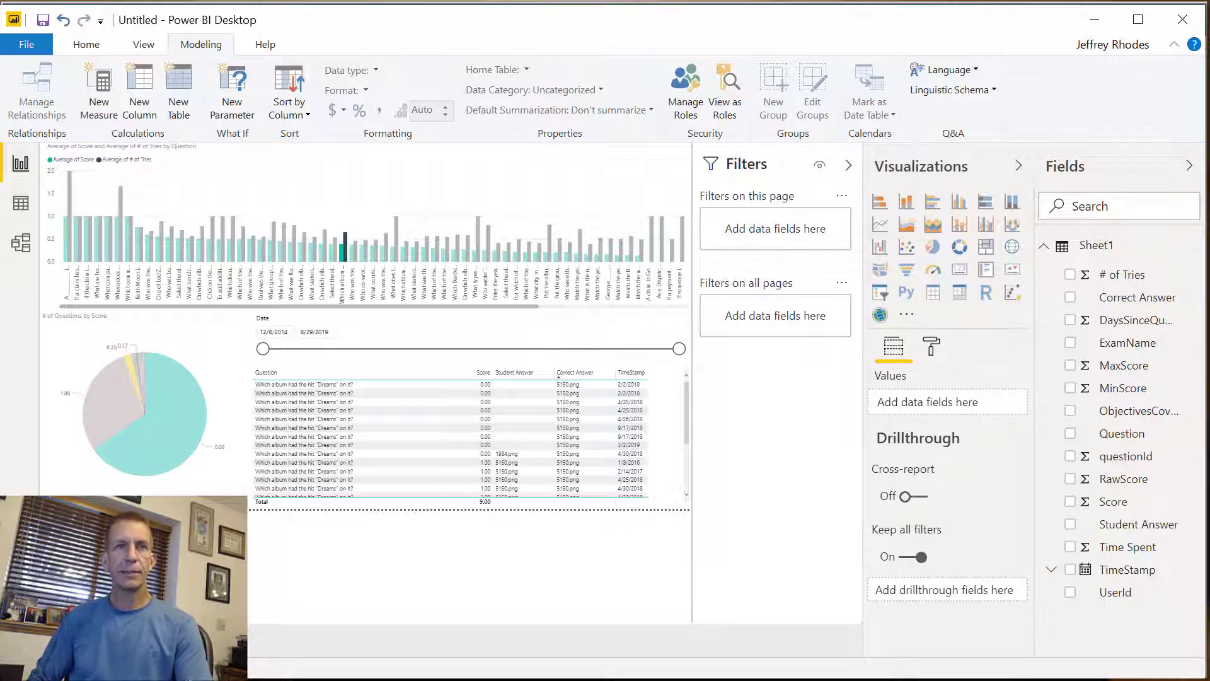
Add a new report page and insert a clustered column chart stretched across the page's full width at the top.
left_click(200, 642)
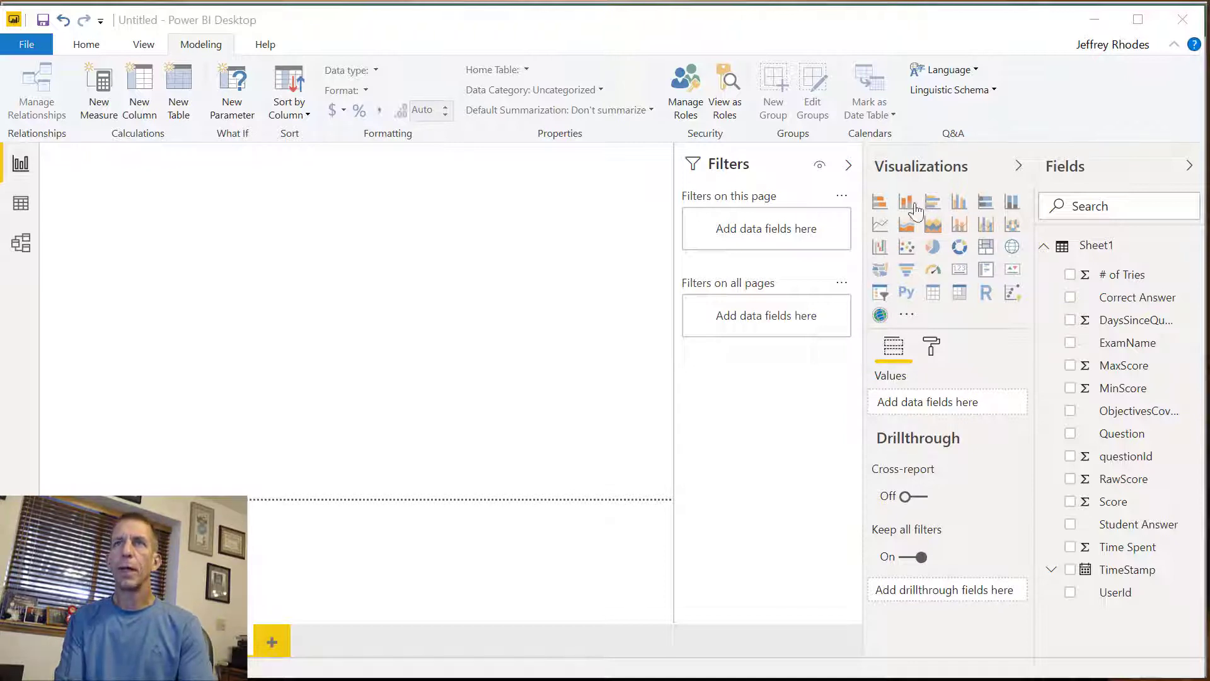
left_click(960, 202)
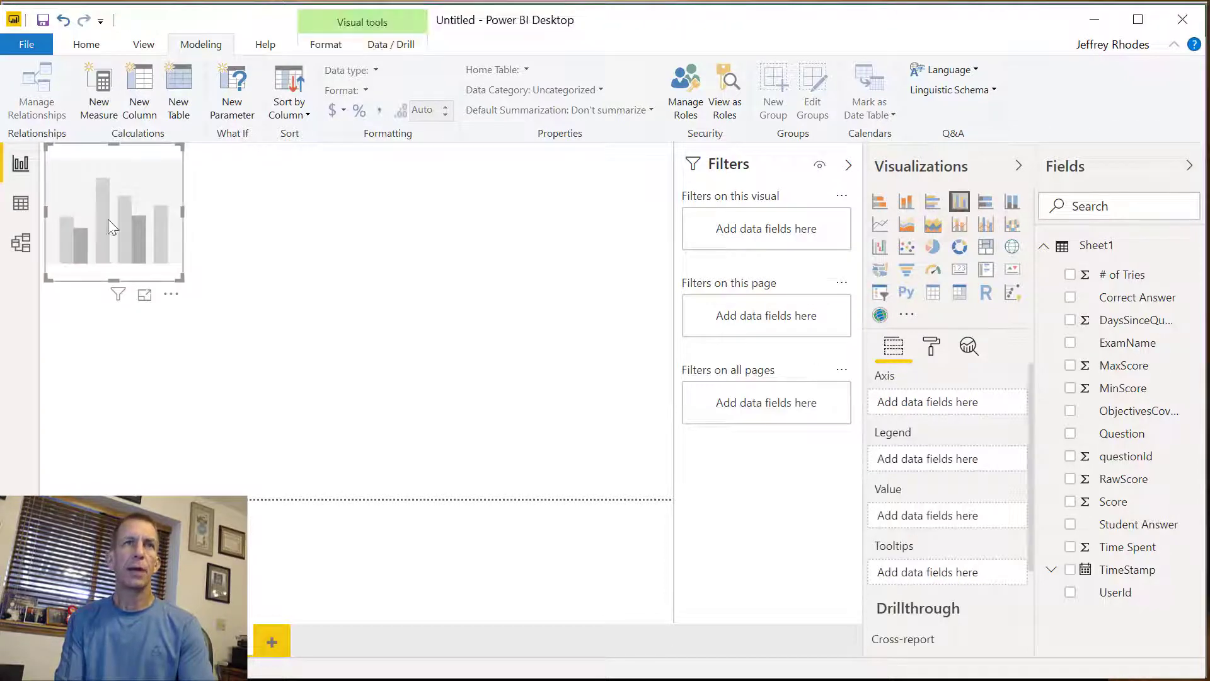
left_click_drag(182, 208, 679, 222)
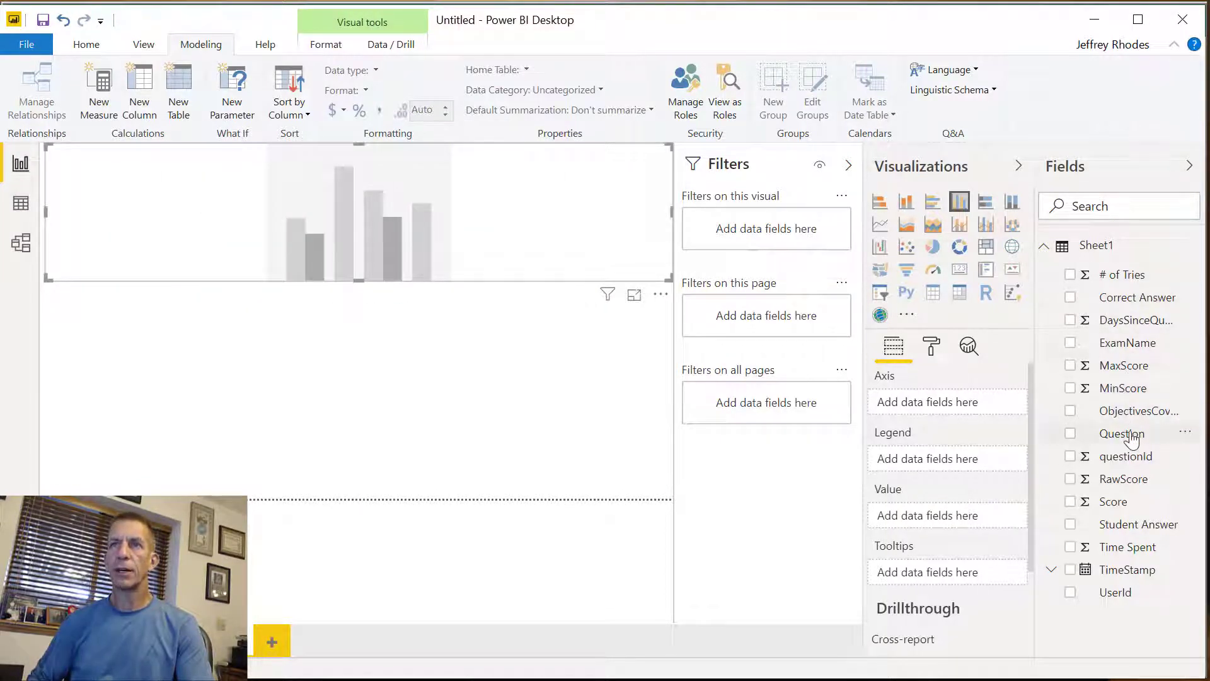
Set the new column chart's axis to Question and its value to the average of # of Tries.
left_click_drag(1125, 433, 1002, 402)
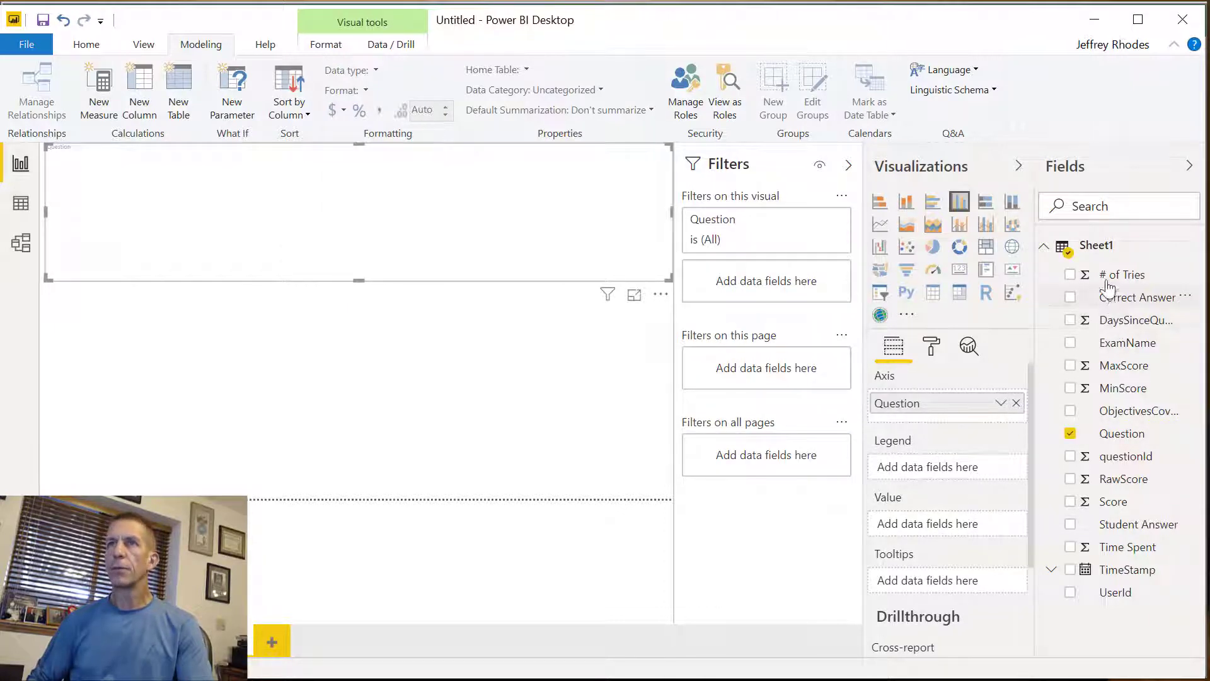
left_click_drag(1123, 275, 977, 530)
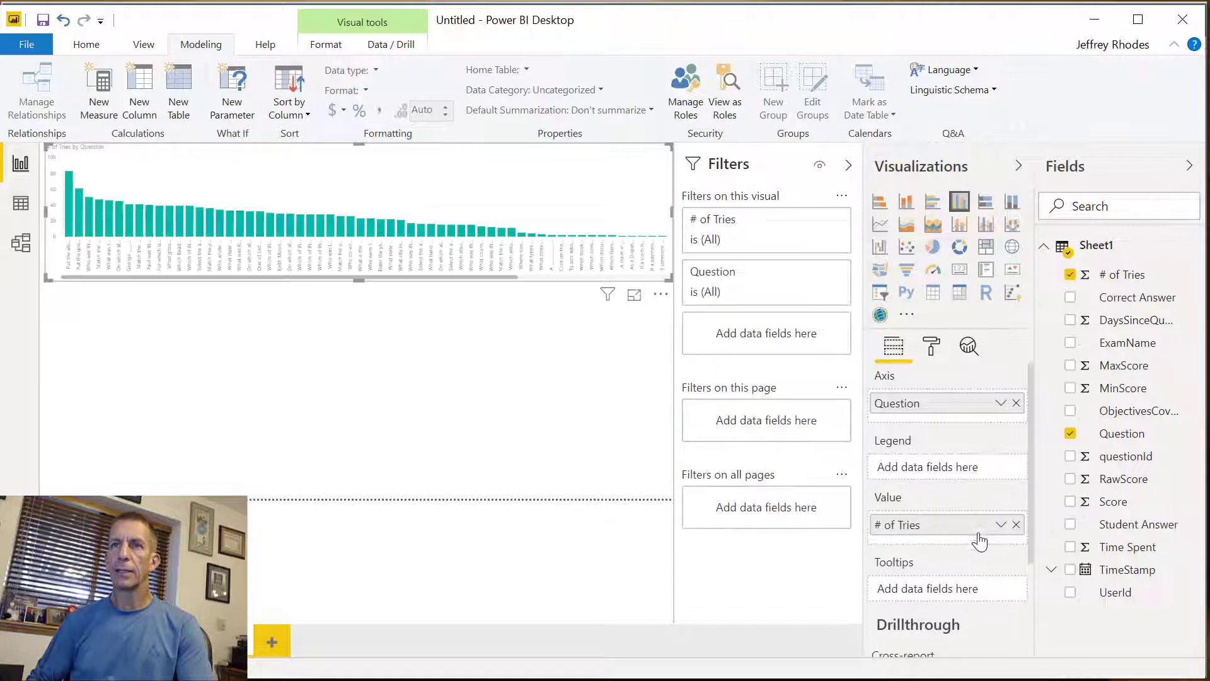
left_click(1002, 527)
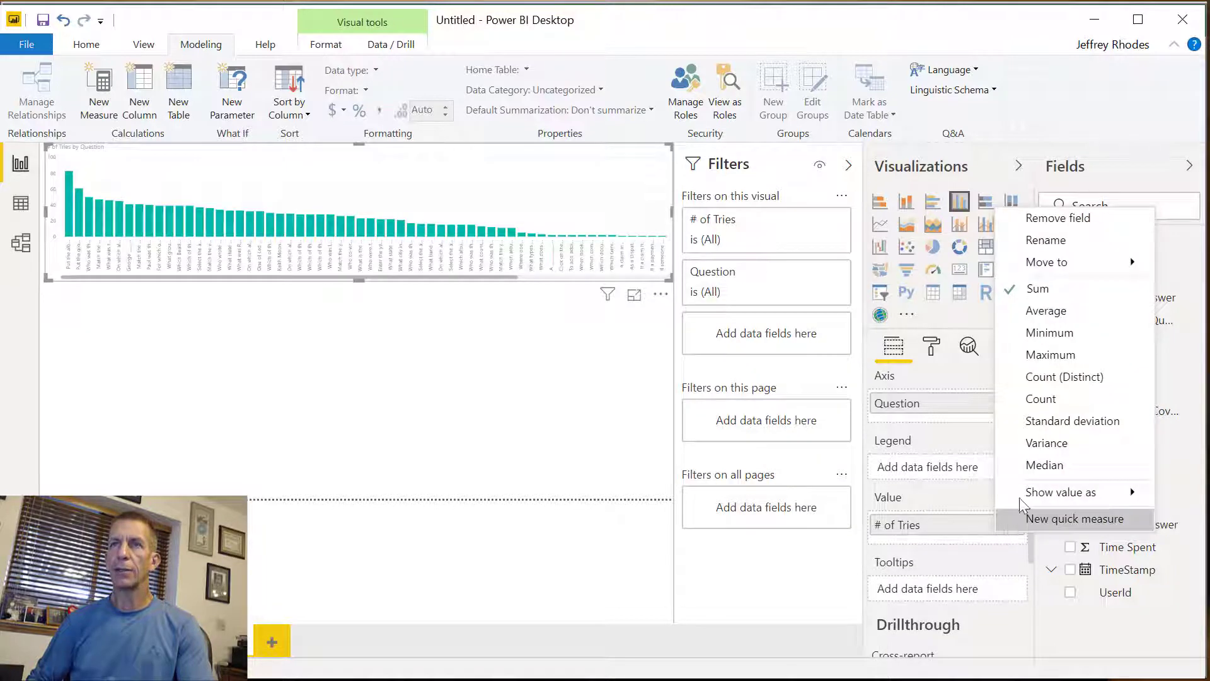
left_click(1072, 312)
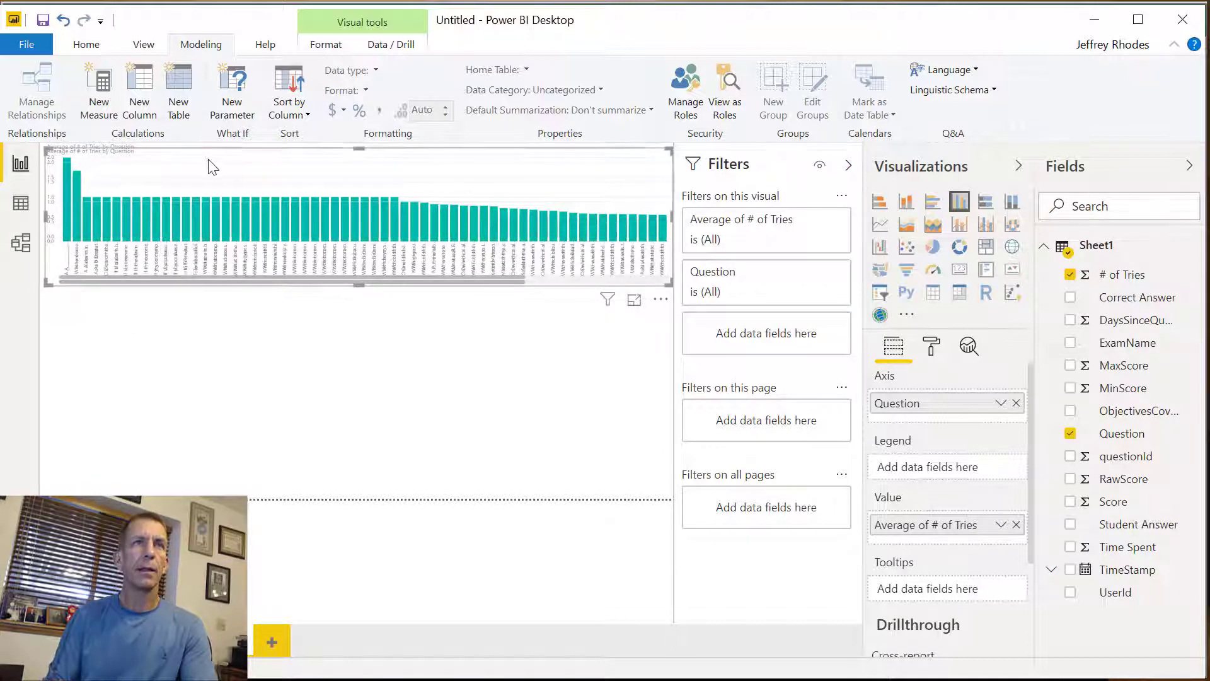
Duplicate the column chart directly below the original and replace its value with the average of Time Spent.
key("ctrl+v")
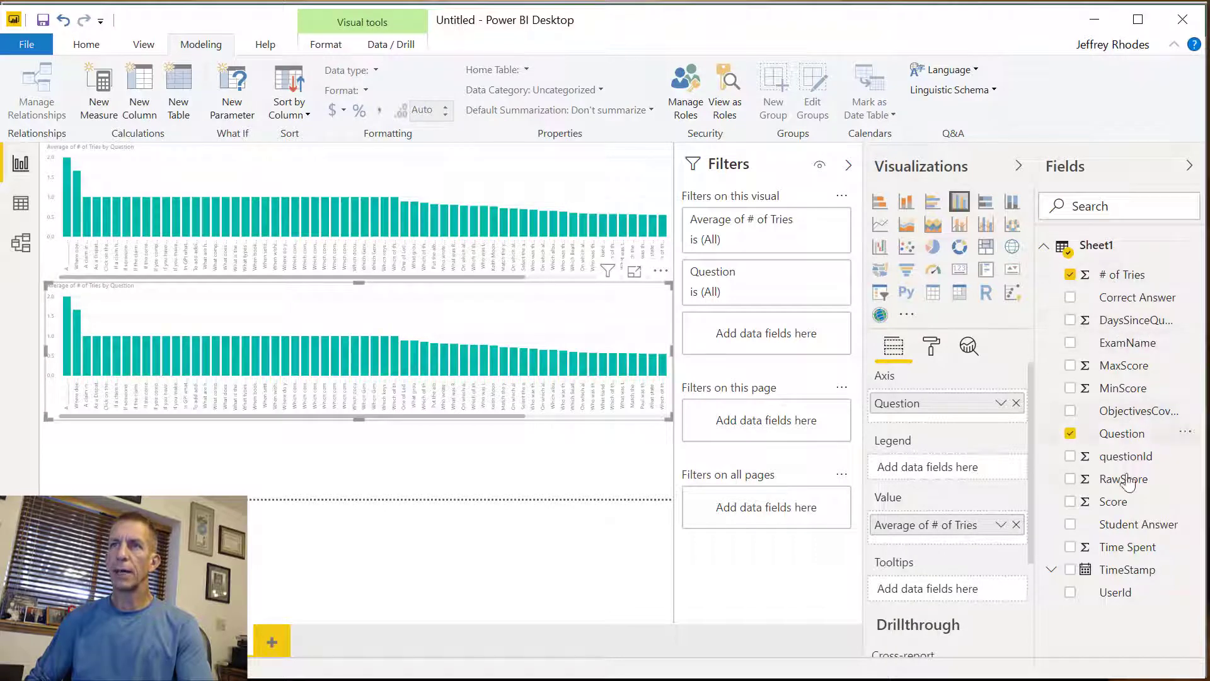
left_click_drag(1128, 547, 1003, 528)
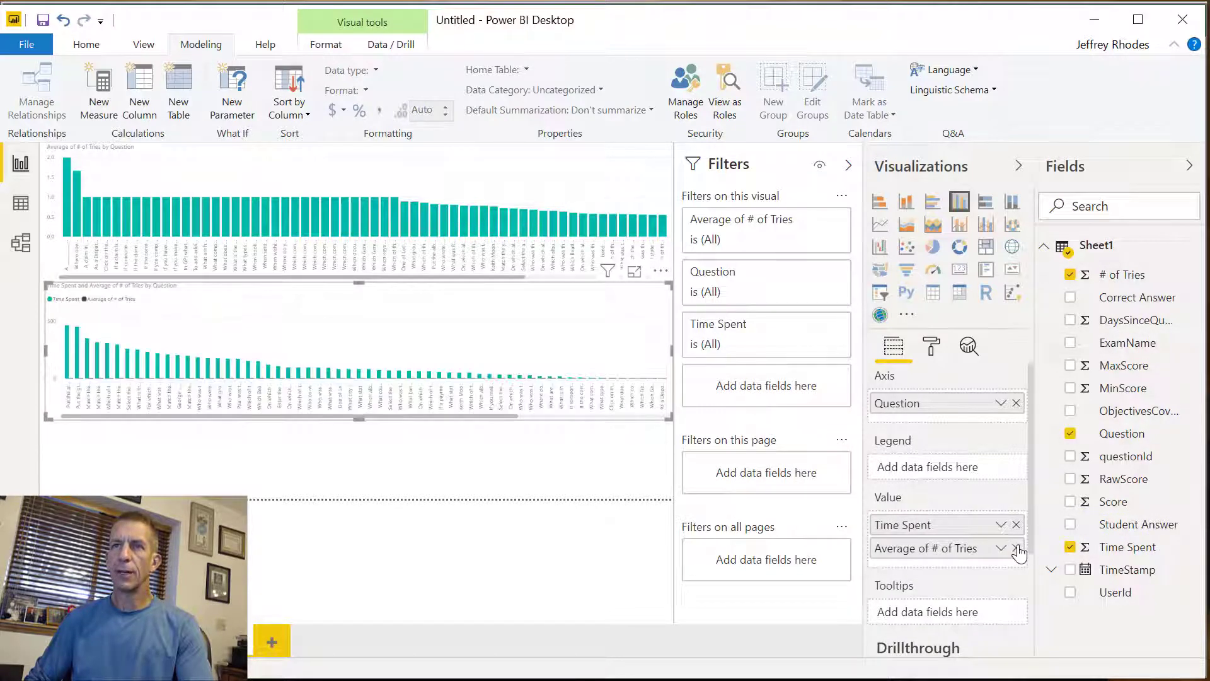
left_click(1016, 548)
left_click(1002, 524)
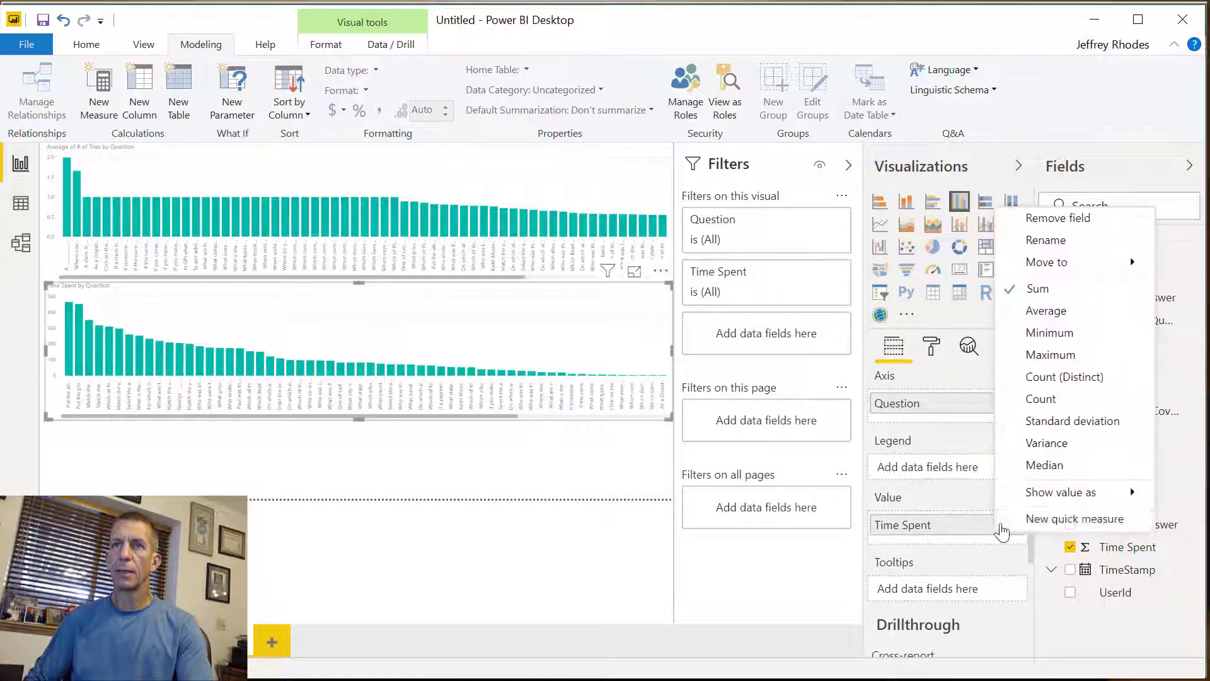
left_click(1047, 311)
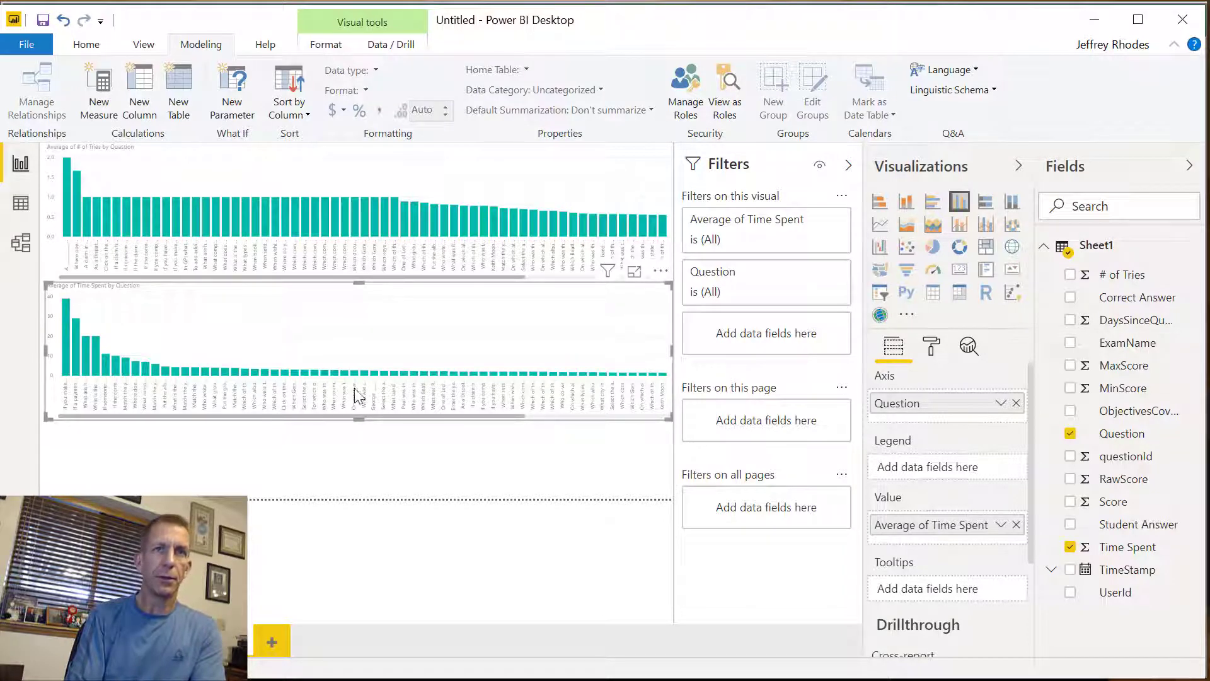
mouse_move(555, 374)
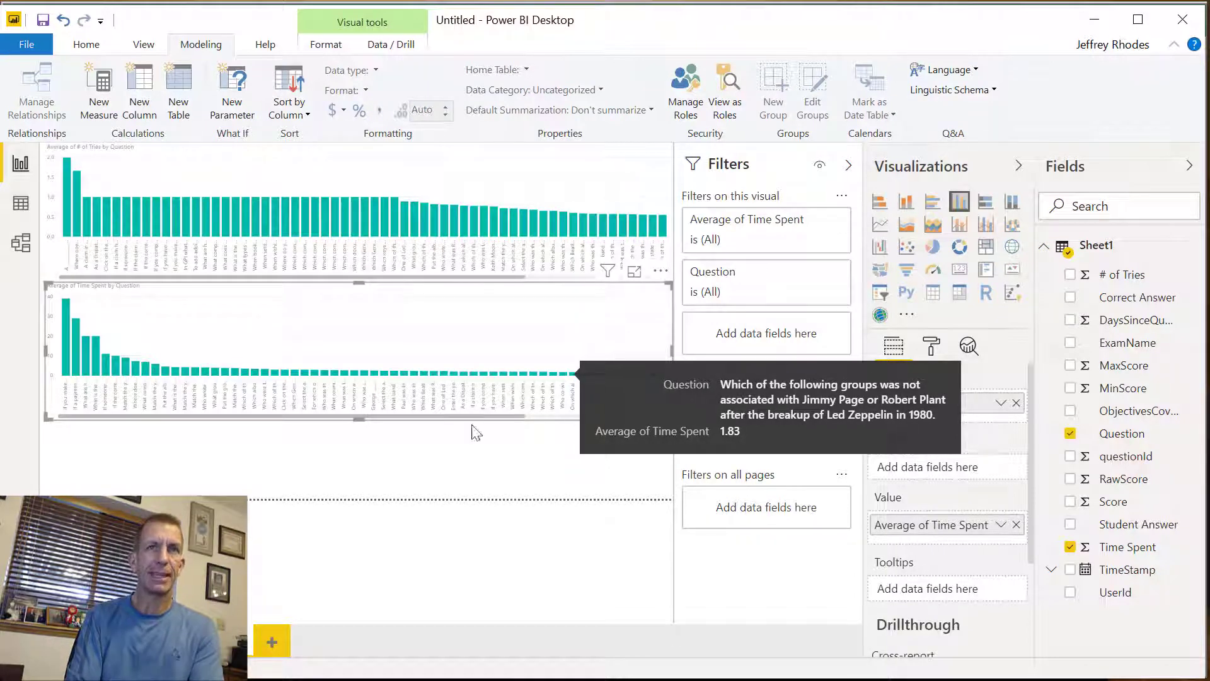
left_click(400, 437)
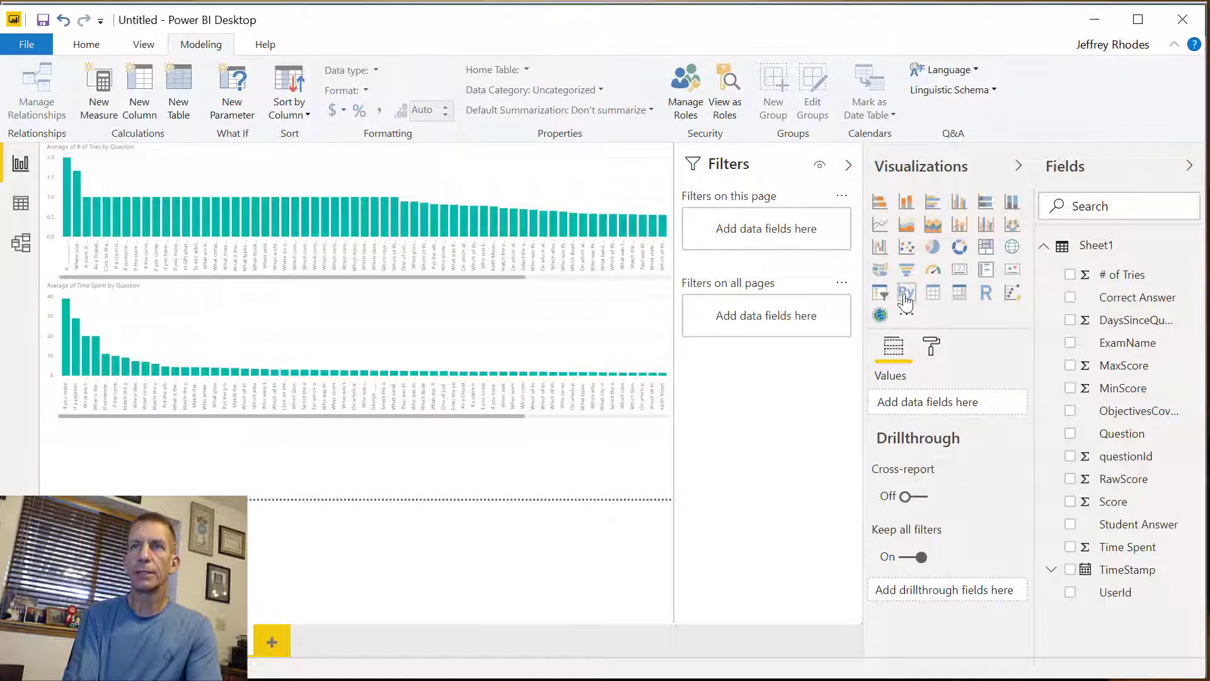
Add a slicer on # of Tries below the charts and narrow it to about a fifth of the page width.
left_click(880, 293)
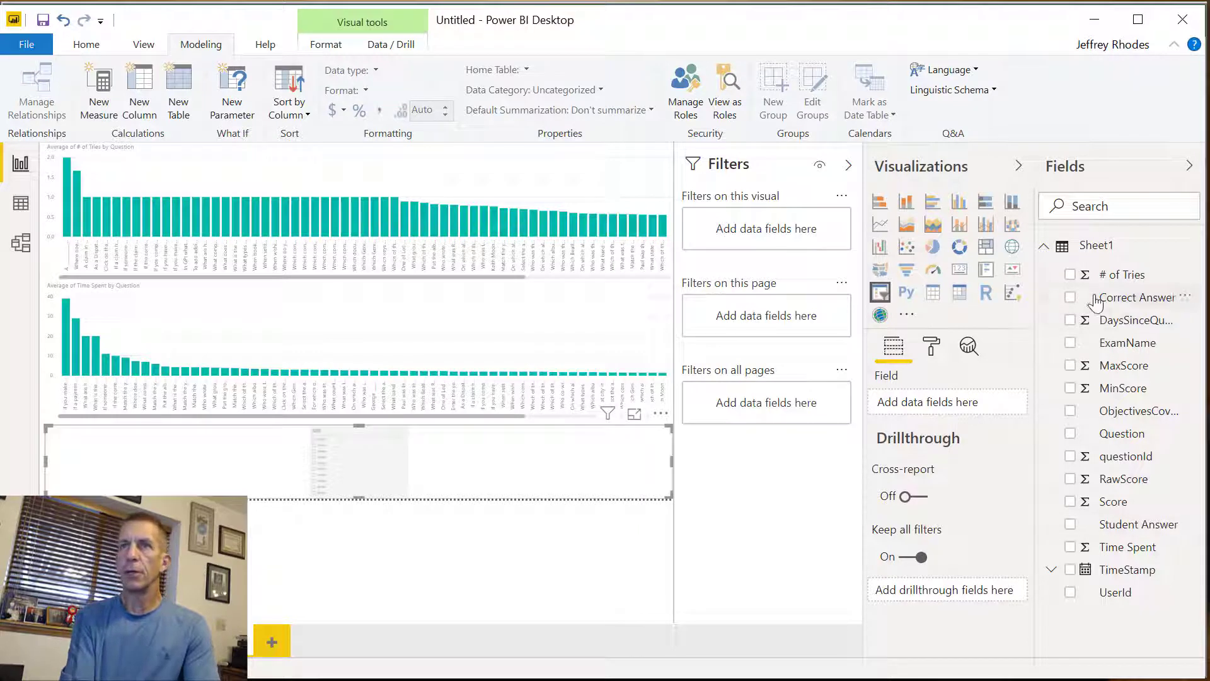
left_click_drag(1103, 274, 982, 404)
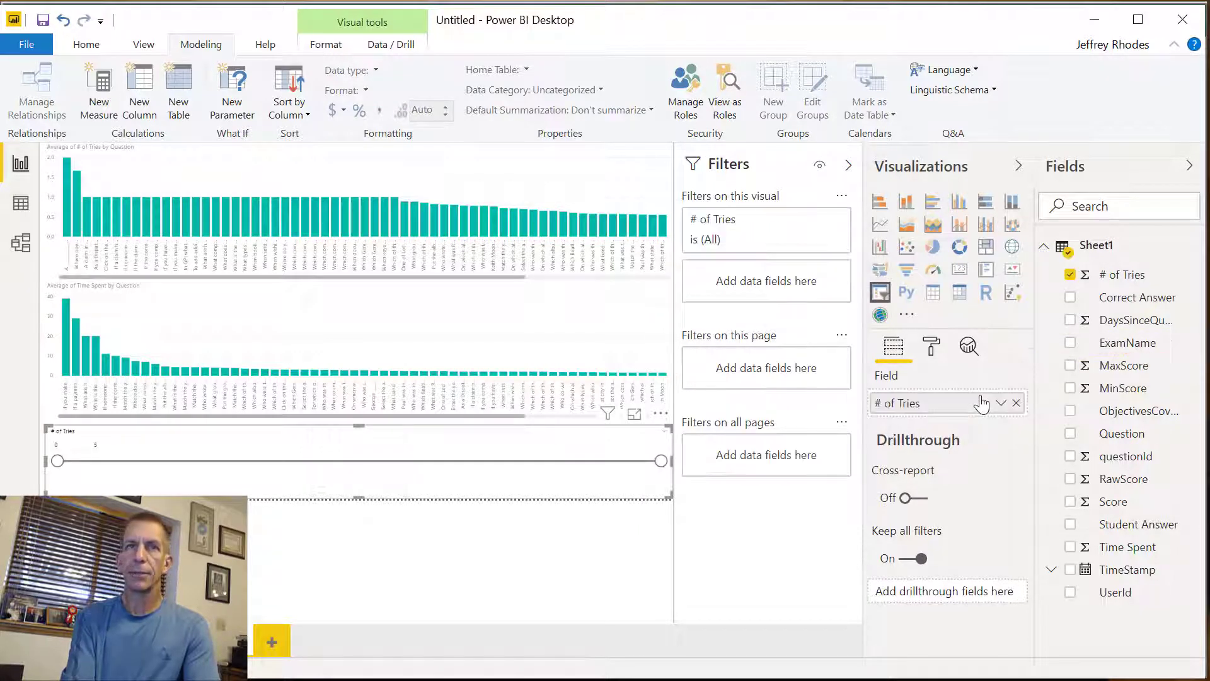
left_click_drag(670, 483, 436, 483)
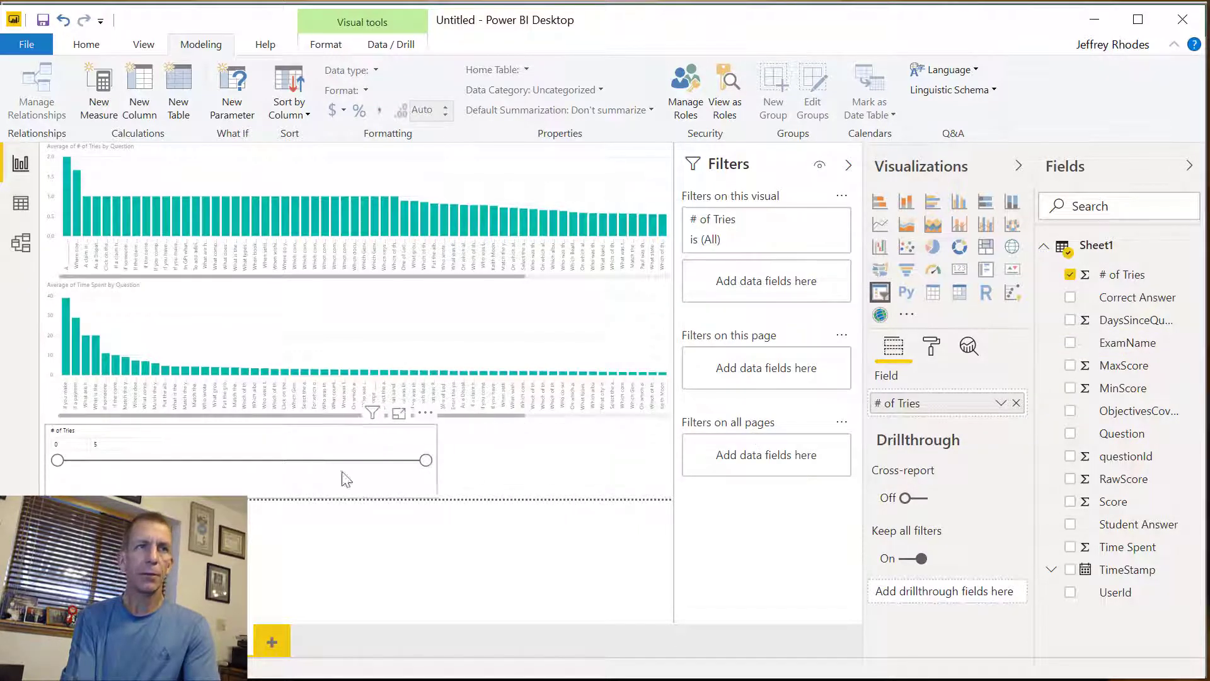
left_click_drag(346, 480, 179, 490)
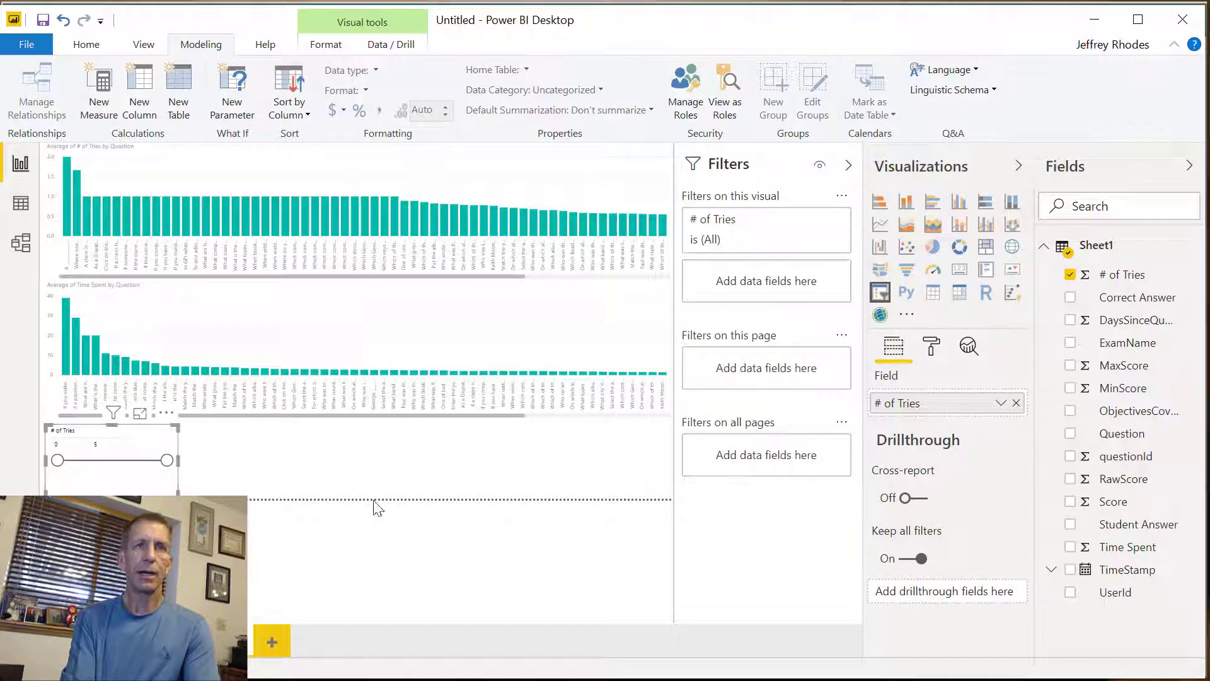
left_click(344, 482)
Place a copy of the # of Tries slicer beside the original and switch its field to Time Spent.
left_click(112, 468)
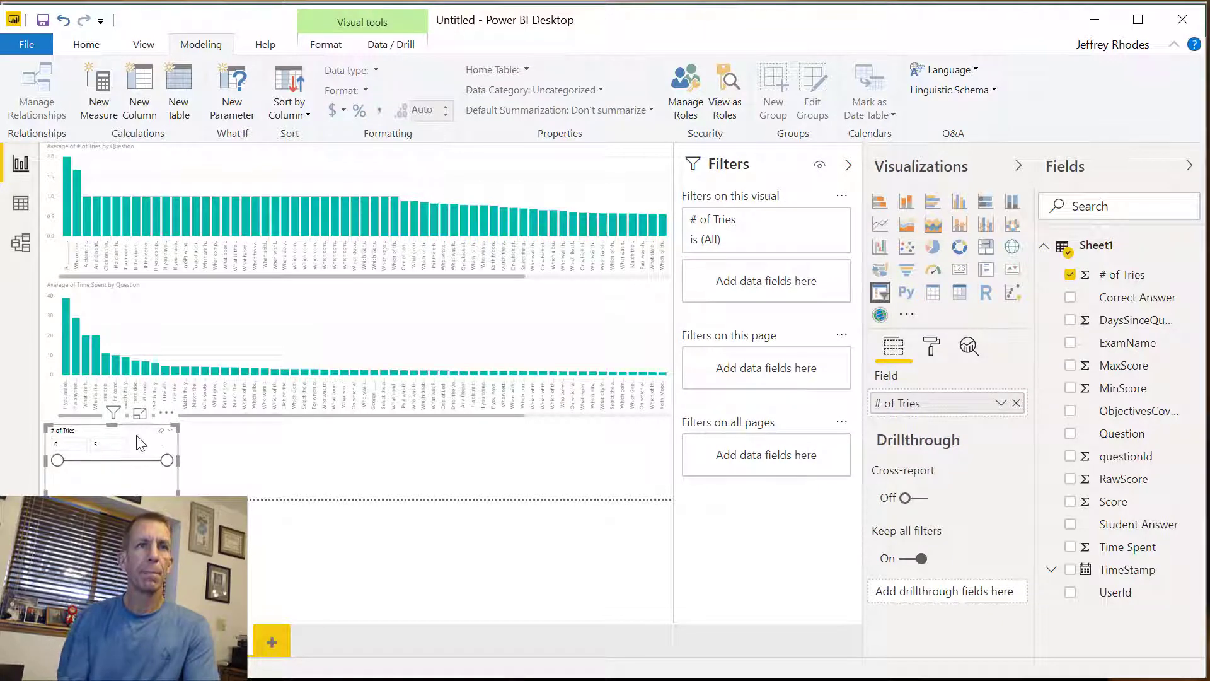
left_click_drag(134, 435, 276, 434)
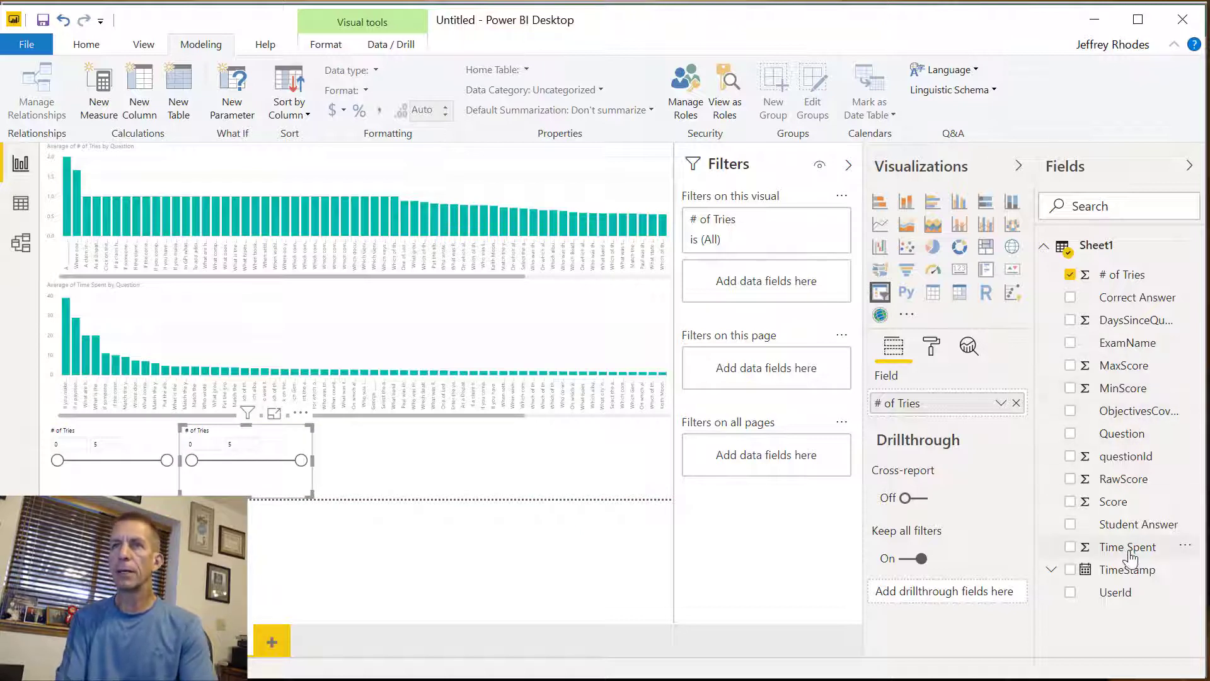
left_click_drag(1129, 554, 983, 410)
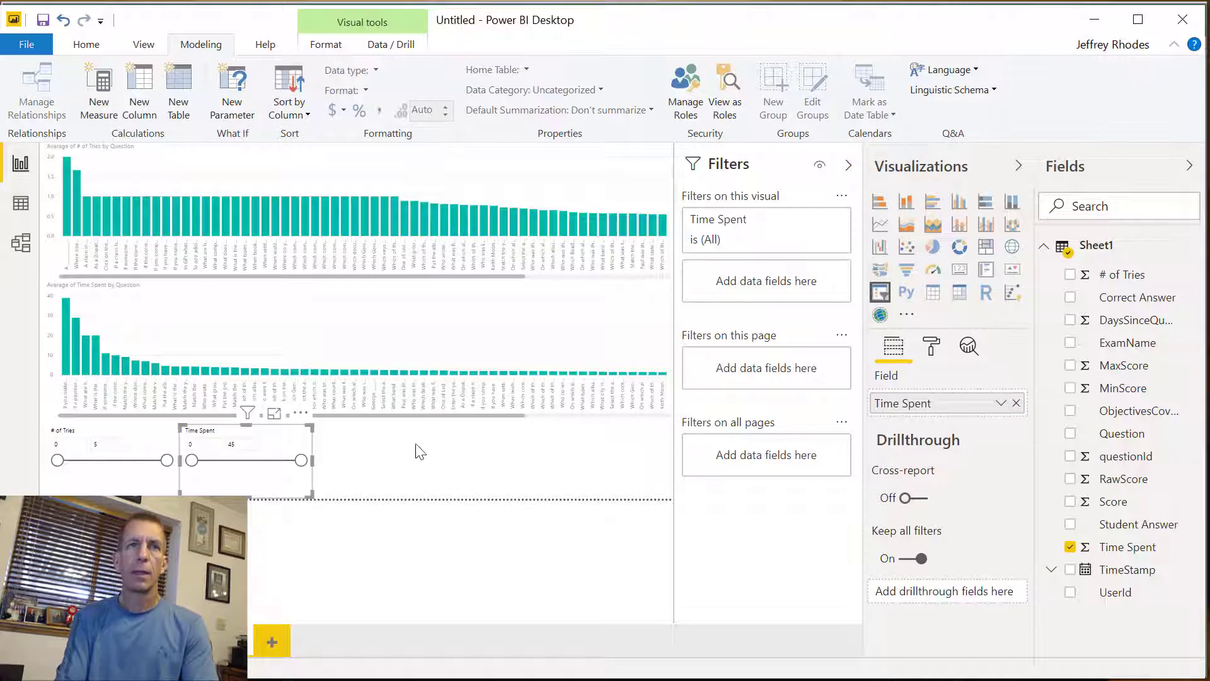
left_click(378, 481)
Place another copy of the # of Tries slicer beside the Time Spent slicer and change its field to DaysSinceQuestionAnswered.
left_click(126, 448)
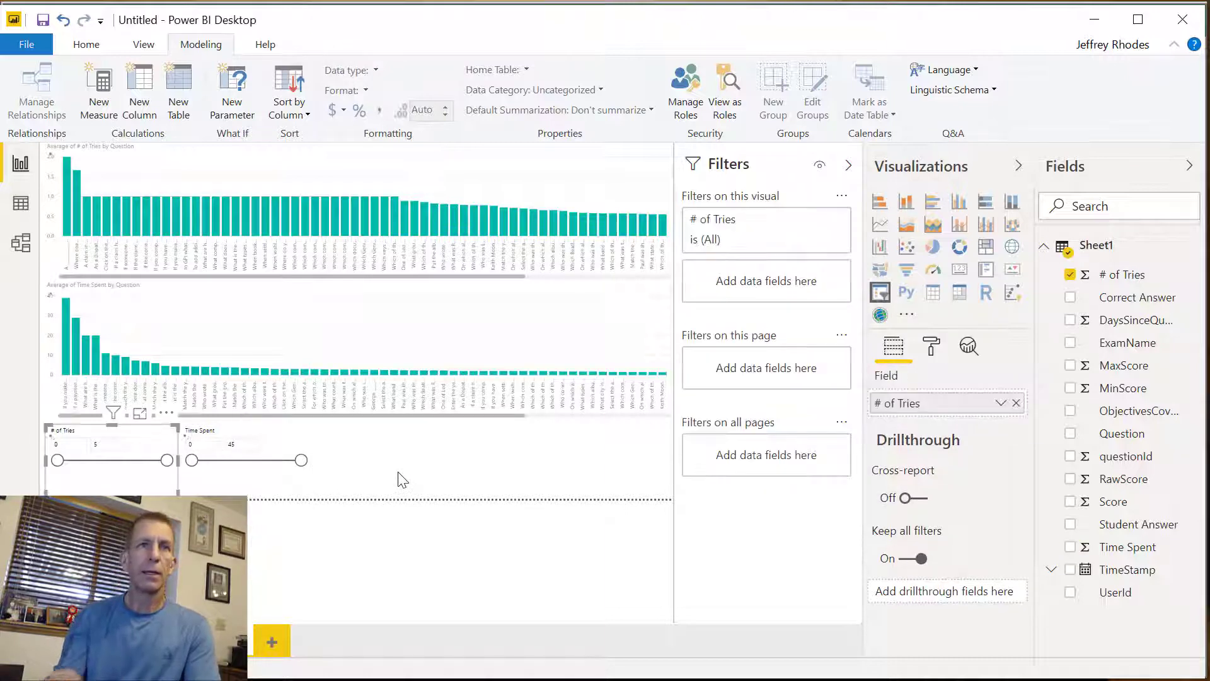
key("ctrl+c")
key("ctrl+v")
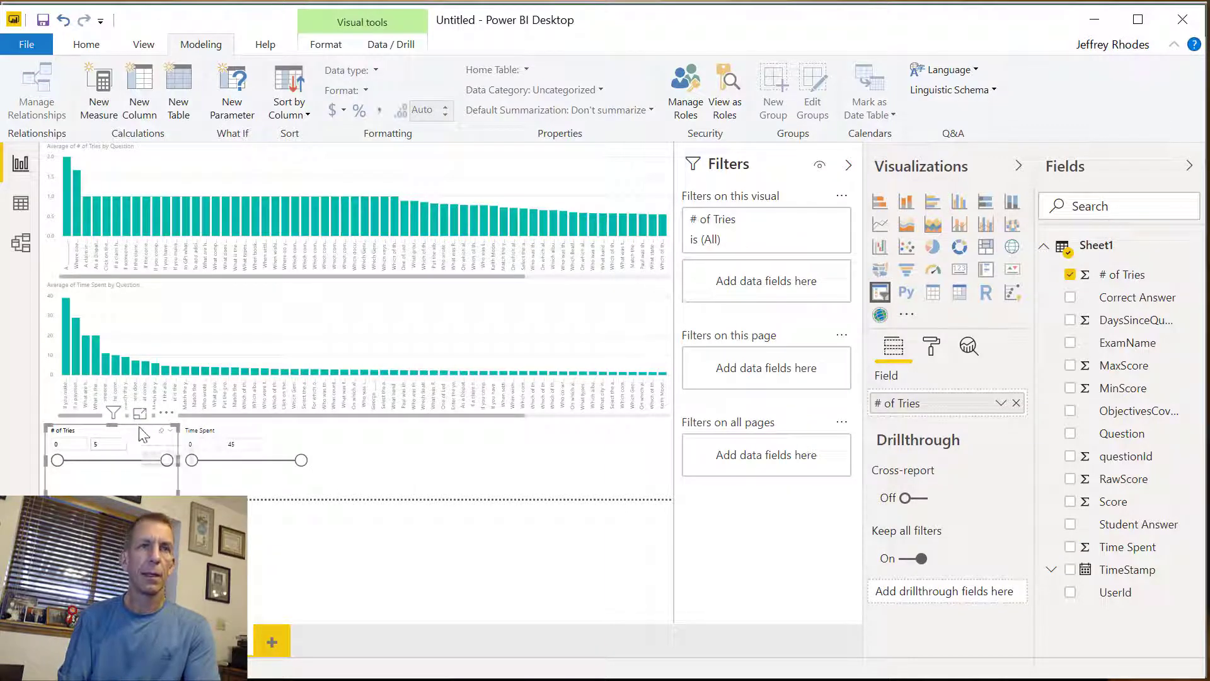
left_click_drag(139, 430, 416, 453)
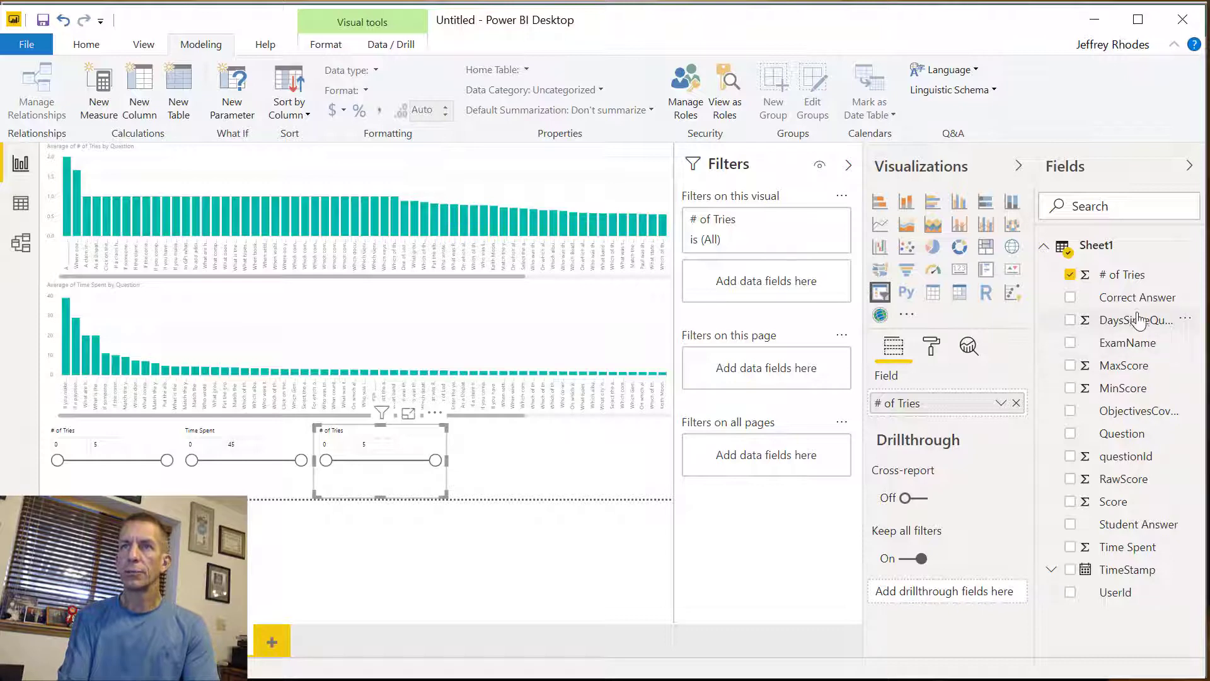
left_click_drag(1146, 327, 1009, 409)
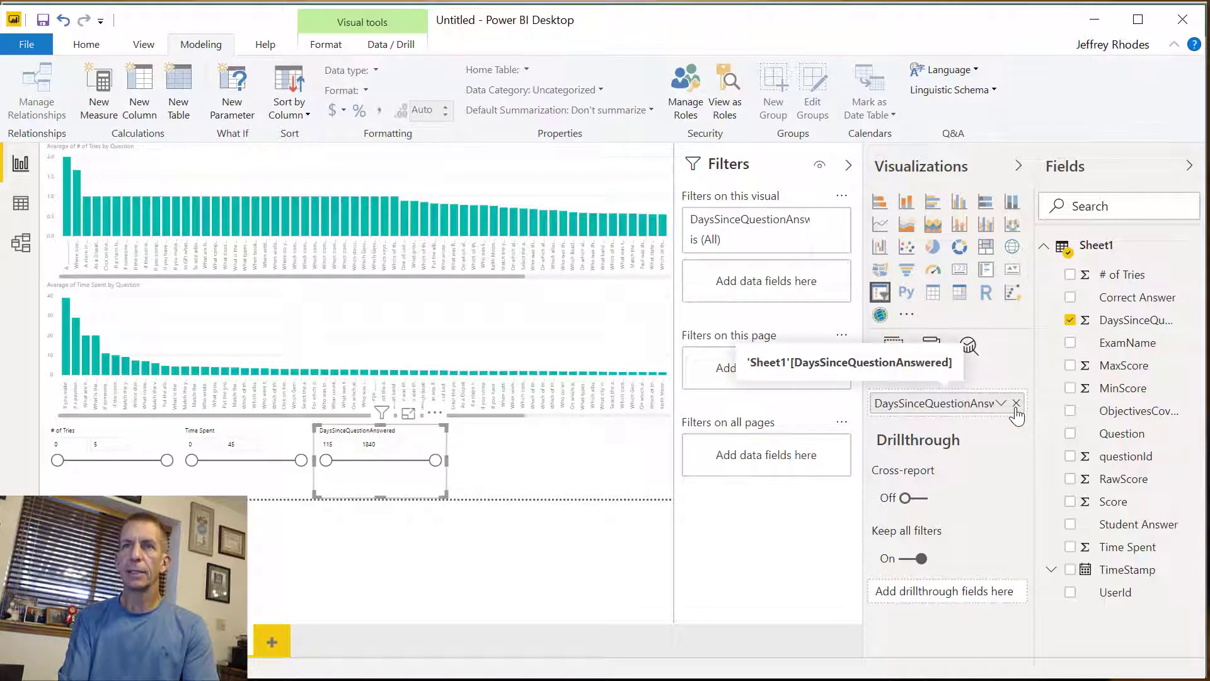
Rename the third slicer's field to Days Since Answered.
right_click(999, 407)
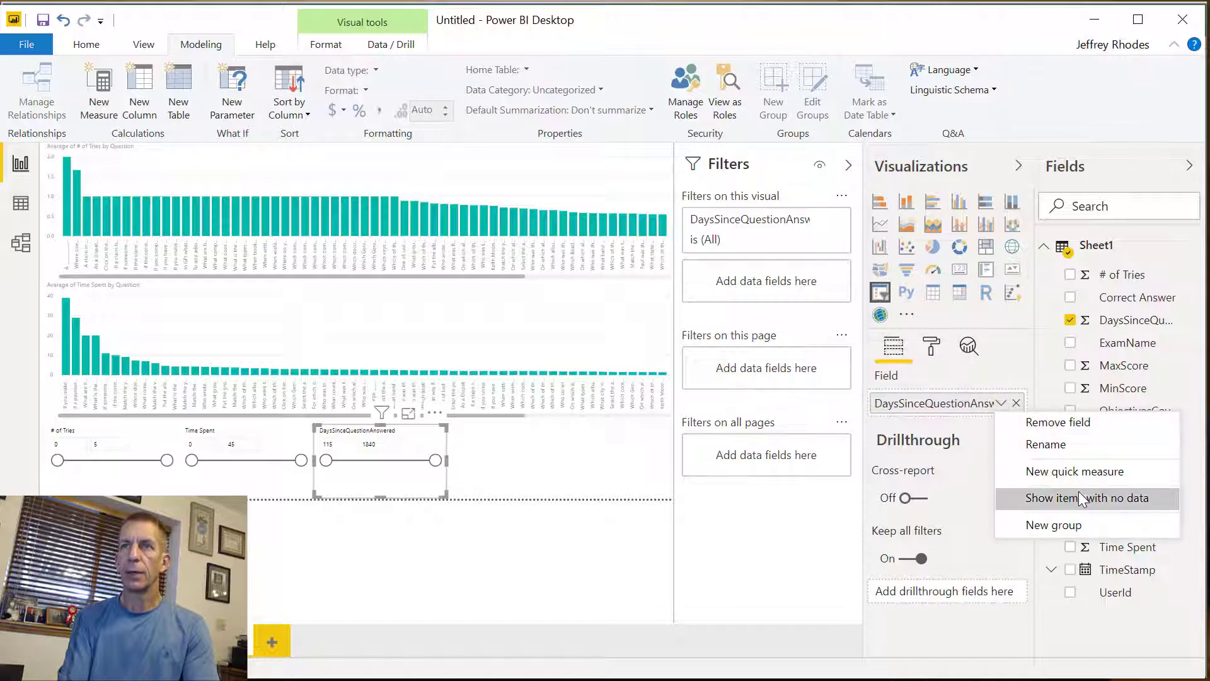
left_click(1052, 448)
type("Days Since A")
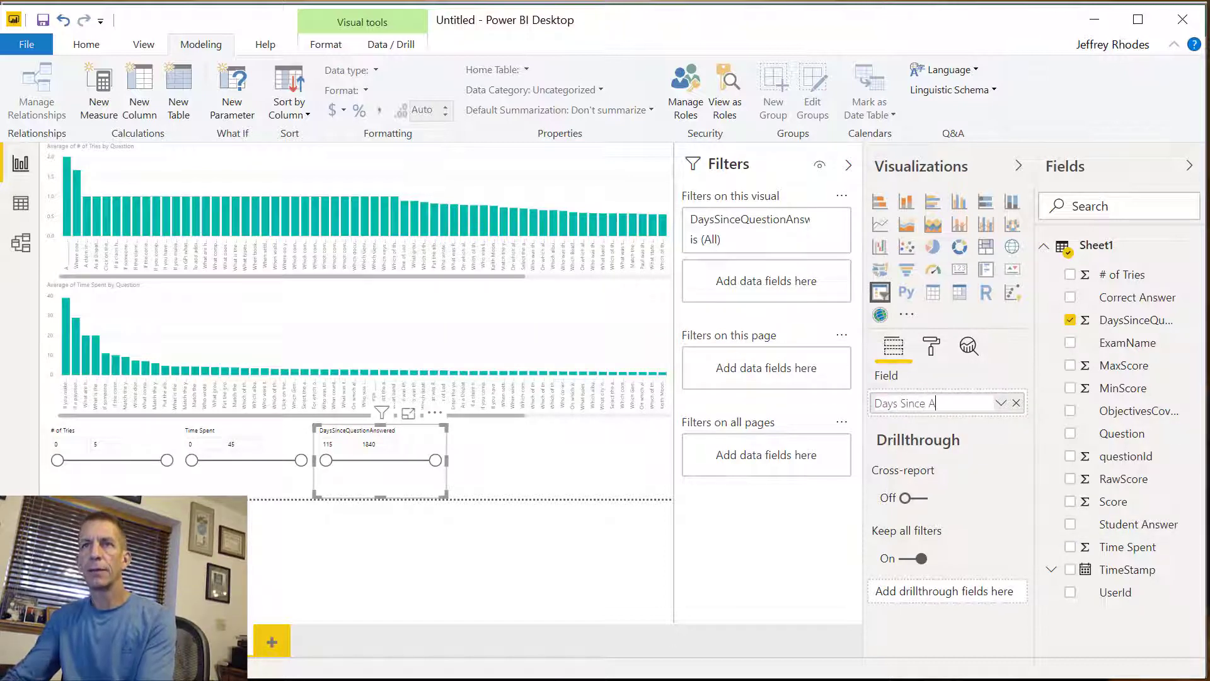
type("nswered")
key("Return")
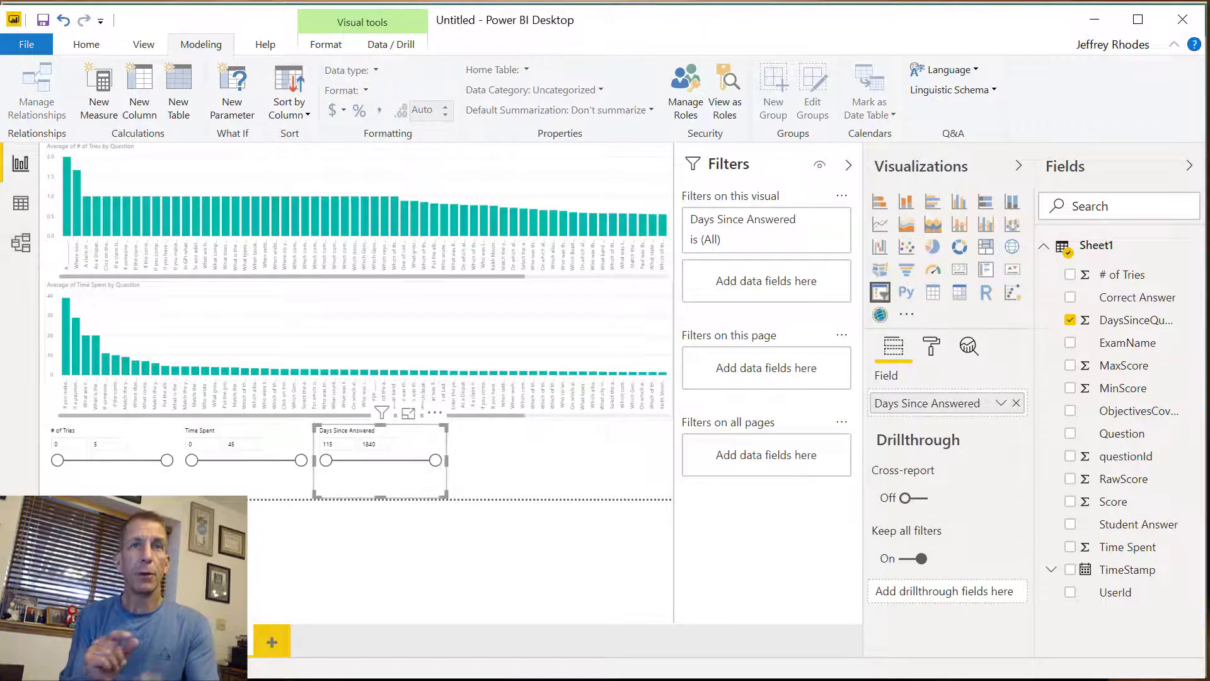
Try setting up a page filter that keeps DaysSinceQuestionAnswered values less than 365, and remove that filter.
mouse_move(835, 680)
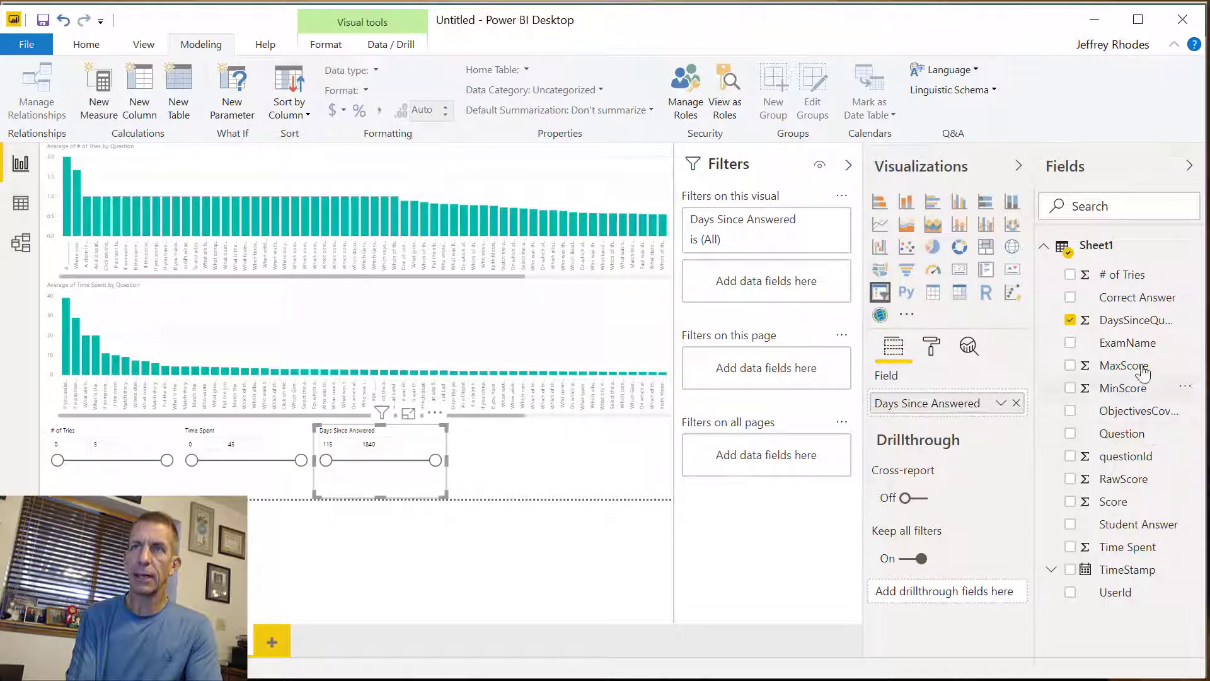
left_click_drag(1140, 325, 807, 369)
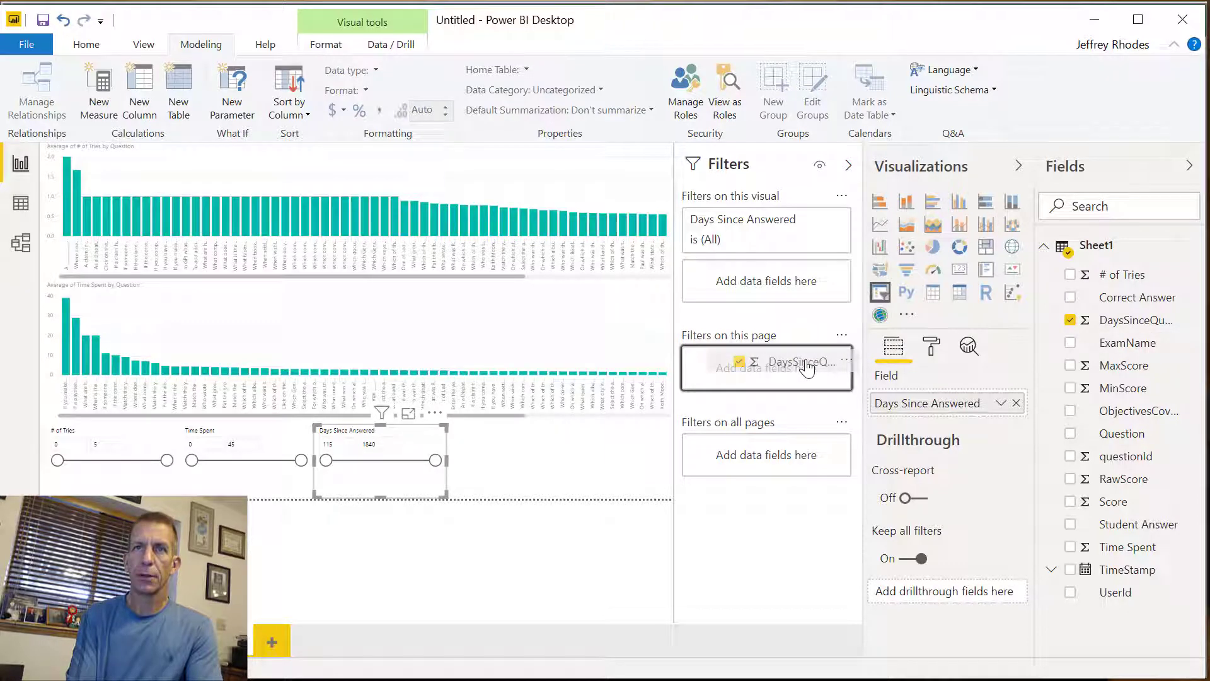
left_click_drag(808, 368, 807, 368)
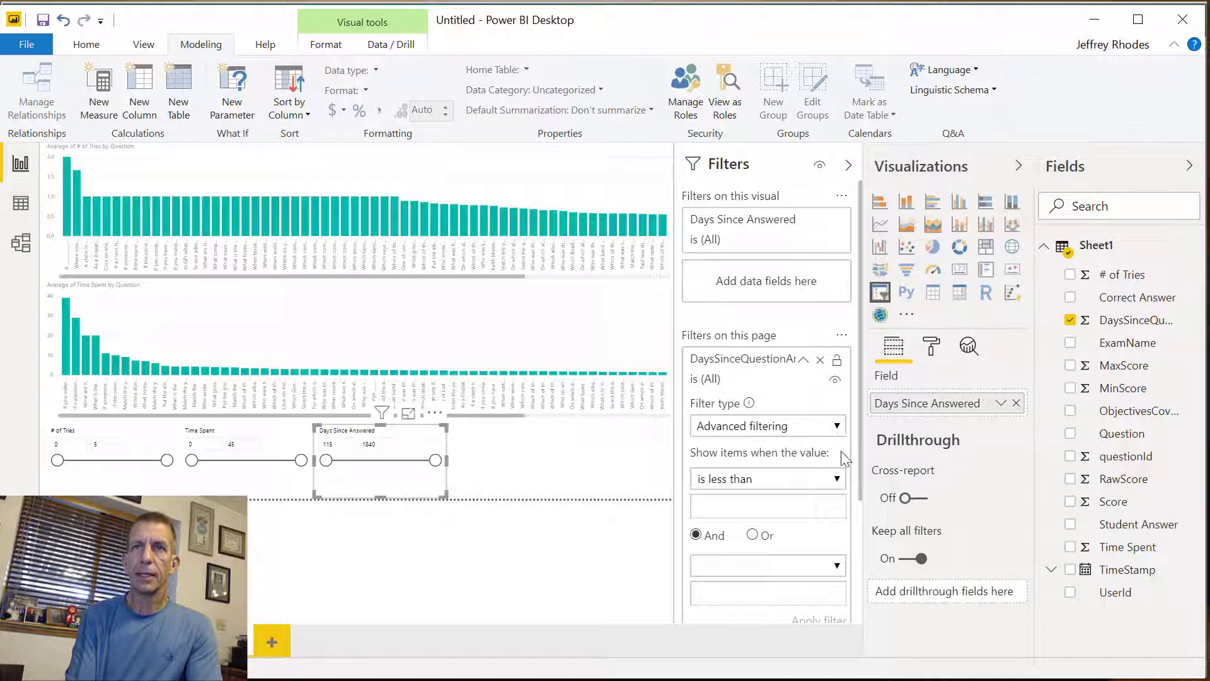
left_click(826, 512)
type("35")
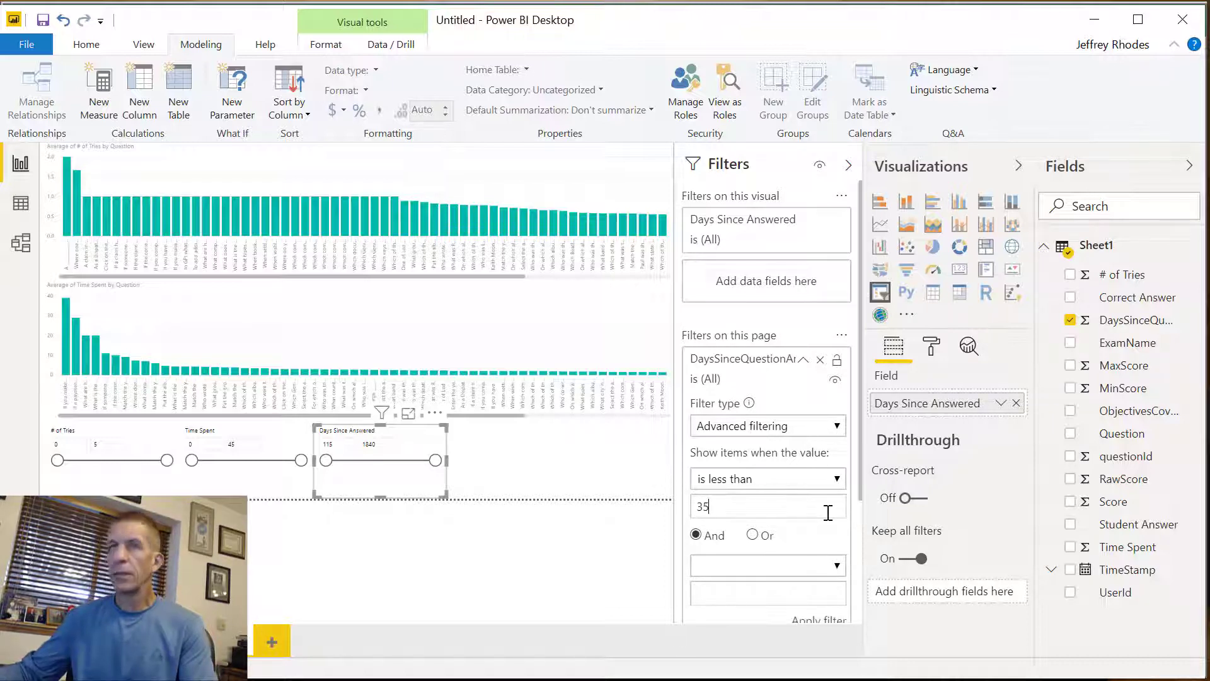
type("0")
key("BackSpace")
key("BackSpace")
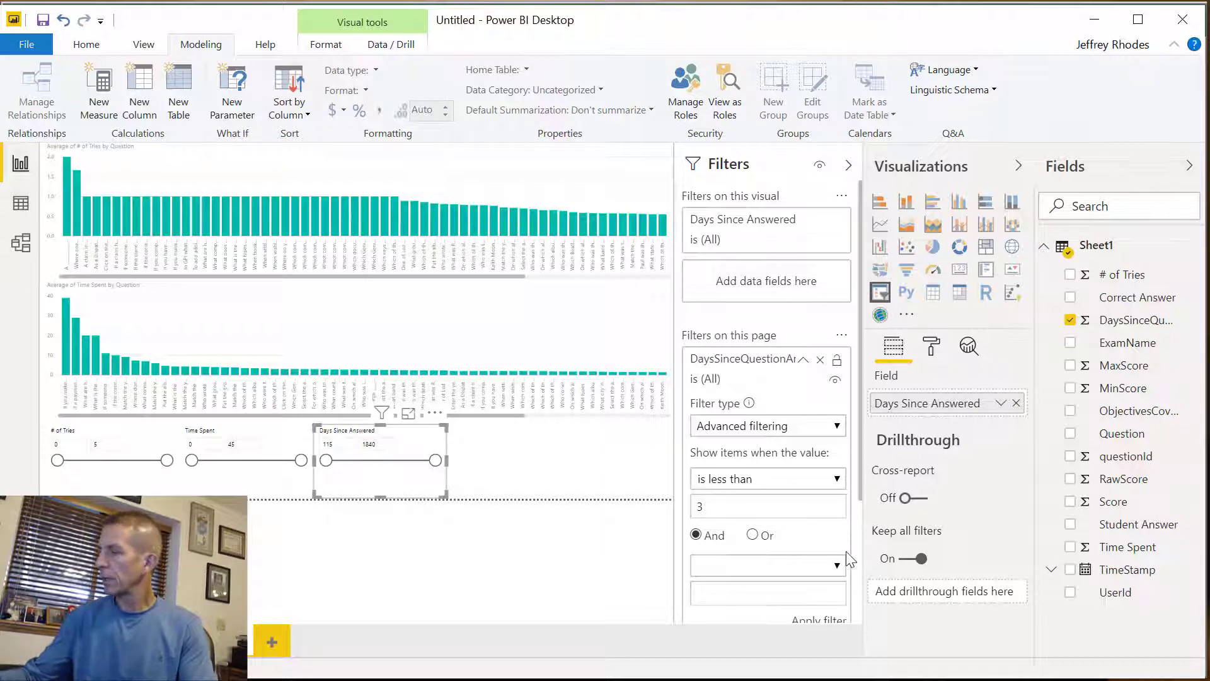
type("65")
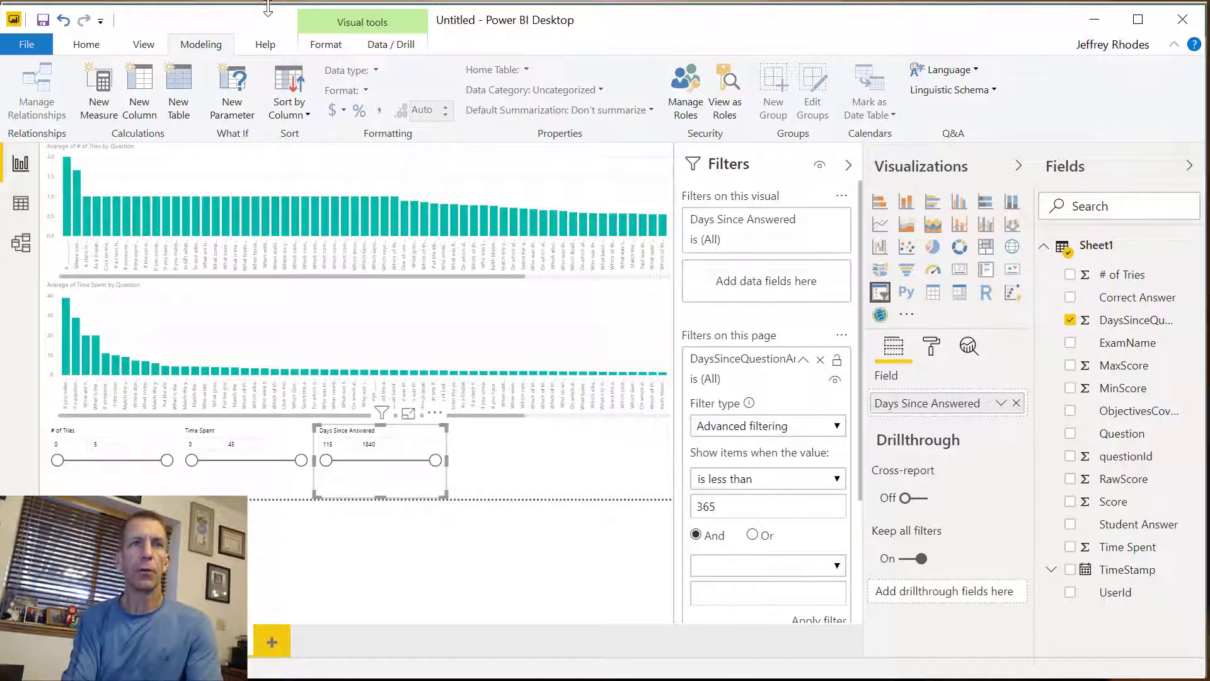
left_click(820, 360)
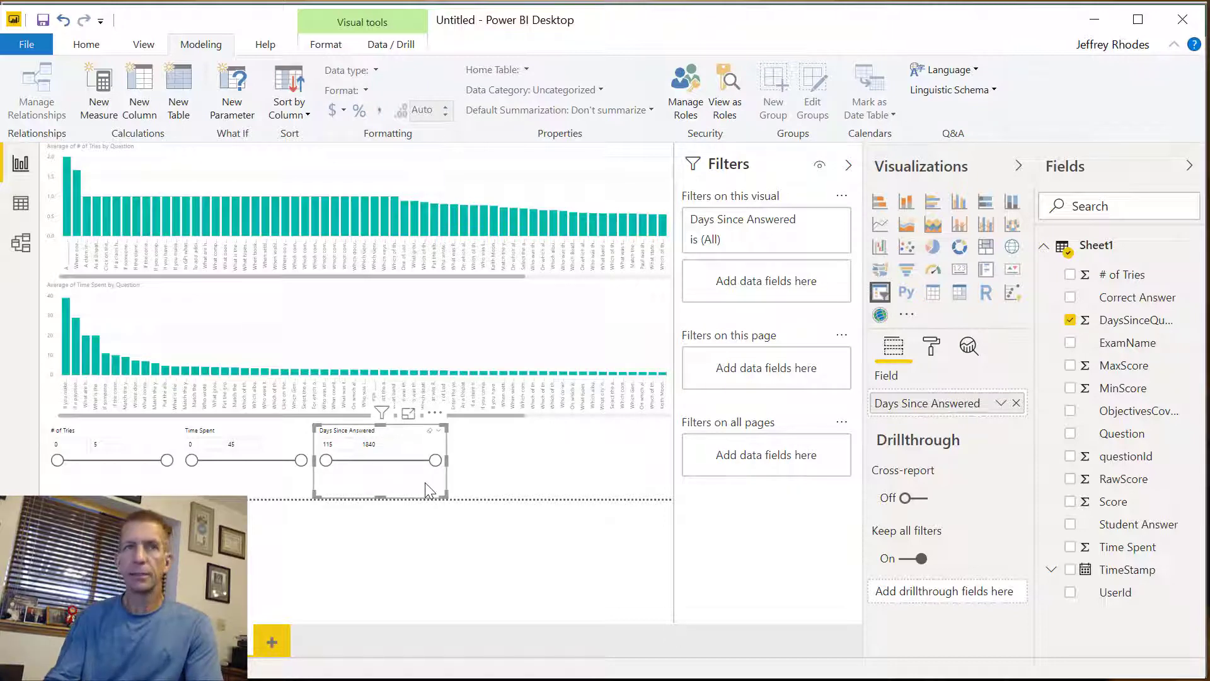
Place a fourth copy of the # of Tries slicer at the end of the slicer row and set its field to Score.
left_click(152, 441)
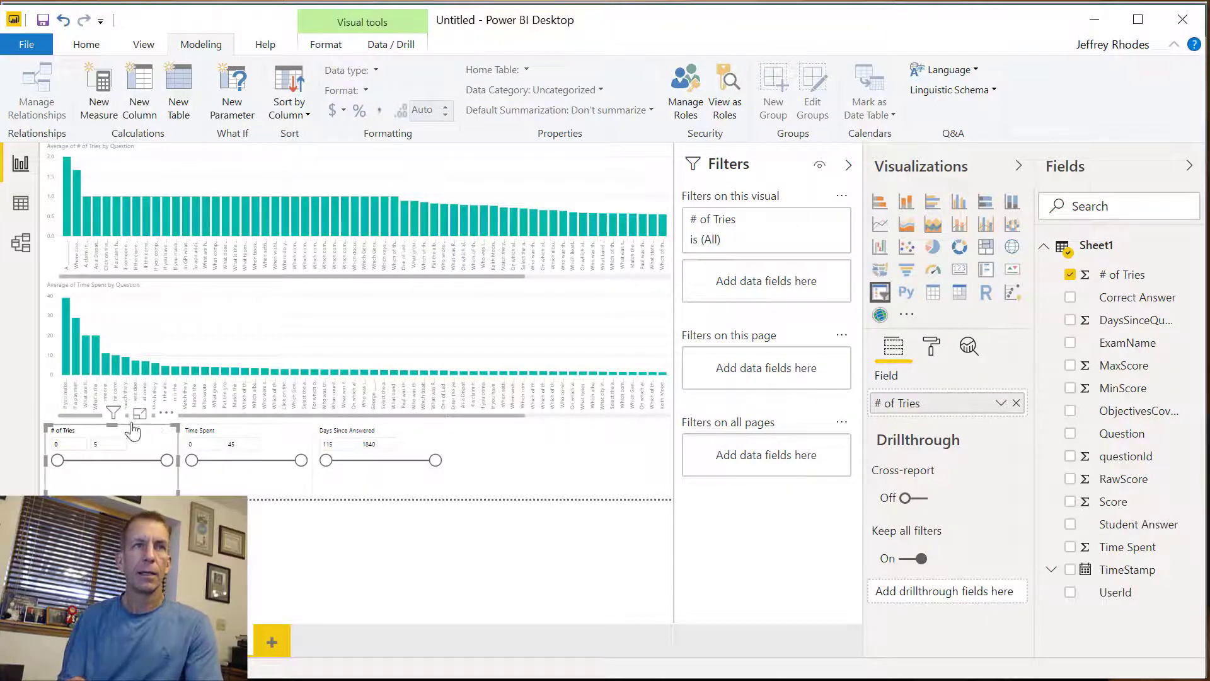
left_click_drag(139, 434, 561, 474)
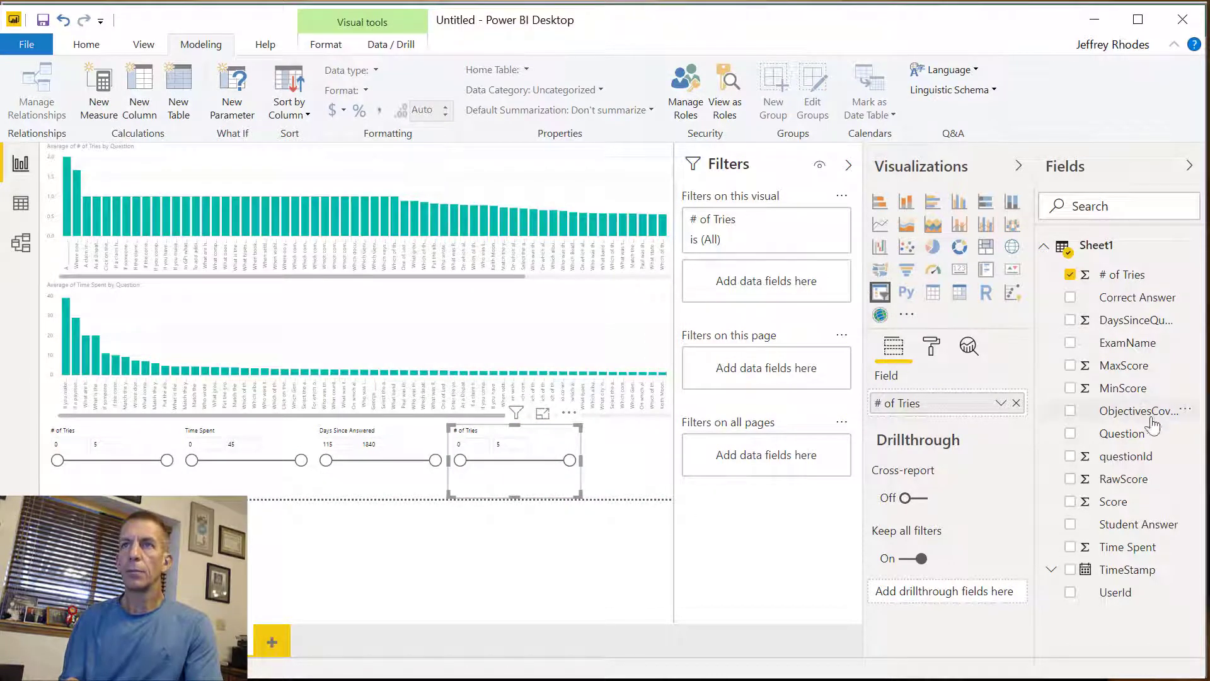
left_click_drag(1111, 503, 978, 401)
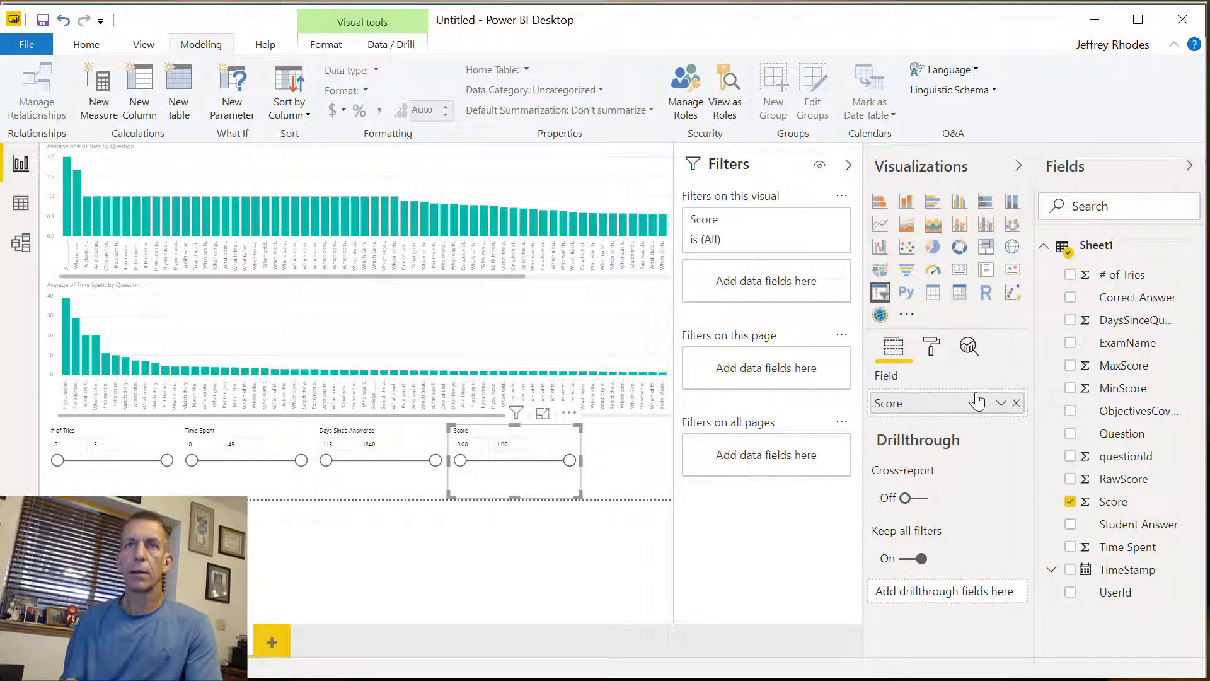
left_click(662, 482)
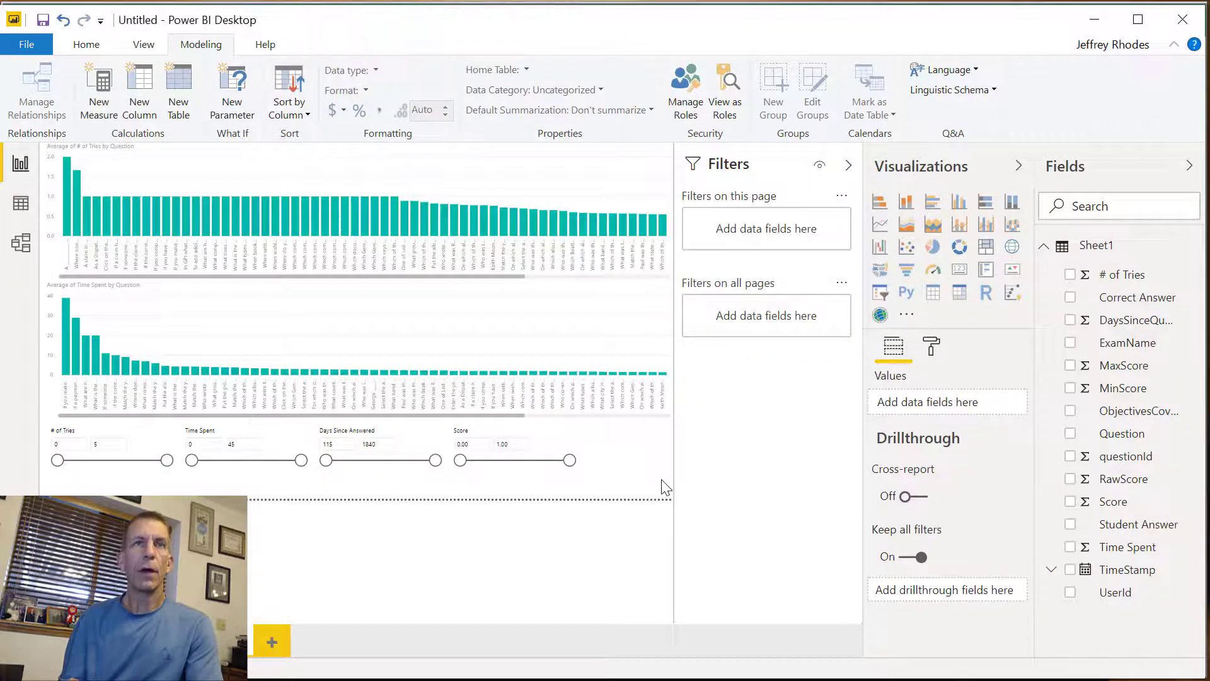
Test the Time Spent slicer by raising its minimum to 37 and returning it to 0.
mouse_move(570, 461)
left_mouse_down()
mouse_move(545, 462)
mouse_move(589, 470)
left_mouse_up()
left_click(589, 470)
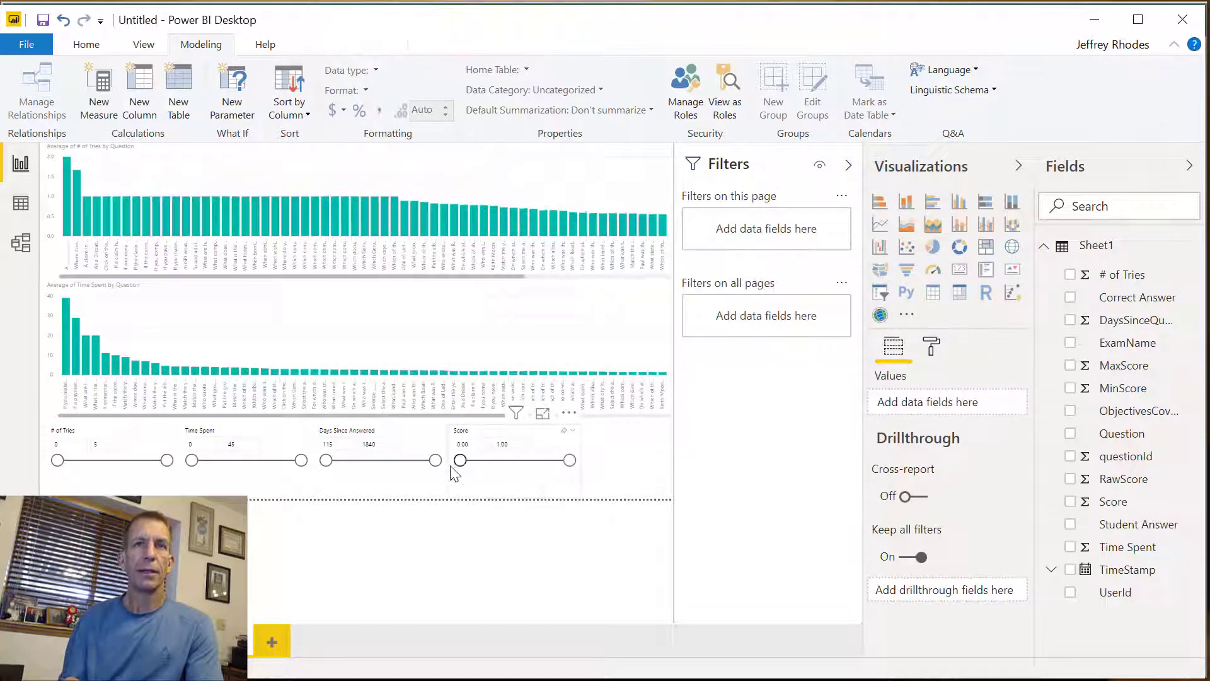
mouse_move(326, 461)
left_mouse_down()
mouse_move(384, 466)
mouse_move(327, 466)
left_mouse_up()
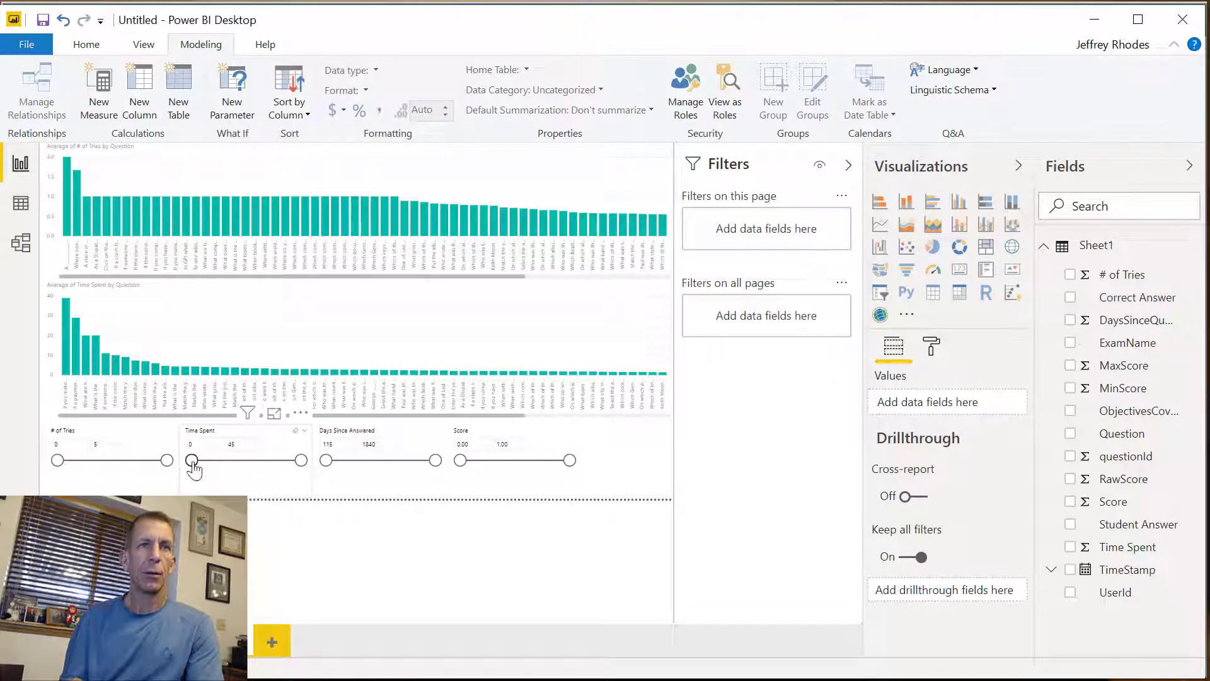
left_click_drag(193, 465, 285, 467)
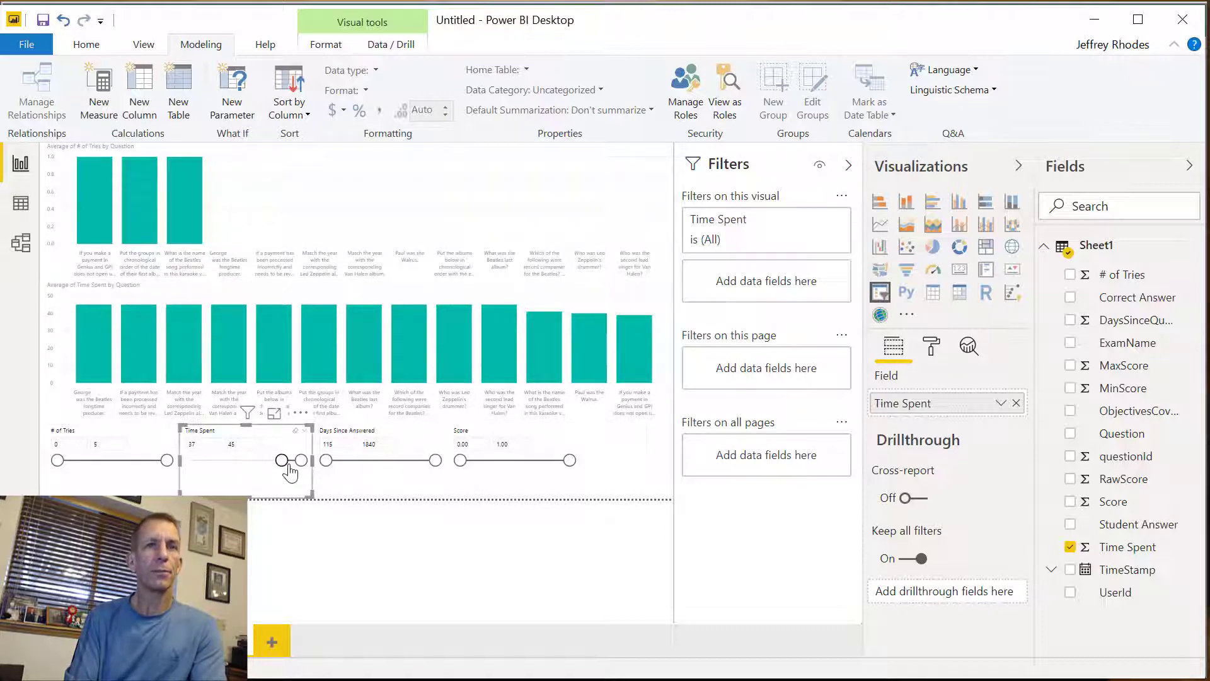
left_click_drag(288, 465, 192, 465)
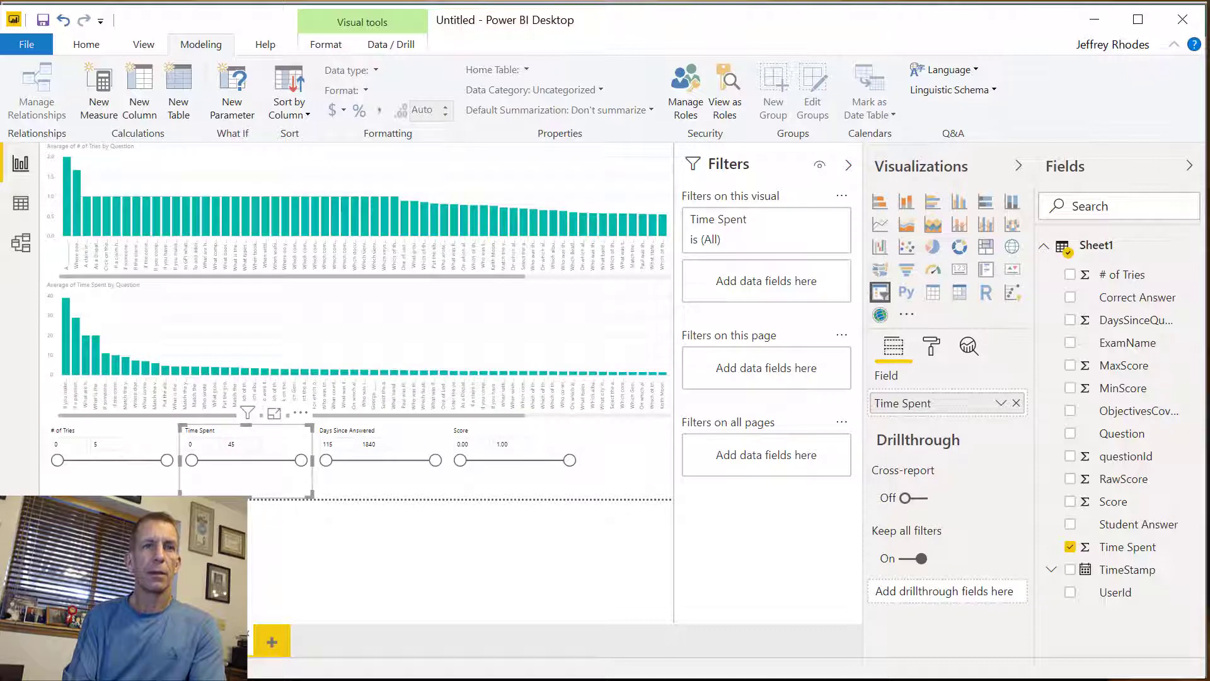
Rename the current report page as Tries/Time.
right_click(247, 634)
left_click(265, 581)
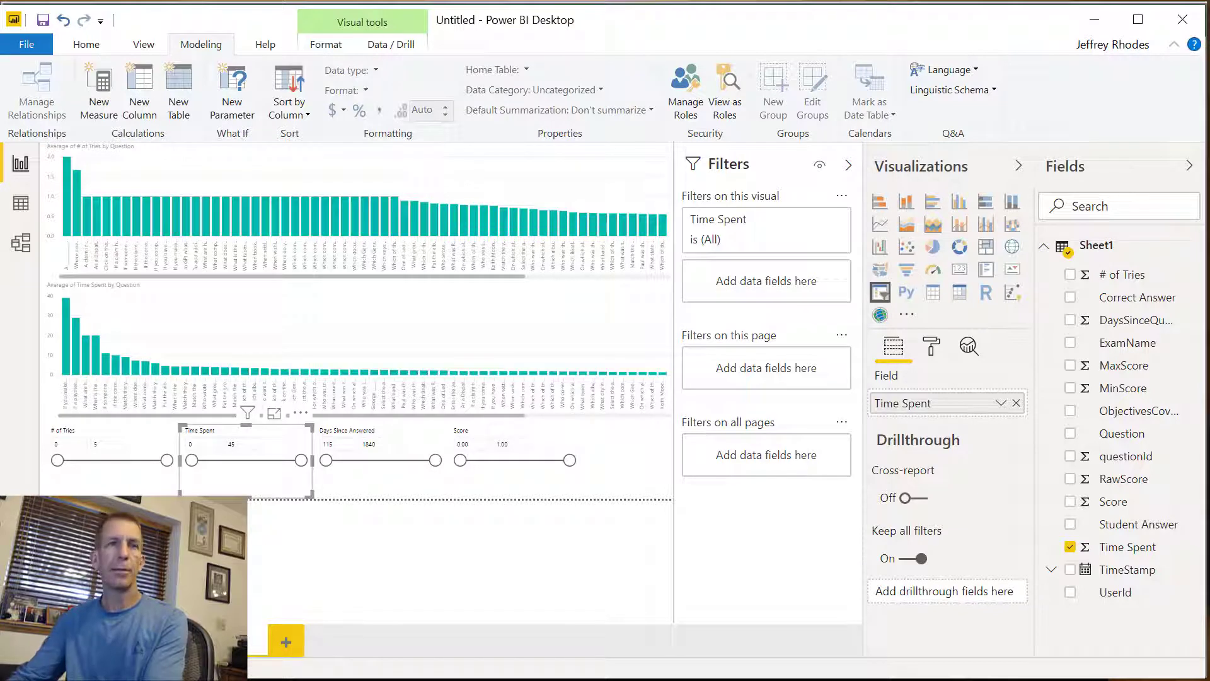
key("Return")
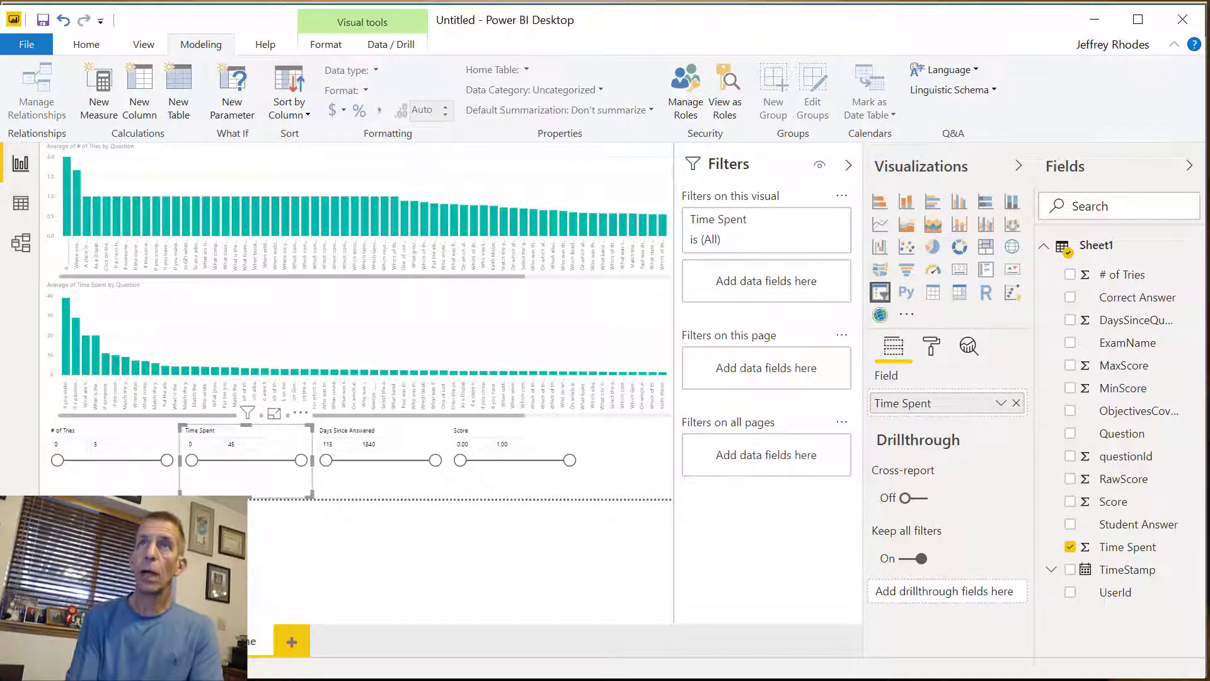
Save the report as a Power BI file named Question Info in the Excel to Power BI folder.
left_click(87, 45)
left_click(21, 46)
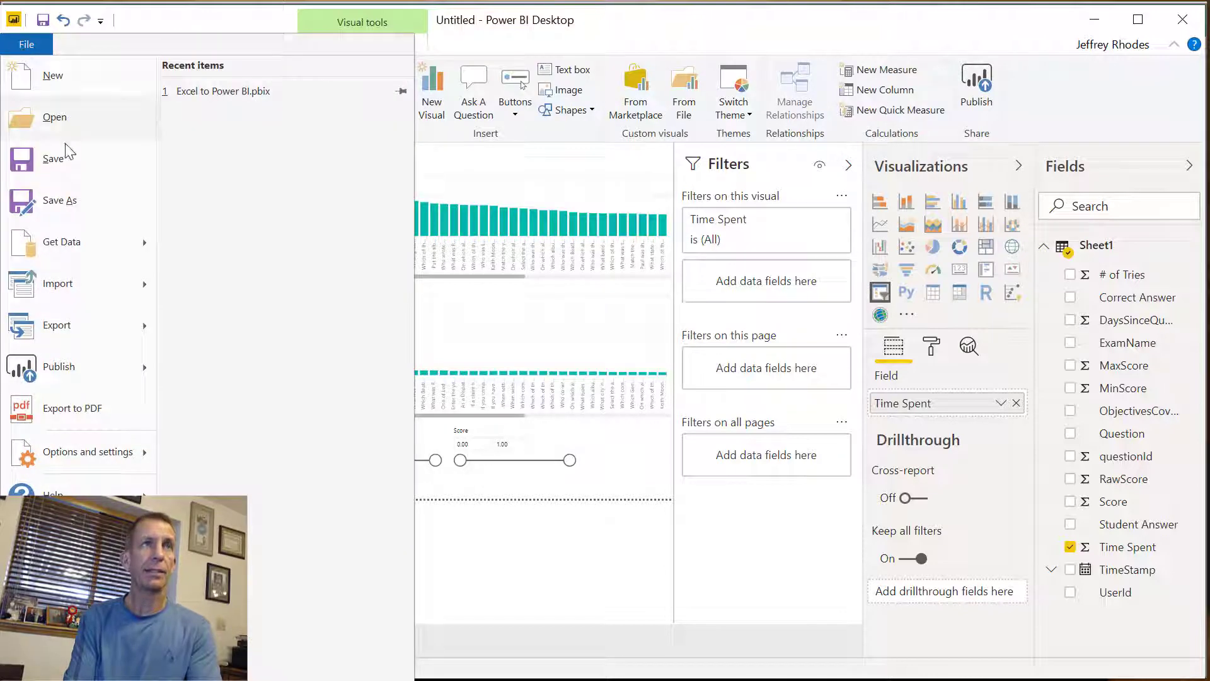
left_click(60, 201)
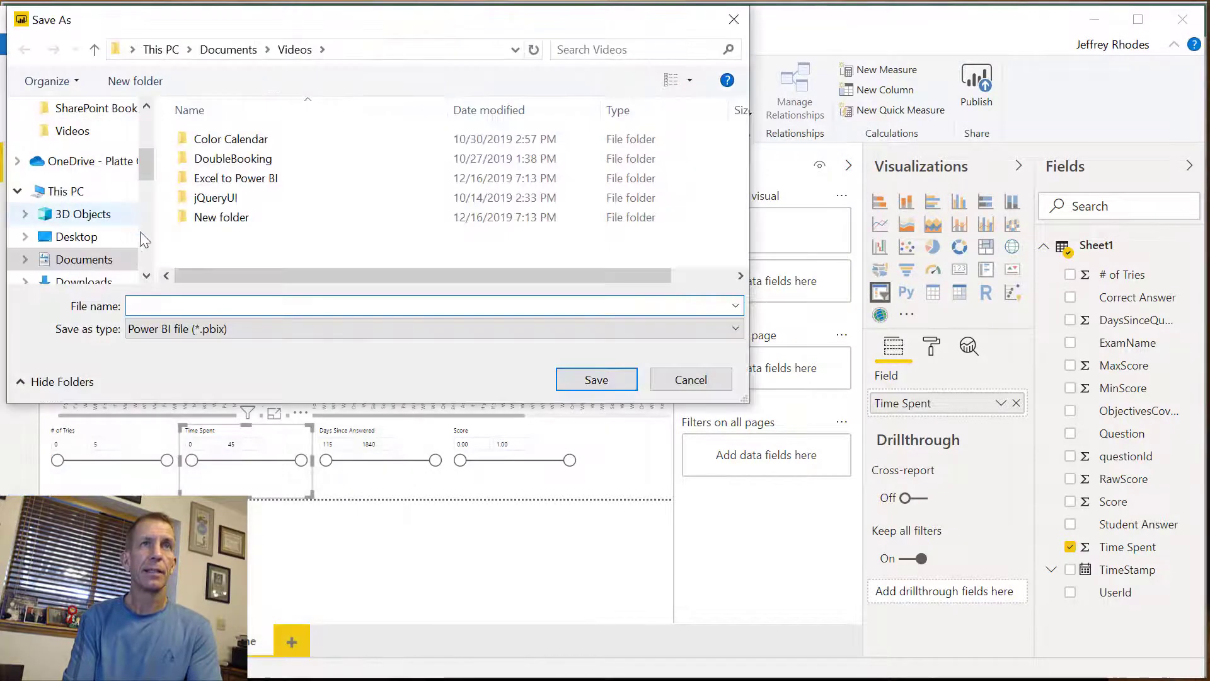
double_click(218, 179)
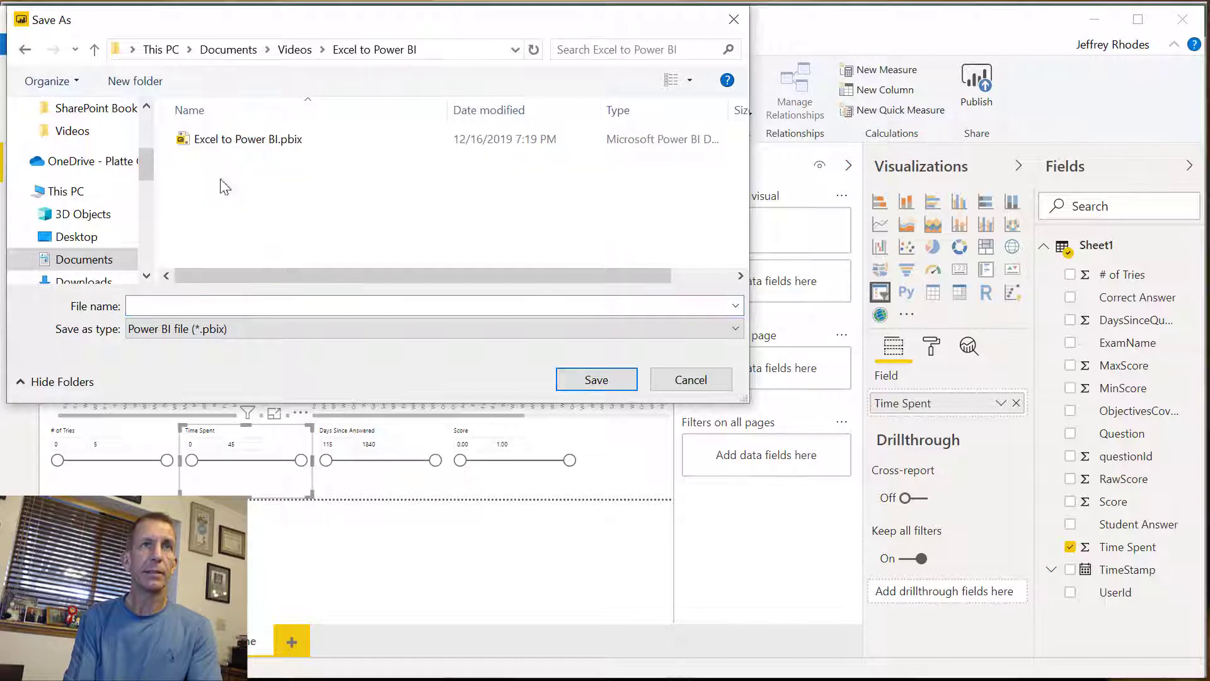
left_click(226, 312)
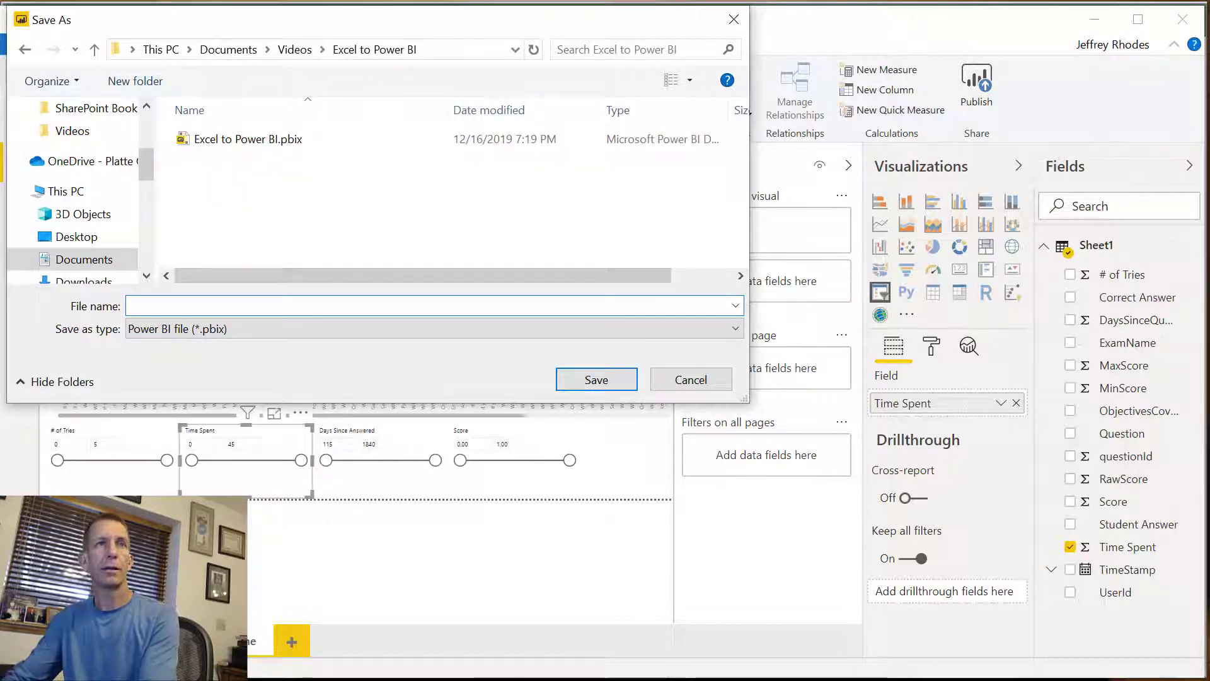
type("Question Info")
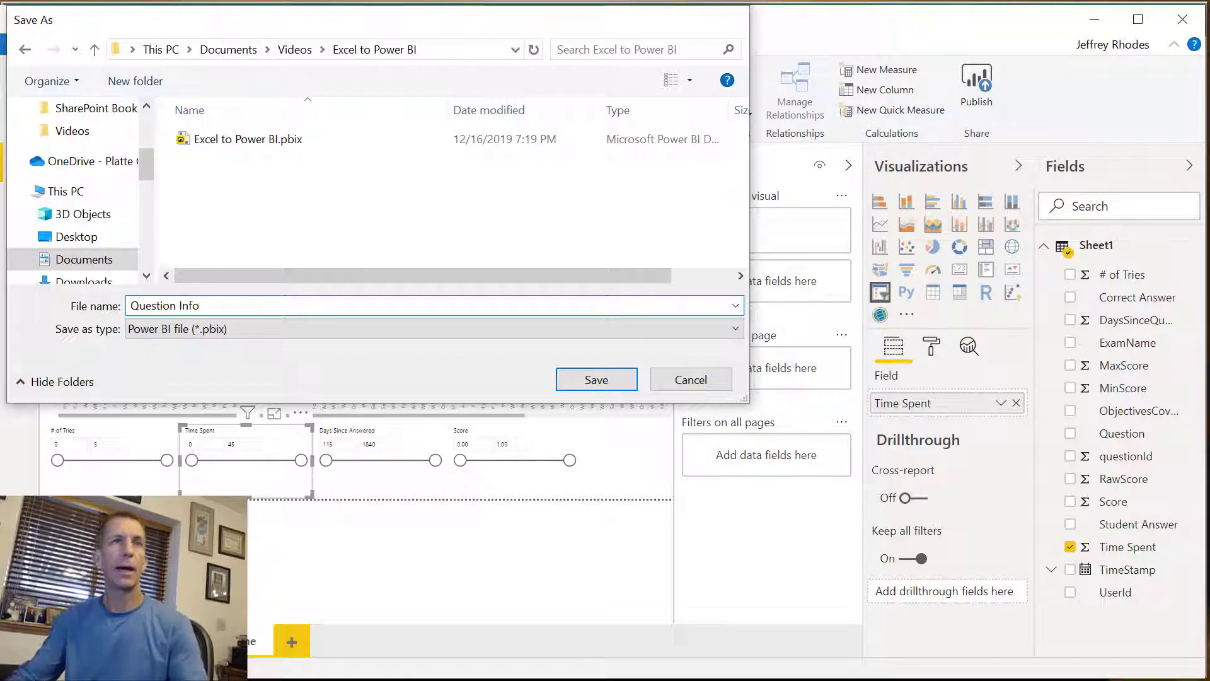
key("Return")
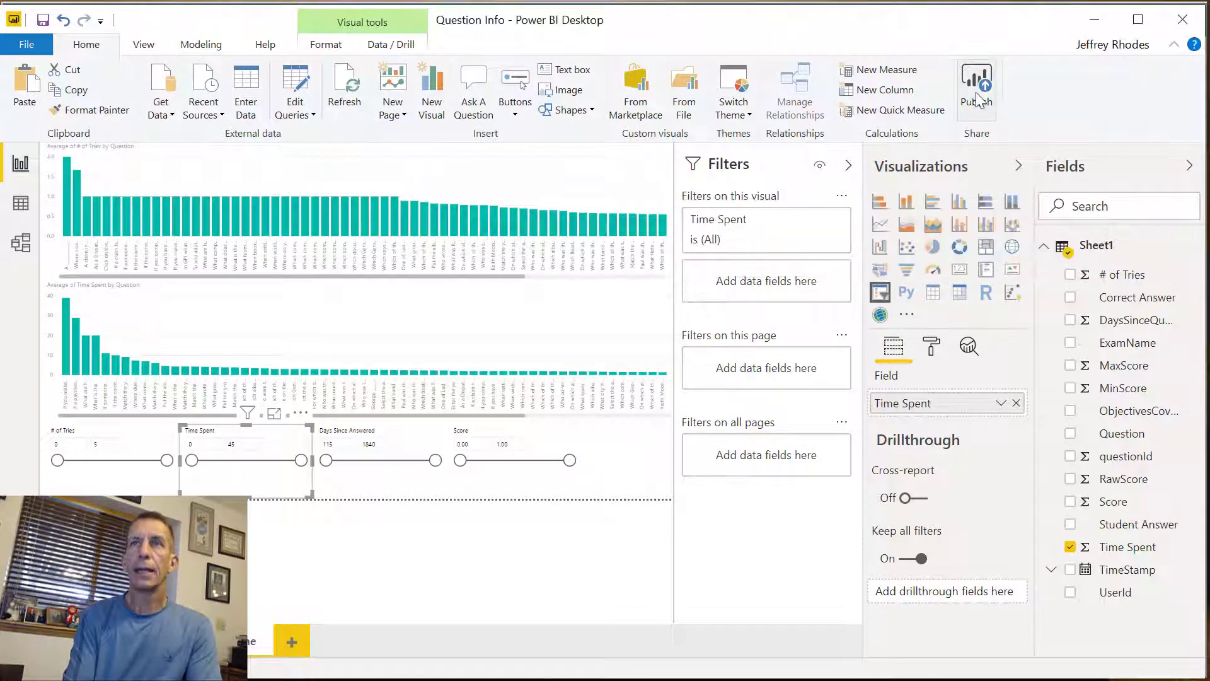
Publish the report to My workspace and open the published Question Info report in the Power BI service.
left_click(977, 99)
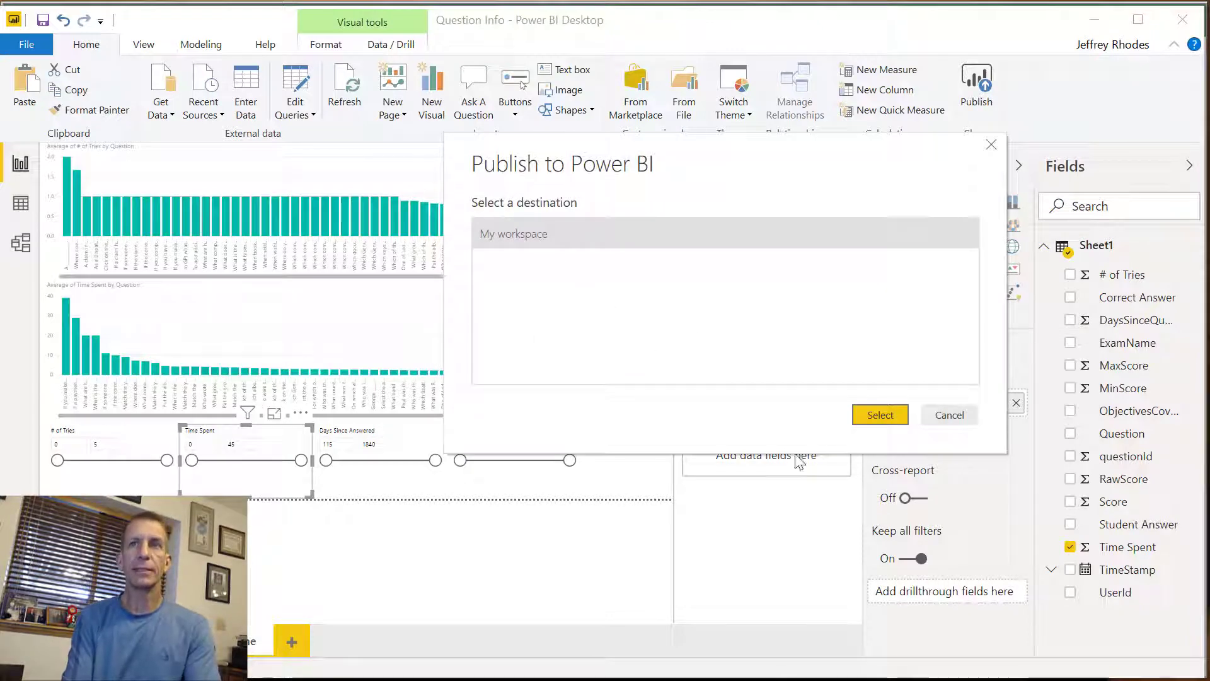
left_click(873, 416)
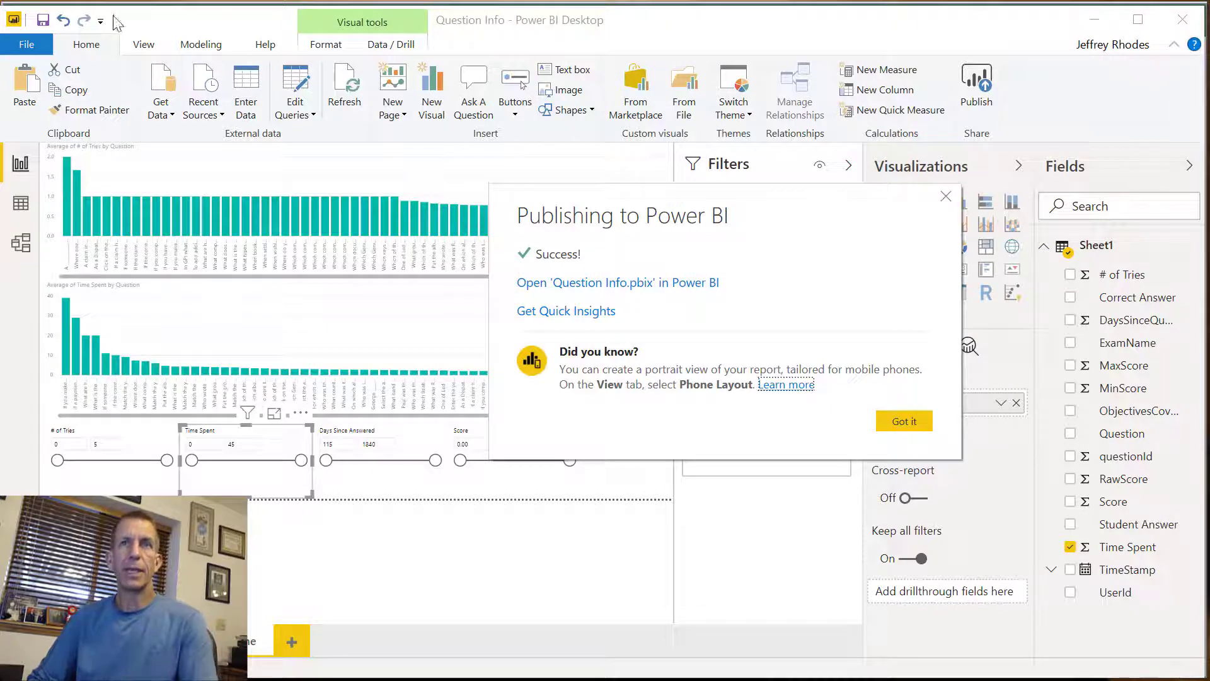
left_click(600, 283)
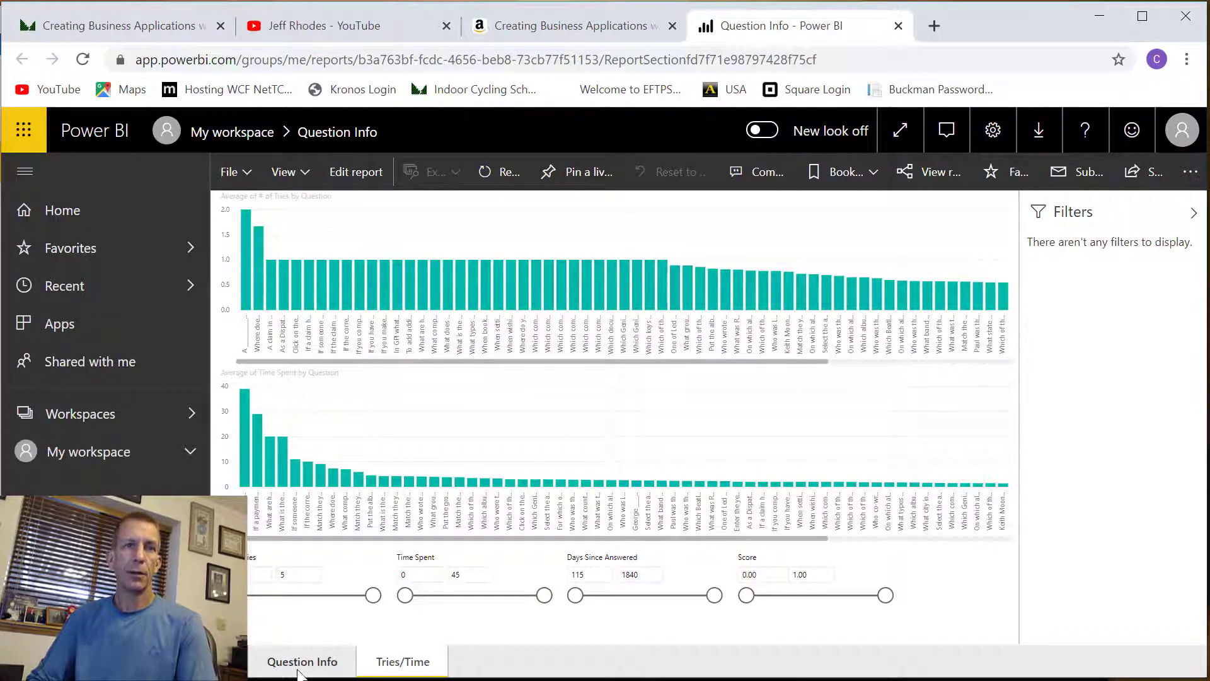
View the published Tries/Time page full screen, and test cross-filtering the Question Info page by the pie slice for score 1.00.
left_click(900, 129)
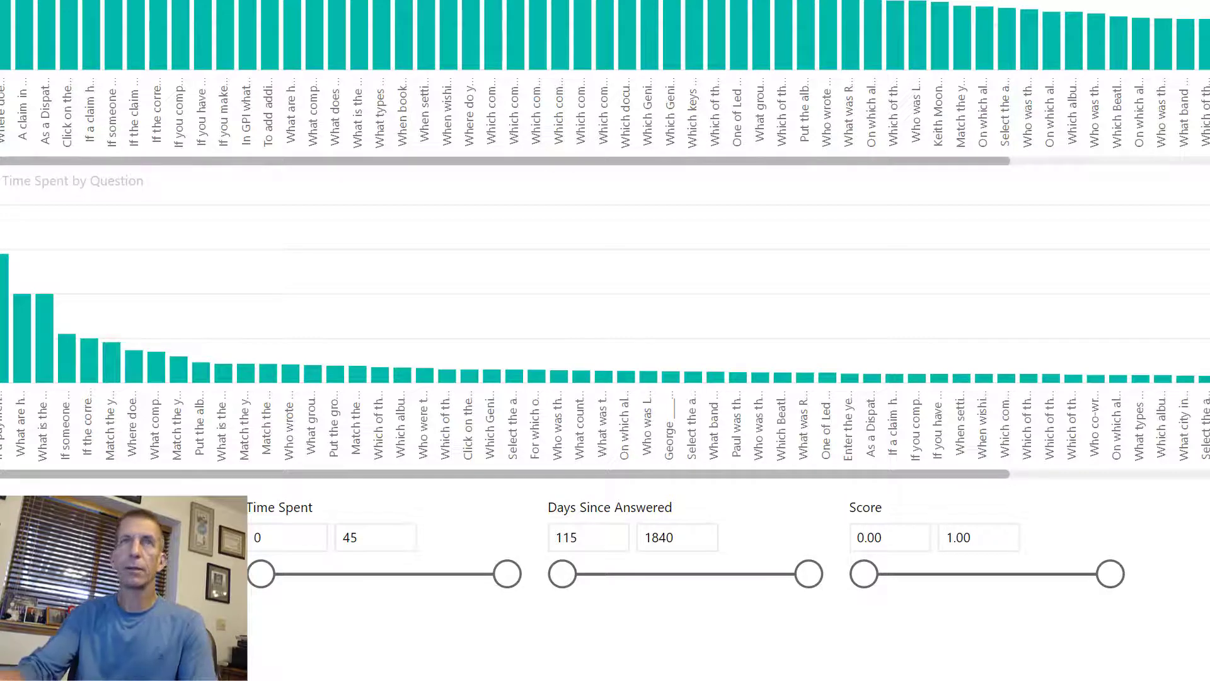
key("Escape")
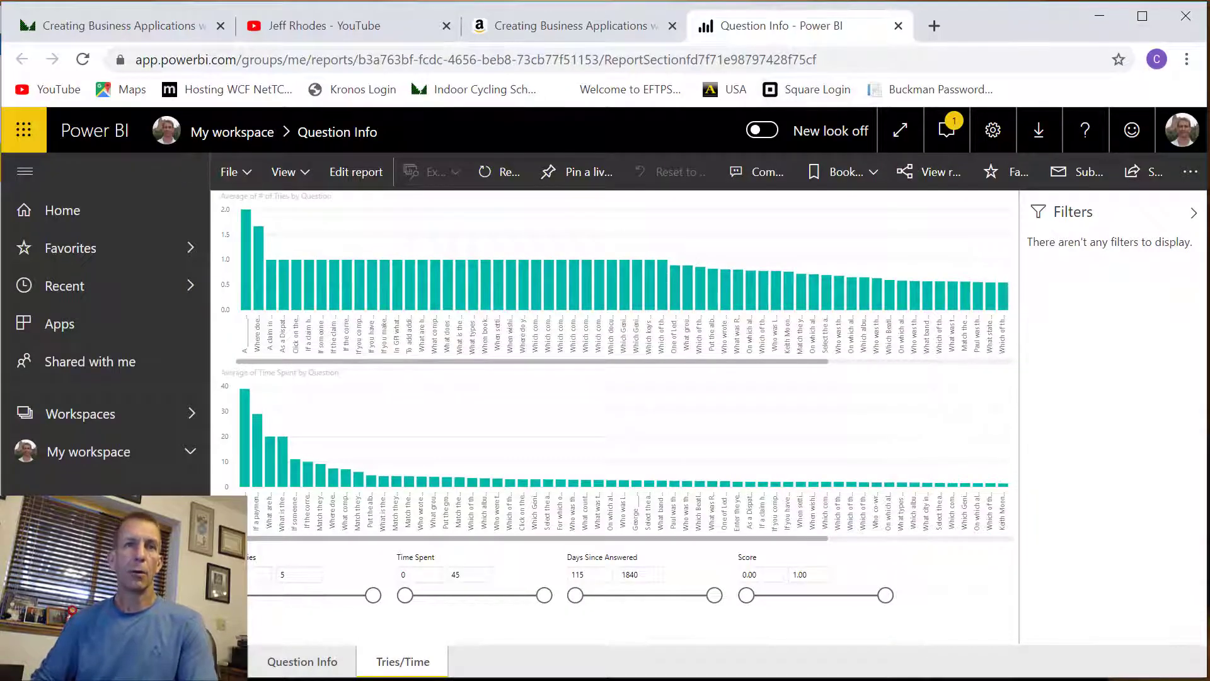
left_click(309, 663)
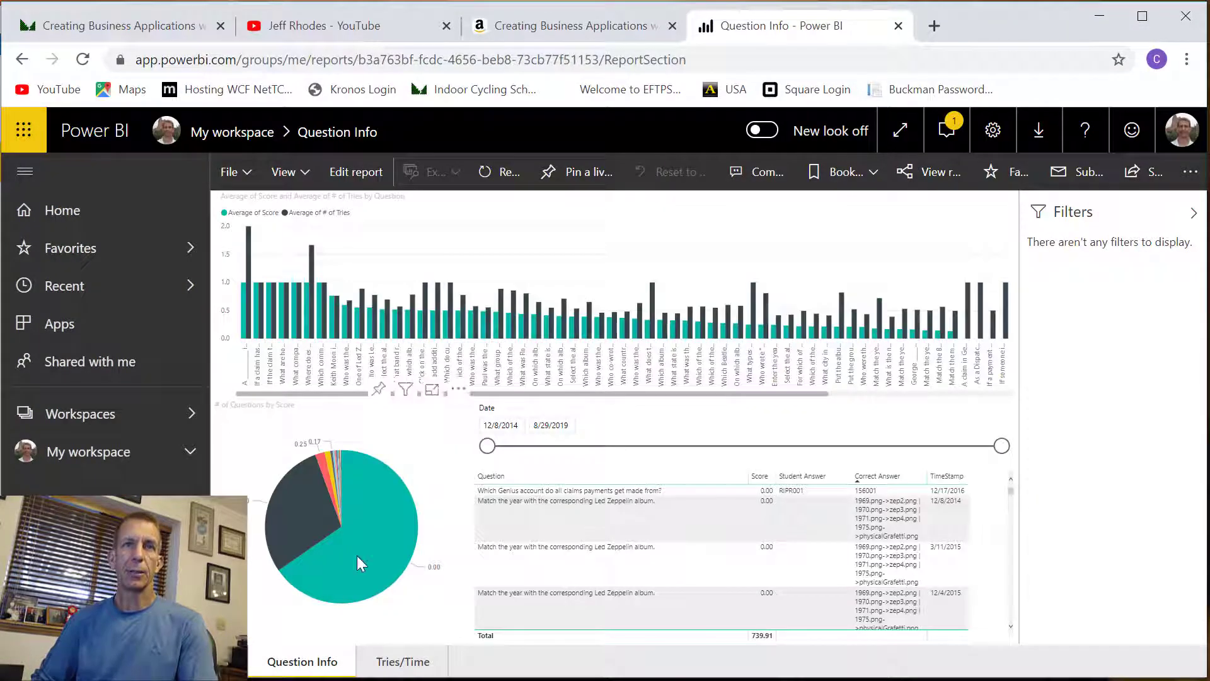
left_click(306, 511)
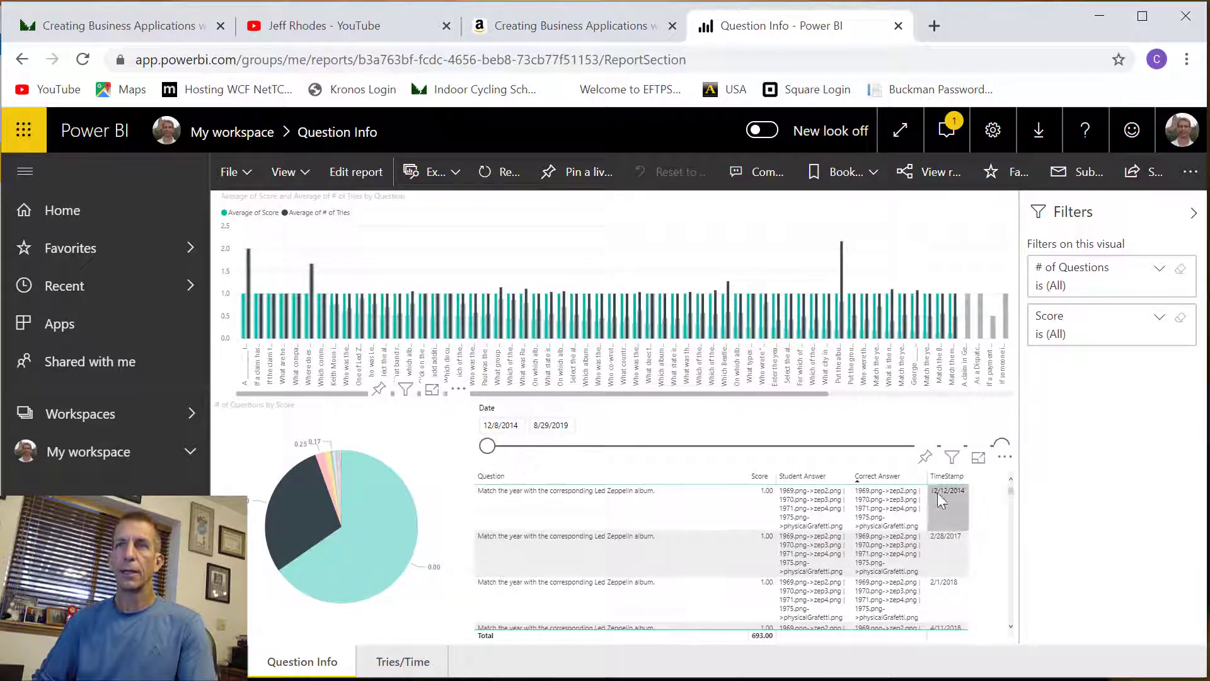
left_click(1001, 471)
Review the answer details table's options and the report's file export options, and return to the Tries/Time page.
left_click(1005, 457)
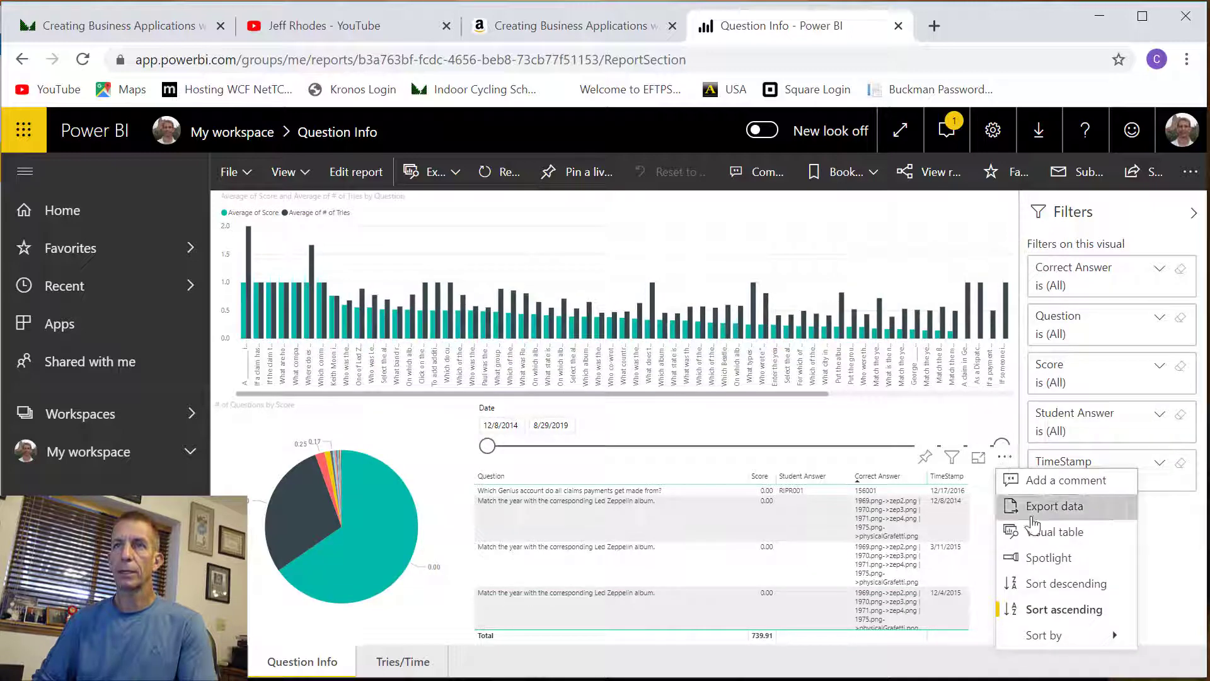
left_click(1135, 609)
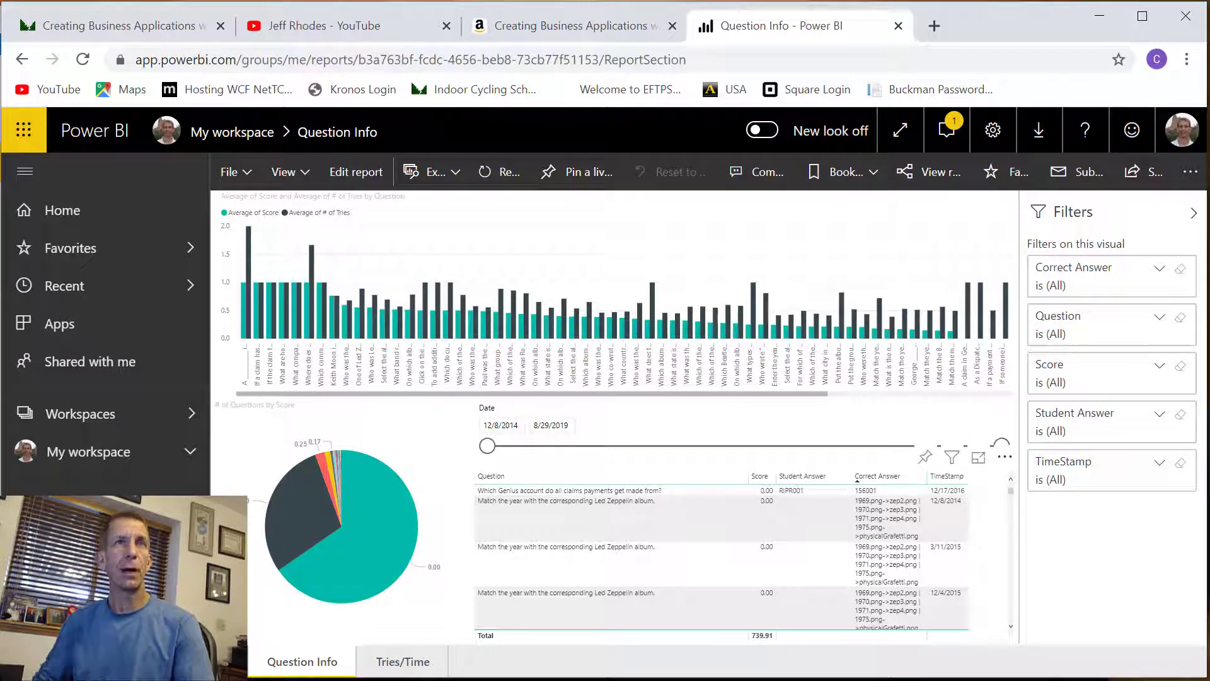
left_click(250, 176)
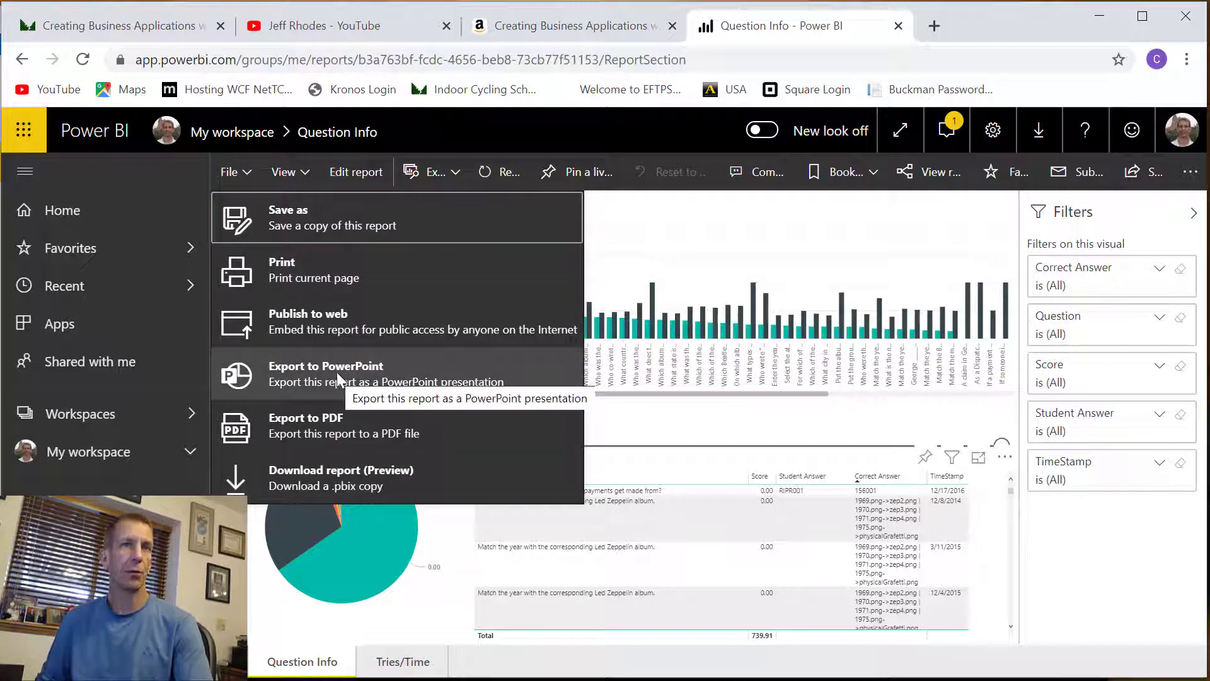
left_click(855, 667)
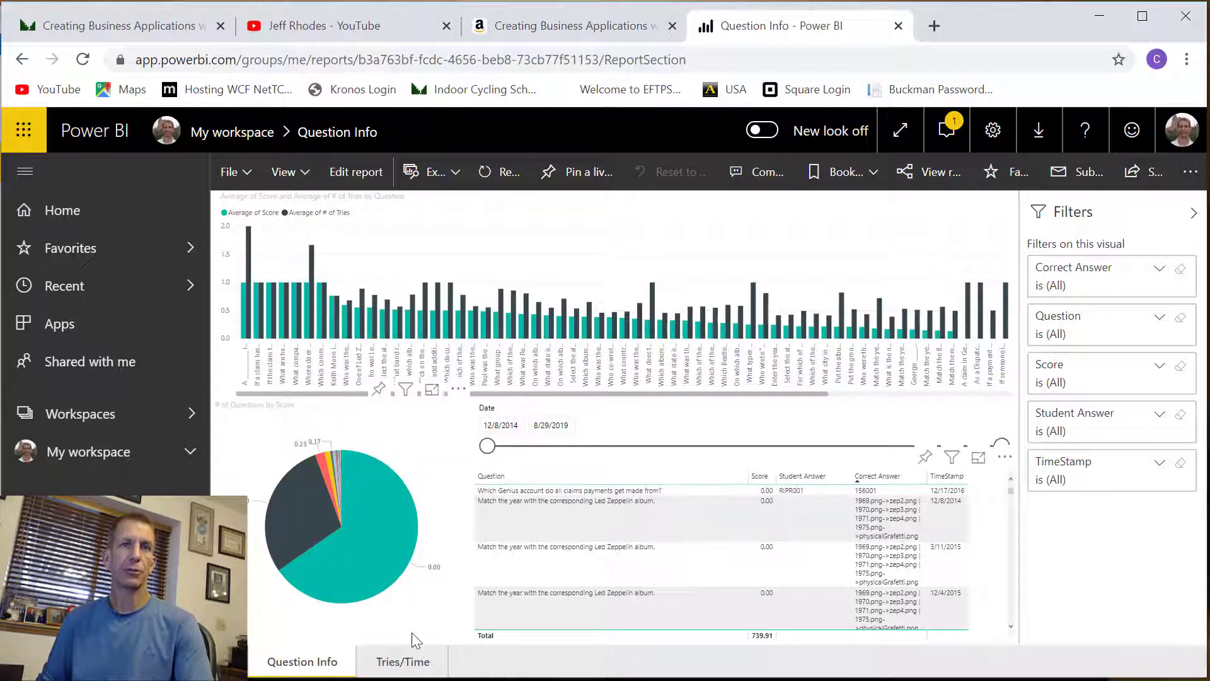
left_click(414, 662)
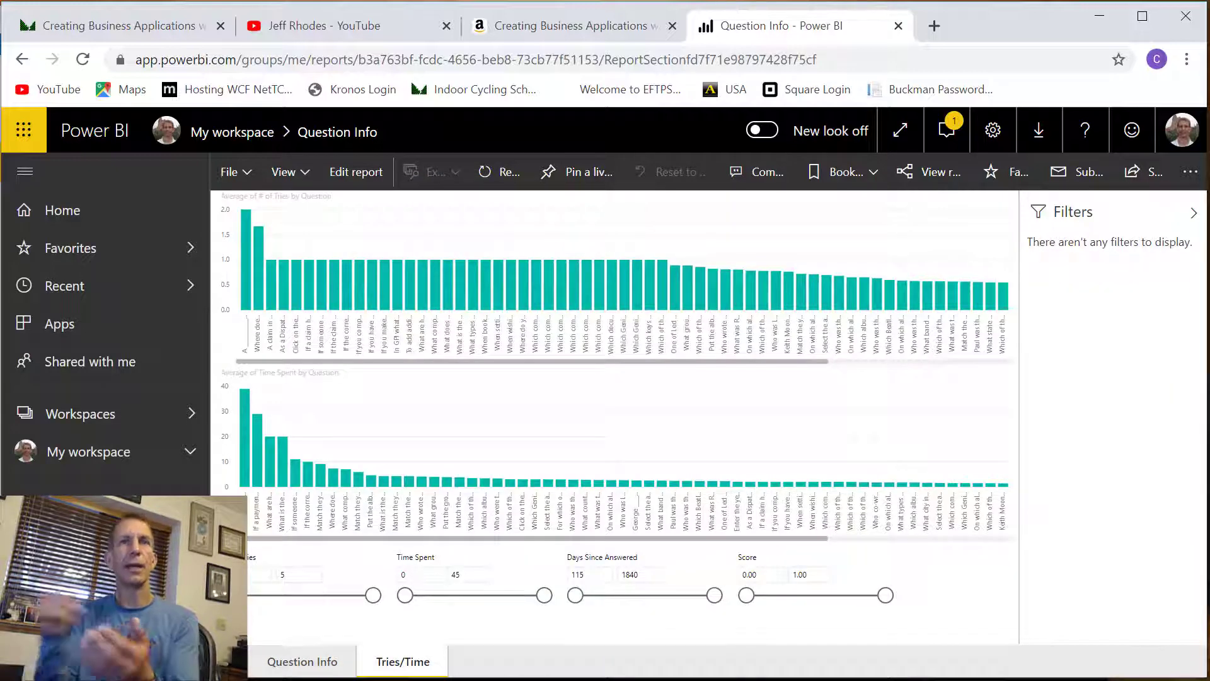